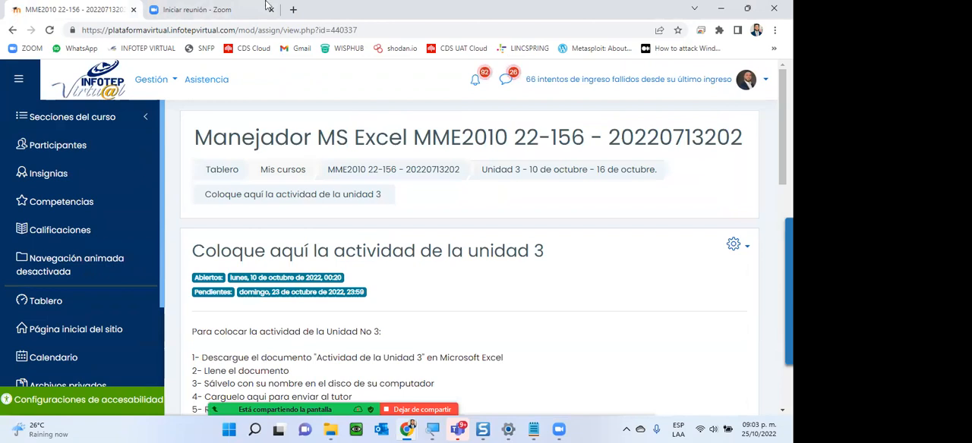
# - Attend to the Zoom waiting room from the participants list and close the list
pyautogui.click(460, 66)
pyautogui.click(467, 160)
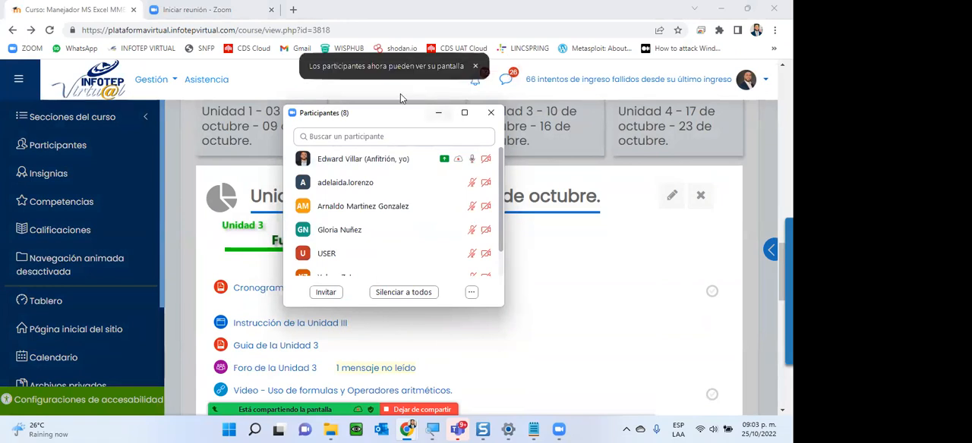
pyautogui.click(490, 113)
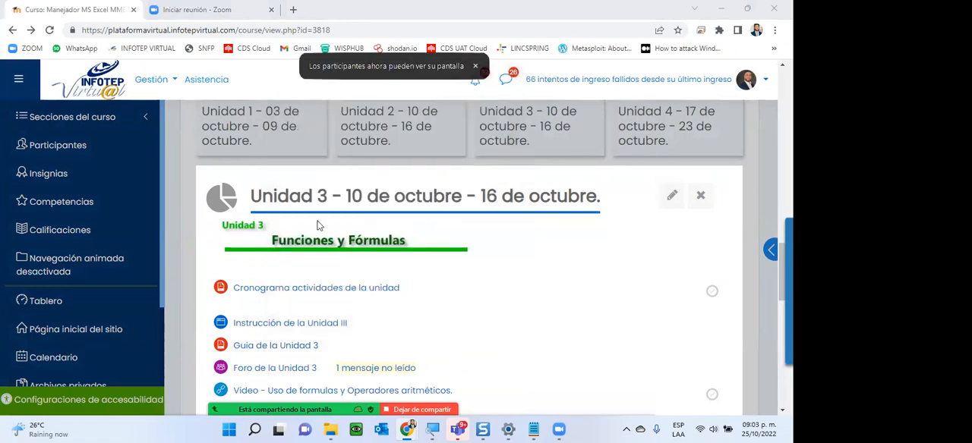
# - Reopen the Unidad 3 section and review its activities down to the recorded meeting link
pyautogui.click(190, 214)
pyautogui.scroll(3, 623, 223)
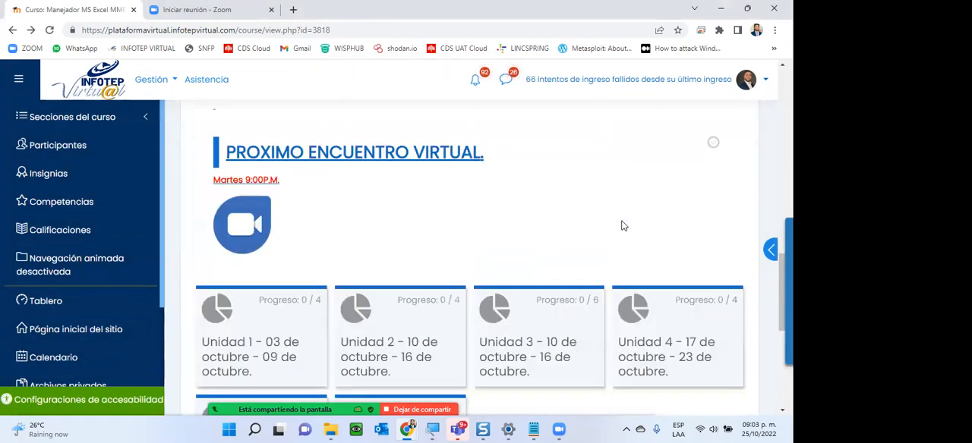
pyautogui.scroll(-2, 622, 223)
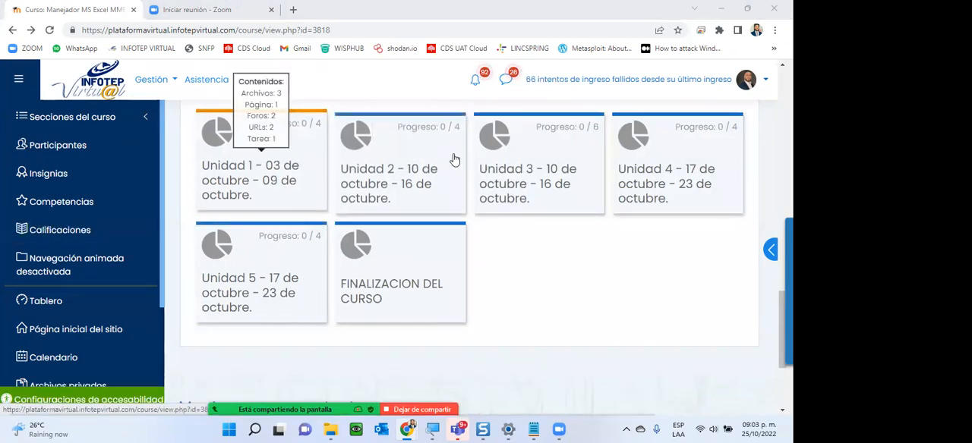
pyautogui.click(573, 179)
pyautogui.scroll(-5, 478, 232)
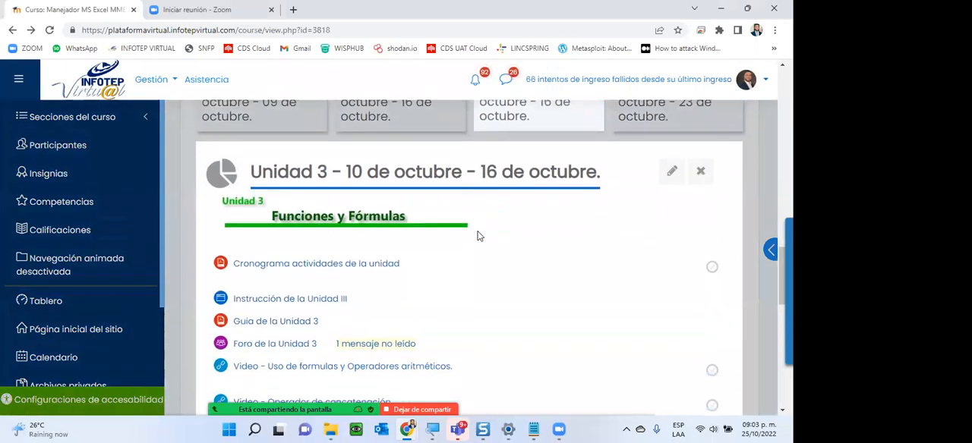
pyautogui.scroll(-1, 478, 232)
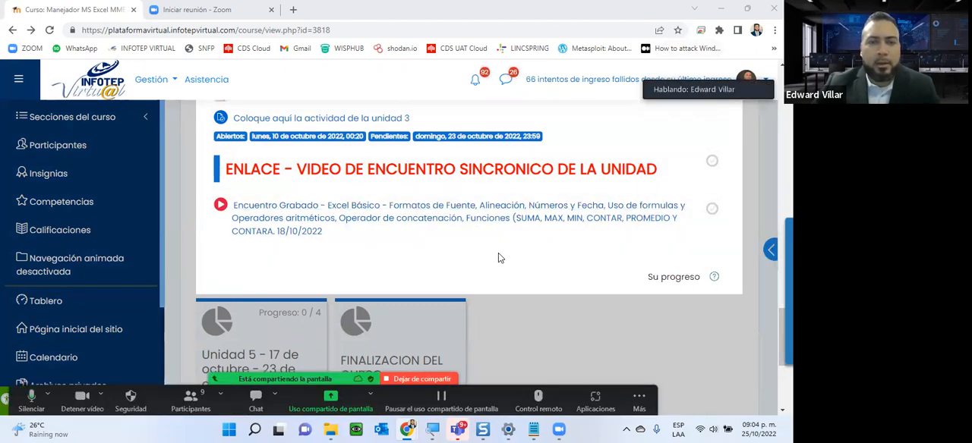
pyautogui.scroll(-3, 527, 337)
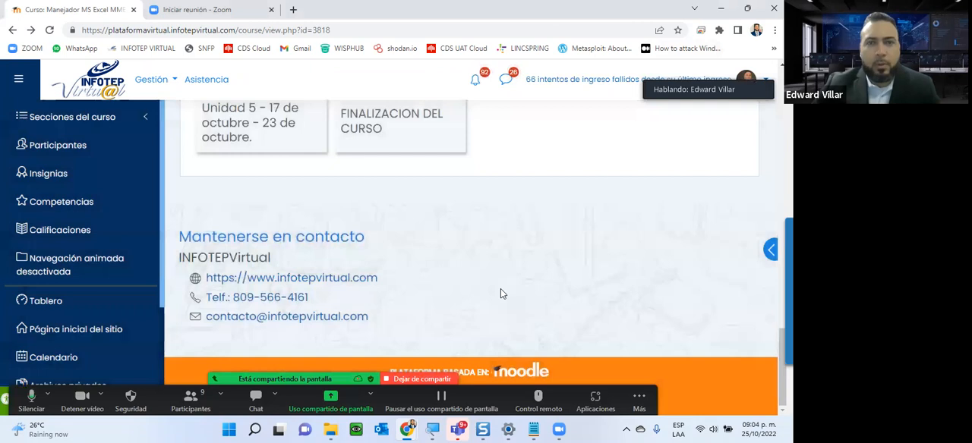
pyautogui.scroll(2, 500, 293)
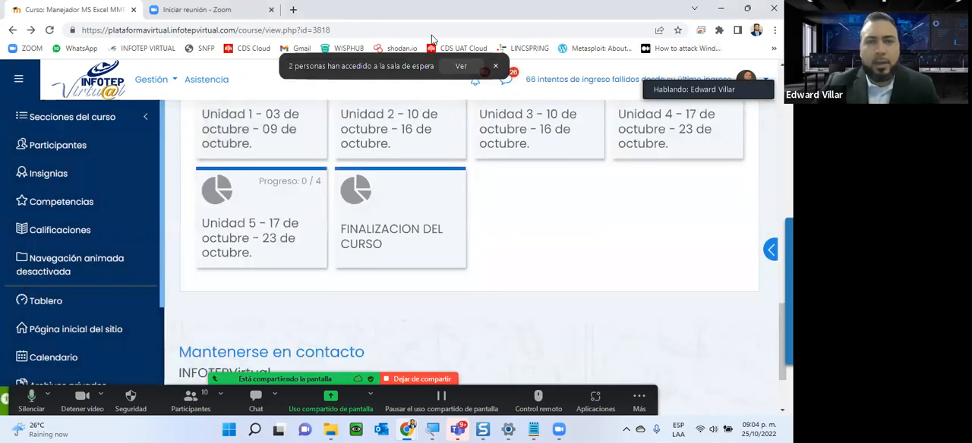
# - View the people in the Zoom waiting room and close the participants window
pyautogui.click(461, 66)
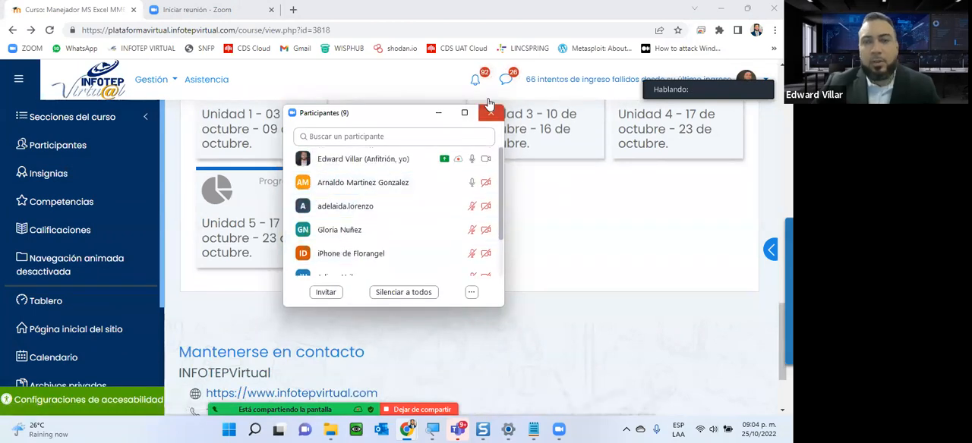
pyautogui.click(490, 106)
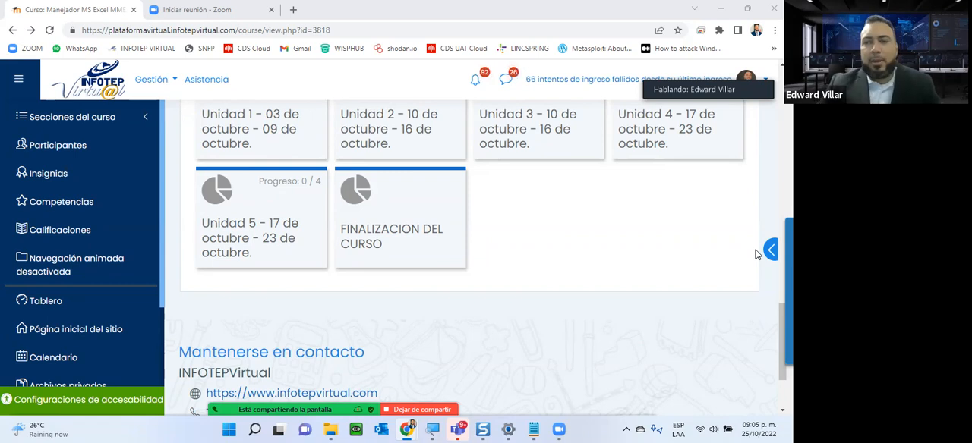
# - Review the Resumen Unidad III forum from Unidad 4 in a new tab, and close both the forum and Zoom tabs
pyautogui.click(703, 139)
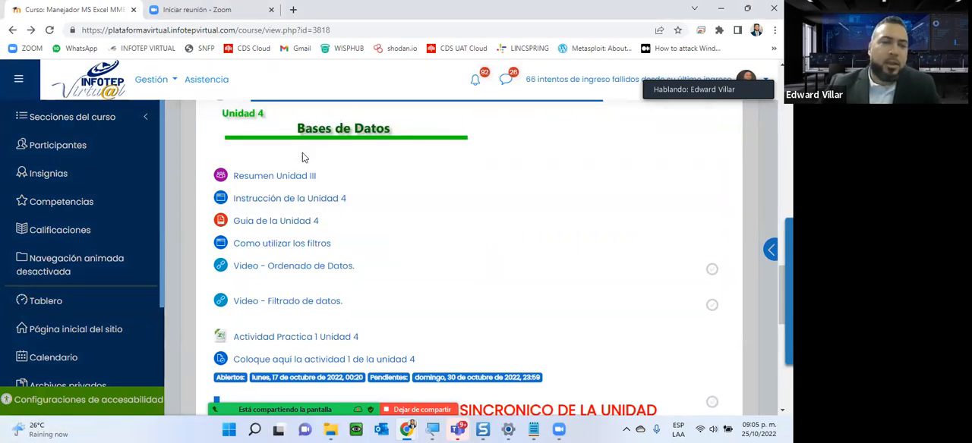
pyautogui.rightClick(278, 184)
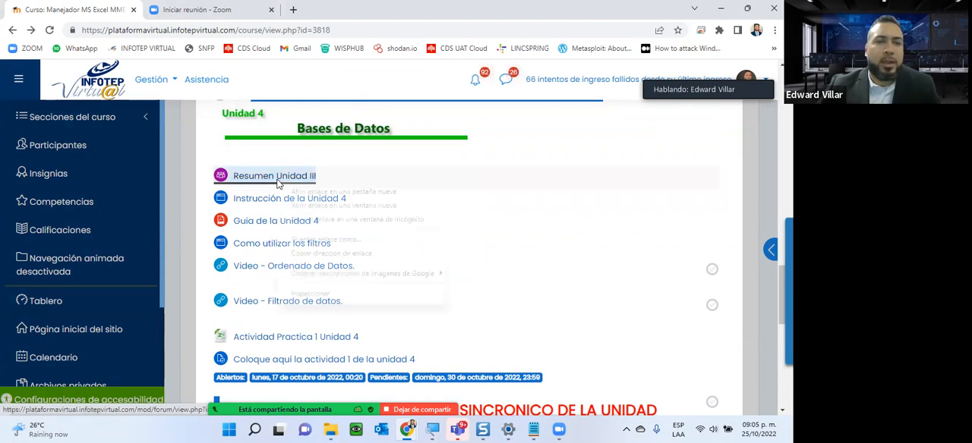
pyautogui.click(322, 192)
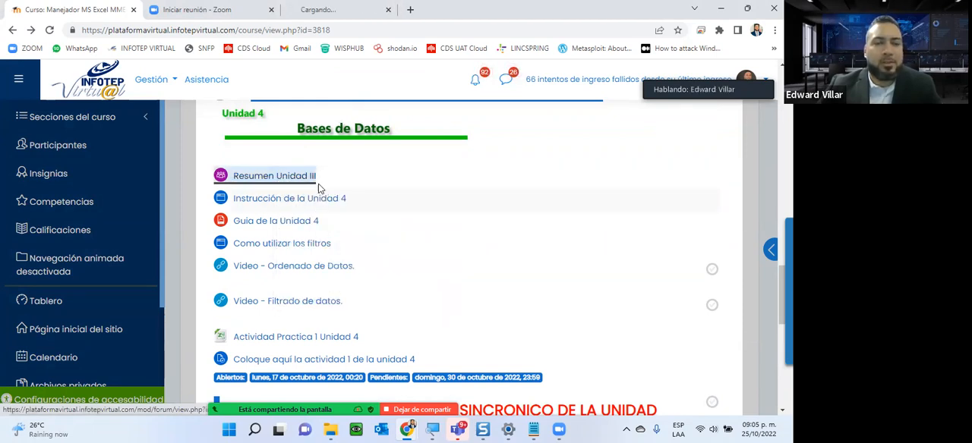
pyautogui.click(330, 7)
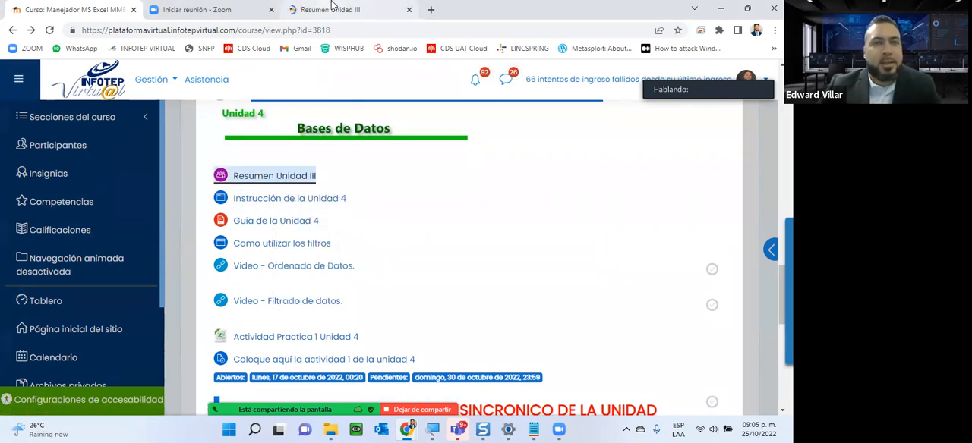
pyautogui.scroll(-3, 344, 145)
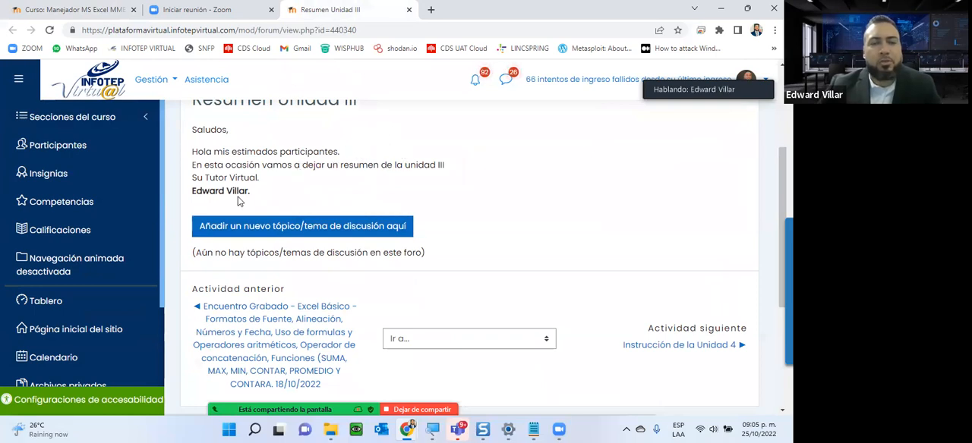
pyautogui.scroll(3, 238, 200)
pyautogui.scroll(-2, 267, 280)
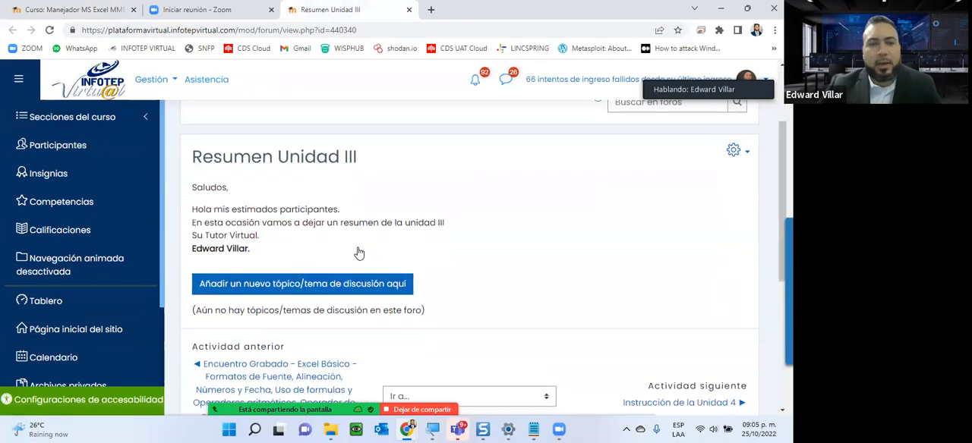
pyautogui.click(409, 10)
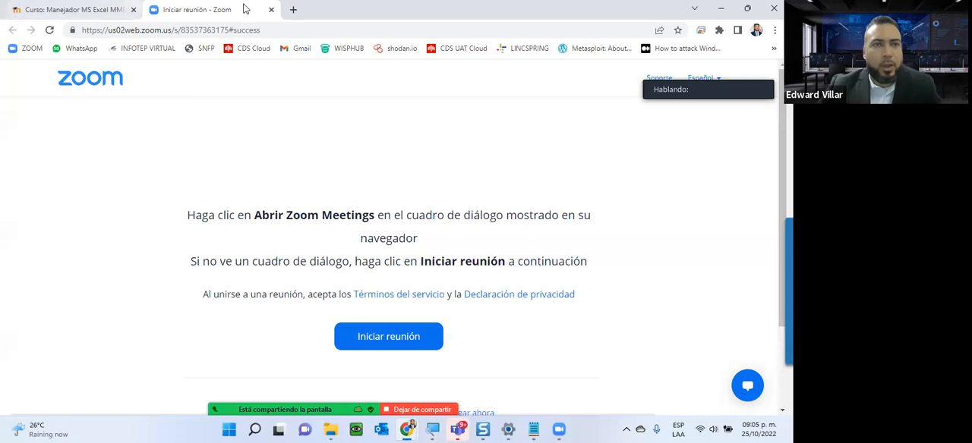
pyautogui.click(270, 10)
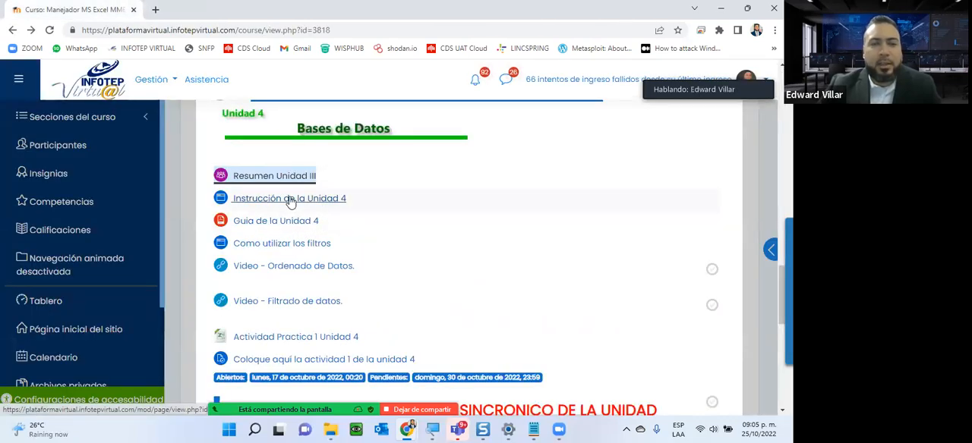
# - Open the Instrucción de la Unidad 4 and Guia de la Unidad 4 resources in separate new tabs
pyautogui.rightClick(289, 202)
pyautogui.click(346, 149)
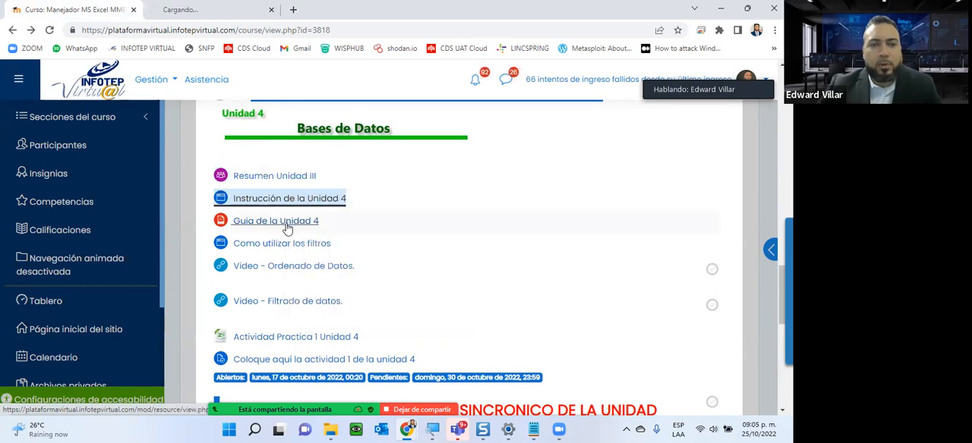
pyautogui.rightClick(264, 229)
pyautogui.click(294, 238)
# - Read the Instrucción de la Unidad 4 page through to its list of unit activities and close its tab
pyautogui.hotkey('ctrl', 'Tab')
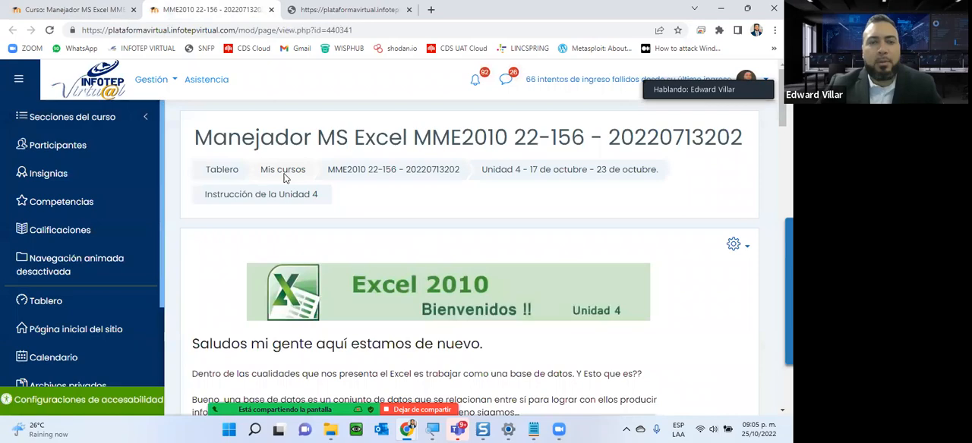
pyautogui.scroll(-5, 285, 177)
pyautogui.scroll(-4, 285, 177)
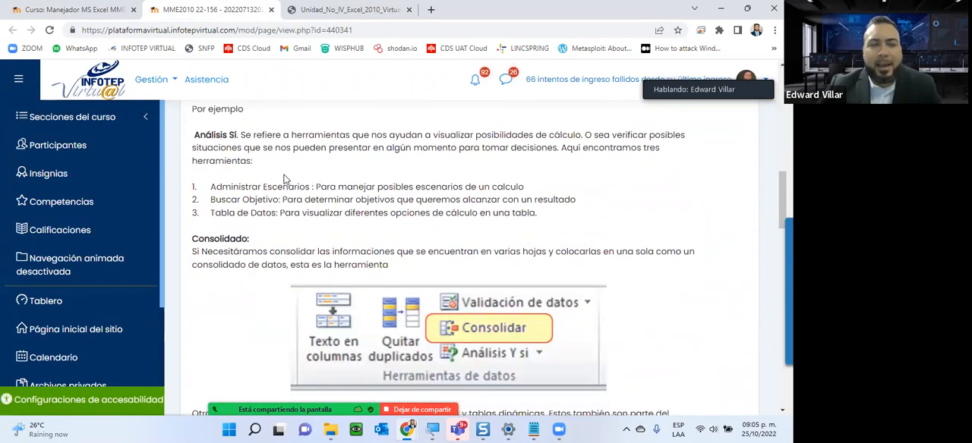
pyautogui.scroll(-5, 285, 179)
pyautogui.scroll(-5, 284, 179)
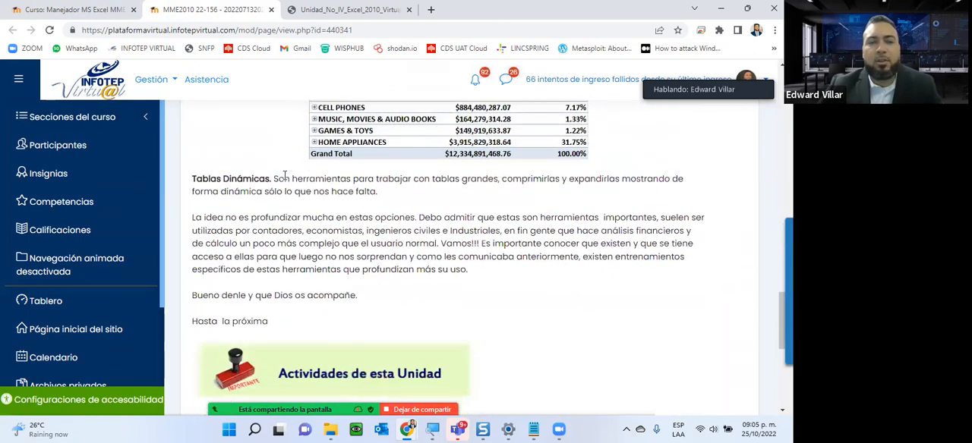
pyautogui.scroll(-3, 285, 176)
pyautogui.scroll(-1, 284, 177)
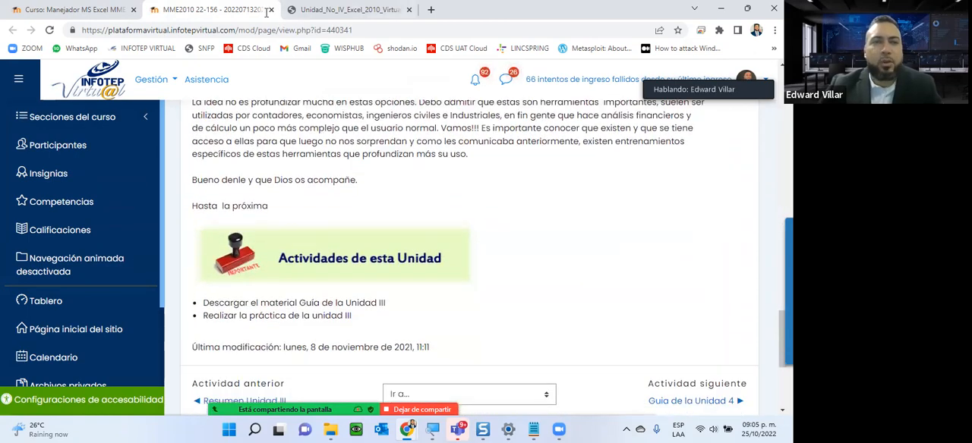
pyautogui.click(270, 10)
# - Skim the Unidad 4 guide PDF from its cover to section 4.4, Exportación e importación de datos
pyautogui.scroll(-8, 302, 175)
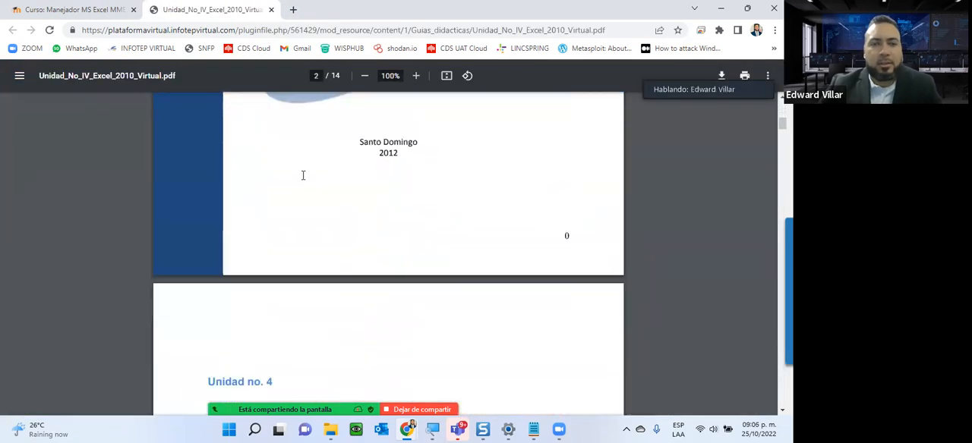
pyautogui.scroll(-6, 302, 175)
pyautogui.scroll(-10, 302, 173)
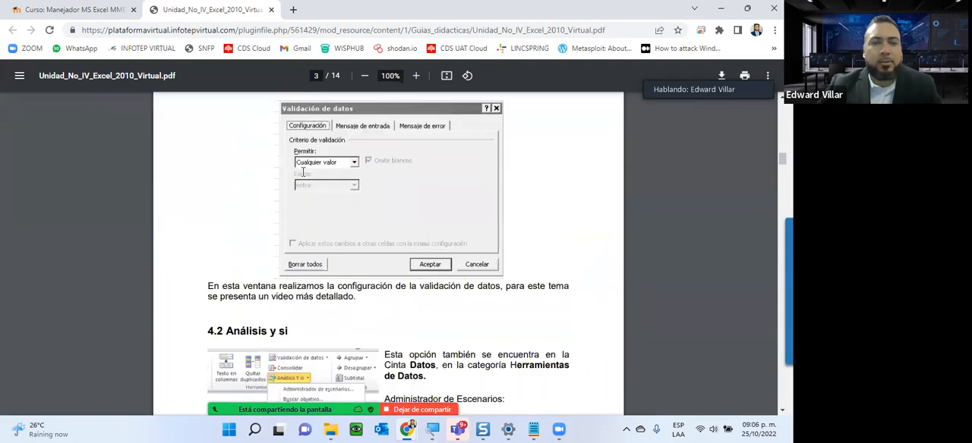
pyautogui.scroll(-10, 303, 173)
pyautogui.scroll(-10, 302, 172)
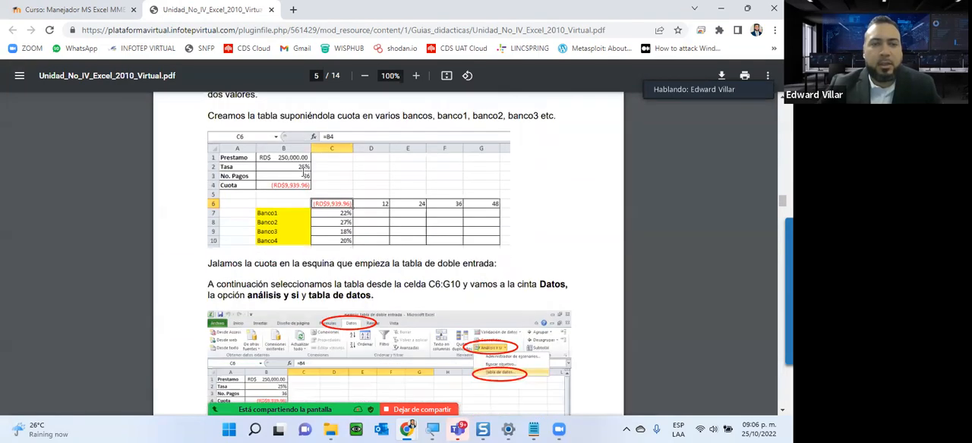
pyautogui.scroll(-5, 302, 173)
pyautogui.scroll(-5, 302, 172)
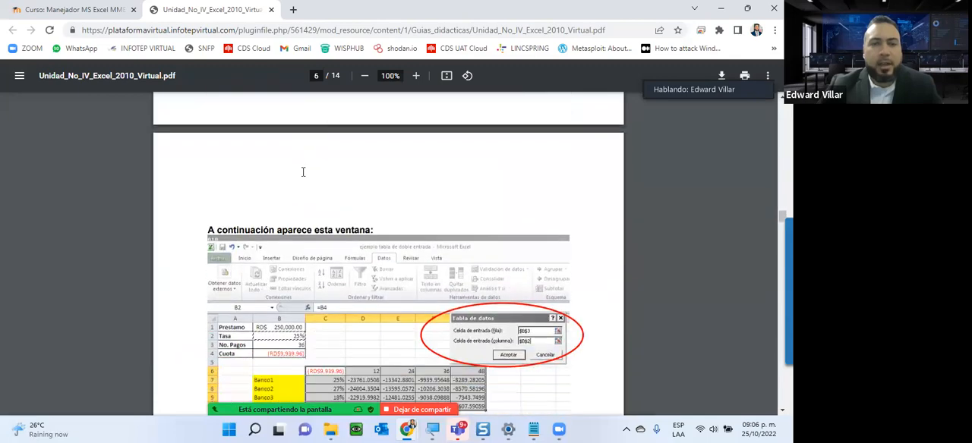
pyautogui.scroll(-15, 302, 173)
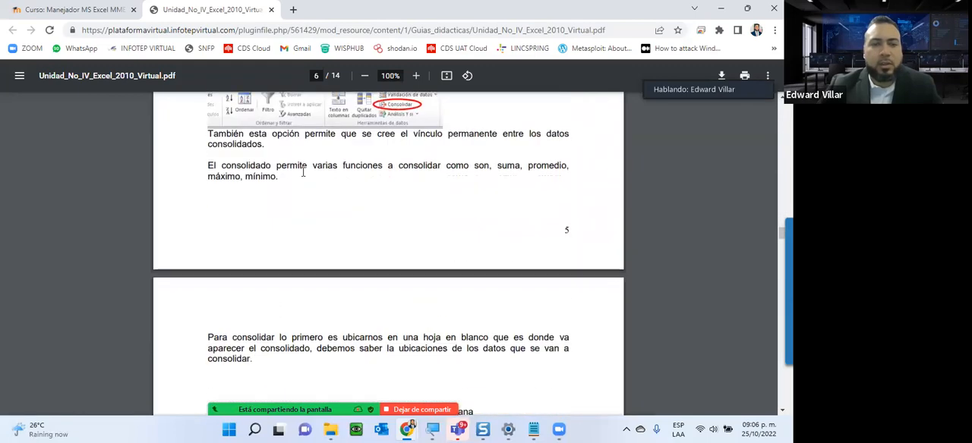
pyautogui.scroll(-5, 302, 172)
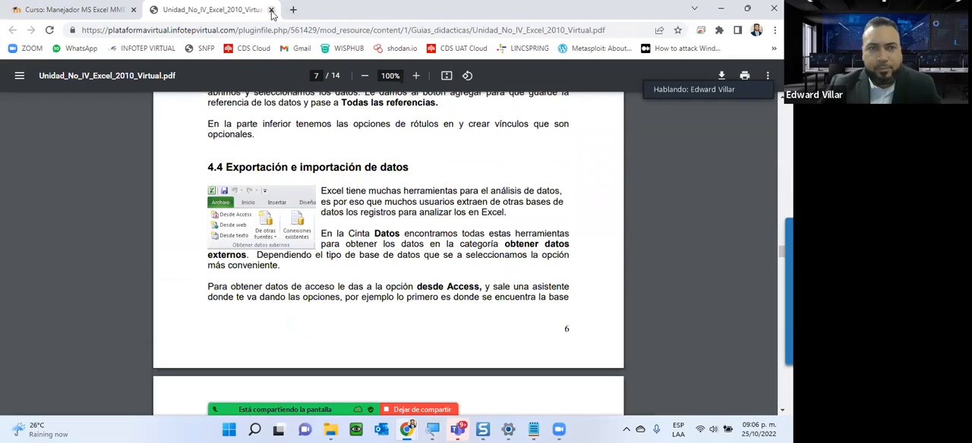
# - Return to the course page and open Unidad 4's Como utilizar los filtros resource in a new tab
pyautogui.click(81, 13)
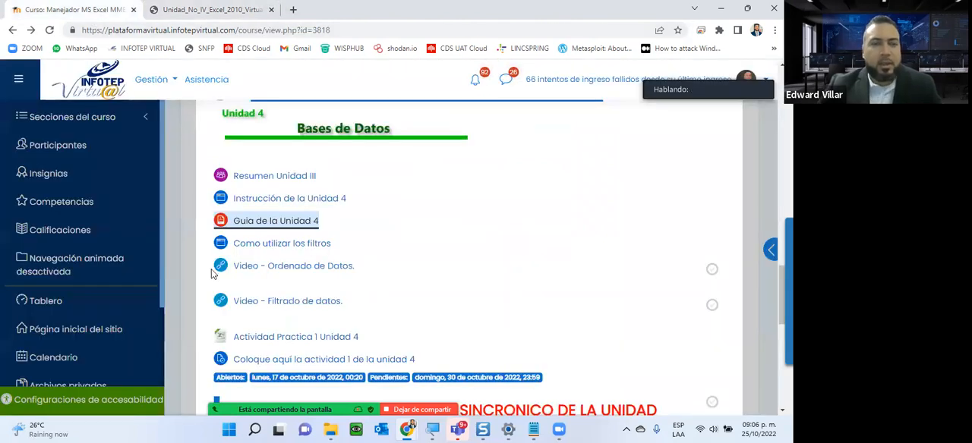
pyautogui.rightClick(263, 249)
pyautogui.click(293, 255)
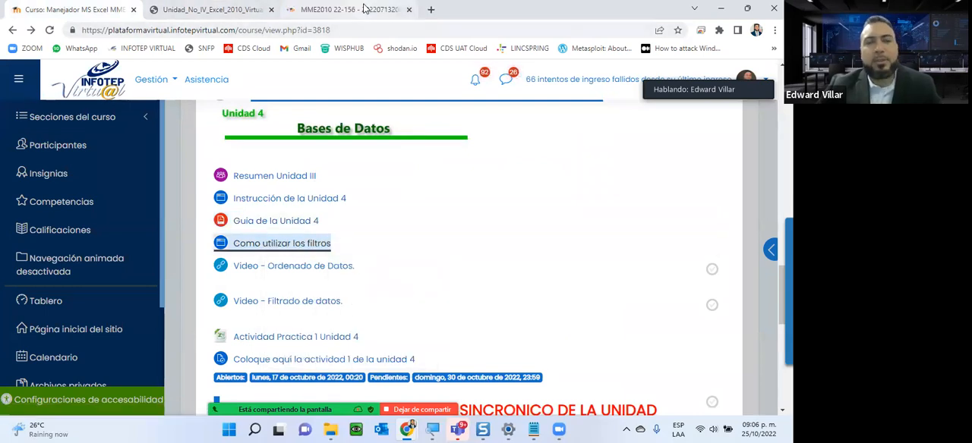
pyautogui.click(364, 9)
# - Read the Como utilizar los filtros page through to its end, close its tab and go back to the course page
pyautogui.scroll(-5, 362, 209)
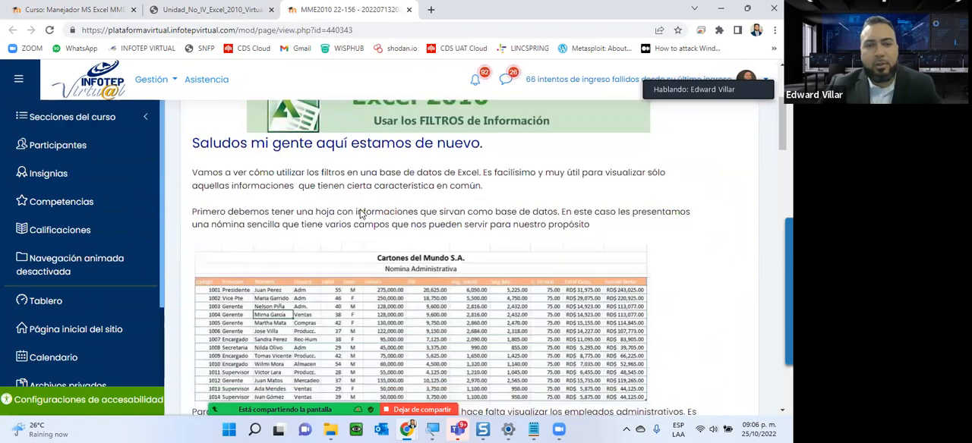
pyautogui.scroll(-2, 362, 209)
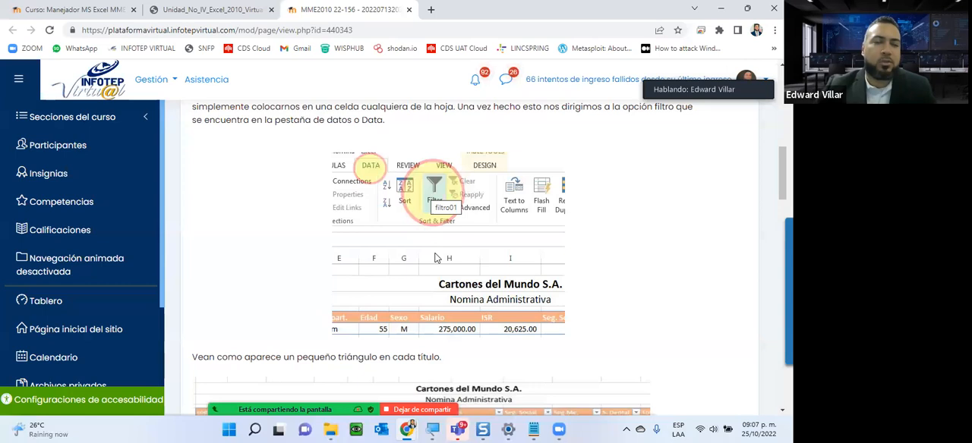
pyautogui.scroll(-5, 435, 258)
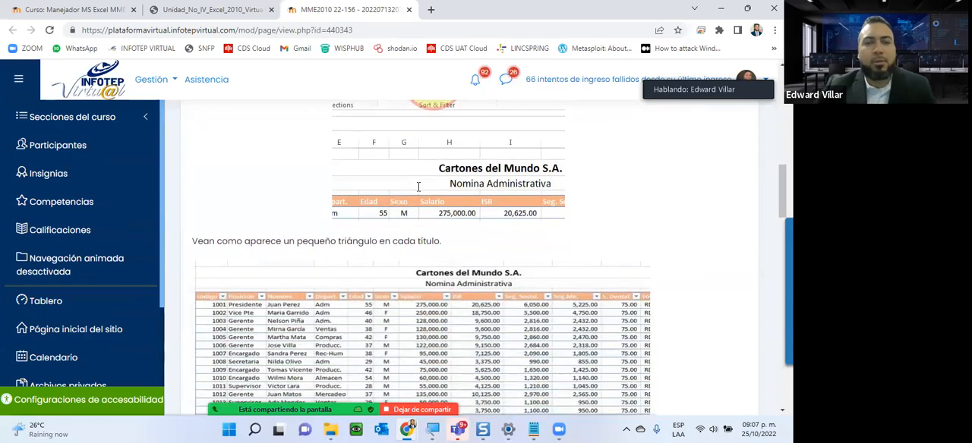
pyautogui.scroll(-1, 419, 193)
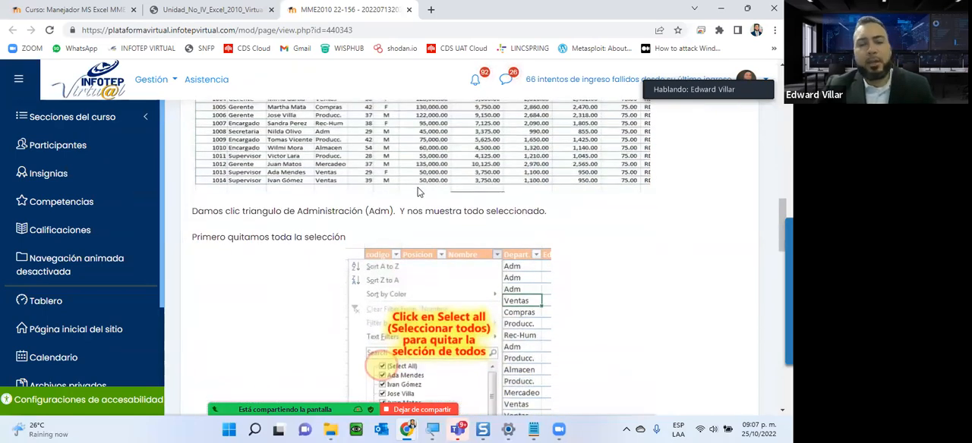
pyautogui.scroll(-8, 418, 192)
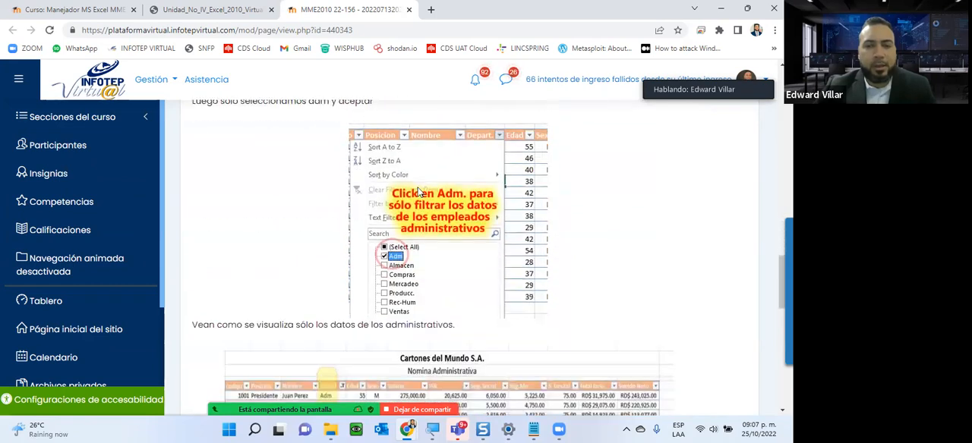
pyautogui.scroll(-8, 417, 189)
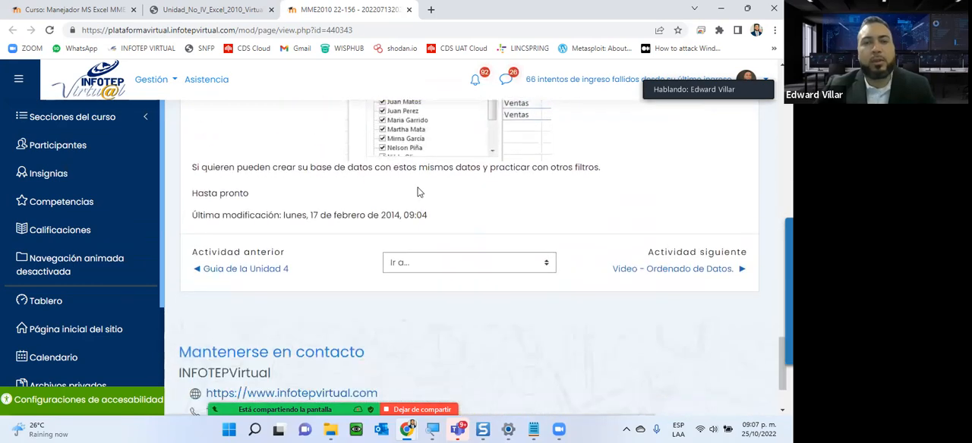
pyautogui.click(410, 10)
pyautogui.click(67, 9)
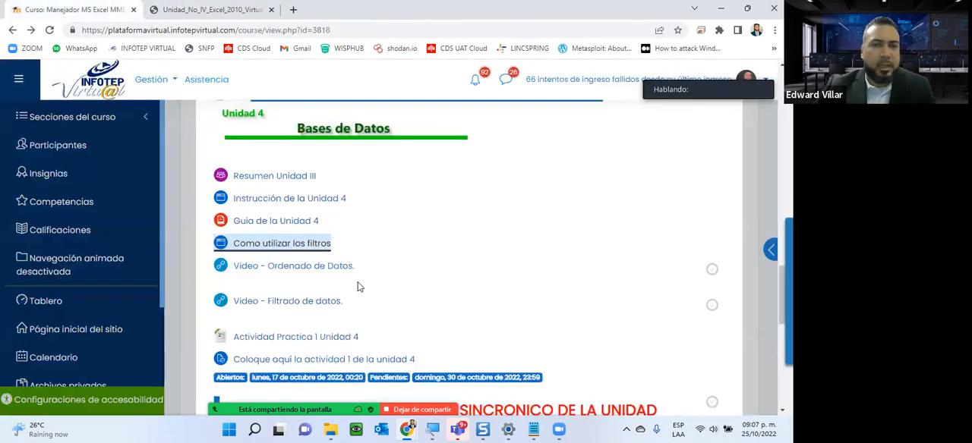
# - Download the Actividad Practica 1 Unidad 4 file from the course page and check the October 2022 calendar
pyautogui.scroll(-2, 391, 148)
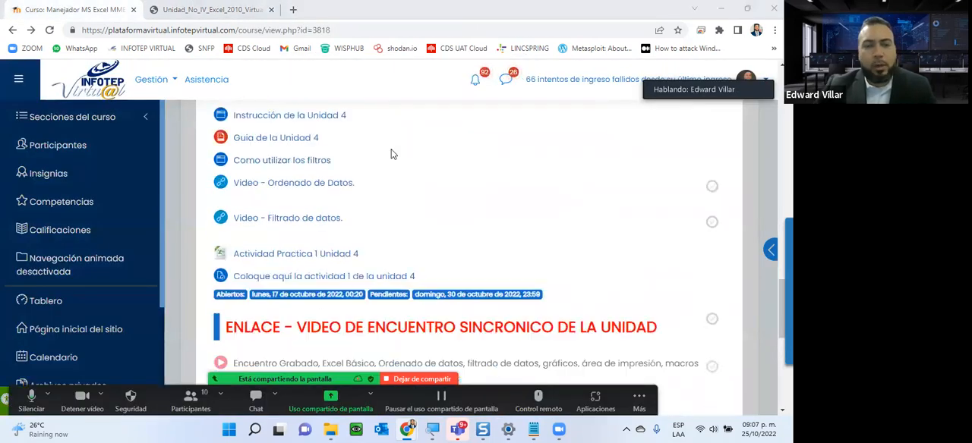
pyautogui.scroll(2, 273, 158)
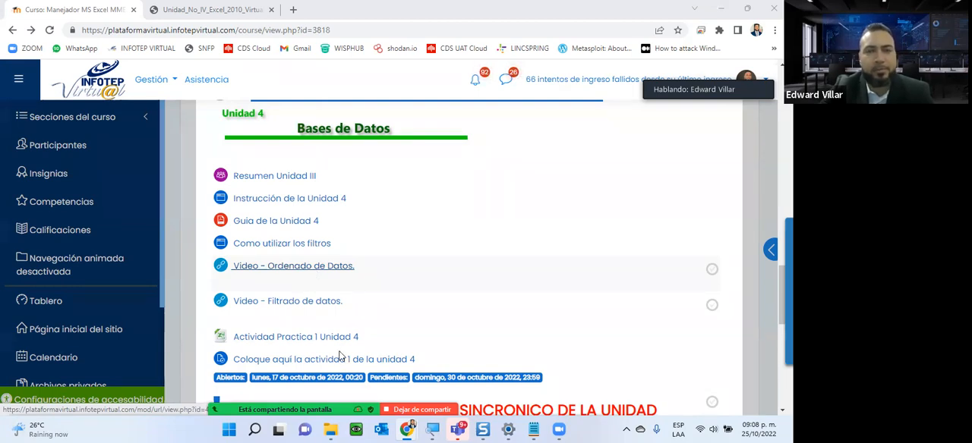
pyautogui.scroll(-2, 430, 308)
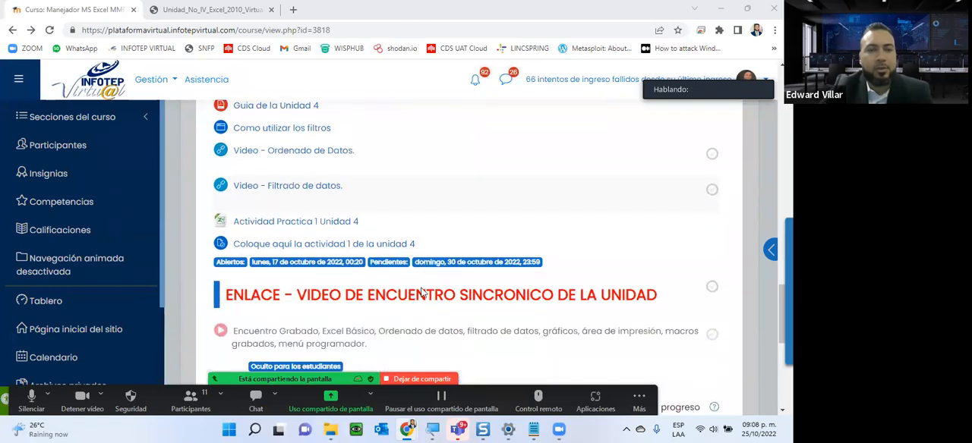
pyautogui.click(301, 222)
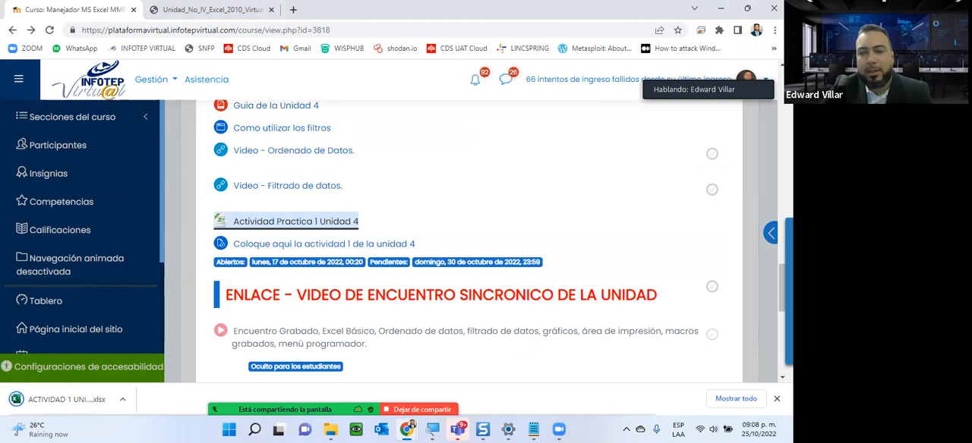
pyautogui.click(747, 430)
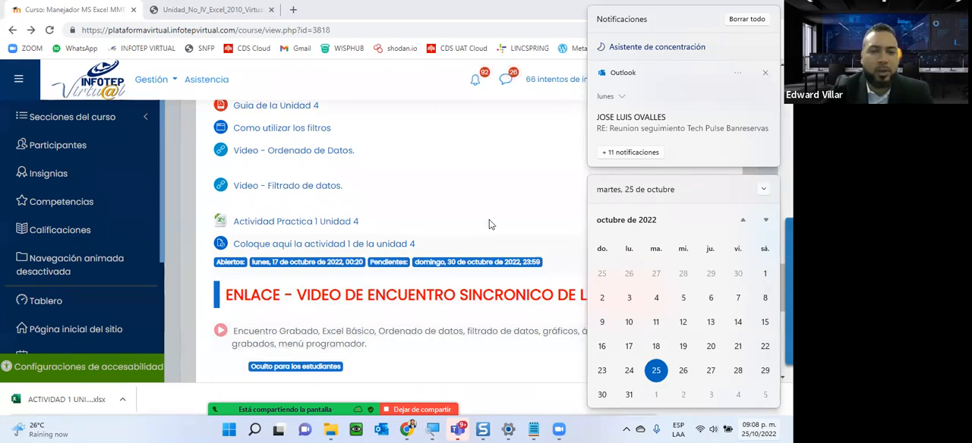
pyautogui.click(541, 175)
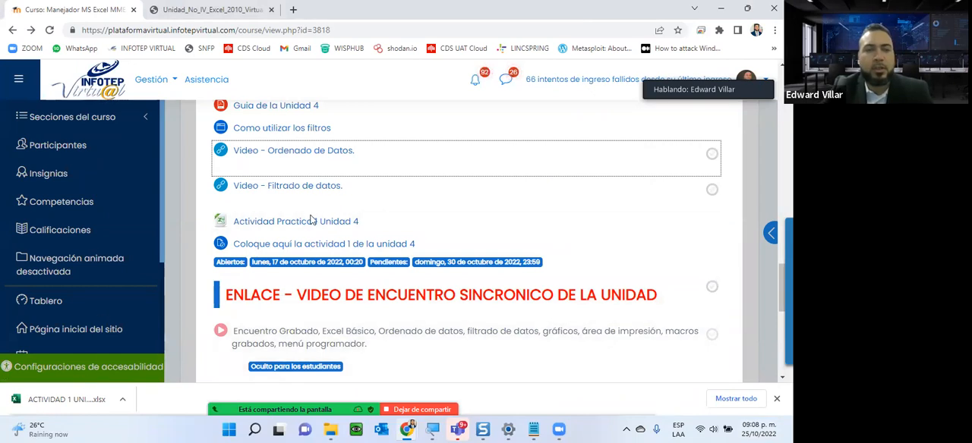
# - Open the downloaded Unidad 4 activity workbook in Excel and maximize its window
pyautogui.click(54, 394)
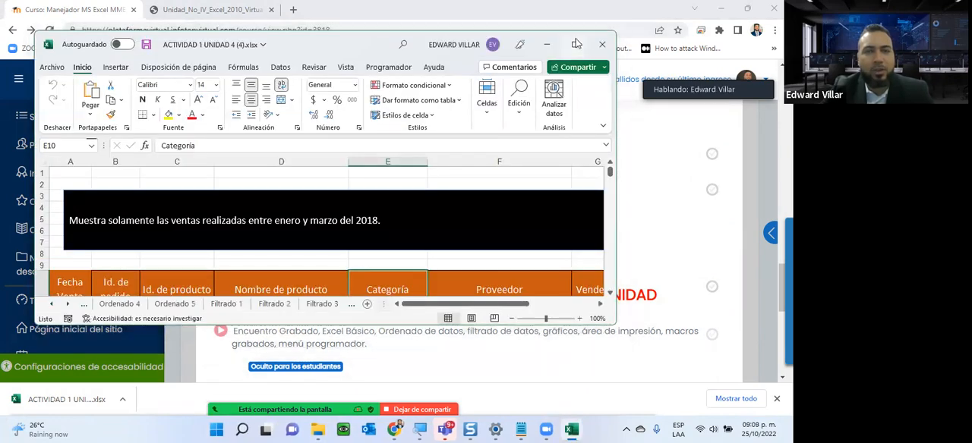
pyautogui.click(576, 44)
pyautogui.scroll(-2, 356, 255)
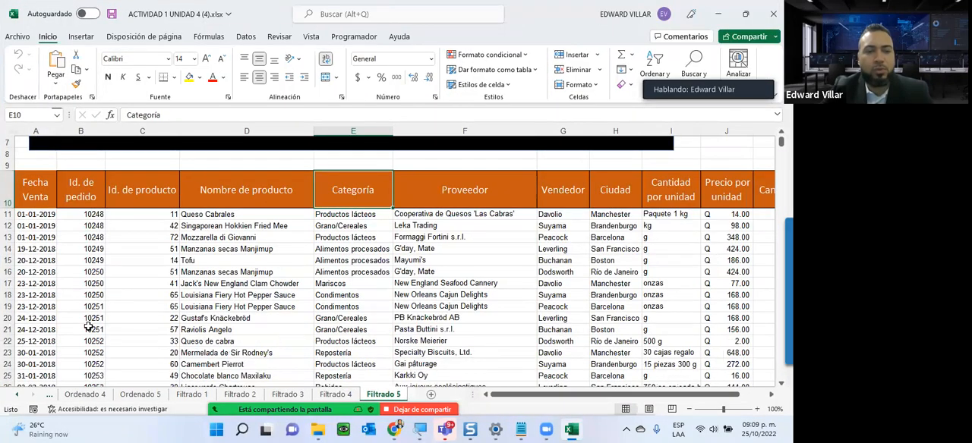
# - Switch to the Ordenado 1 sheet and highlight the word "ascendente" in its instruction box
pyautogui.click(17, 394)
pyautogui.click(17, 395)
pyautogui.click(17, 395)
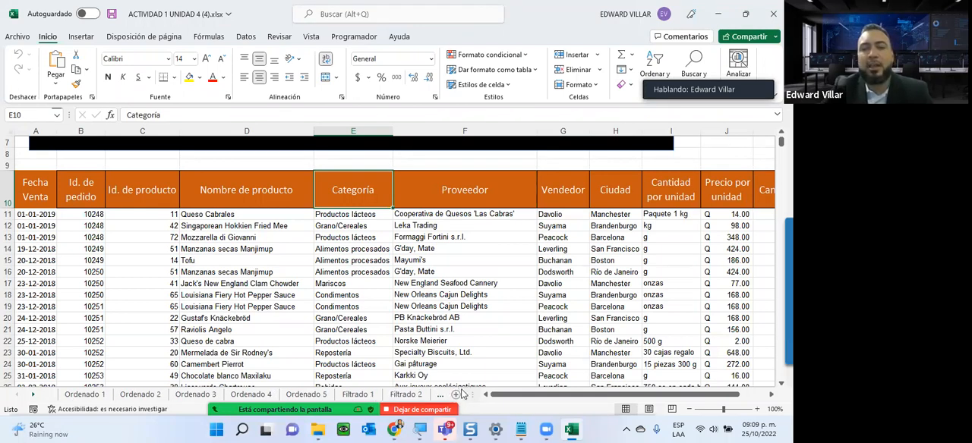
pyautogui.click(357, 394)
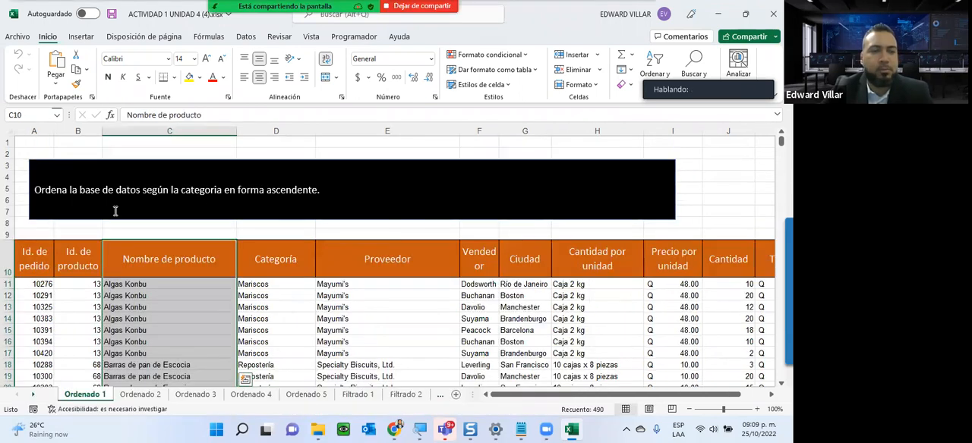
pyautogui.click(81, 162)
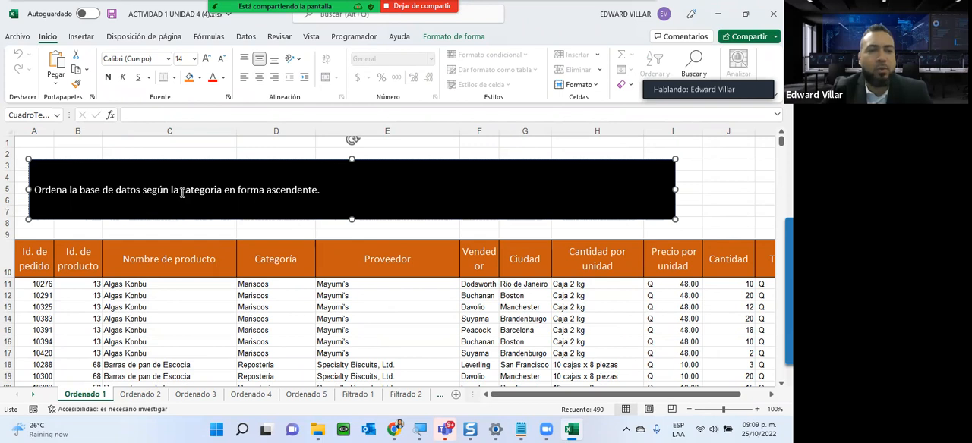
pyautogui.moveTo(186, 193); pyautogui.dragTo(326, 190)
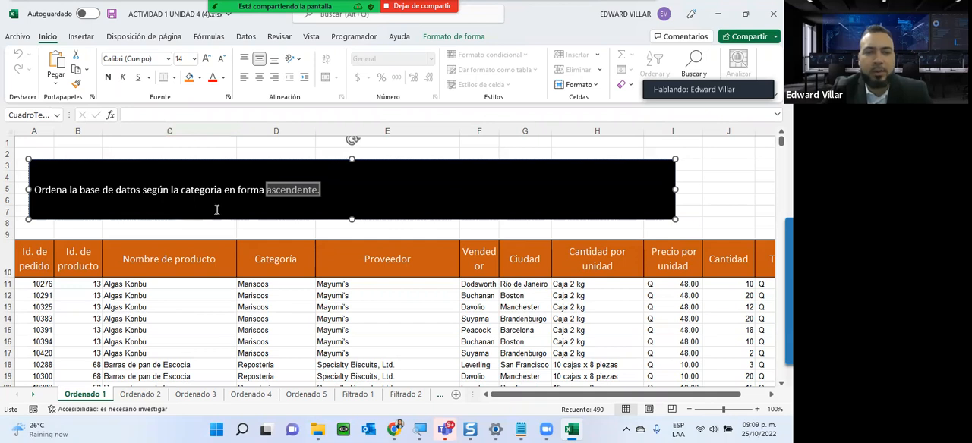
# - Sort the Ordenado 1 table from A to Z by the Categoría values from D11 down, expanding the selection to the adjacent data
pyautogui.click(261, 288)
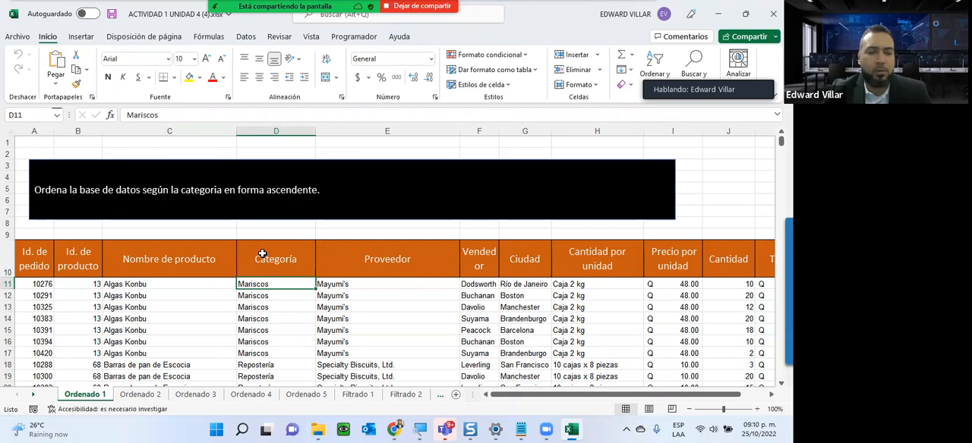
pyautogui.hotkey('ctrl', 'shift', 'Down')
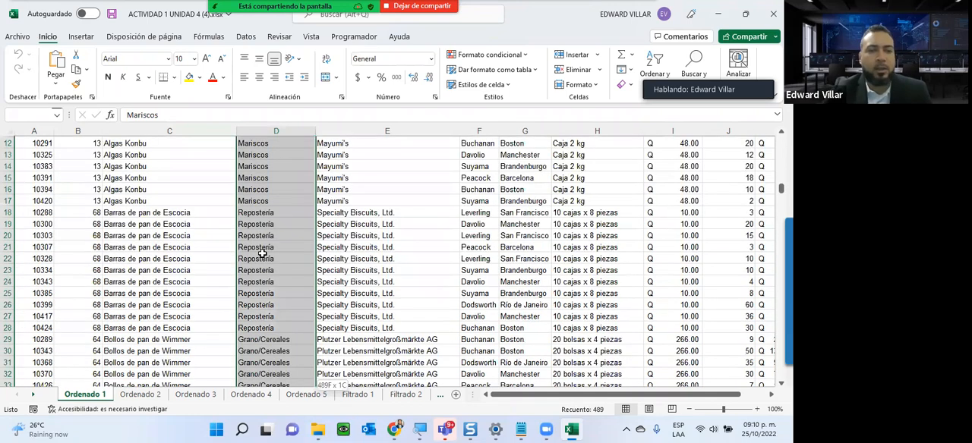
pyautogui.scroll(2, 261, 253)
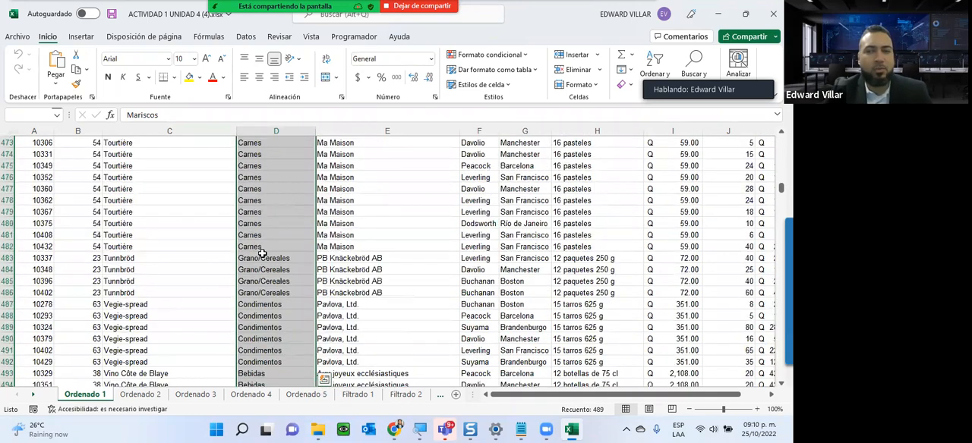
pyautogui.scroll(20, 261, 253)
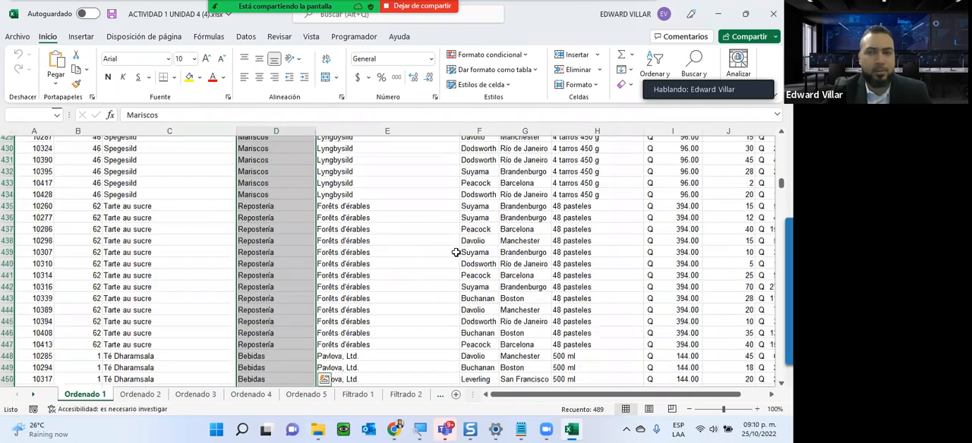
pyautogui.scroll(20, 394, 262)
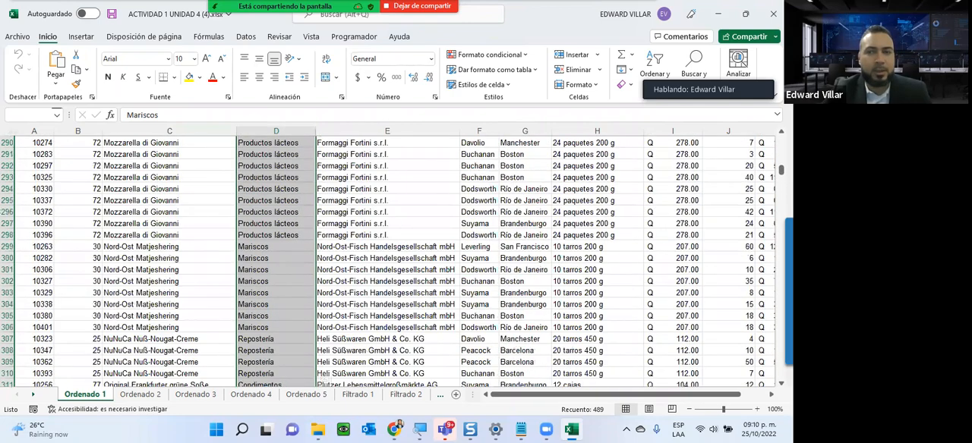
pyautogui.scroll(2, 324, 285)
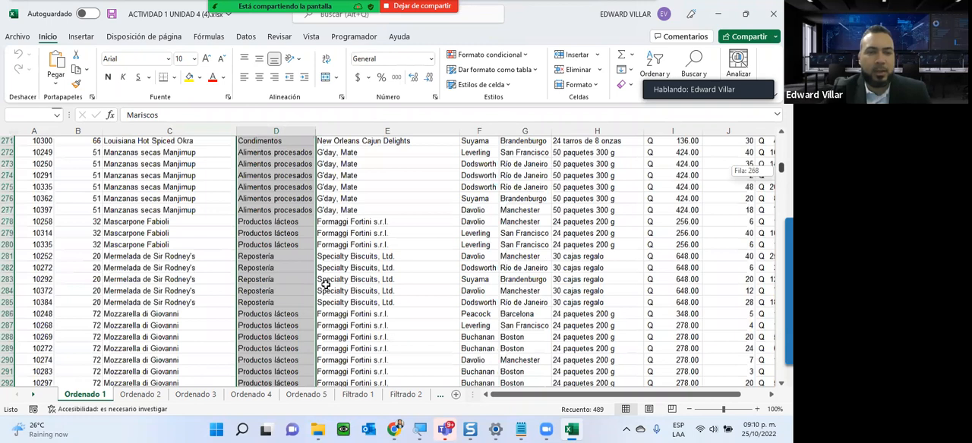
pyautogui.scroll(20, 325, 285)
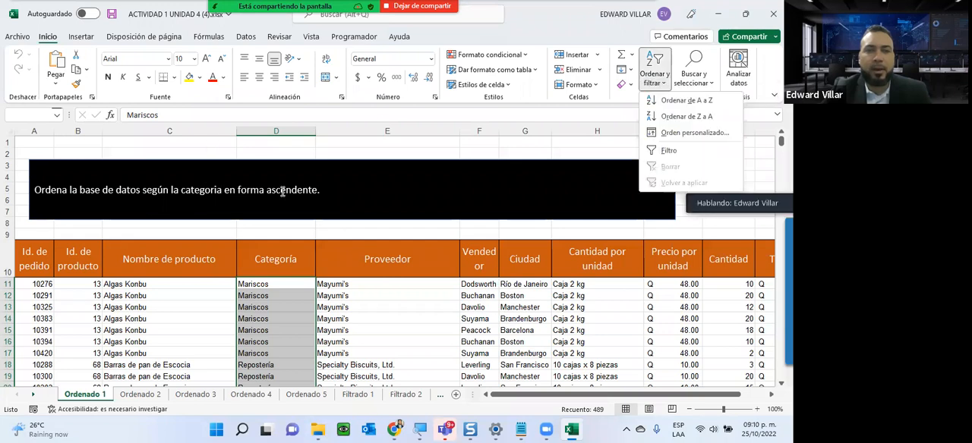
pyautogui.click(708, 105)
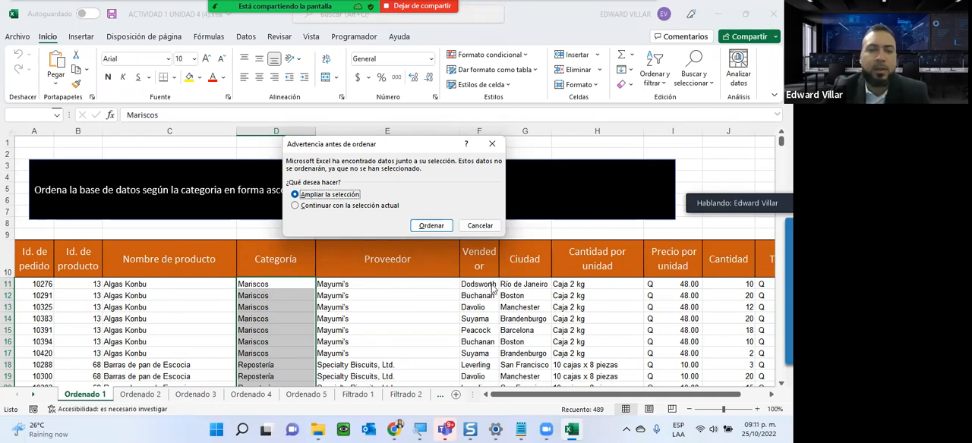
pyautogui.click(316, 205)
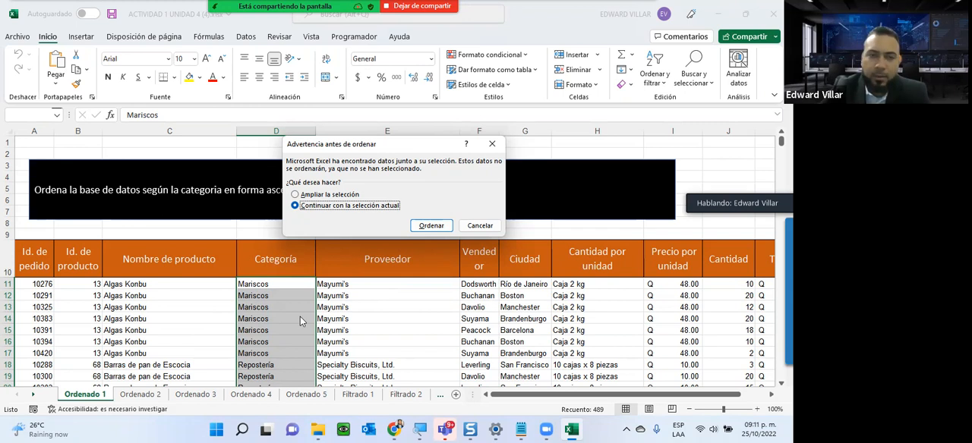
pyautogui.click(305, 195)
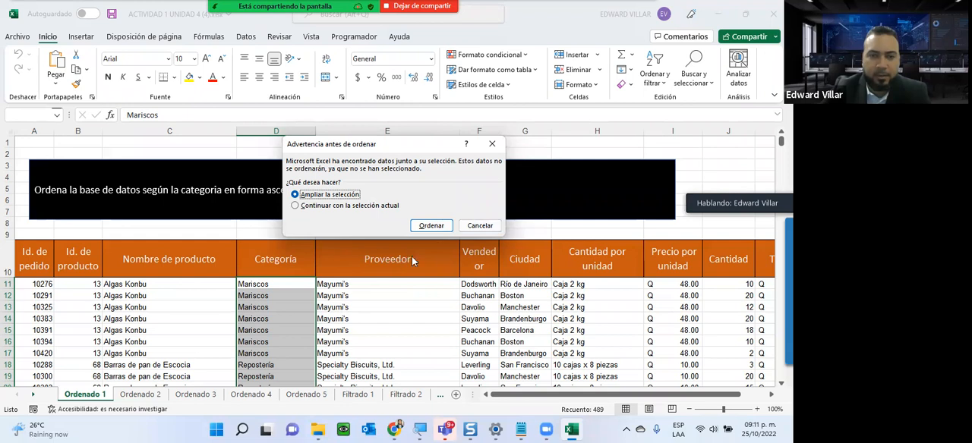
pyautogui.click(431, 227)
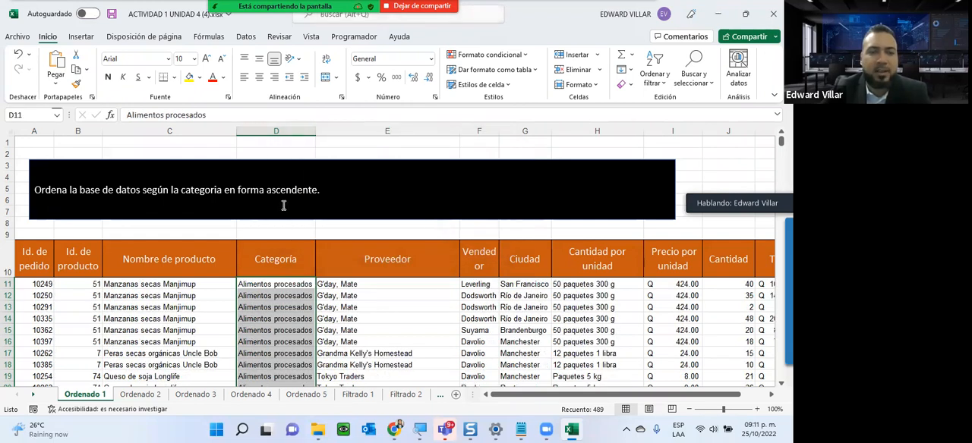
# - Examine the order of the Categoría values down the sorted rows of the Ordenado 1 sheet
pyautogui.scroll(-3, 241, 295)
pyautogui.scroll(-7, 241, 295)
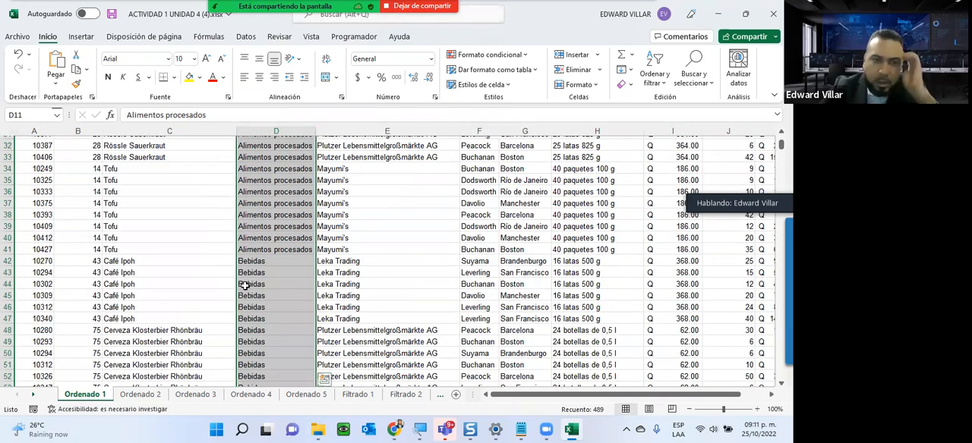
pyautogui.scroll(-17, 245, 288)
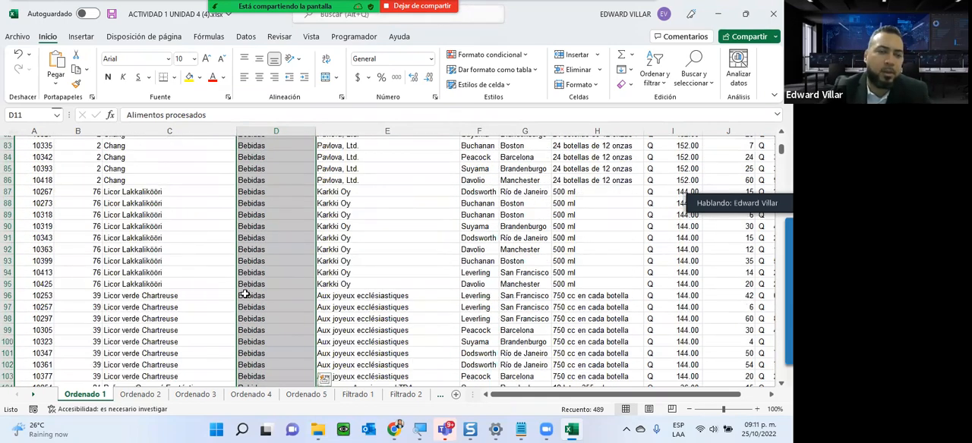
pyautogui.scroll(-9, 245, 295)
pyautogui.scroll(20, 244, 307)
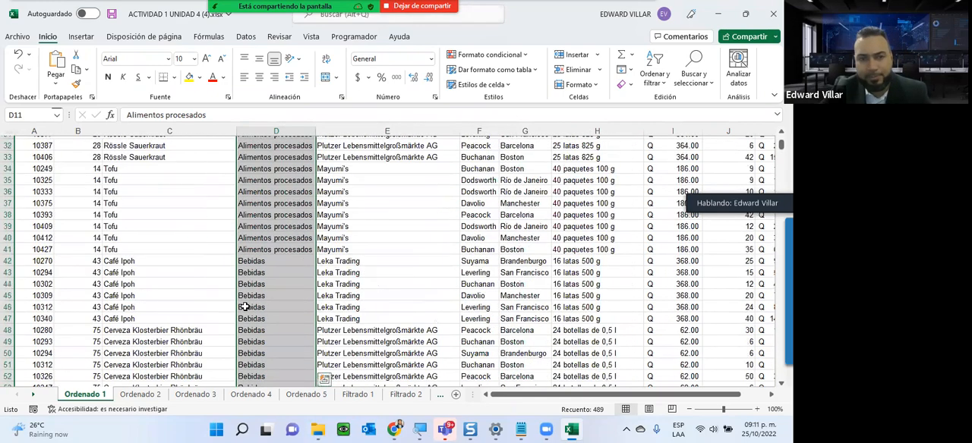
# - Sort the Ordenado 2 table from largest to smallest by the Total values from K11 down, expanding the selection to the adjacent data
pyautogui.scroll(10, 244, 307)
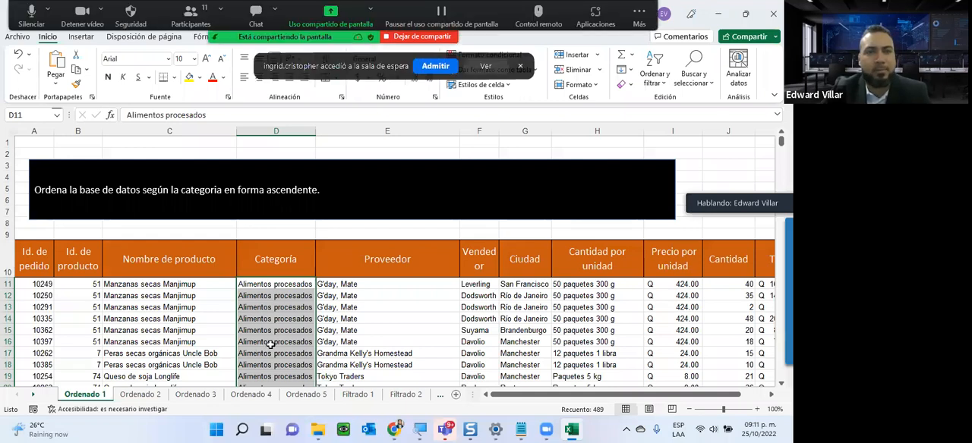
pyautogui.click(136, 394)
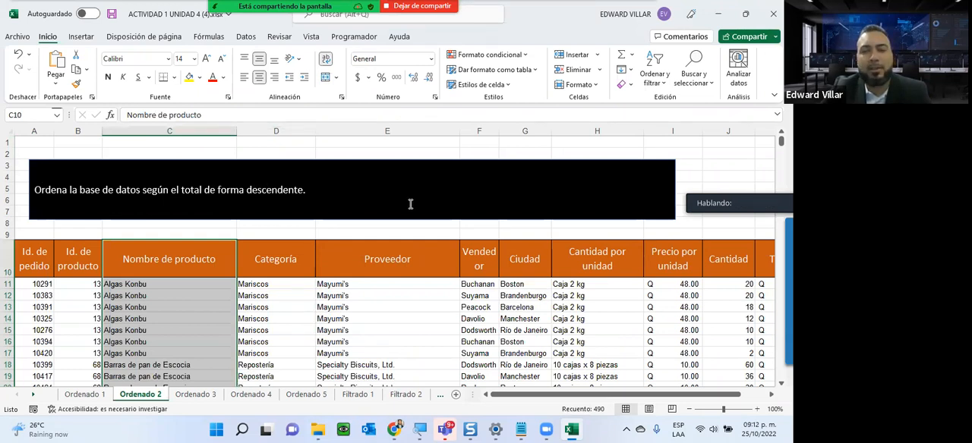
pyautogui.moveTo(519, 396); pyautogui.dragTo(544, 395)
pyautogui.click(716, 284)
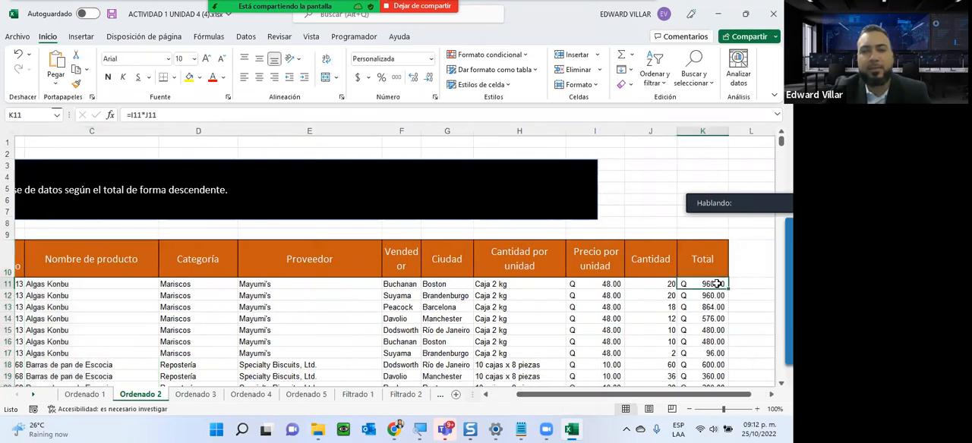
pyautogui.hotkey('ctrl', 'shift', 'Down')
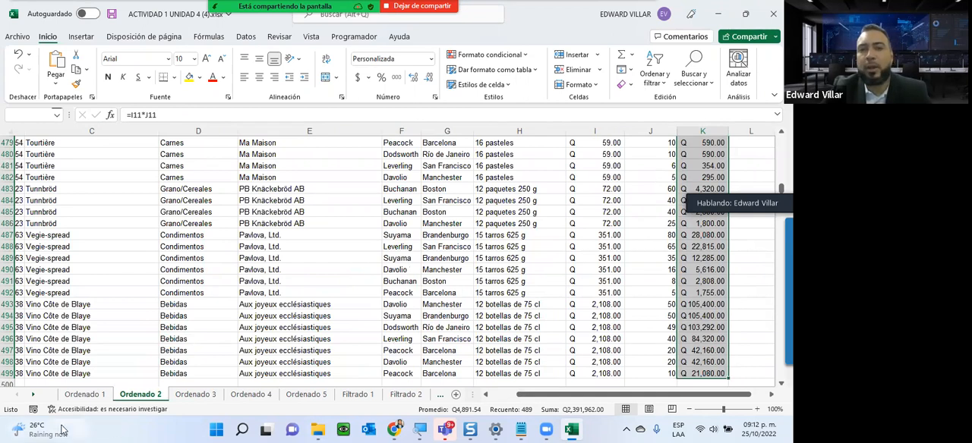
pyautogui.click(654, 79)
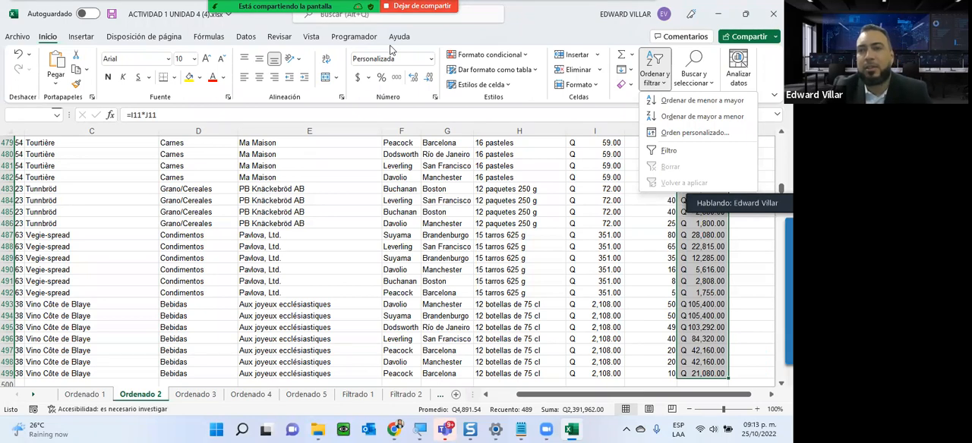
pyautogui.click(671, 117)
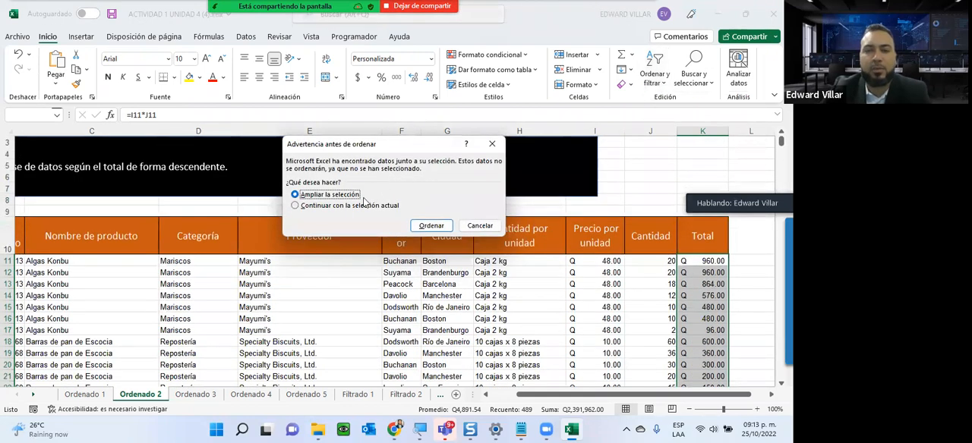
pyautogui.click(431, 226)
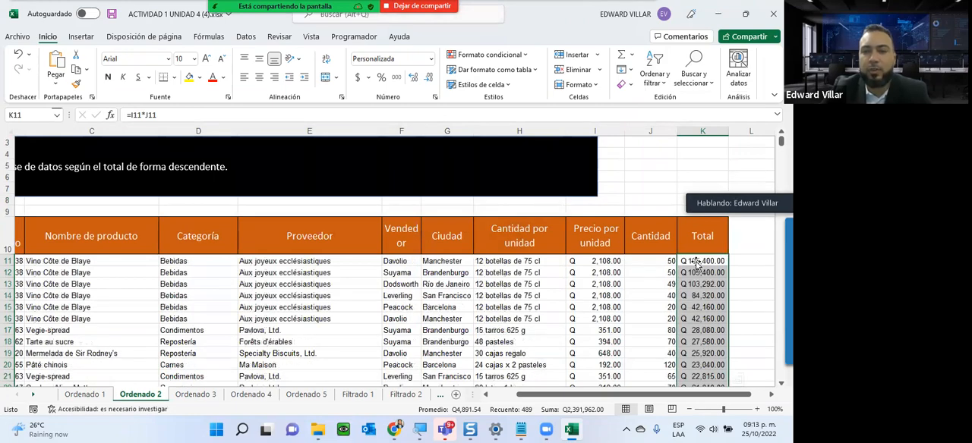
# - Examine the order of the Total values down the sorted rows of the Ordenado 2 sheet
pyautogui.scroll(-20, 696, 263)
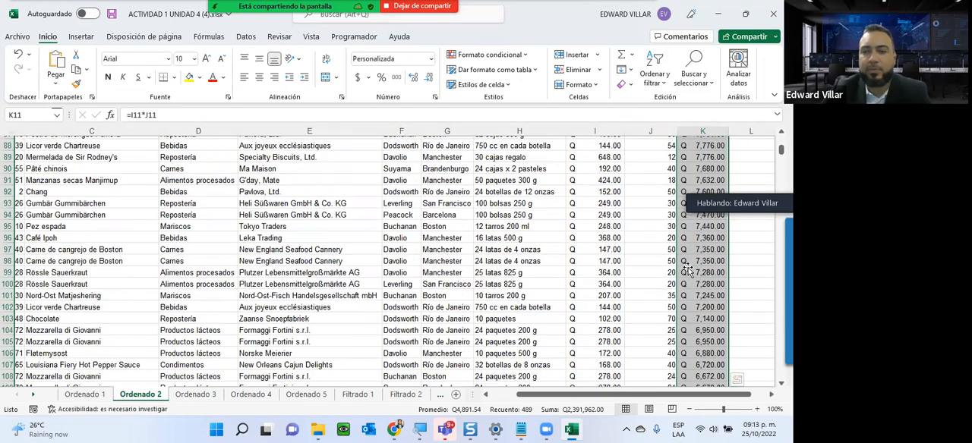
pyautogui.scroll(-11, 687, 269)
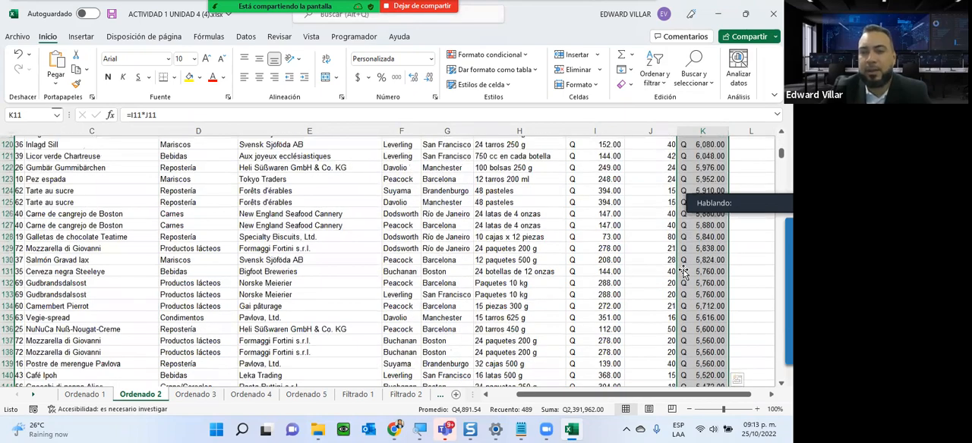
pyautogui.scroll(-20, 683, 274)
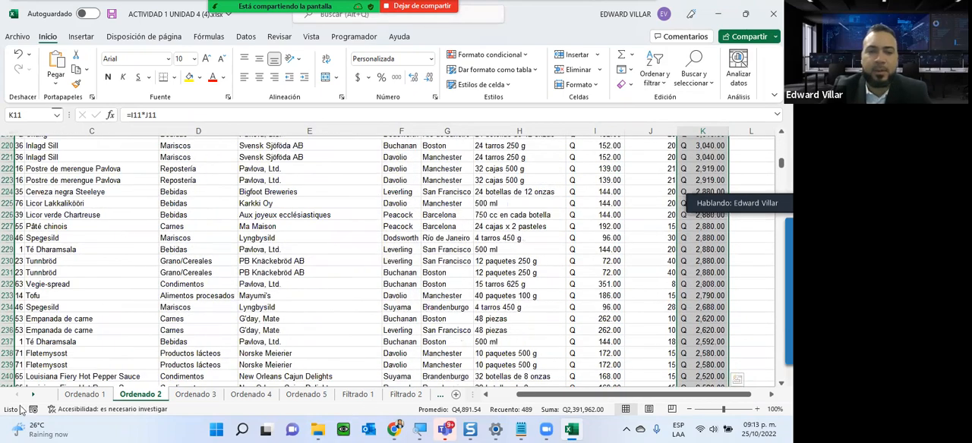
pyautogui.scroll(-9, 91, 380)
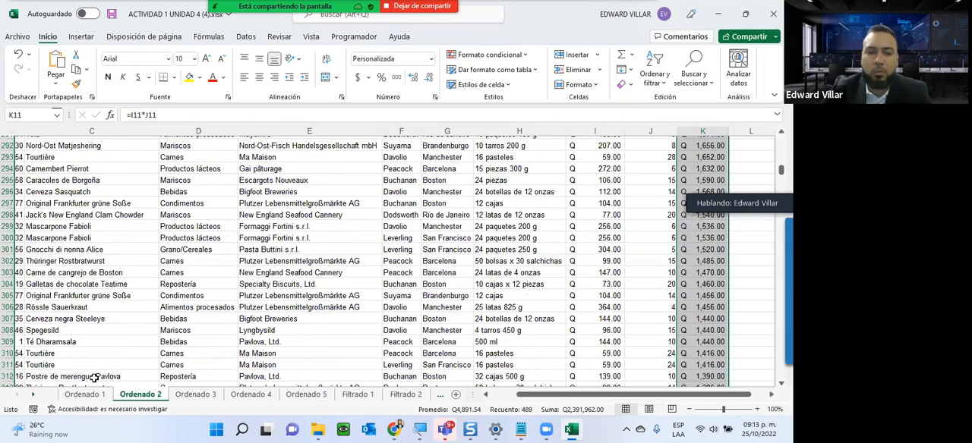
pyautogui.scroll(-14, 196, 380)
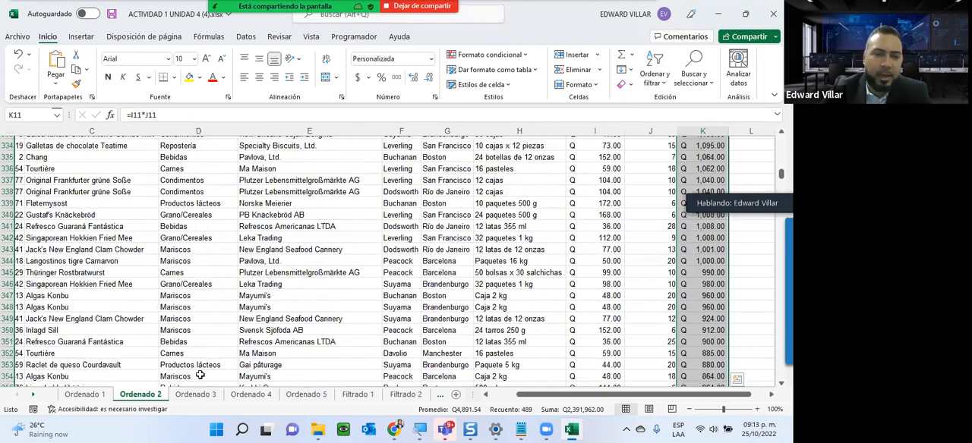
pyautogui.scroll(-20, 199, 375)
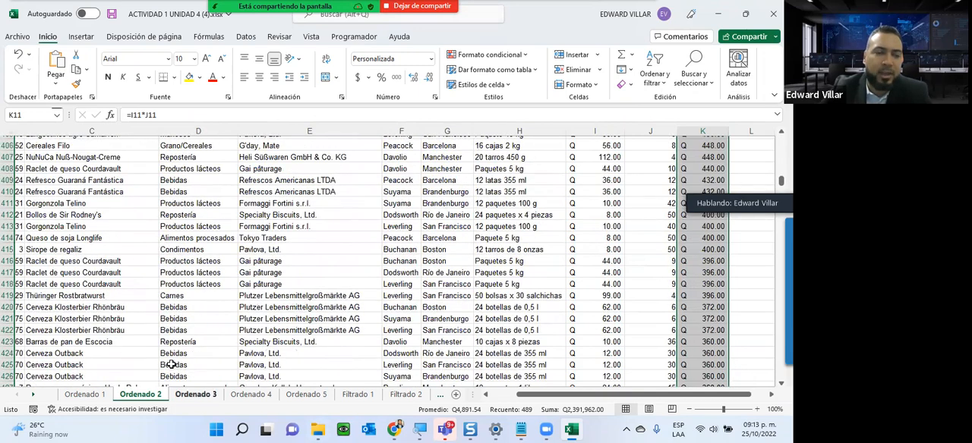
# - Switch to the Ordenado 3 sheet and copy the supplier names from Leka Trading through Grandma Kelly's Homestead in its instruction box
pyautogui.hotkey('ctrl', 'pagedown')
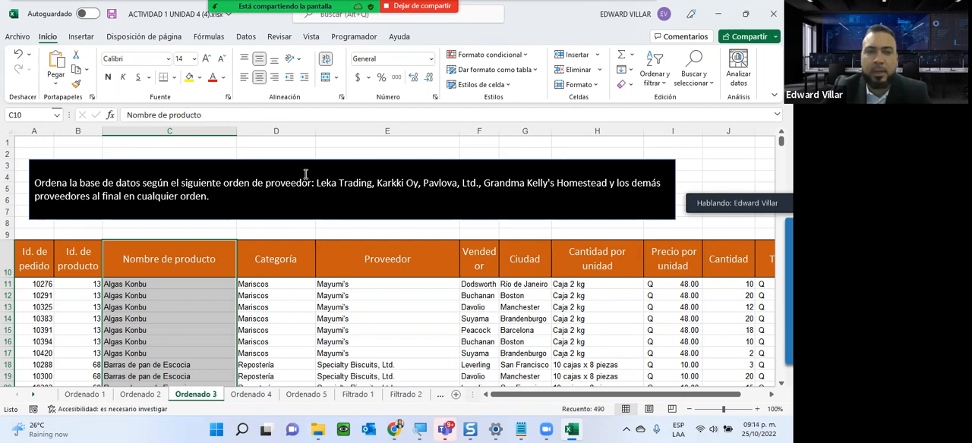
pyautogui.moveTo(316, 183); pyautogui.dragTo(607, 184)
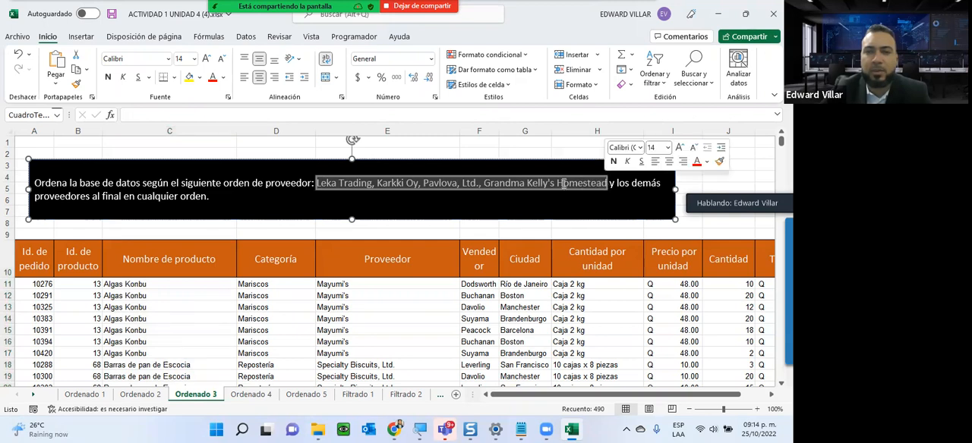
pyautogui.rightClick(566, 183)
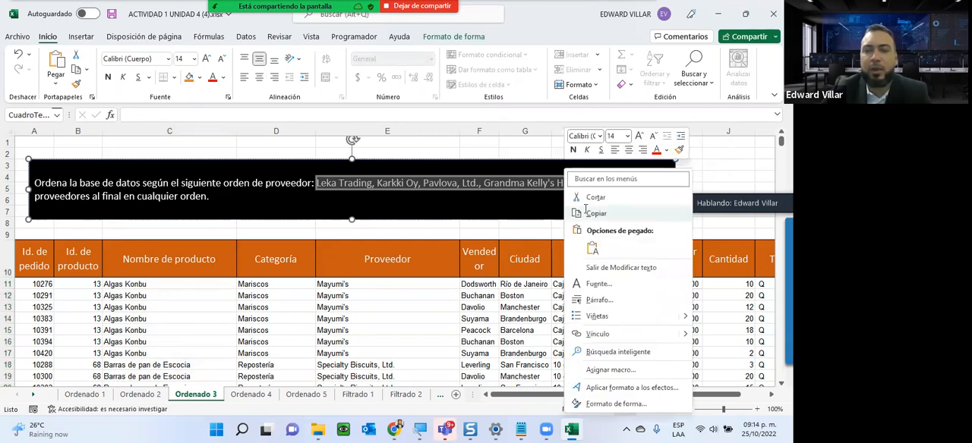
pyautogui.click(586, 212)
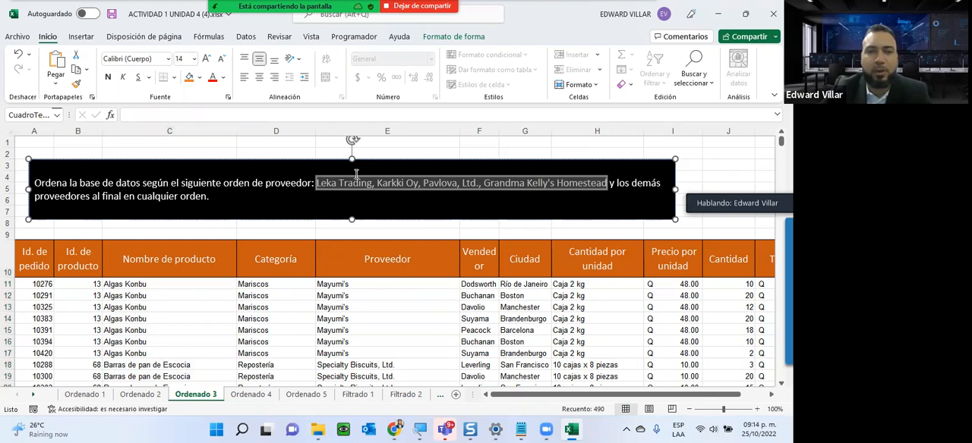
pyautogui.press('Escape')
pyautogui.press('Escape')
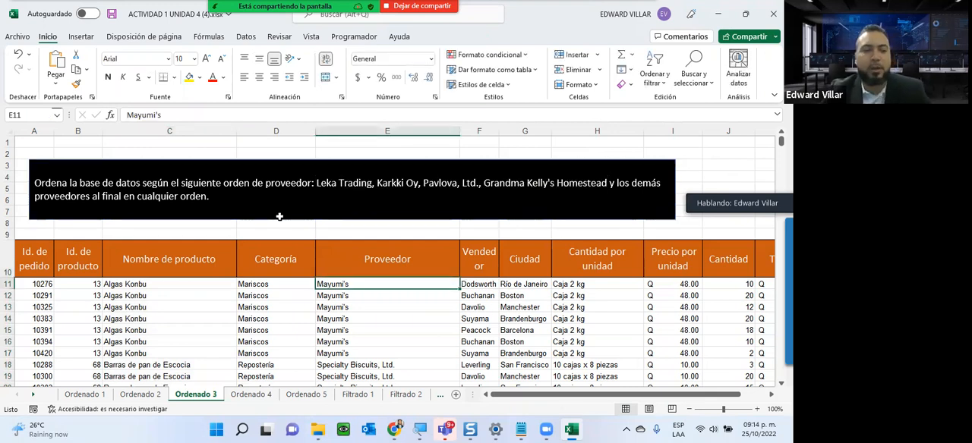
# - Start a custom sort from the Ordenado 3 Proveedor values from E11 down, expanding the selection to the adjacent data
pyautogui.hotkey('ctrl', 'shift', 'Down')
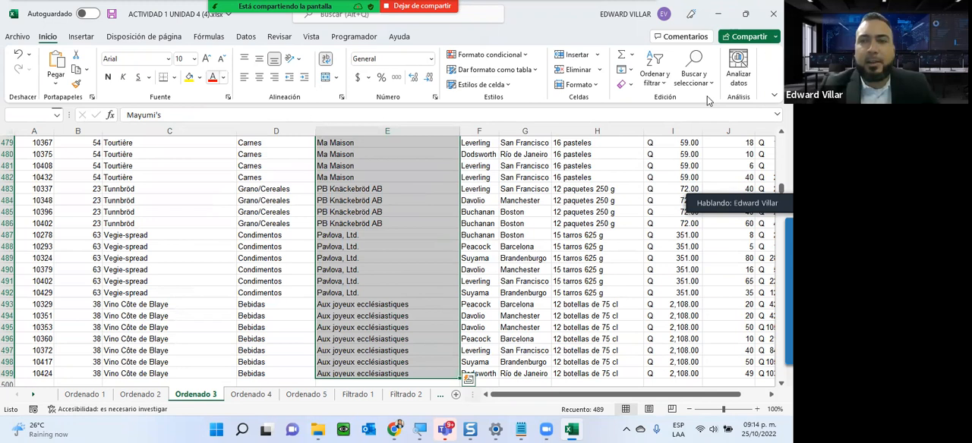
pyautogui.click(652, 81)
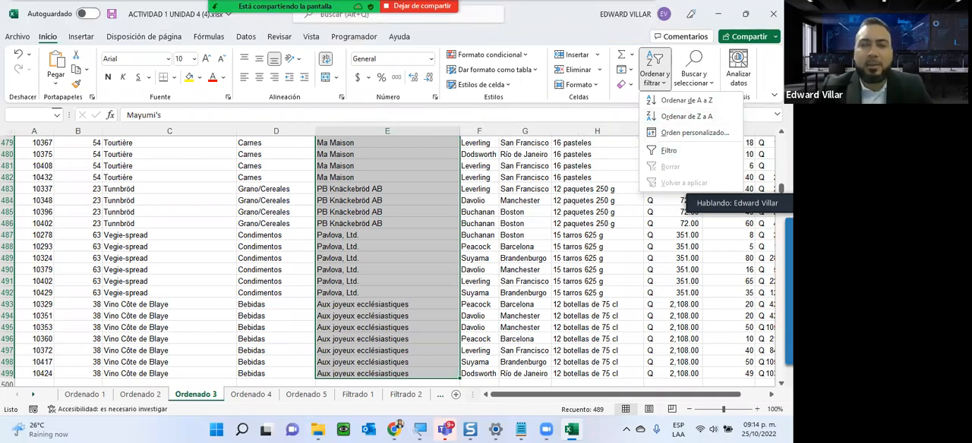
pyautogui.click(577, 158)
pyautogui.scroll(20, 287, 182)
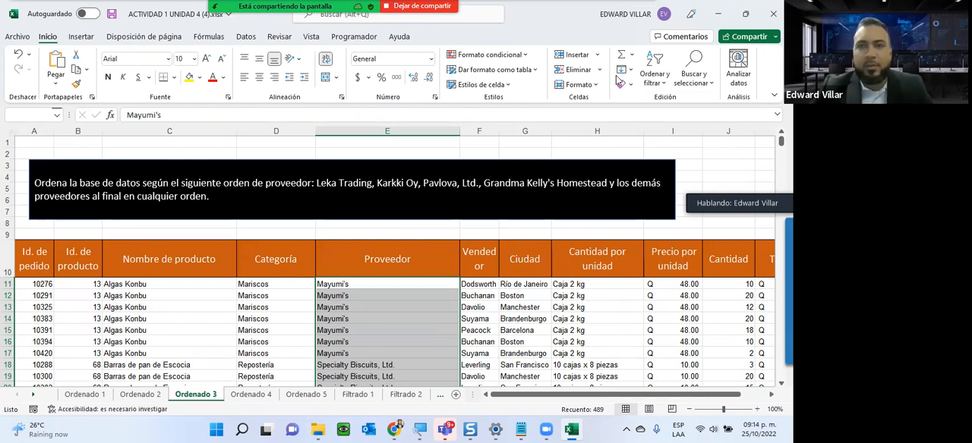
pyautogui.click(654, 76)
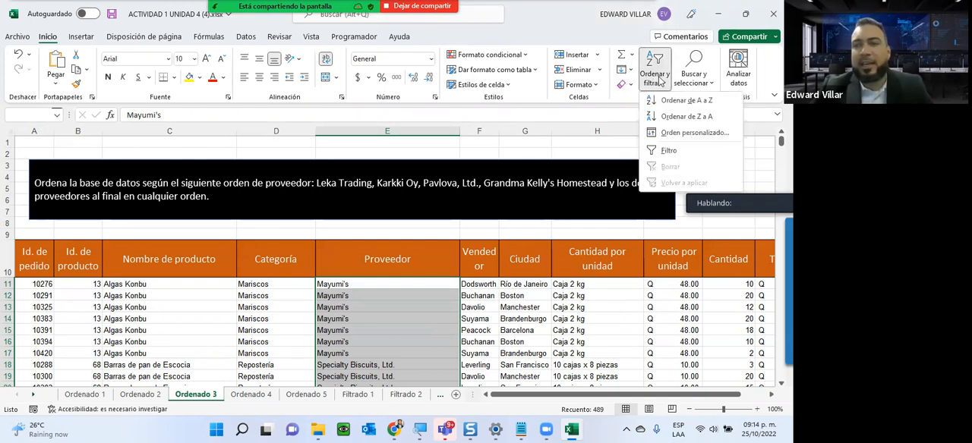
pyautogui.click(691, 132)
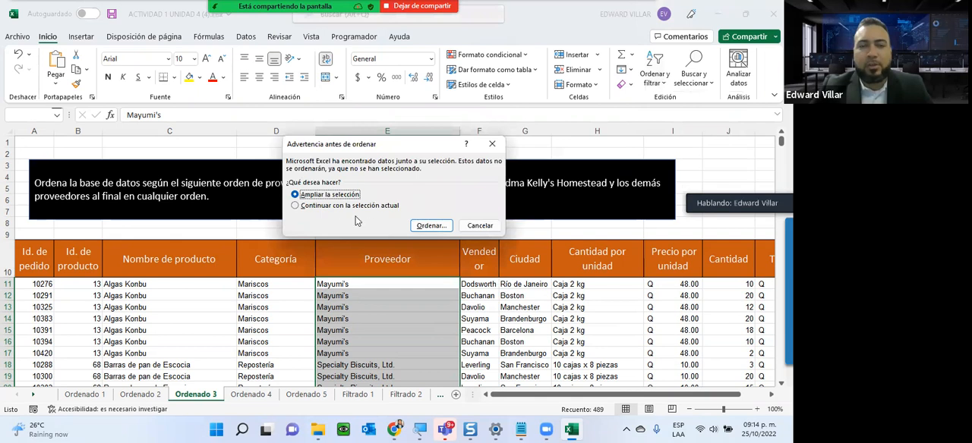
pyautogui.click(425, 227)
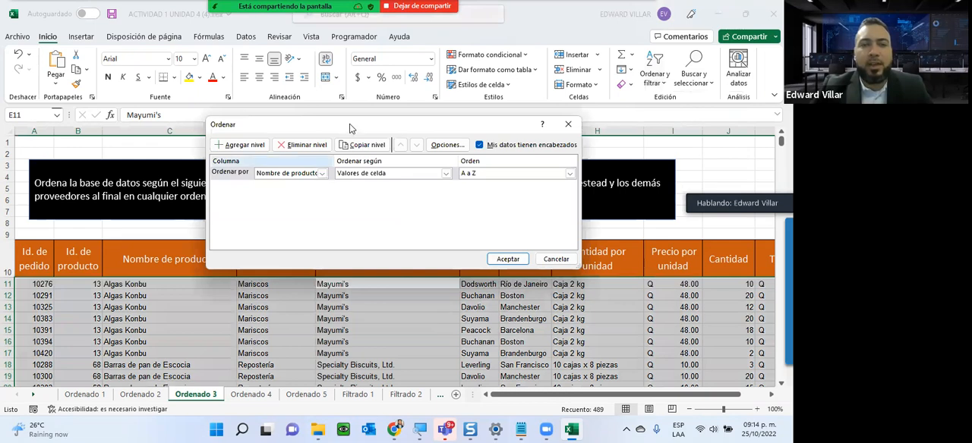
# - Move the sort dialog clear of the instruction text and set its level to sort the Proveedor column by cell values
pyautogui.moveTo(351, 126); pyautogui.dragTo(354, 131)
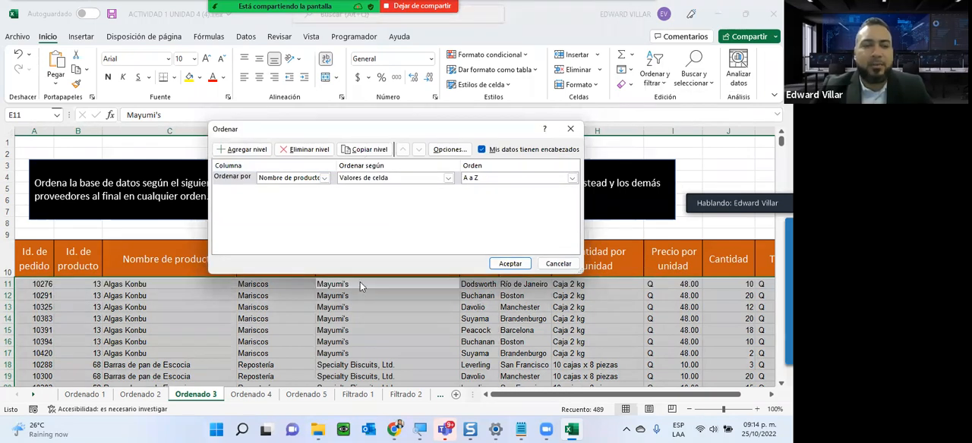
pyautogui.moveTo(359, 286); pyautogui.dragTo(363, 287)
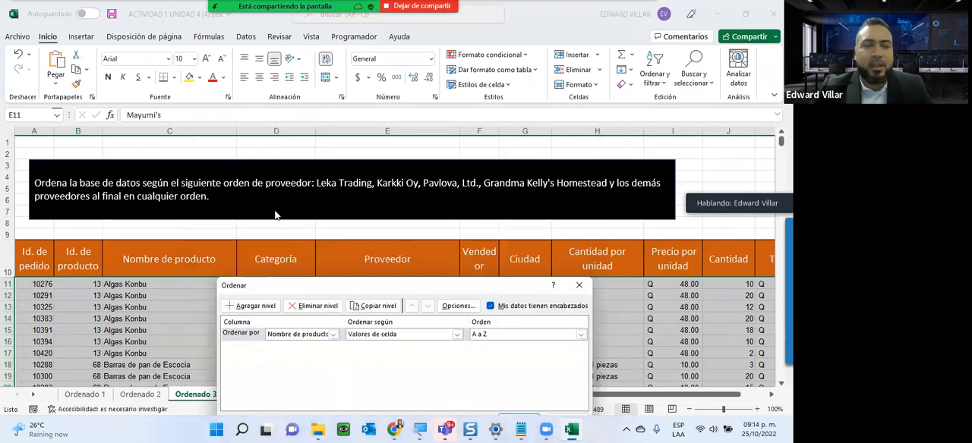
pyautogui.click(287, 341)
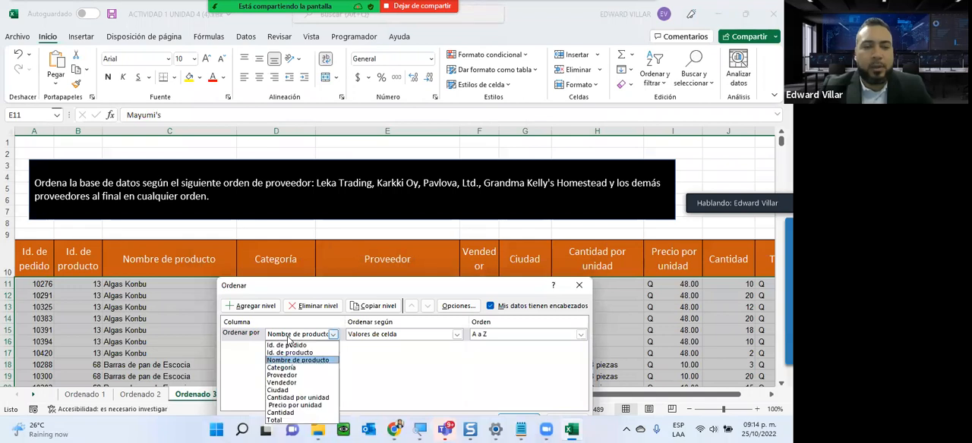
pyautogui.click(289, 377)
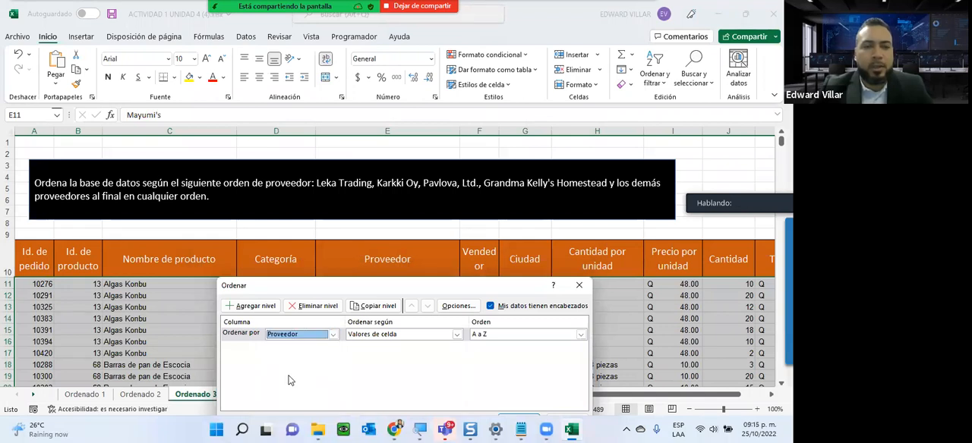
pyautogui.click(403, 335)
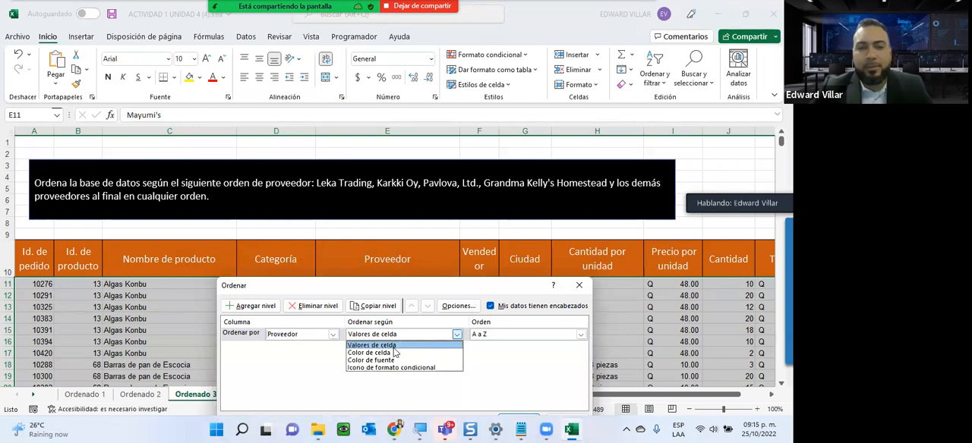
pyautogui.click(394, 345)
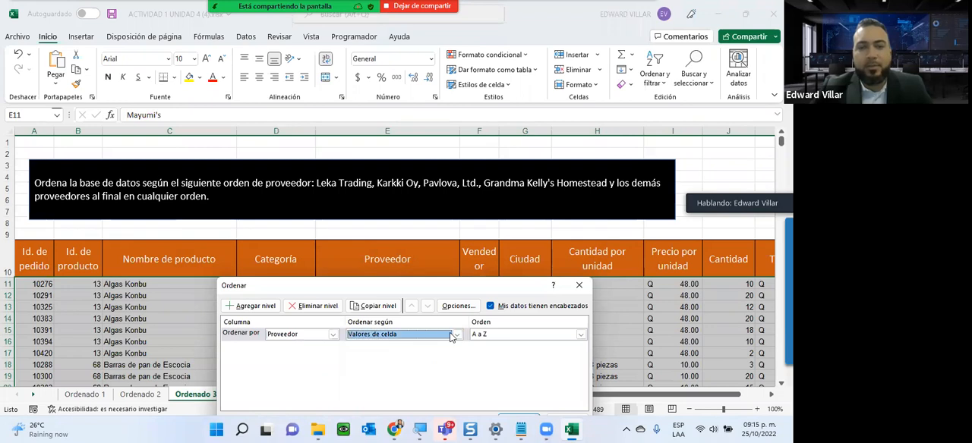
# - Set the sort order to a custom list and add the copied supplier names as a new list, keeping the instruction text in view
pyautogui.click(530, 337)
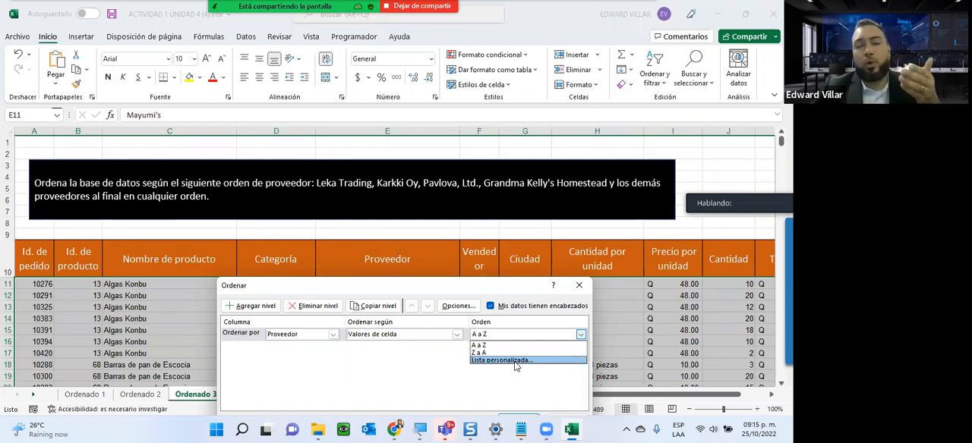
pyautogui.click(515, 362)
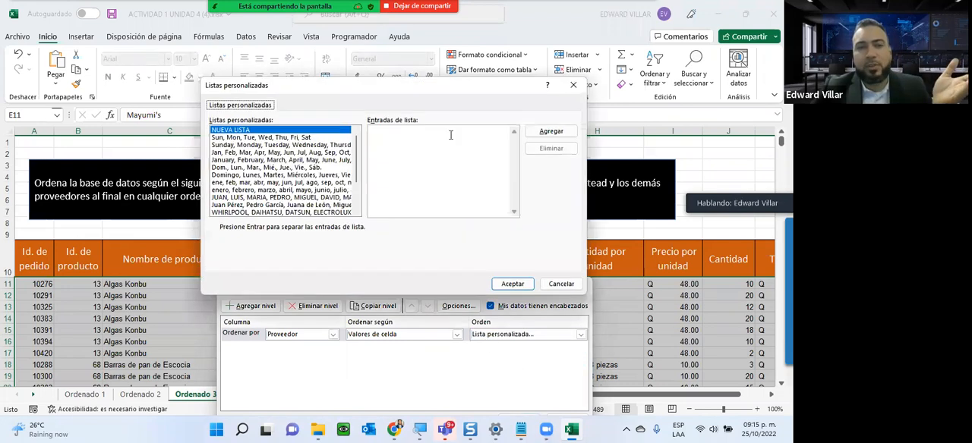
pyautogui.click(391, 134)
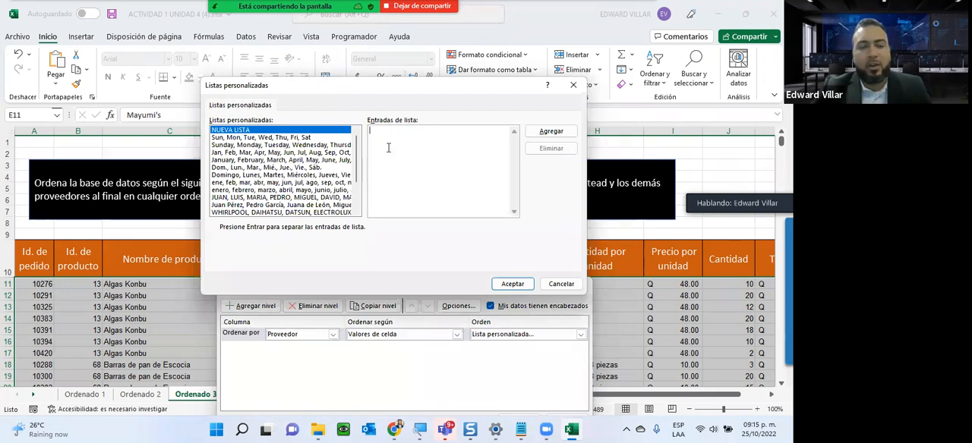
pyautogui.hotkey('ctrl', 'v')
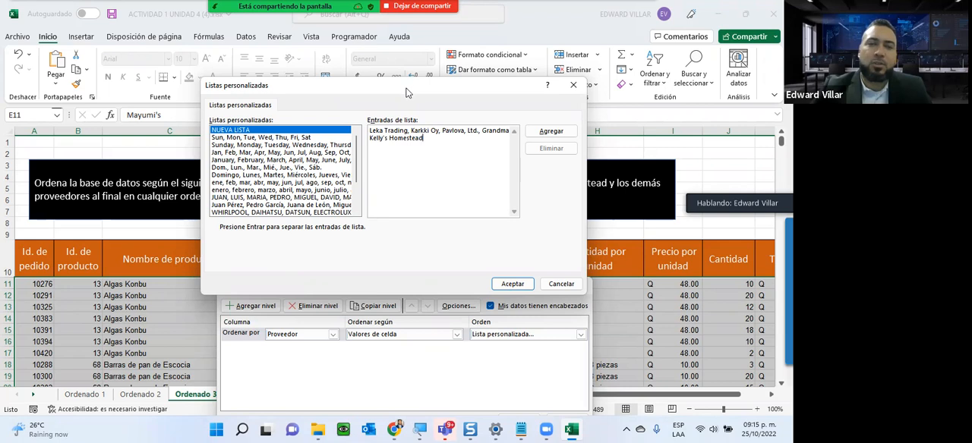
pyautogui.moveTo(406, 92); pyautogui.dragTo(362, 229)
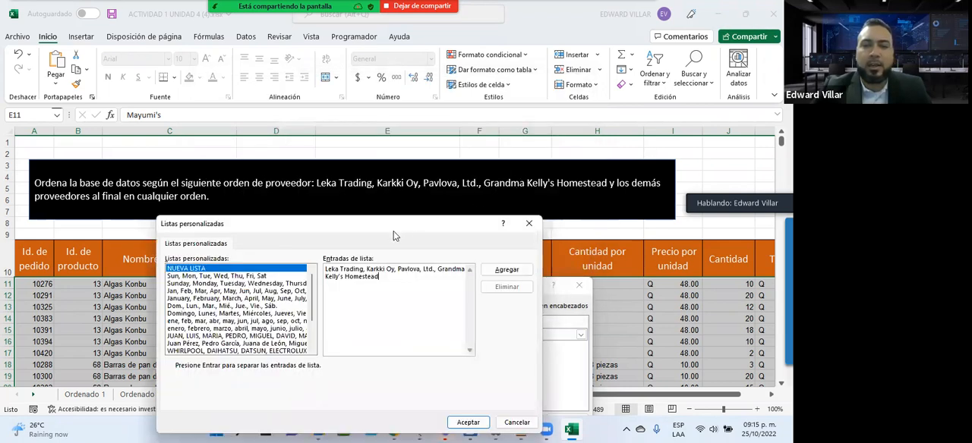
pyautogui.click(497, 271)
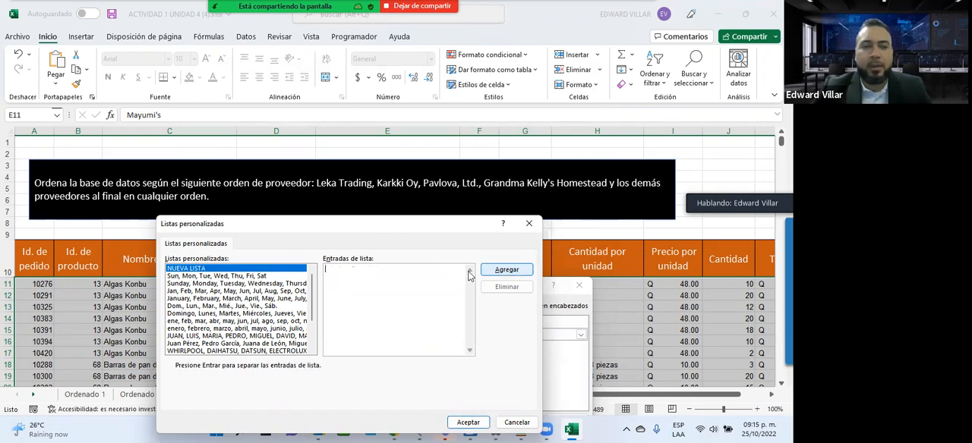
# - Select the last custom list of suppliers, correct its third entry to "Pavlova, Ltd." and accept the lists
pyautogui.click(314, 334)
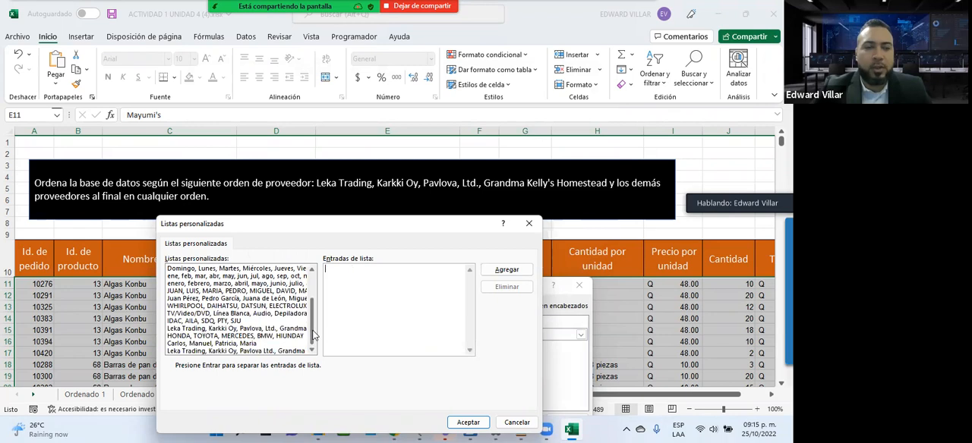
pyautogui.click(215, 352)
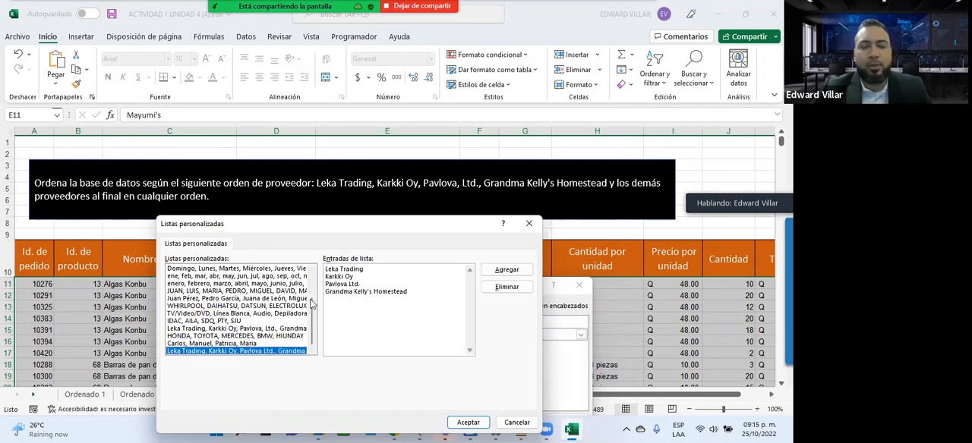
pyautogui.click(349, 290)
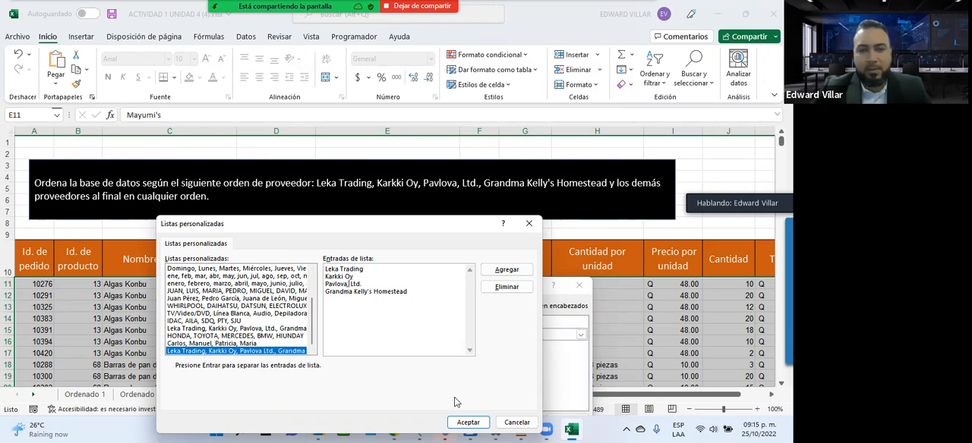
pyautogui.click(468, 423)
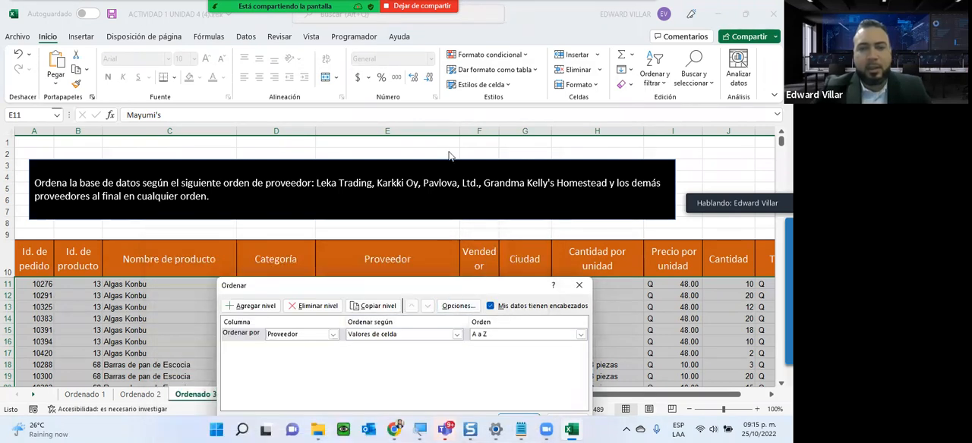
# - Apply the Proveedor sort, check the supplier order in the rows and undo the sort
pyautogui.click(515, 282)
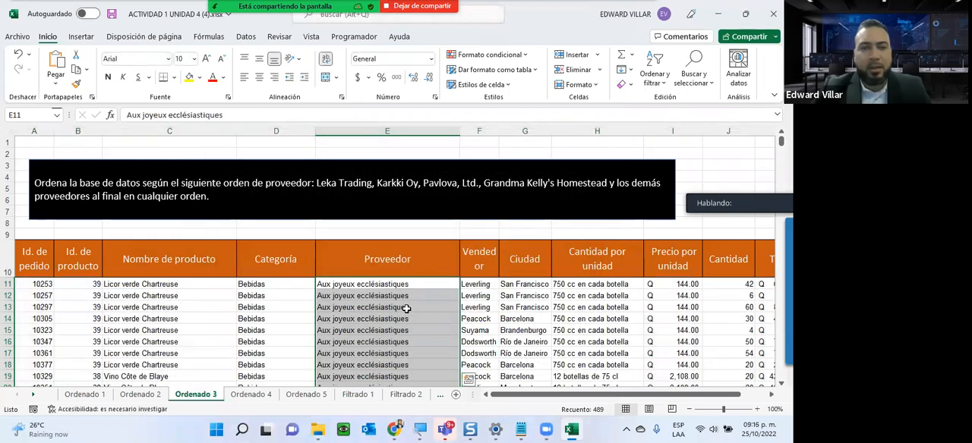
pyautogui.scroll(-3, 406, 308)
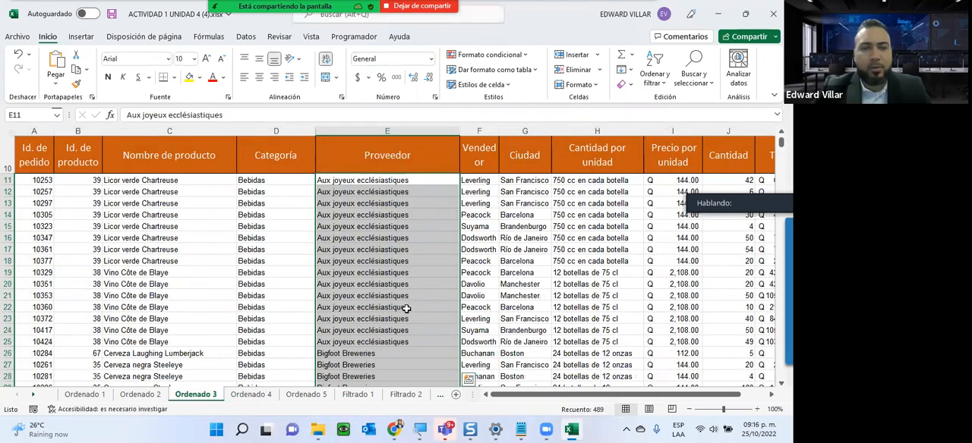
pyautogui.scroll(-1, 406, 308)
pyautogui.scroll(3, 406, 308)
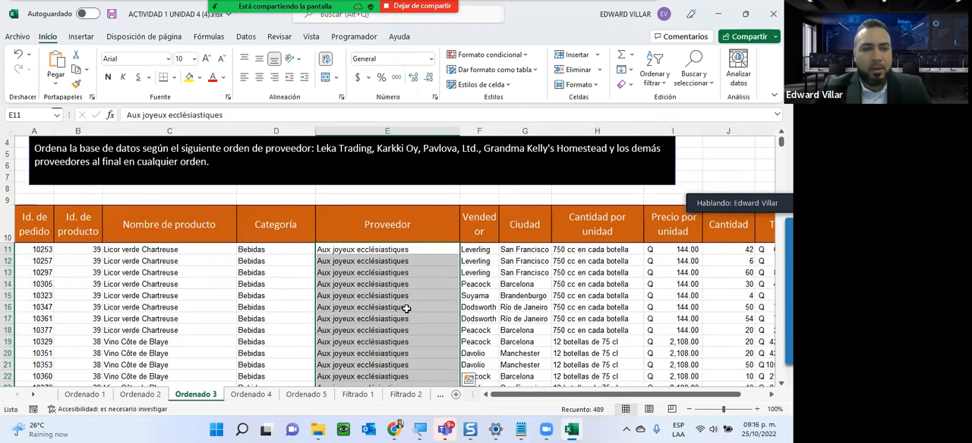
pyautogui.hotkey('ctrl', 'z')
# - Start a new custom sort on the Ordenado 3 data with headers included and set its level to the Proveedor column
pyautogui.click(654, 76)
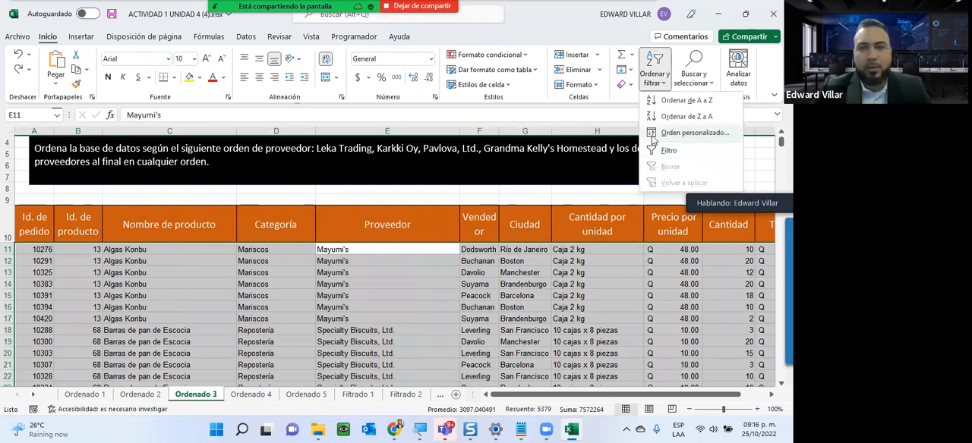
pyautogui.click(654, 134)
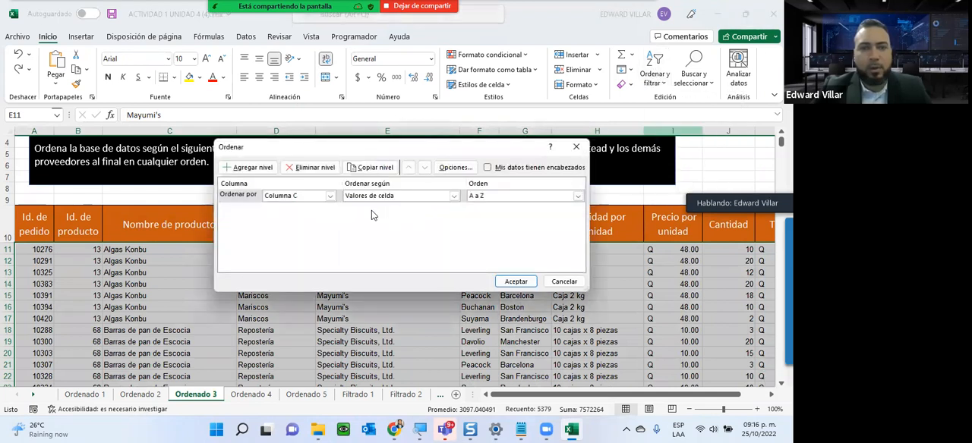
pyautogui.click(330, 196)
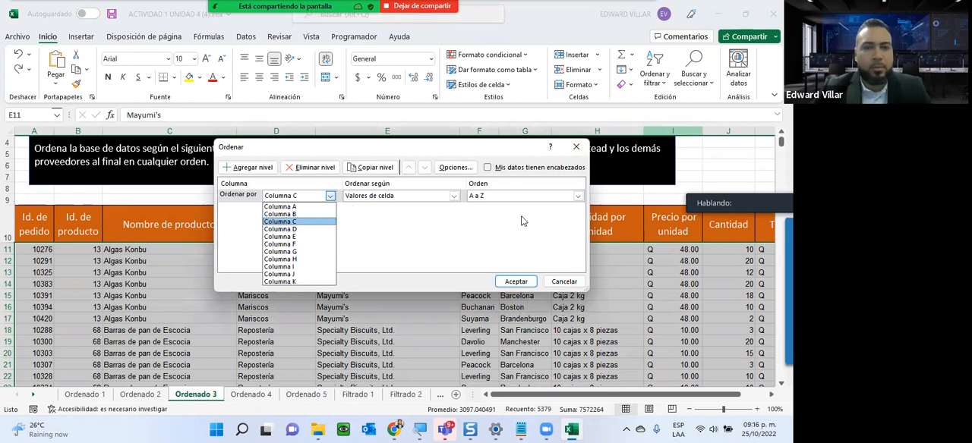
pyautogui.click(513, 169)
pyautogui.click(513, 169)
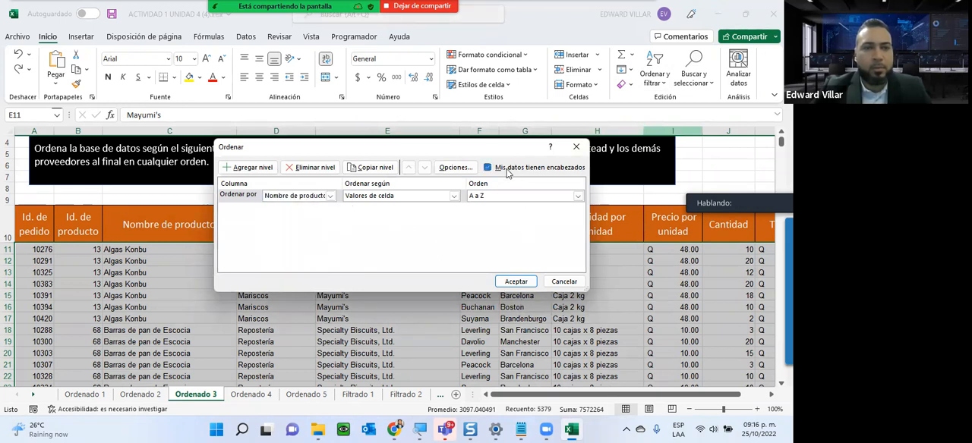
pyautogui.click(330, 196)
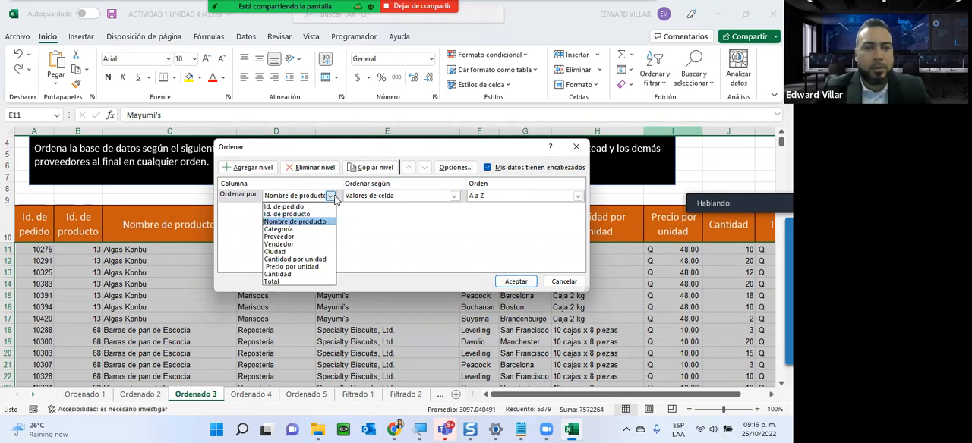
pyautogui.click(318, 238)
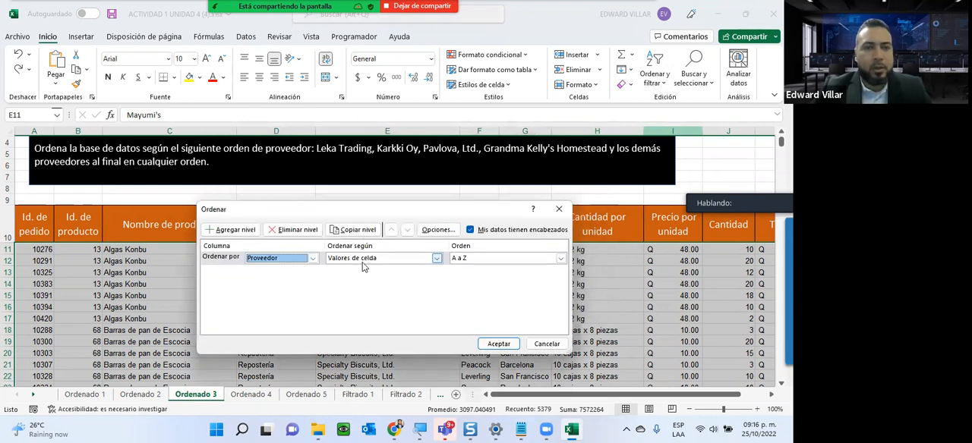
# - Sort Proveedor by the existing custom list Leka Trading, Karkki Oy, Pavlova, Ltd., Grandma Kelly's Homestead
pyautogui.click(484, 259)
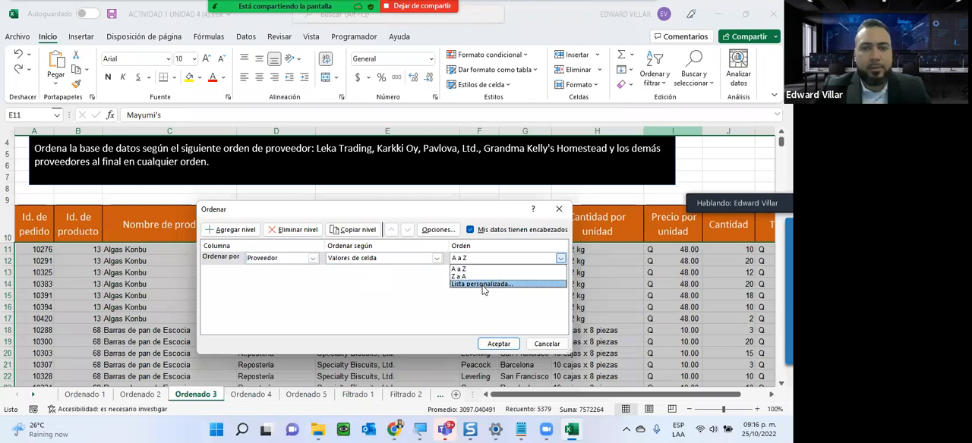
pyautogui.click(483, 286)
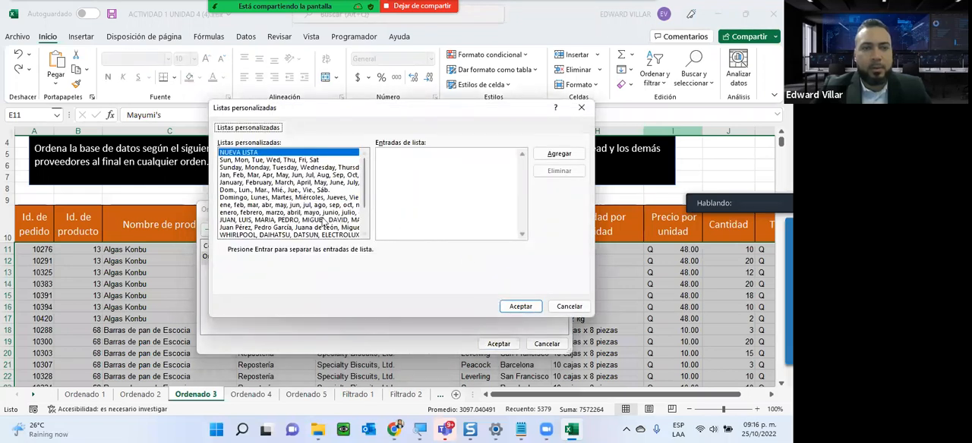
pyautogui.scroll(-3, 324, 221)
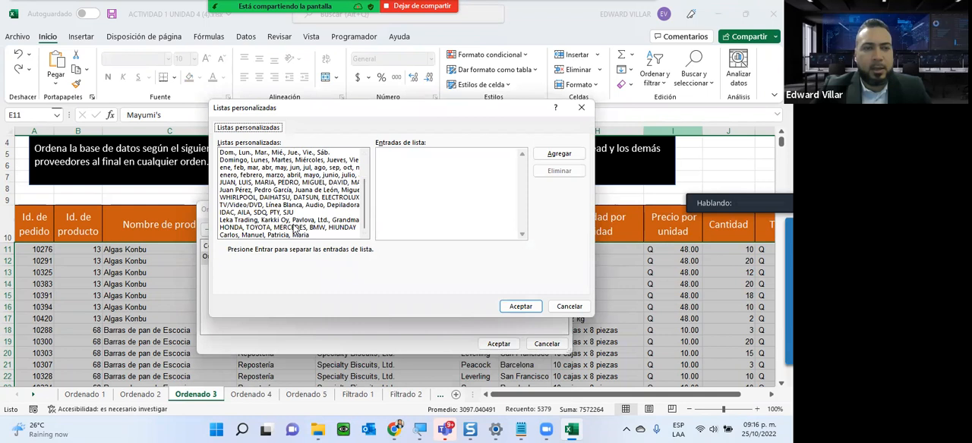
pyautogui.click(295, 221)
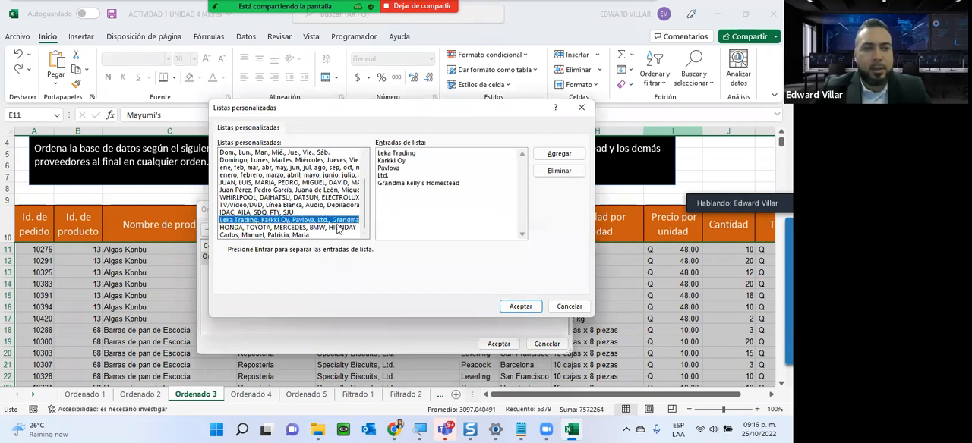
pyautogui.click(520, 307)
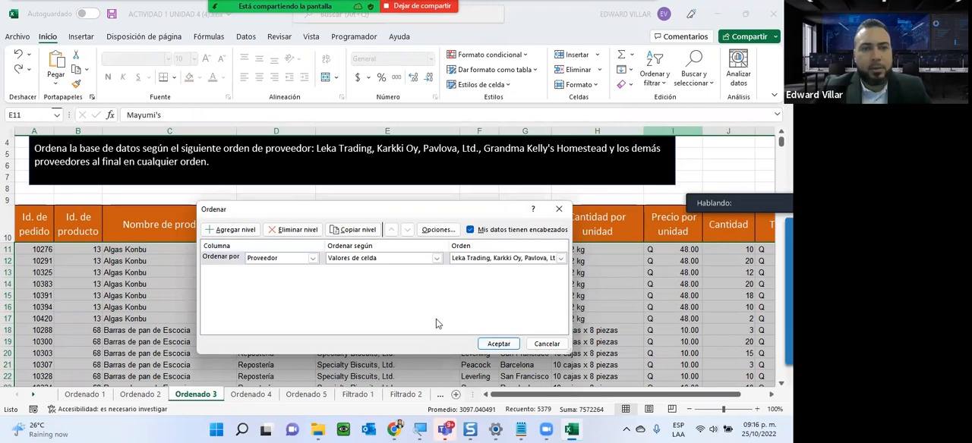
pyautogui.click(499, 344)
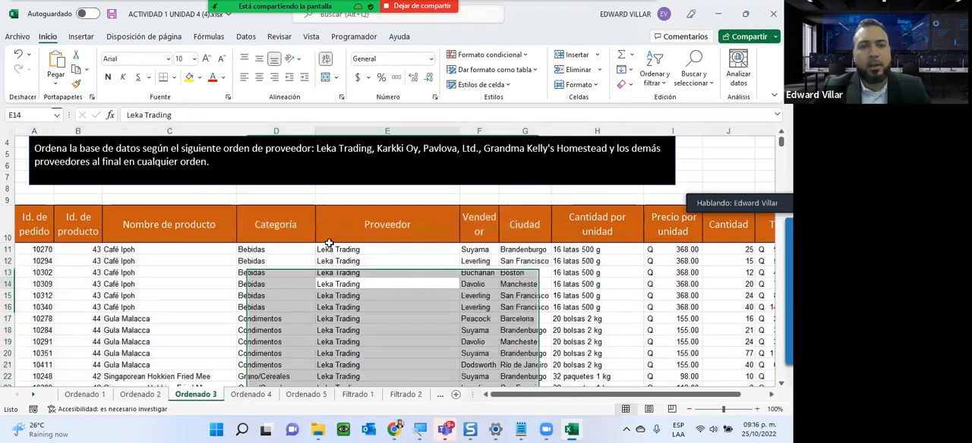
# - Examine the supplier order down the sorted Ordenado 3 rows and compare it with the names in the instruction box
pyautogui.scroll(-3, 332, 251)
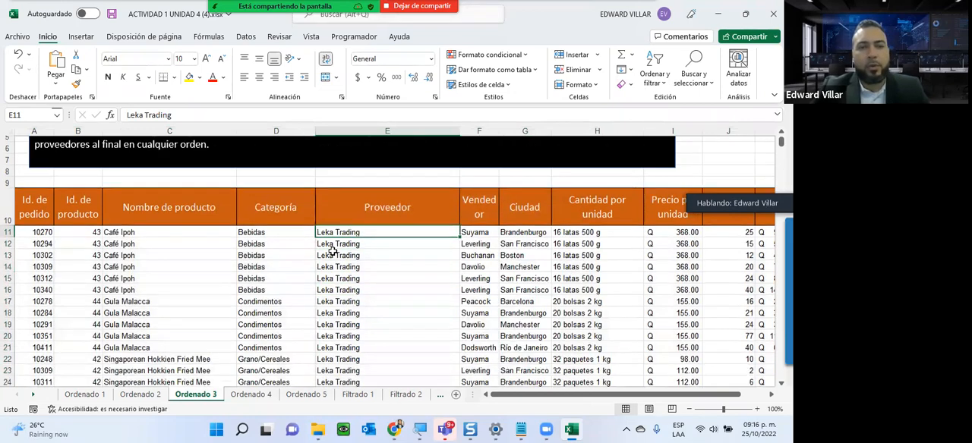
pyautogui.scroll(-7, 360, 325)
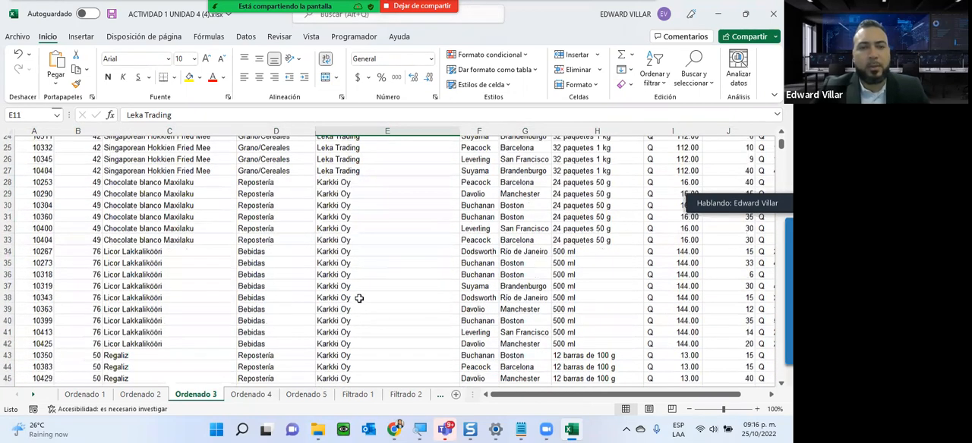
pyautogui.scroll(-4, 417, 293)
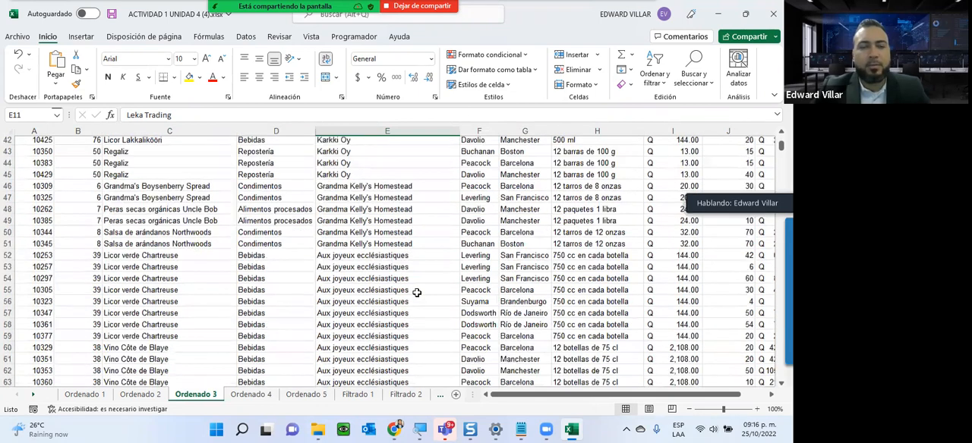
pyautogui.scroll(12, 417, 293)
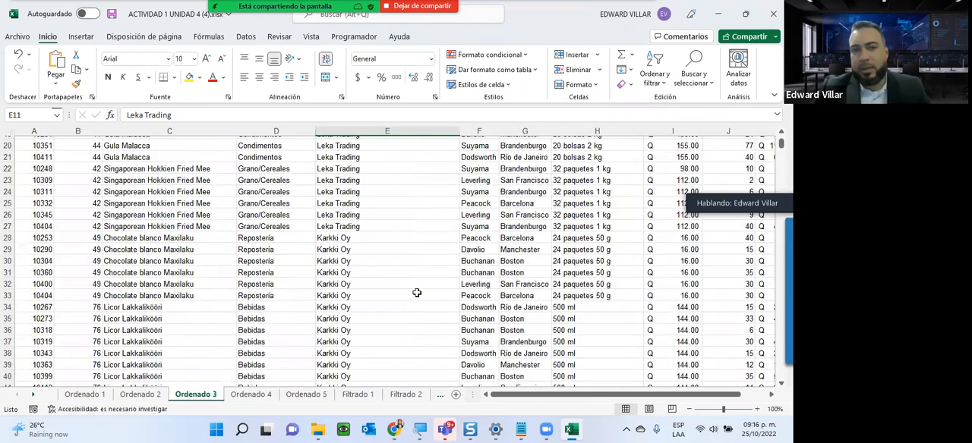
pyautogui.scroll(3, 397, 202)
pyautogui.moveTo(318, 182); pyautogui.dragTo(609, 184)
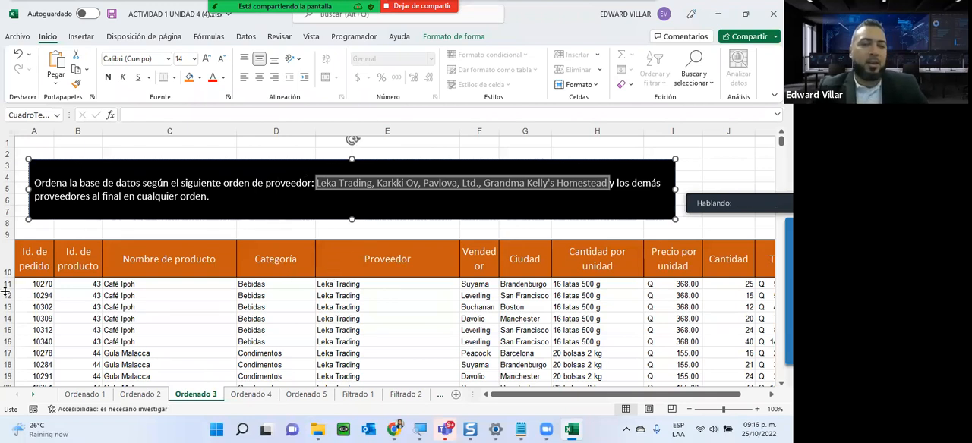
# - On the Ordenado 4 sheet, select all the Precio por unidad values and start a custom sort with the selection expanded to the adjacent data
pyautogui.click(251, 394)
pyautogui.scroll(8, 304, 378)
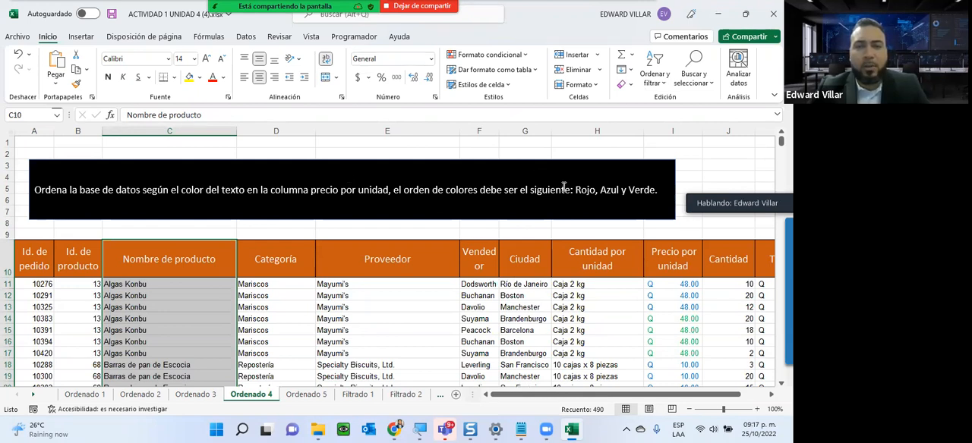
pyautogui.click(681, 285)
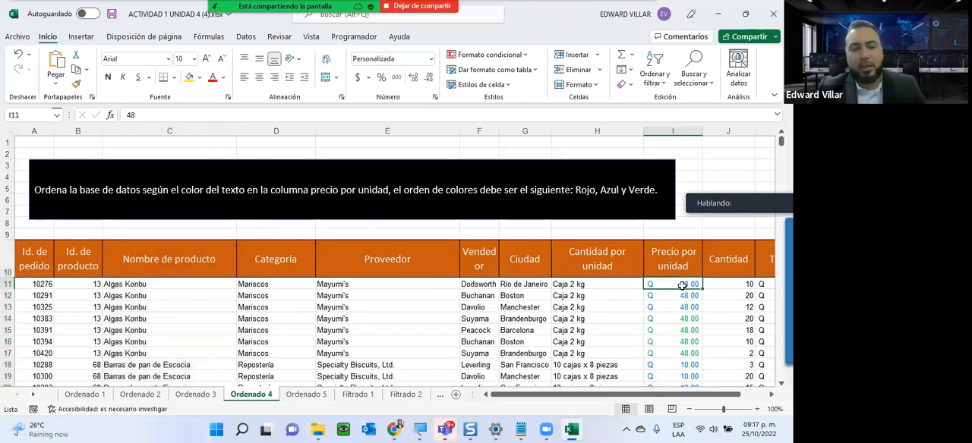
pyautogui.hotkey('ctrl', 'shift', 'Down')
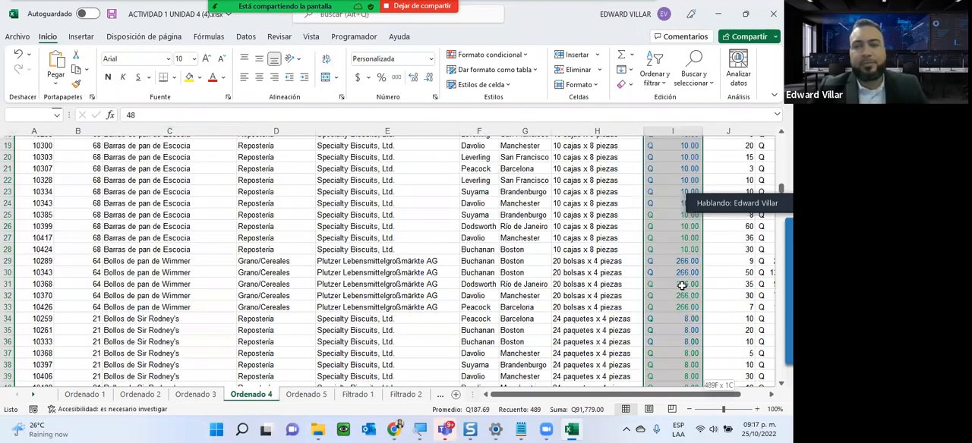
pyautogui.click(654, 74)
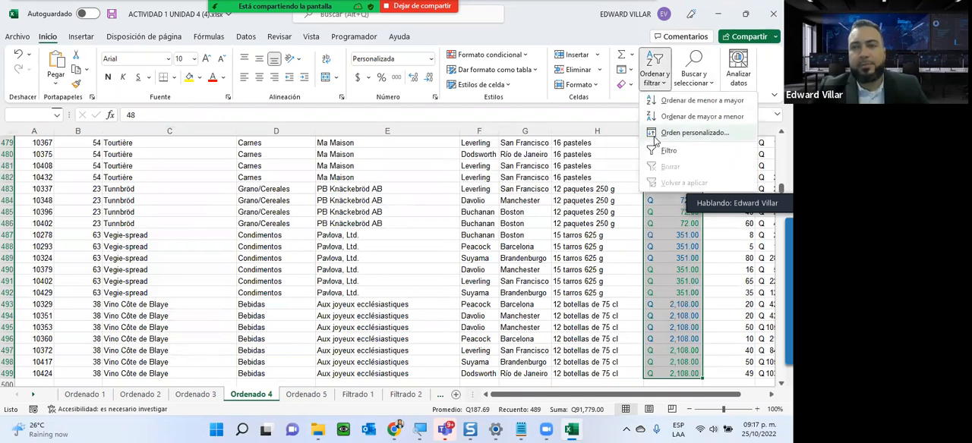
pyautogui.click(655, 135)
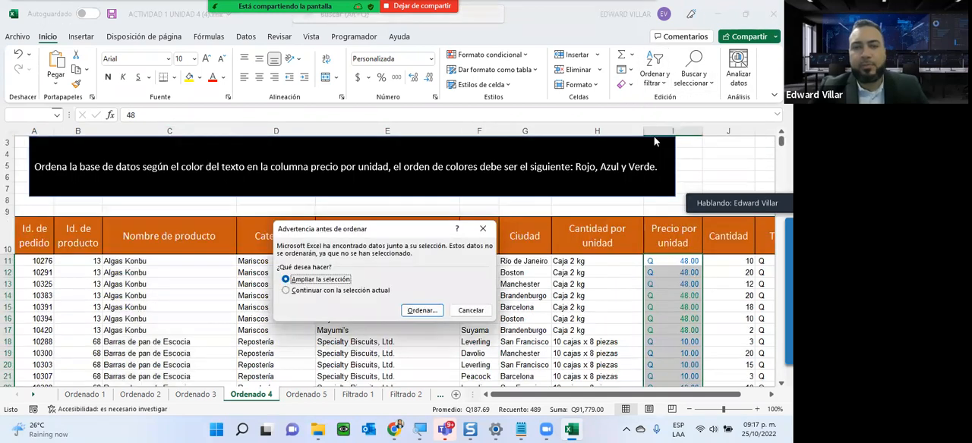
pyautogui.click(421, 311)
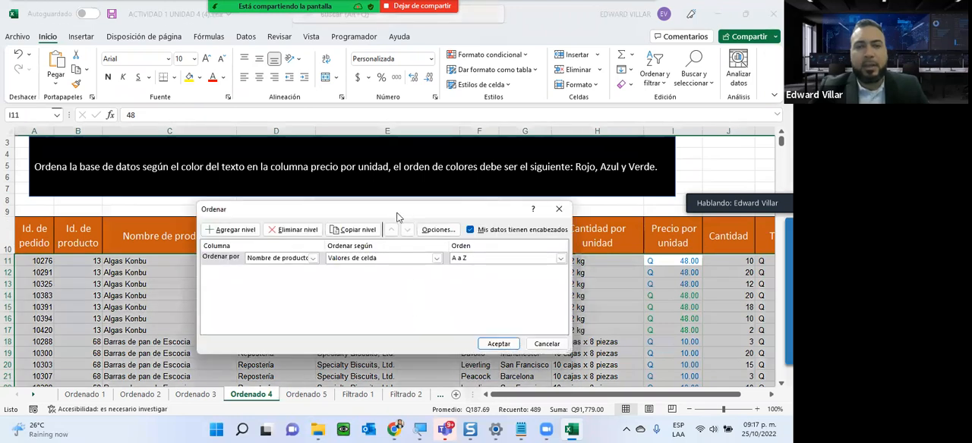
pyautogui.moveTo(396, 218); pyautogui.dragTo(318, 220)
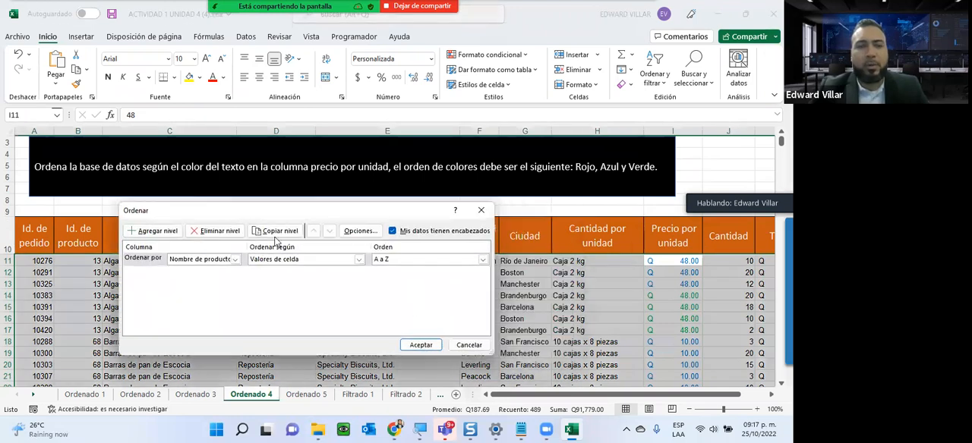
# - Set the first sort level to Precio por unidad by font colour, with red at the top
pyautogui.click(236, 258)
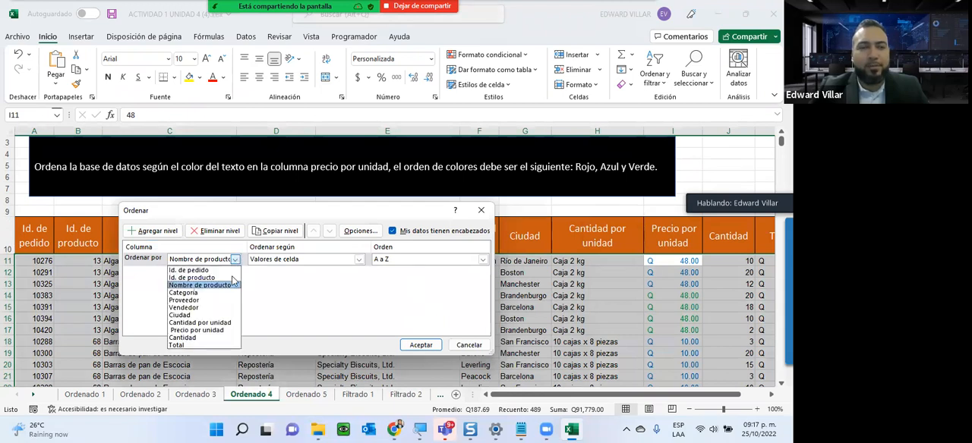
pyautogui.click(217, 332)
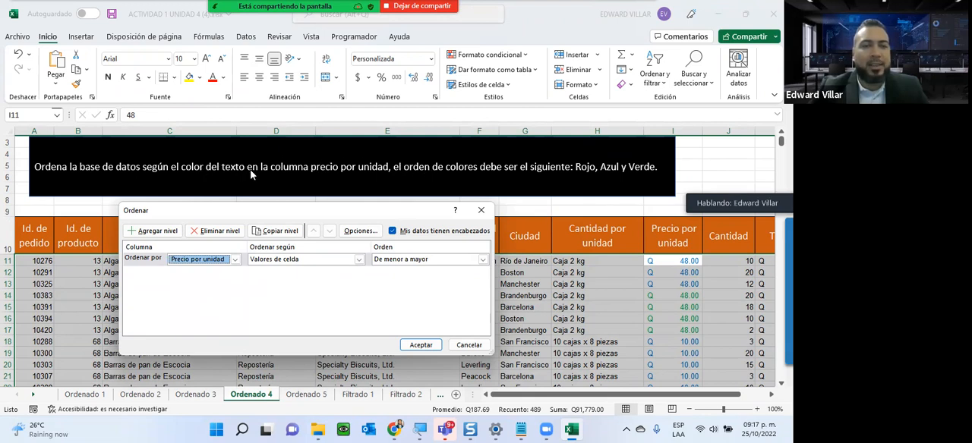
pyautogui.click(282, 260)
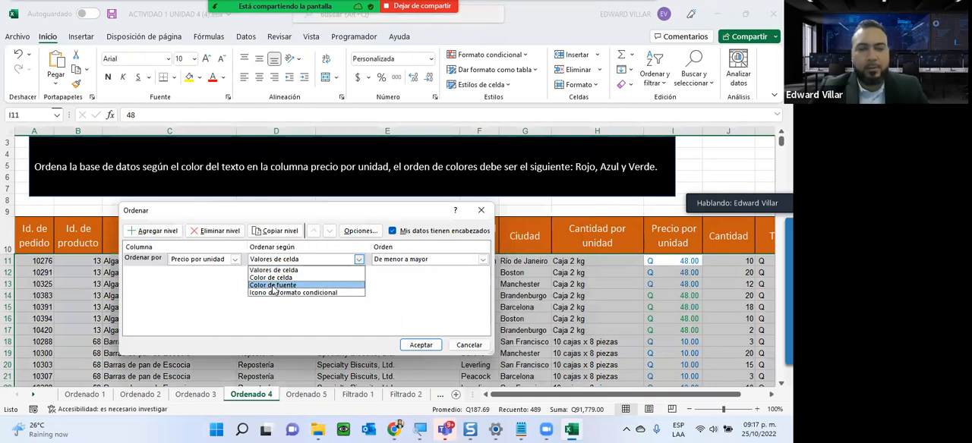
pyautogui.click(274, 286)
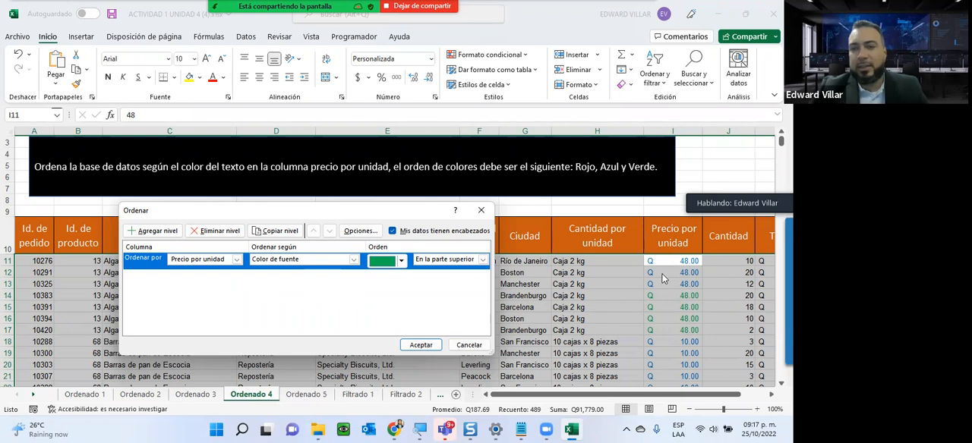
pyautogui.click(402, 259)
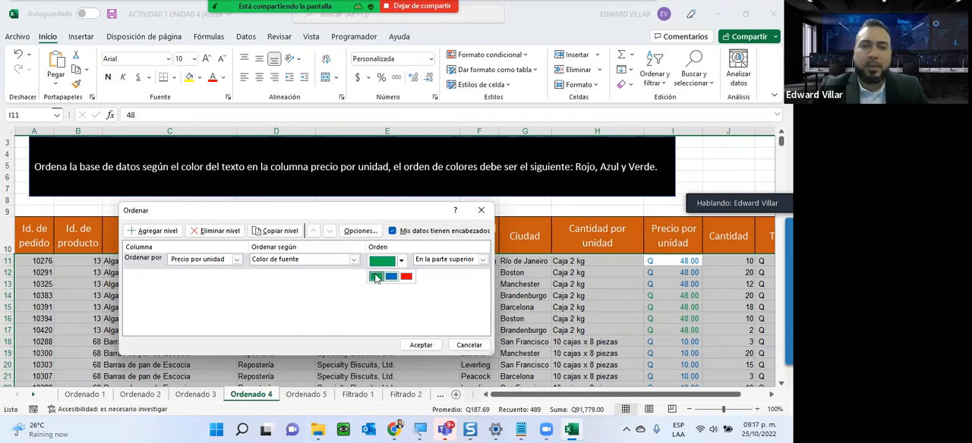
pyautogui.click(406, 276)
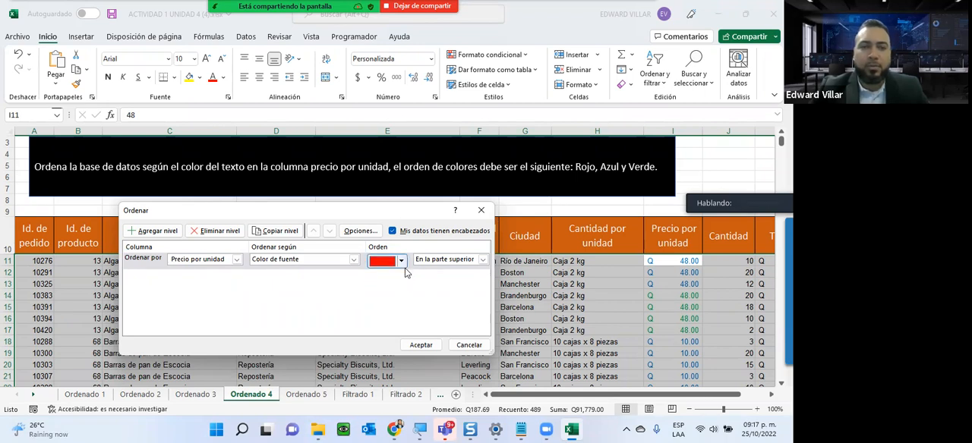
# - Add a second sort level for Precio por unidad by font colour, with blue at the top
pyautogui.click(156, 232)
pyautogui.click(239, 277)
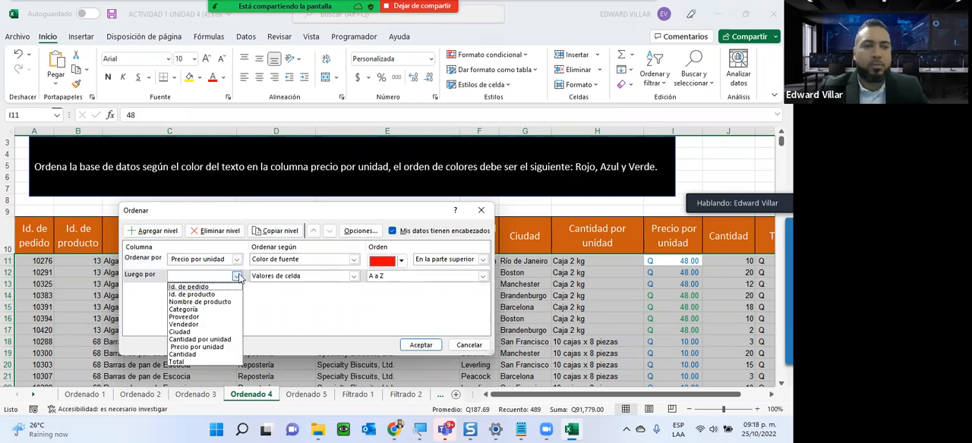
pyautogui.click(241, 342)
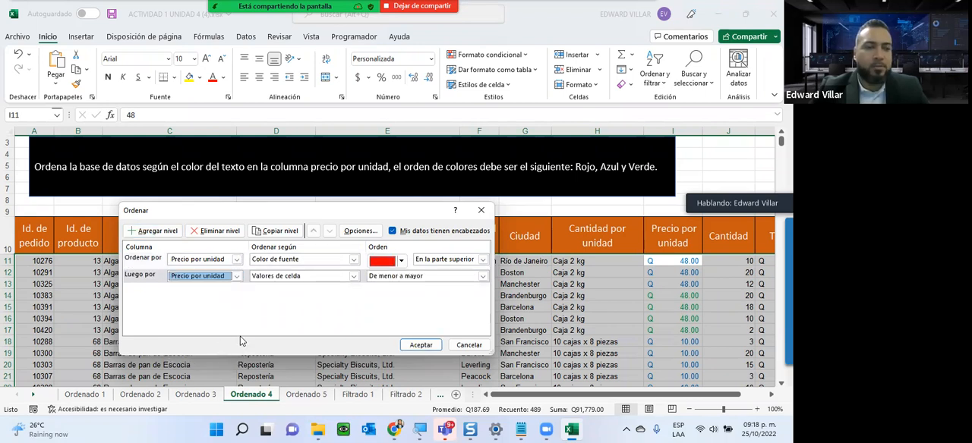
pyautogui.click(319, 278)
pyautogui.click(300, 302)
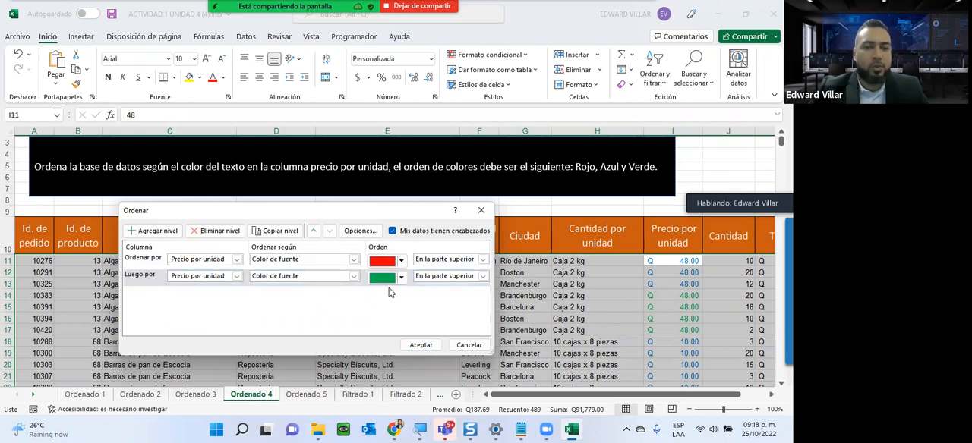
pyautogui.click(401, 278)
pyautogui.click(391, 293)
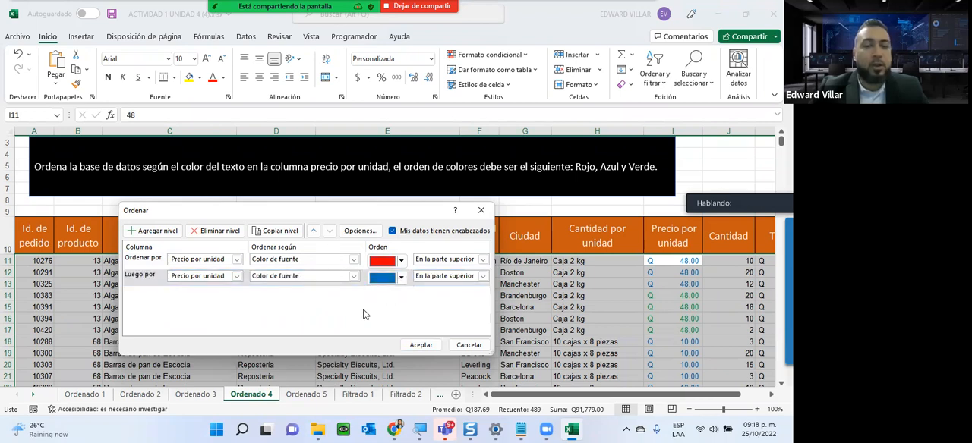
# - Copy the blue sort level, set the copy's font colour to green and apply the three-level sort
pyautogui.click(274, 232)
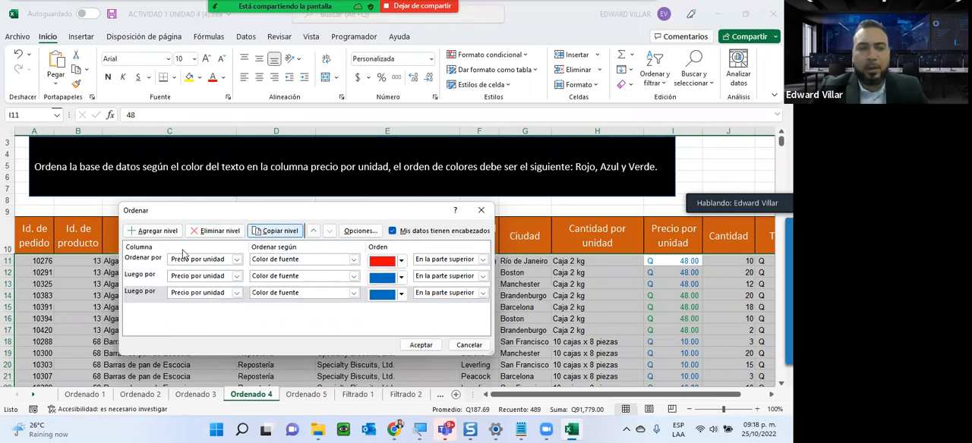
pyautogui.click(402, 296)
pyautogui.click(372, 312)
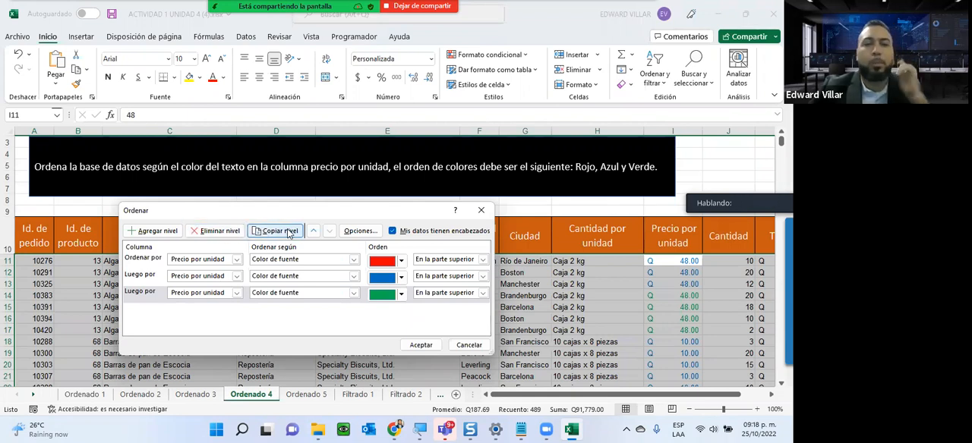
pyautogui.click(422, 344)
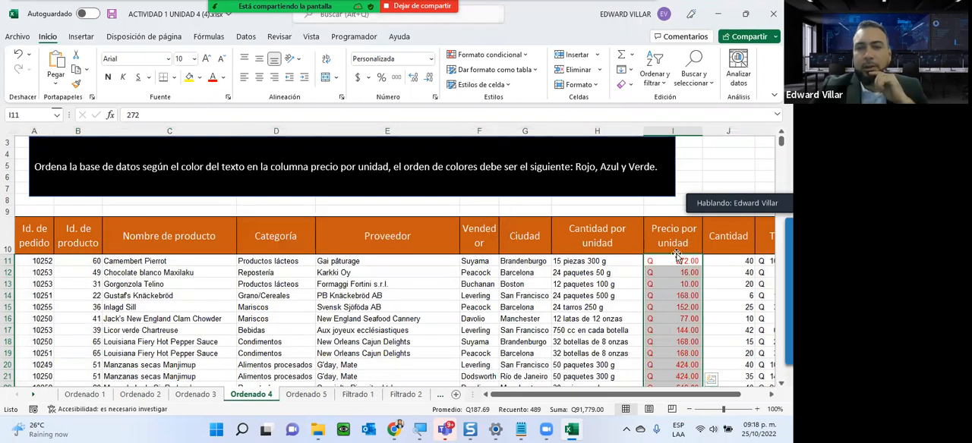
# - Examine the order of the text colours down the sorted Precio por unidad column against the instruction box
pyautogui.scroll(-17, 675, 254)
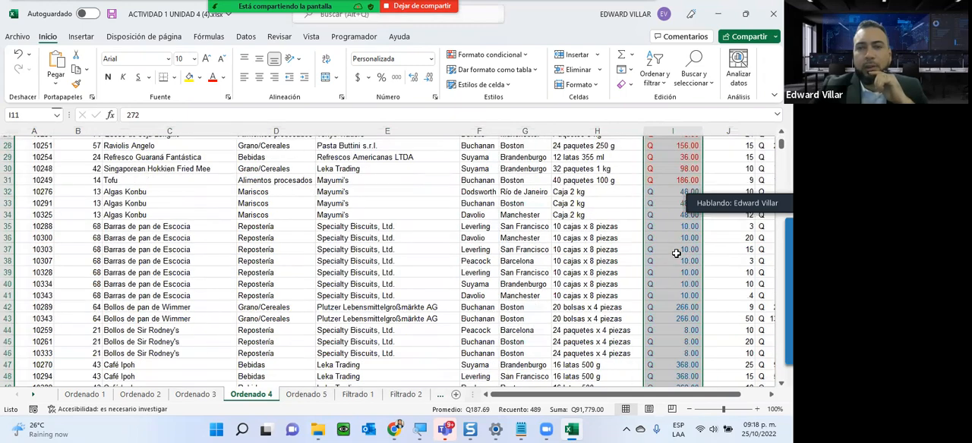
pyautogui.scroll(-20, 660, 251)
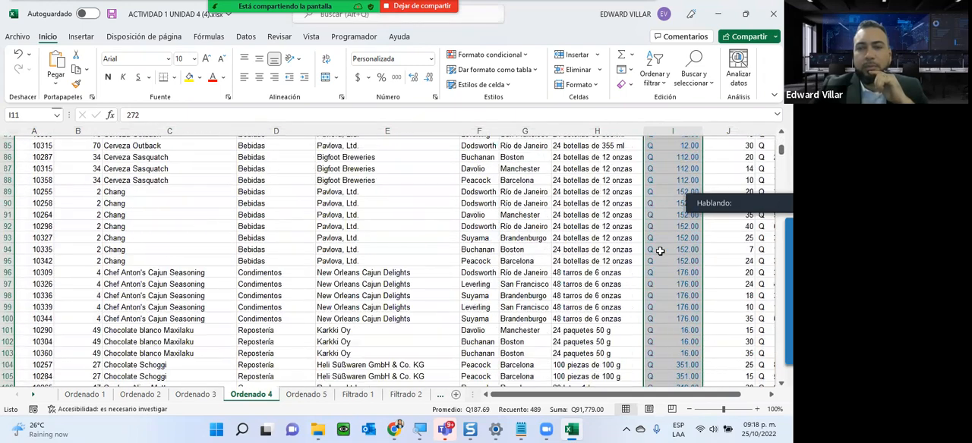
pyautogui.scroll(-20, 659, 251)
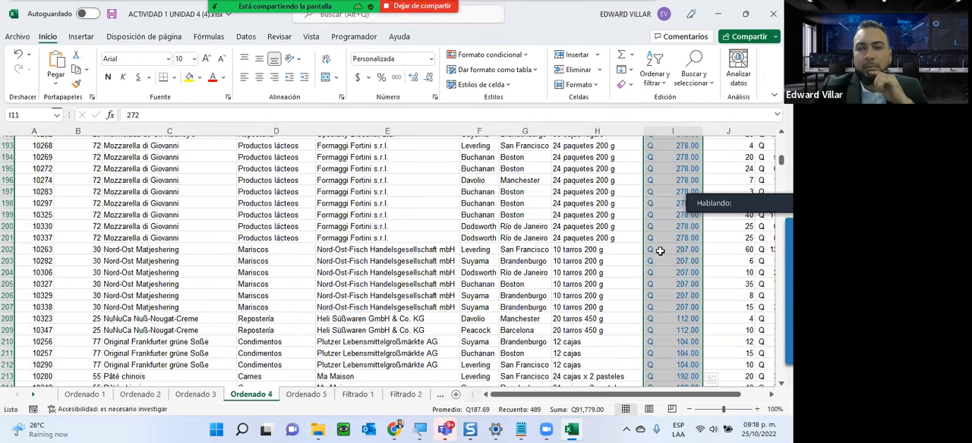
pyautogui.scroll(-20, 660, 251)
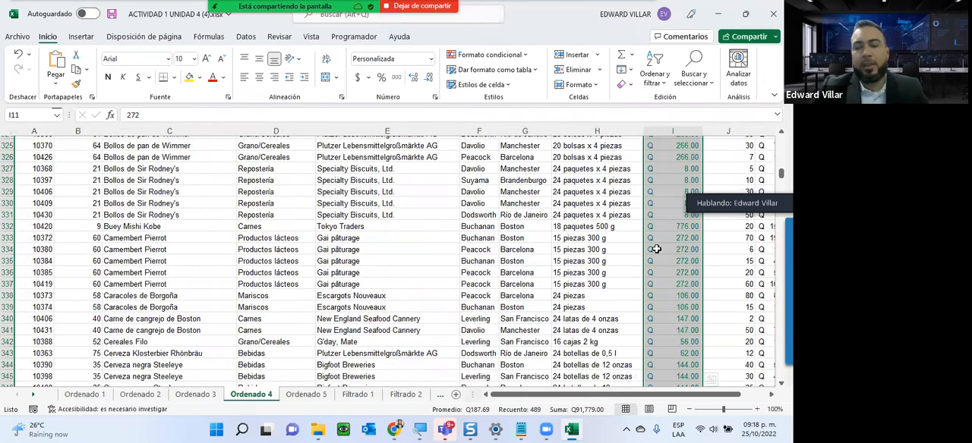
pyautogui.scroll(20, 659, 251)
pyautogui.scroll(20, 652, 244)
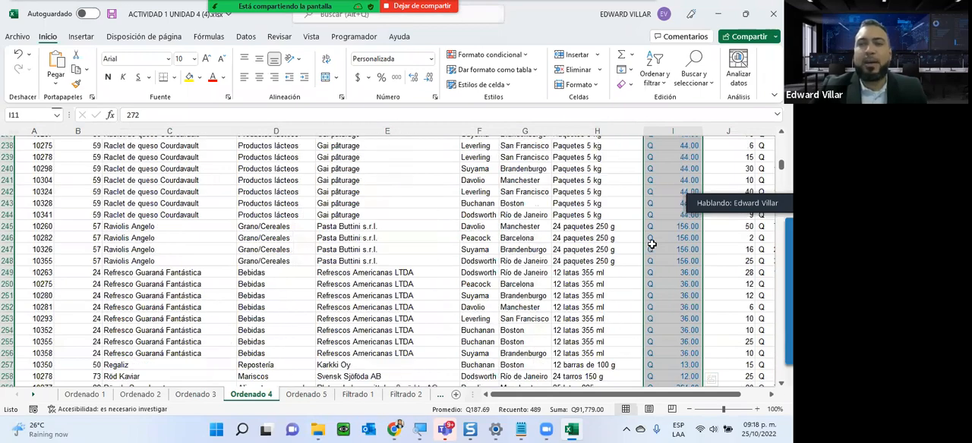
pyautogui.scroll(20, 651, 244)
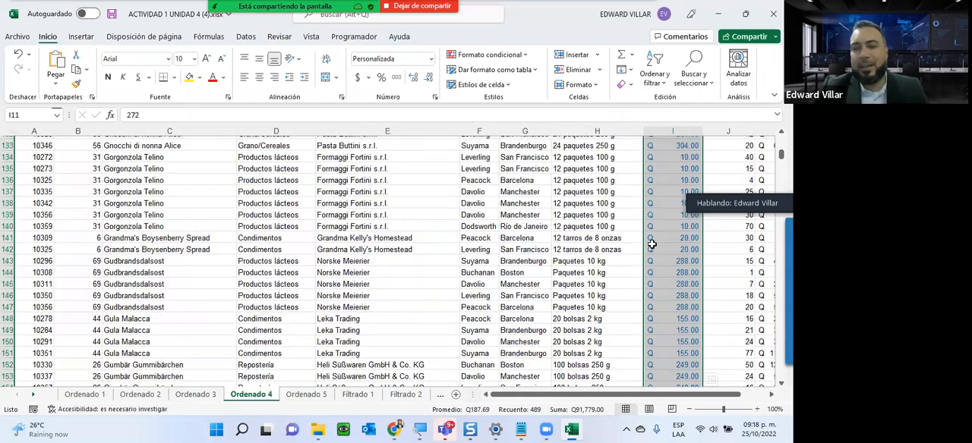
pyautogui.scroll(20, 651, 244)
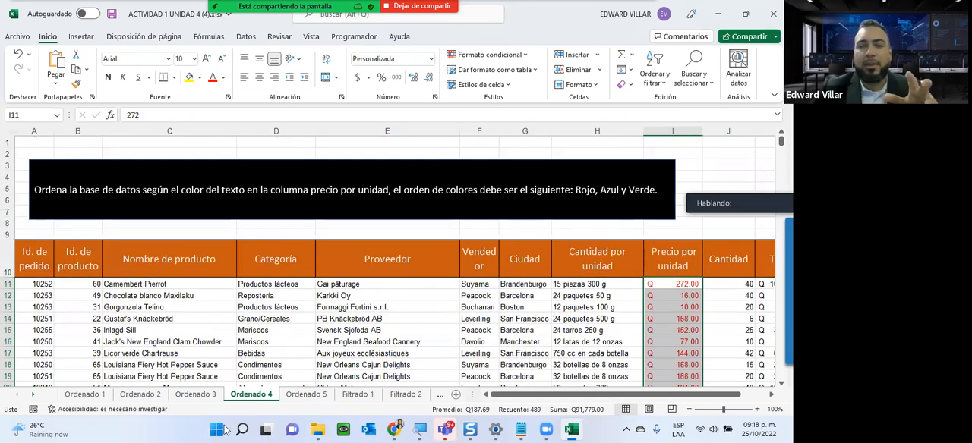
# - On the Ordenado 5 sheet, select the Total values from K11 down and start a custom sort with the selection expanded
pyautogui.click(307, 394)
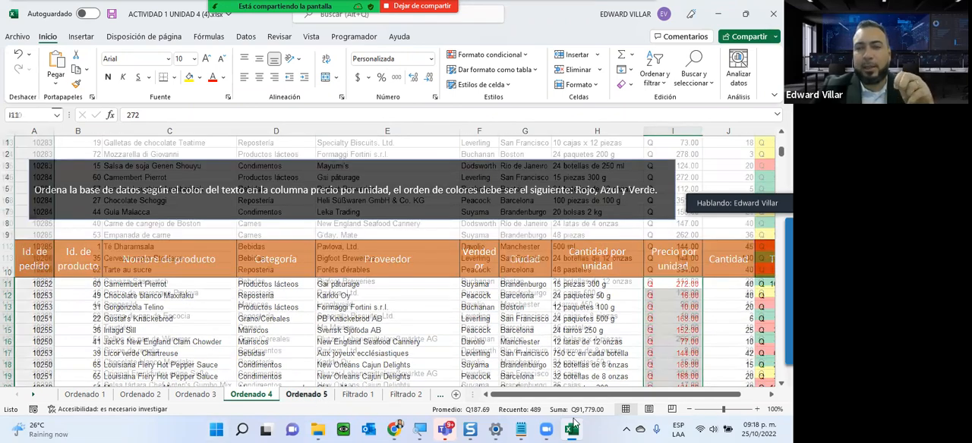
pyautogui.moveTo(600, 394); pyautogui.dragTo(562, 369)
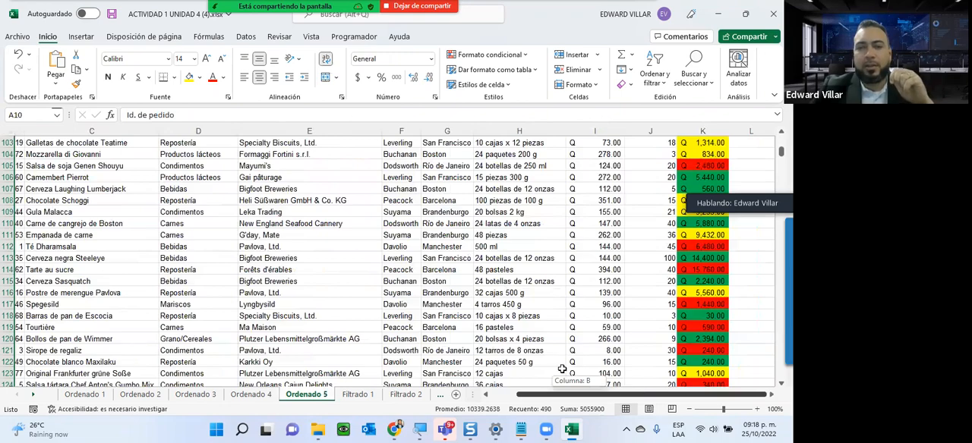
pyautogui.scroll(20, 554, 367)
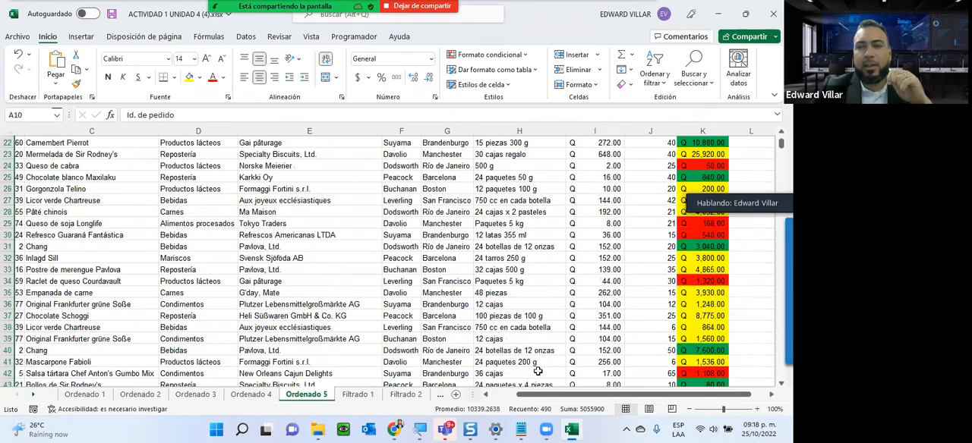
pyautogui.scroll(2, 529, 364)
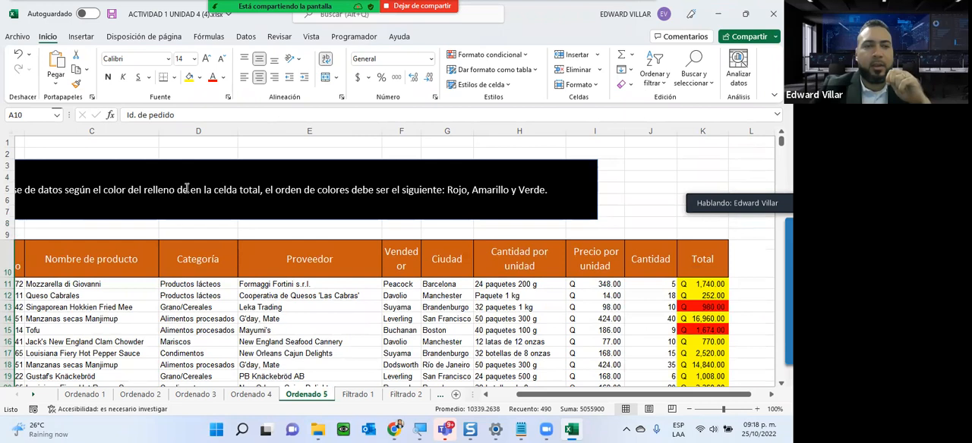
pyautogui.click(692, 284)
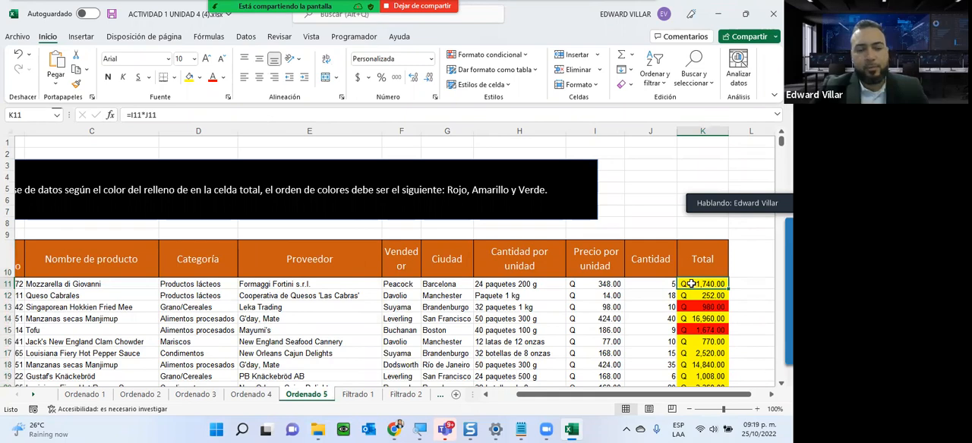
pyautogui.hotkey('ctrl', 'shift', 'Down')
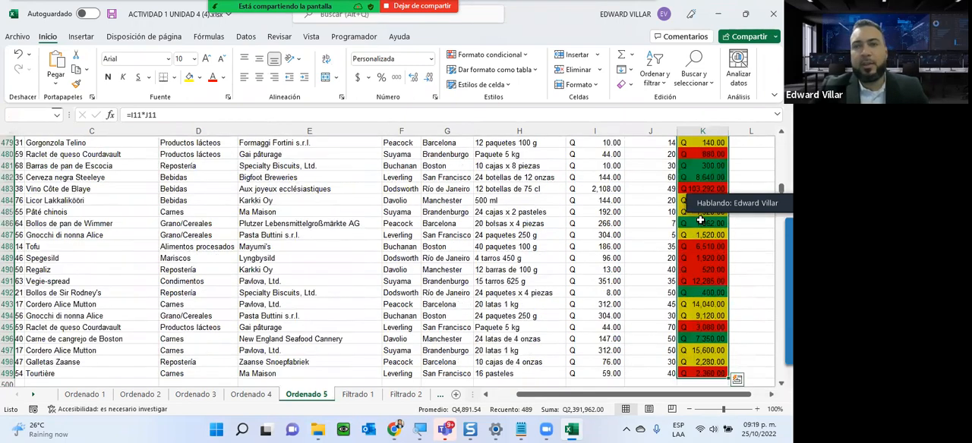
pyautogui.click(654, 79)
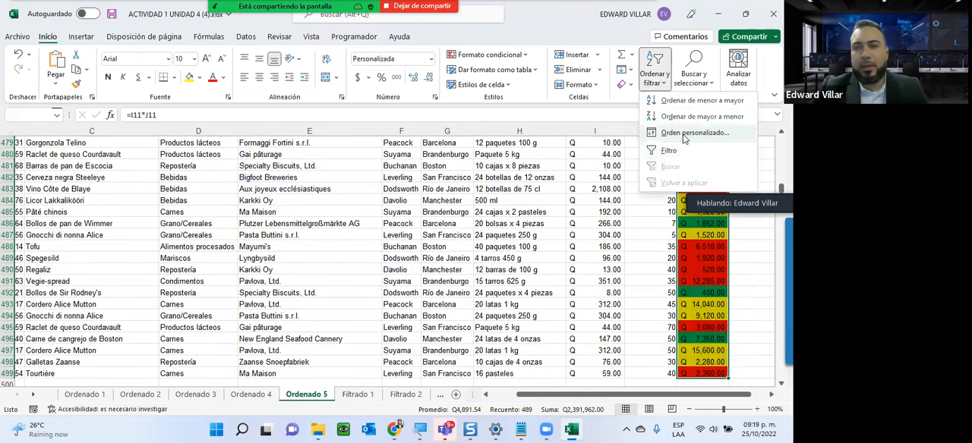
pyautogui.click(684, 134)
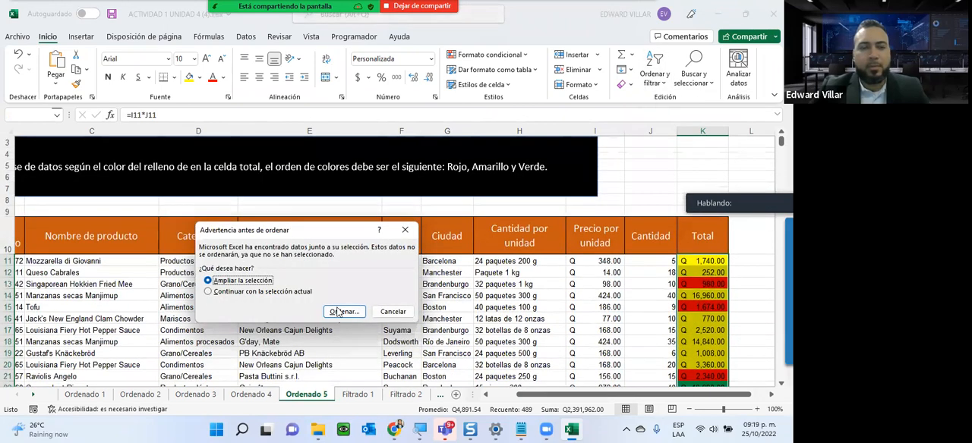
pyautogui.click(343, 312)
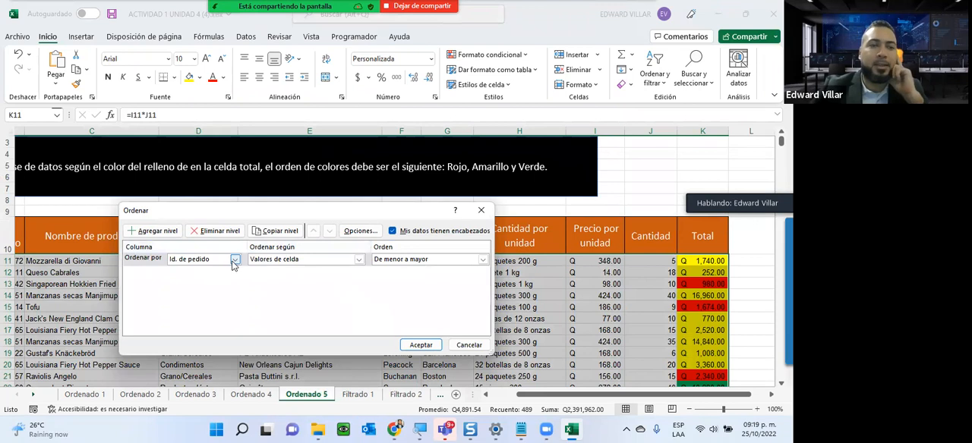
# - Set the first sort level to Total by cell colour, with red at the top
pyautogui.click(234, 259)
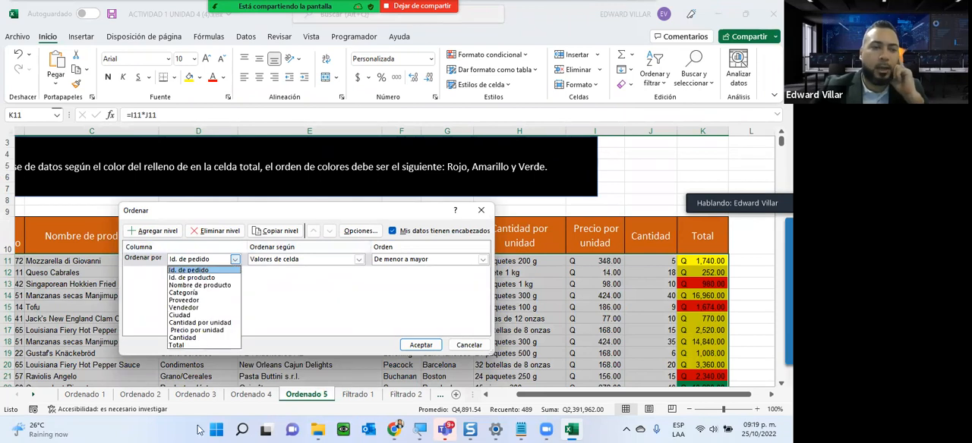
pyautogui.click(215, 346)
pyautogui.click(319, 261)
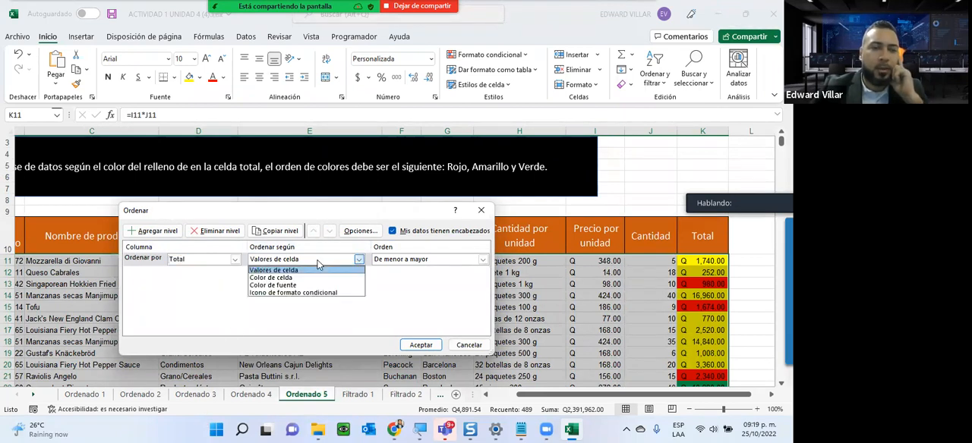
pyautogui.click(272, 278)
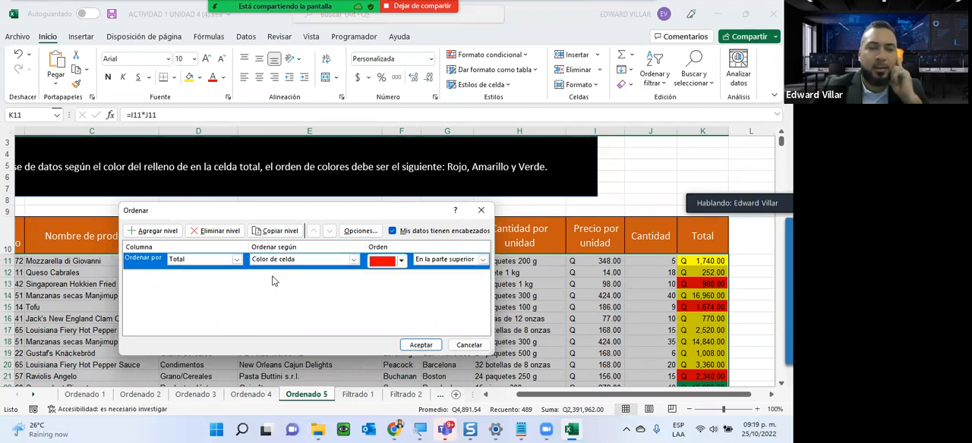
pyautogui.click(401, 260)
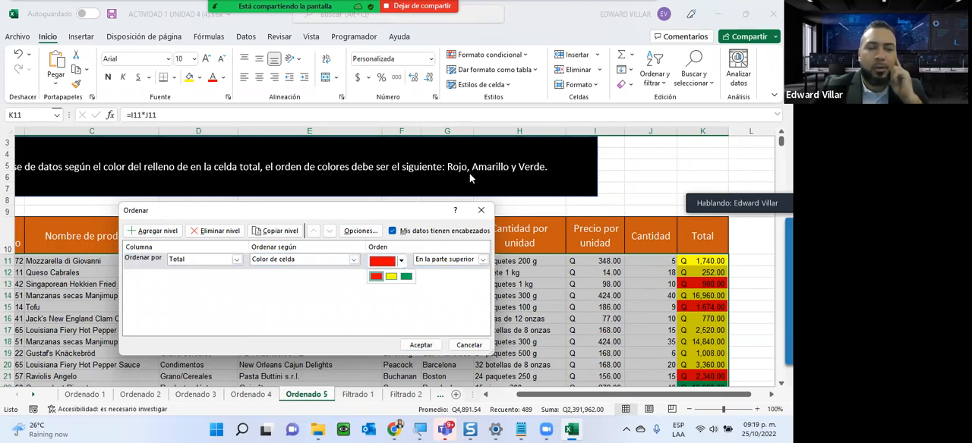
pyautogui.click(376, 276)
# - Copy the red sort level and set the copy's cell colour to yellow
pyautogui.click(279, 231)
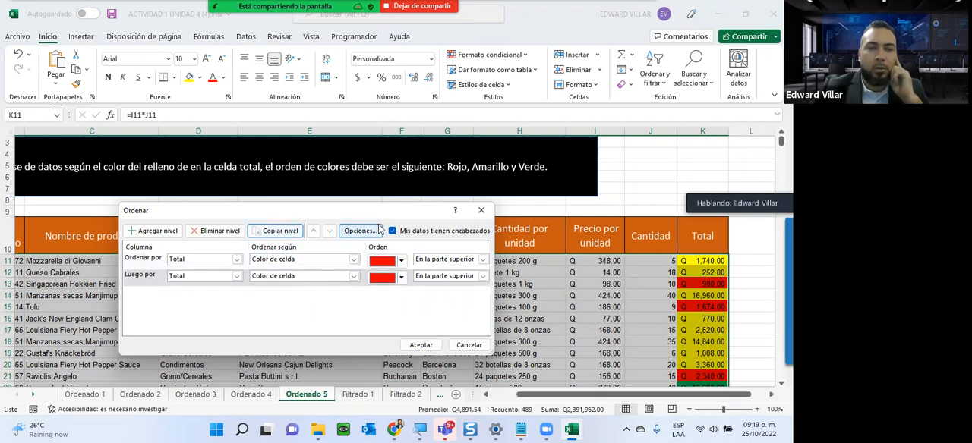
pyautogui.click(401, 276)
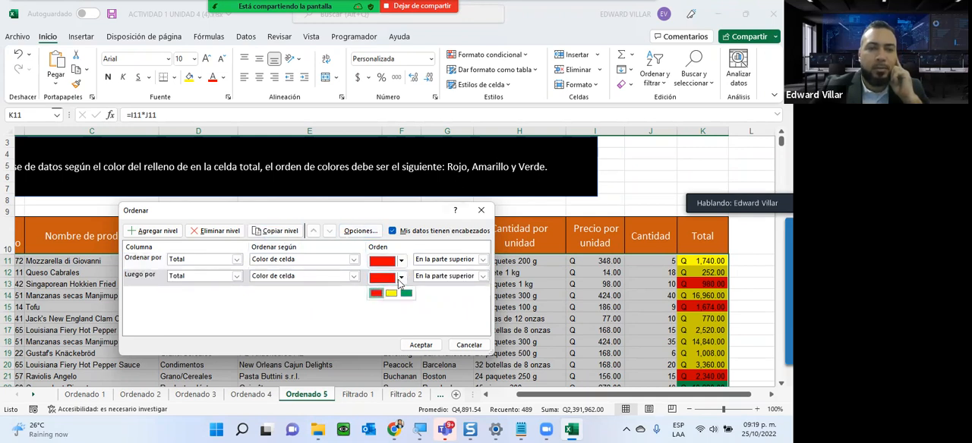
pyautogui.click(383, 298)
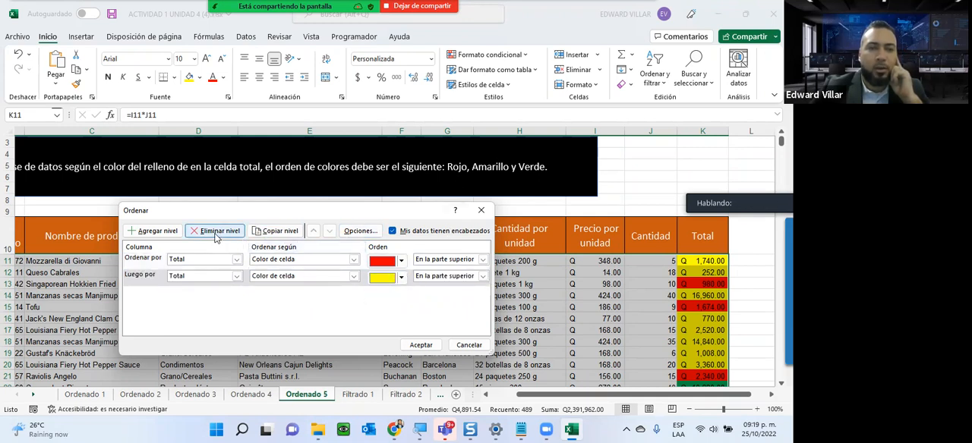
# - Copy the yellow sort level, set the copy's cell colour to green and apply the three-level sort
pyautogui.click(282, 232)
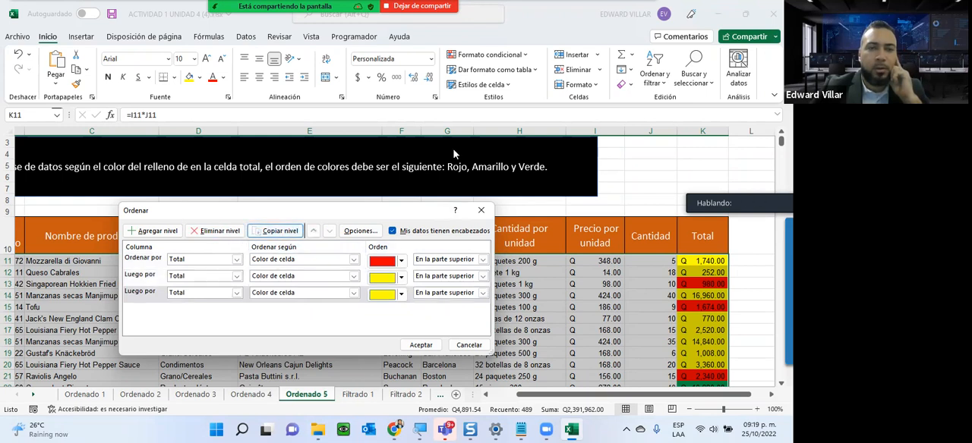
pyautogui.click(402, 294)
pyautogui.click(406, 311)
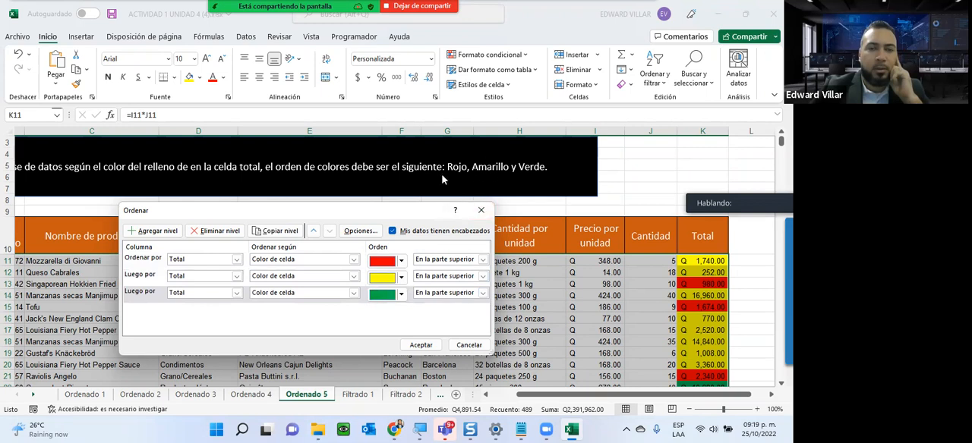
pyautogui.click(420, 346)
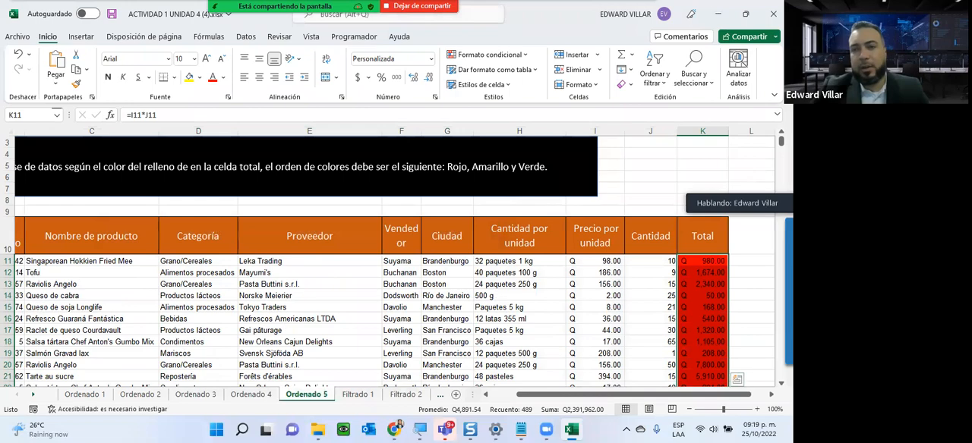
# - Examine the order of the fill colours down the sorted Total column against the instruction box
pyautogui.click(651, 283)
pyautogui.scroll(-9, 660, 274)
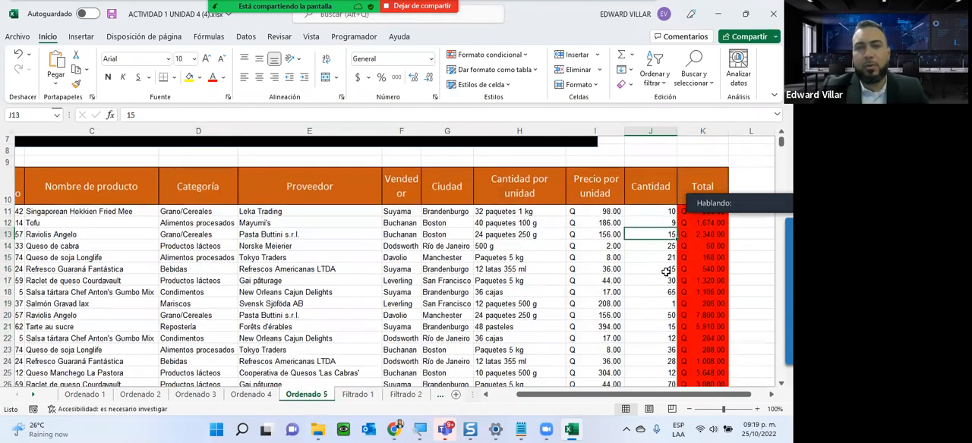
pyautogui.scroll(-20, 665, 271)
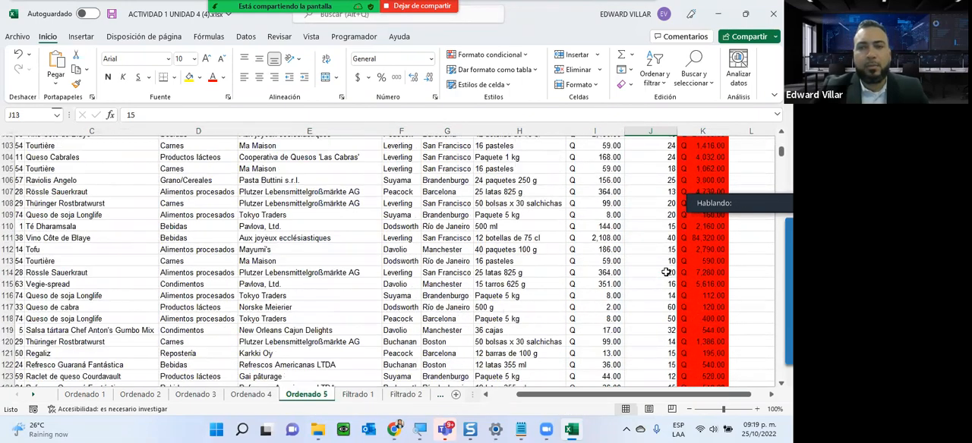
pyautogui.scroll(-20, 665, 272)
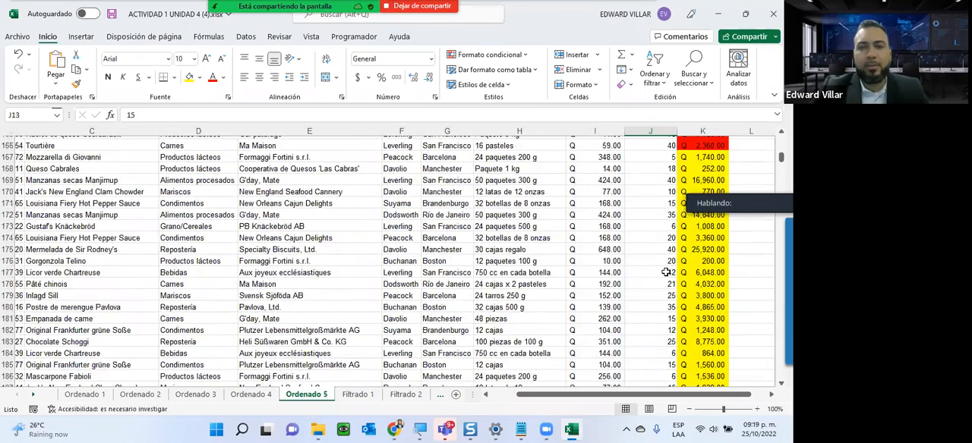
pyautogui.scroll(-20, 665, 272)
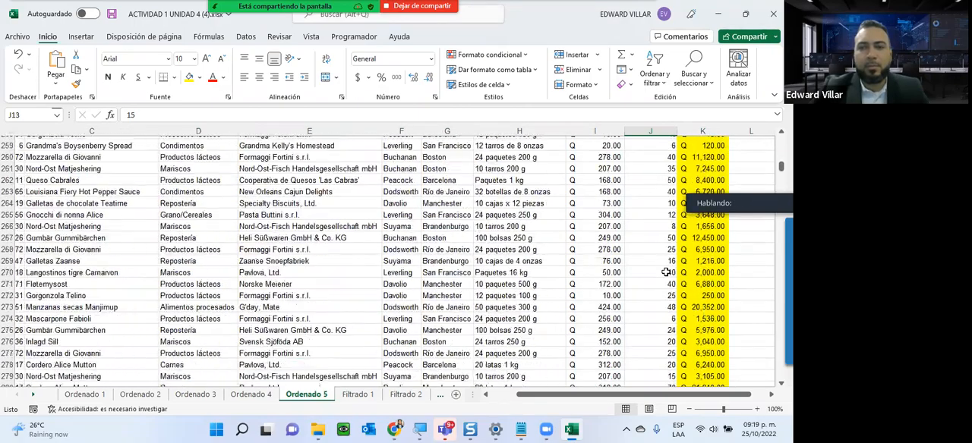
pyautogui.scroll(-20, 665, 272)
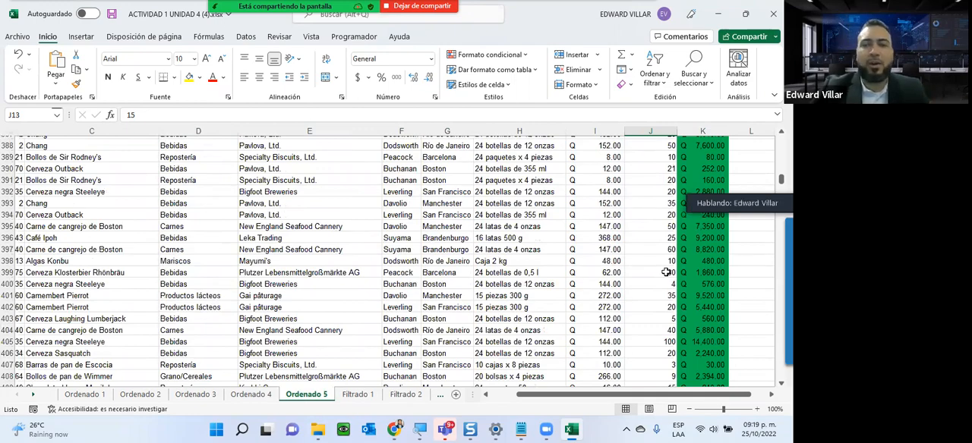
pyautogui.scroll(20, 665, 272)
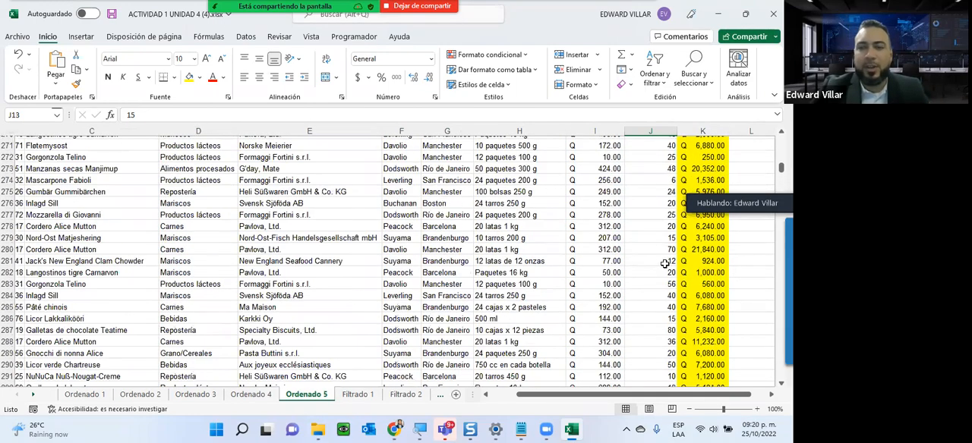
pyautogui.scroll(20, 664, 264)
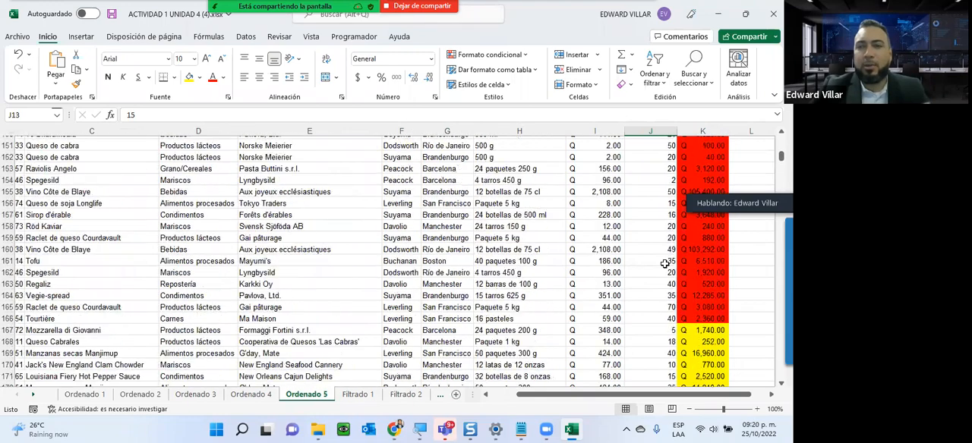
pyautogui.scroll(20, 664, 264)
pyautogui.scroll(13, 664, 263)
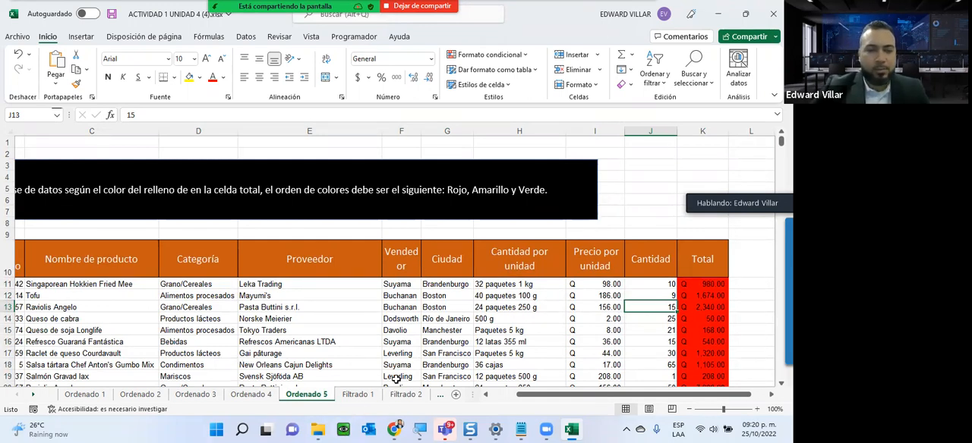
# - On the Filtrado 1 sheet, add filters to the header row from Id. de pedido to Total
pyautogui.click(356, 396)
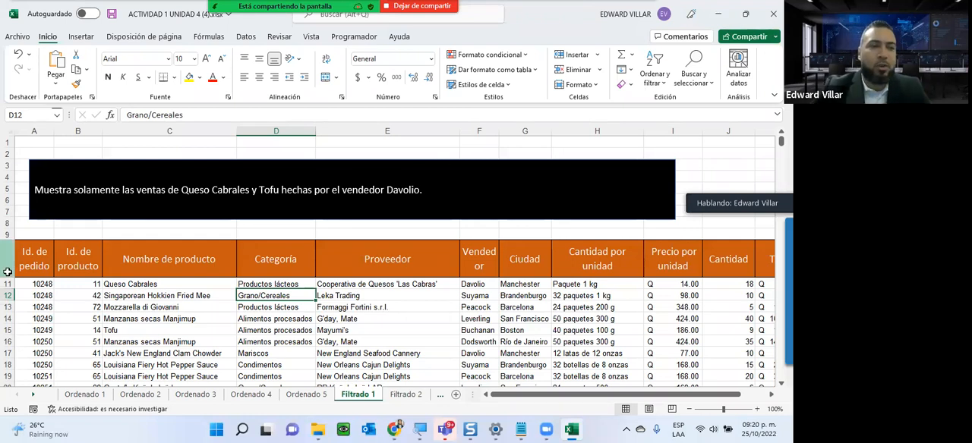
pyautogui.moveTo(46, 270); pyautogui.dragTo(771, 258)
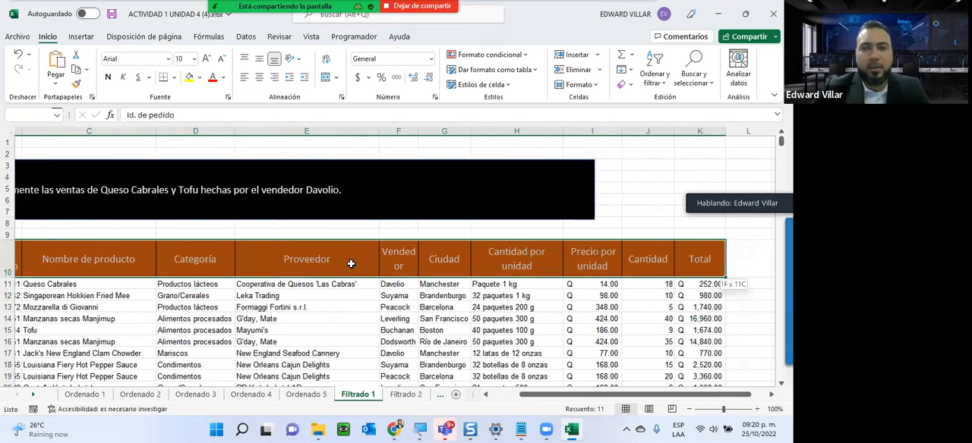
pyautogui.click(654, 75)
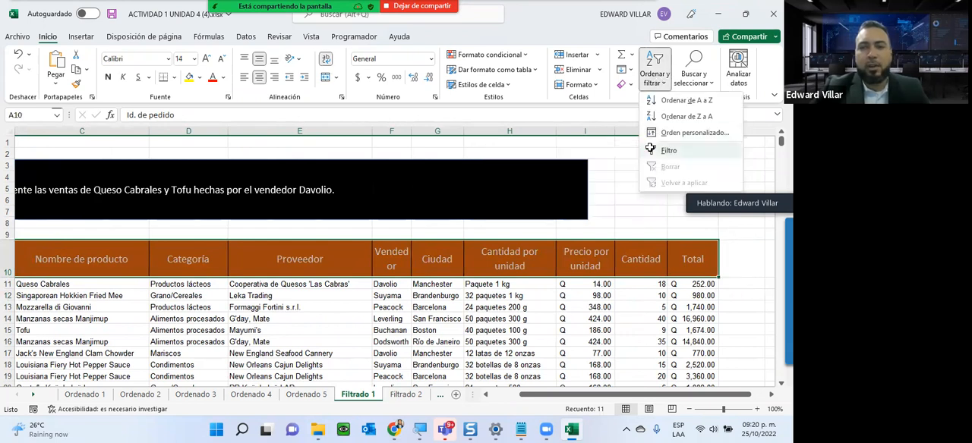
pyautogui.click(651, 148)
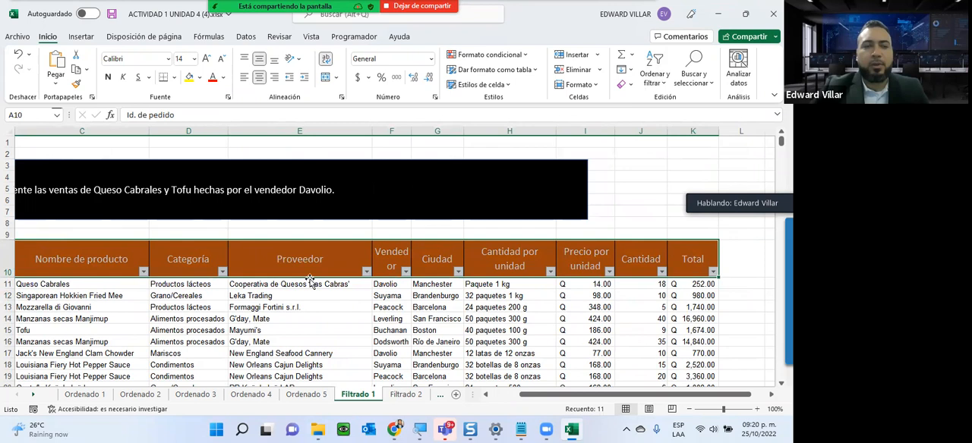
# - Filter the Nombre de producto column to show only Queso Cabrales and Tofu
pyautogui.click(91, 269)
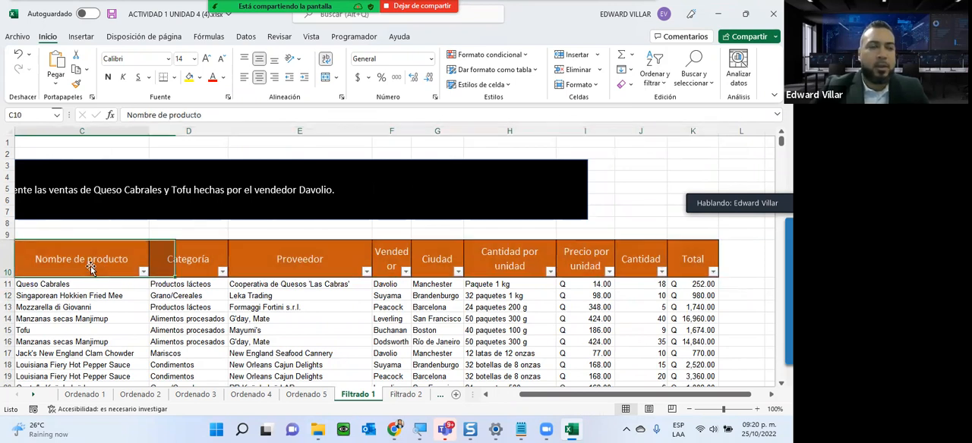
pyautogui.click(499, 395)
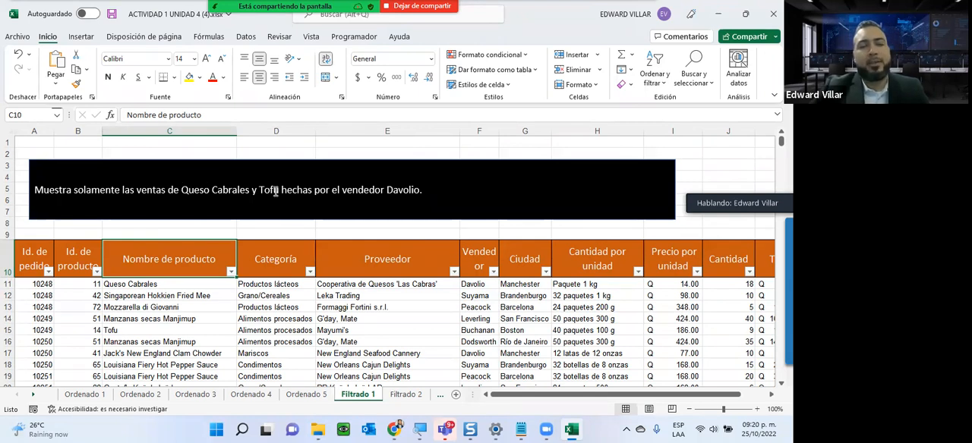
pyautogui.click(231, 271)
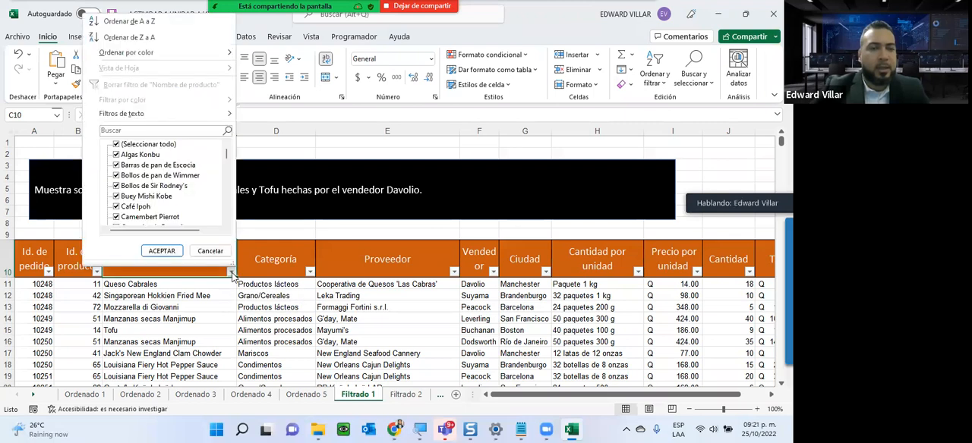
pyautogui.click(117, 145)
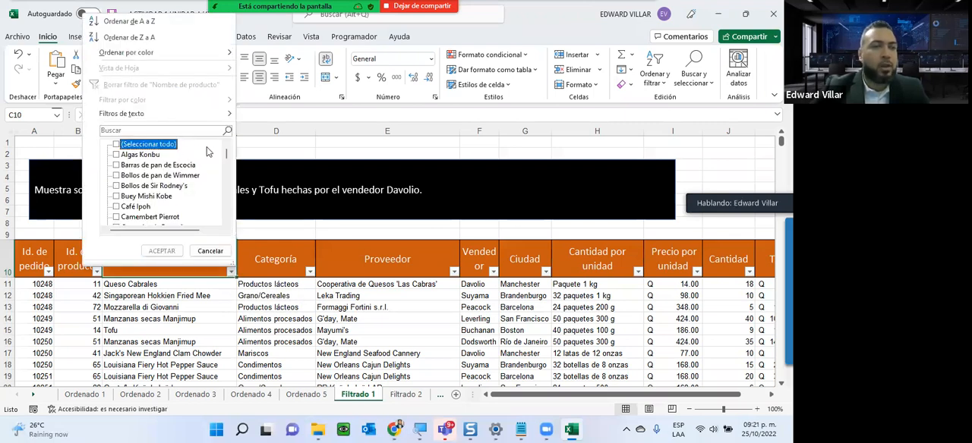
pyautogui.scroll(-20, 119, 182)
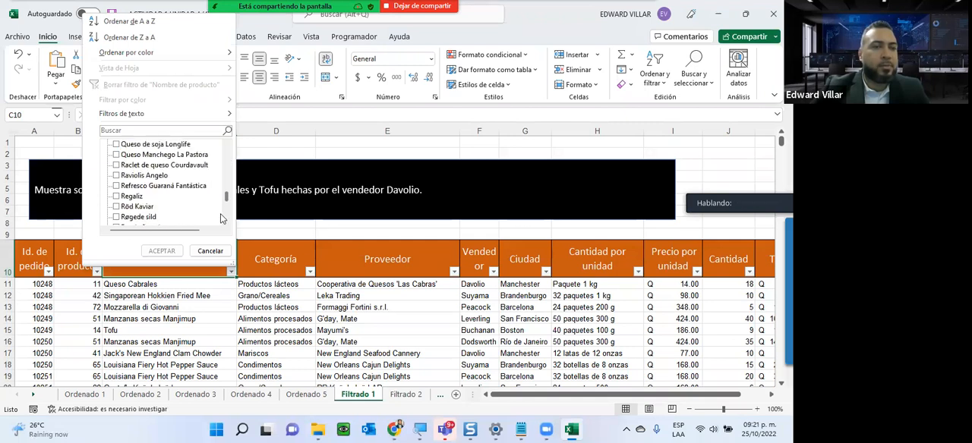
pyautogui.click(117, 176)
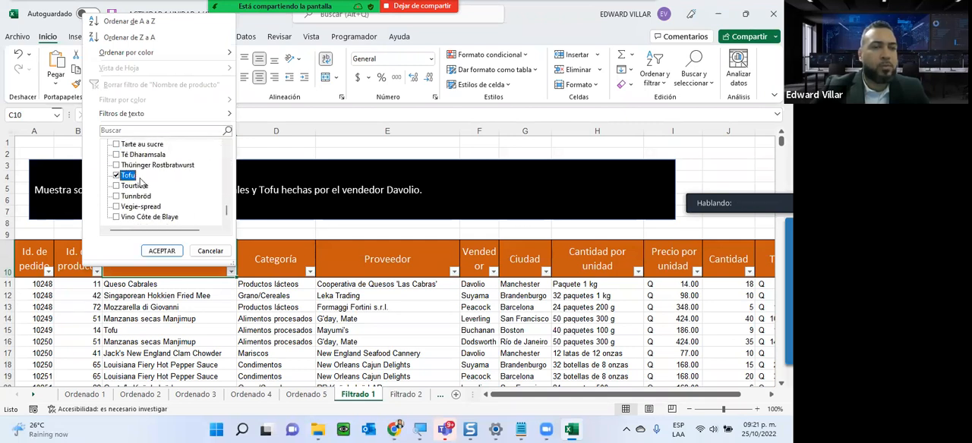
pyautogui.scroll(6, 140, 182)
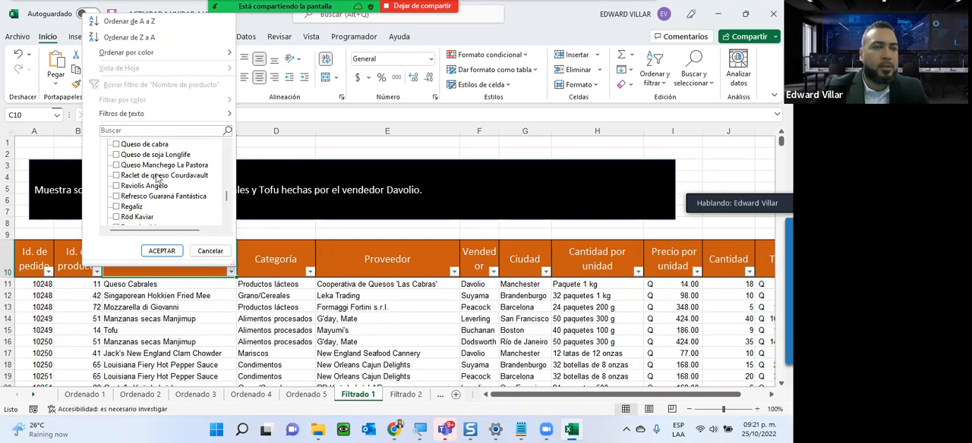
pyautogui.scroll(1, 117, 163)
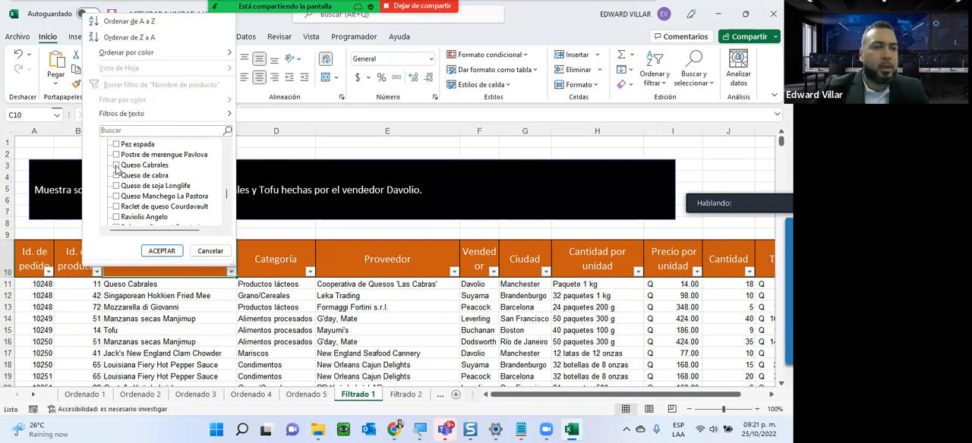
pyautogui.click(116, 166)
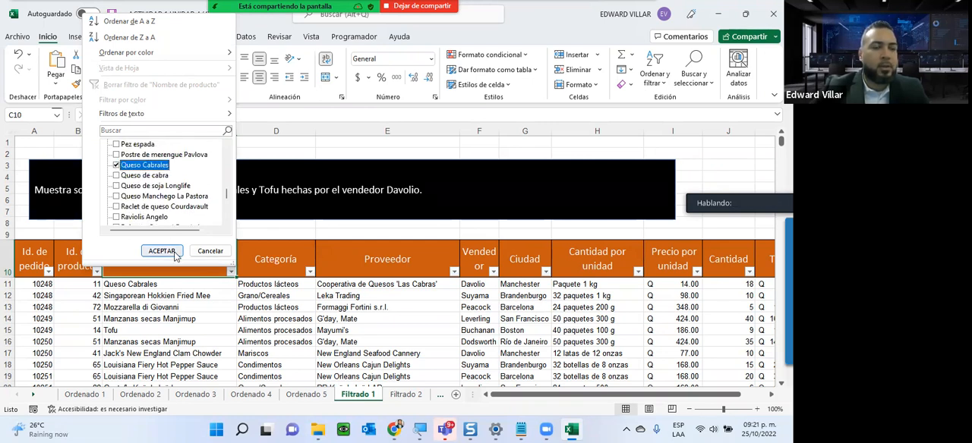
pyautogui.click(175, 255)
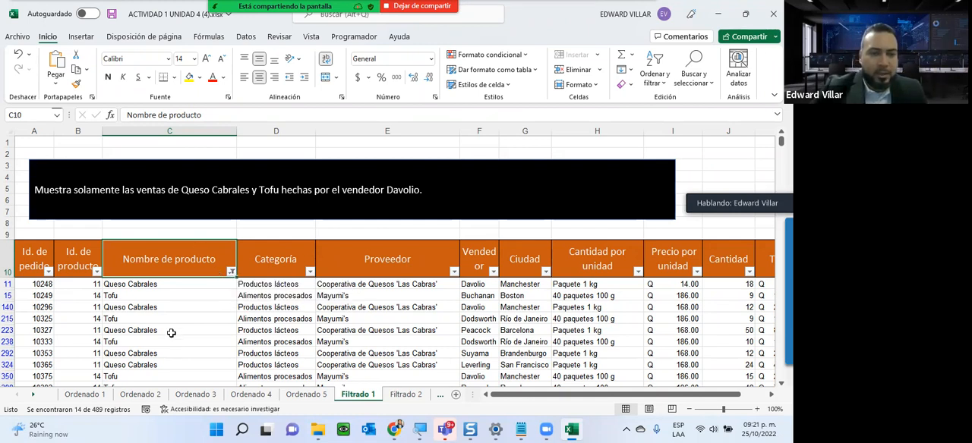
# - Filter the Vendedor column to show only the seller named in the instruction box
pyautogui.scroll(-2, 169, 351)
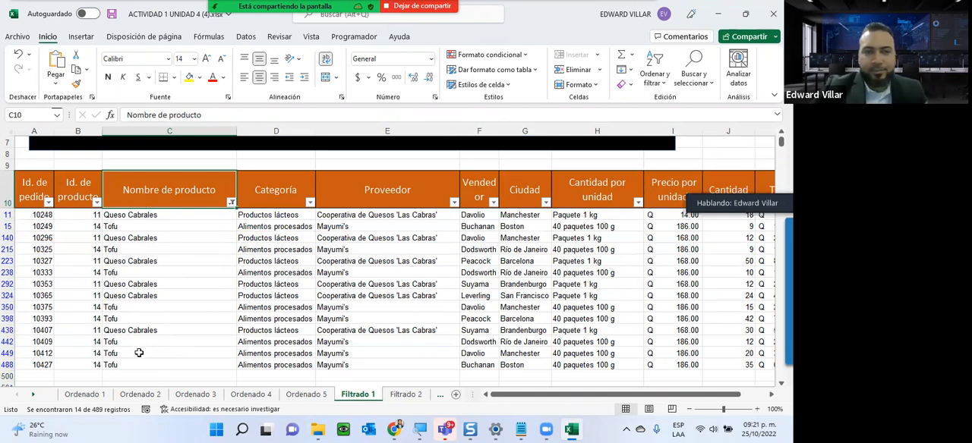
pyautogui.scroll(2, 251, 341)
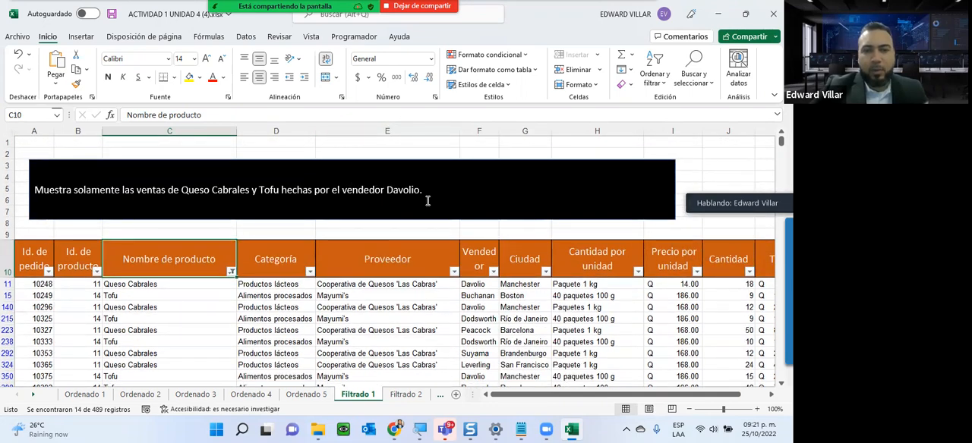
pyautogui.scroll(-2, 467, 325)
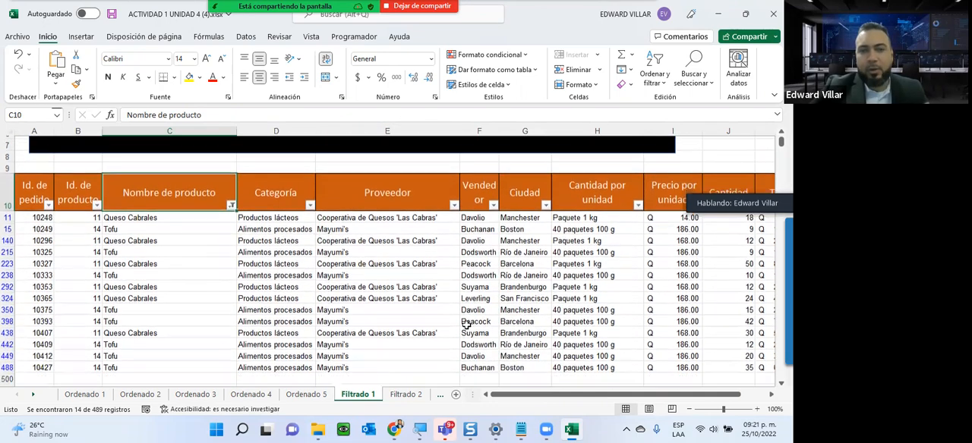
pyautogui.click(493, 202)
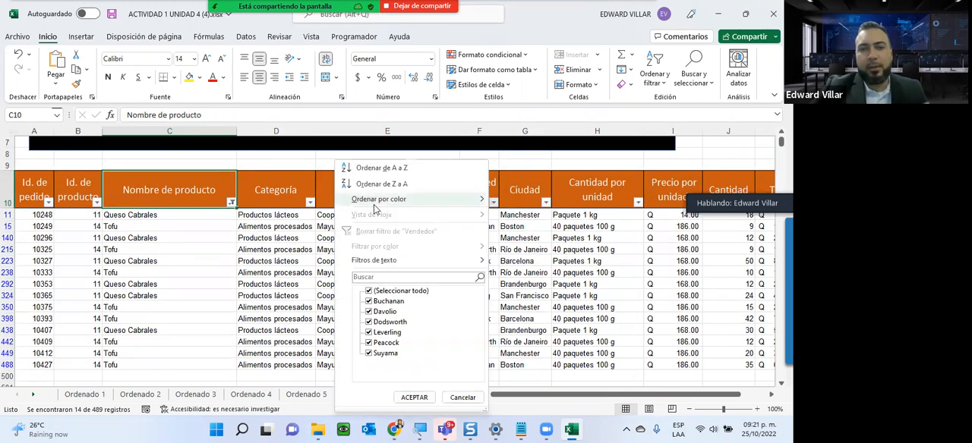
pyautogui.click(369, 291)
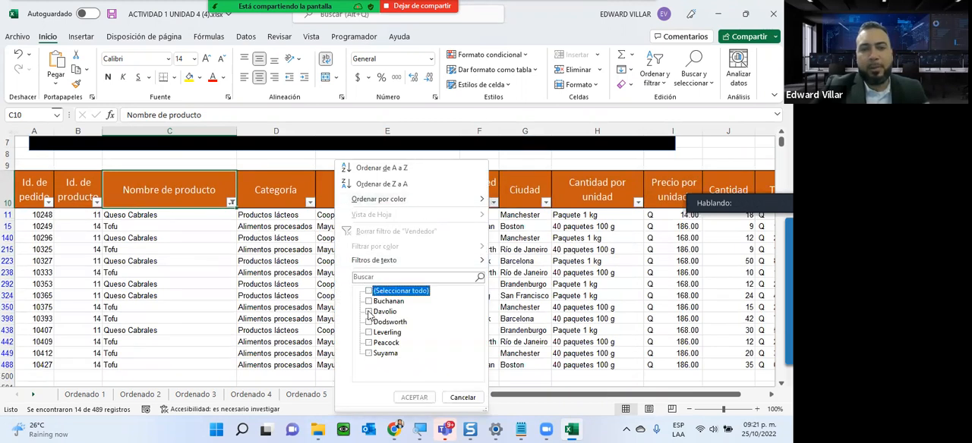
pyautogui.click(368, 312)
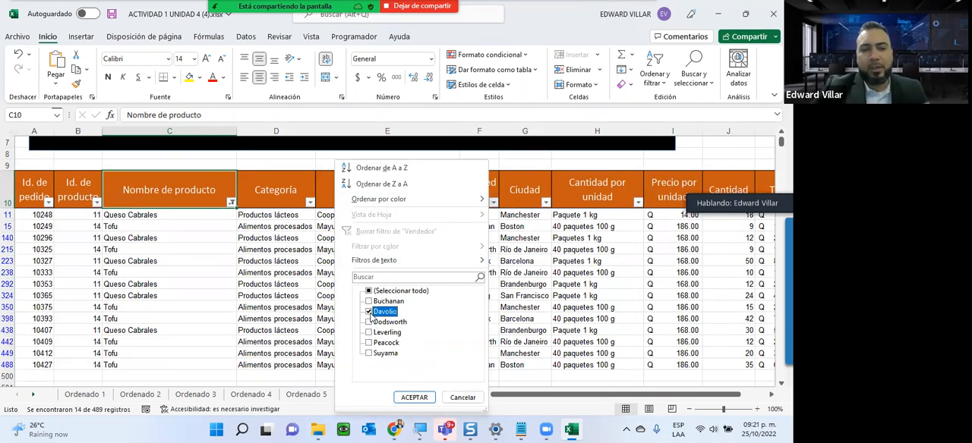
pyautogui.click(414, 398)
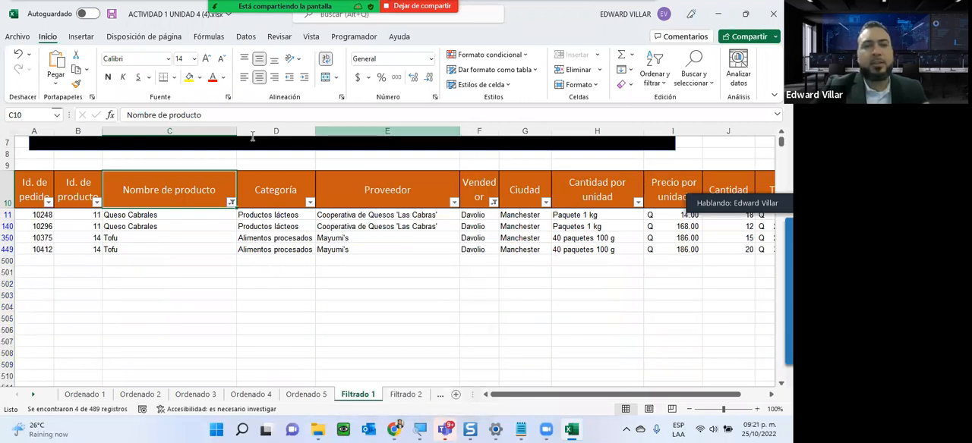
# - Examine the product and seller values in the filtered rows against the instruction box
pyautogui.scroll(2, 214, 235)
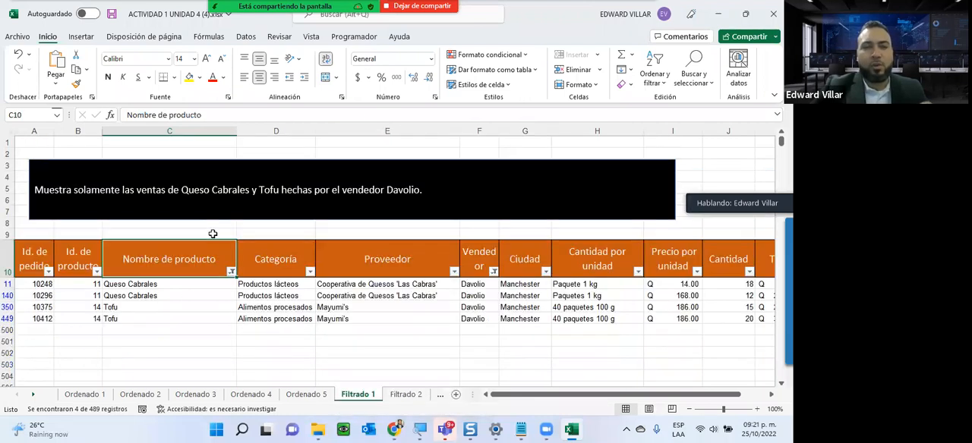
pyautogui.click(162, 185)
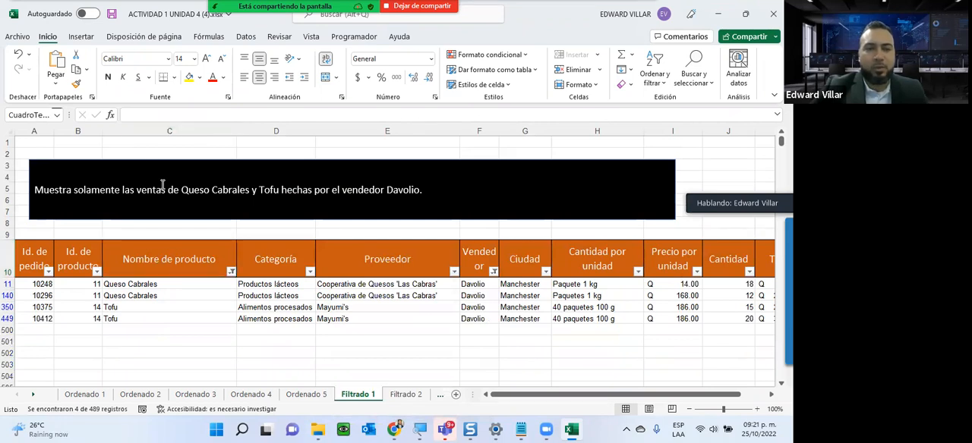
pyautogui.click(214, 160)
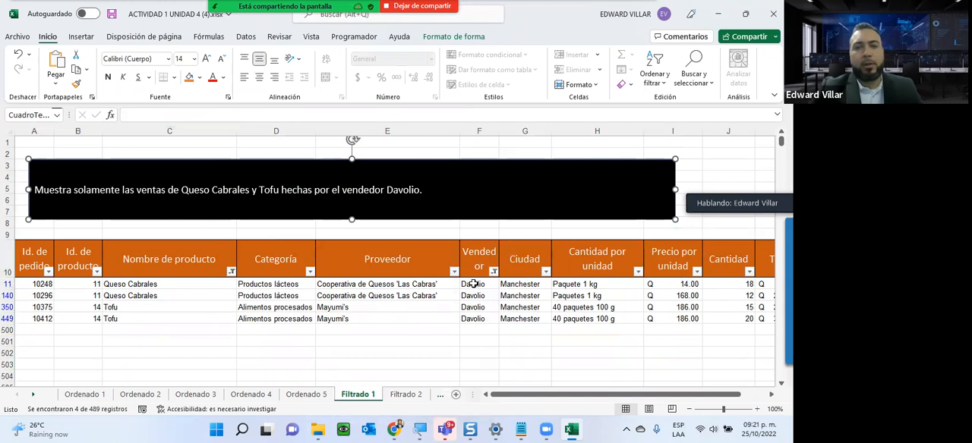
pyautogui.moveTo(473, 282); pyautogui.dragTo(470, 344)
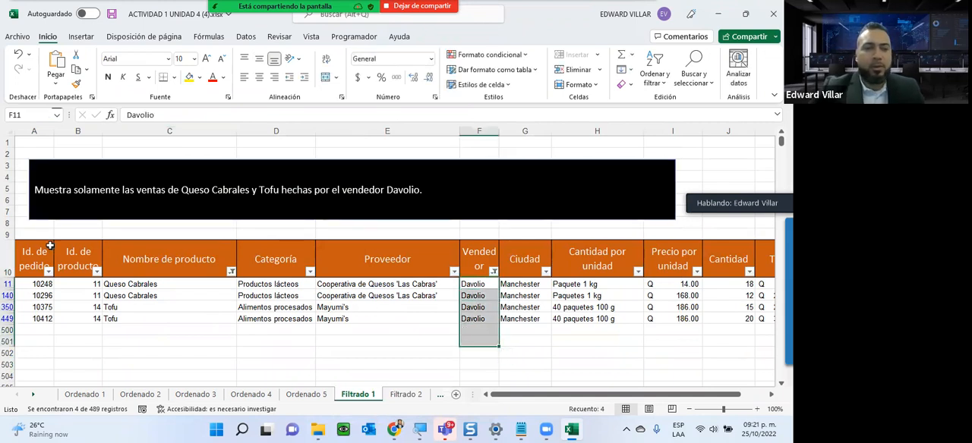
pyautogui.moveTo(142, 287); pyautogui.dragTo(132, 326)
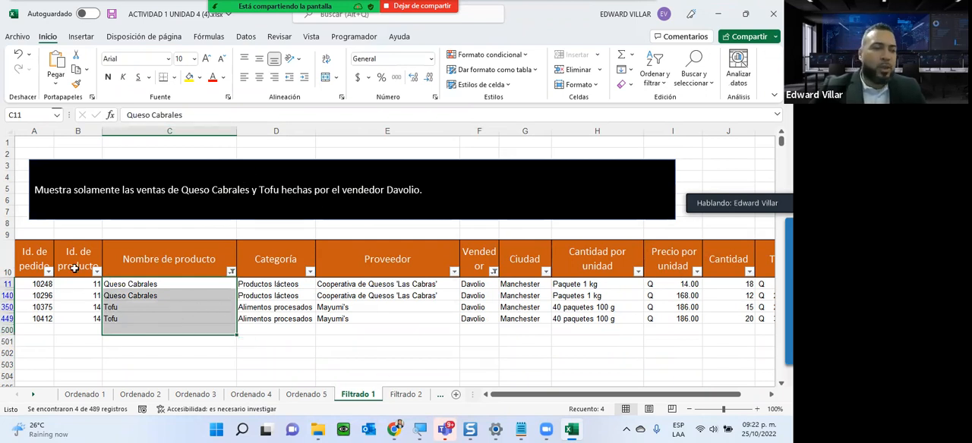
pyautogui.click(78, 332)
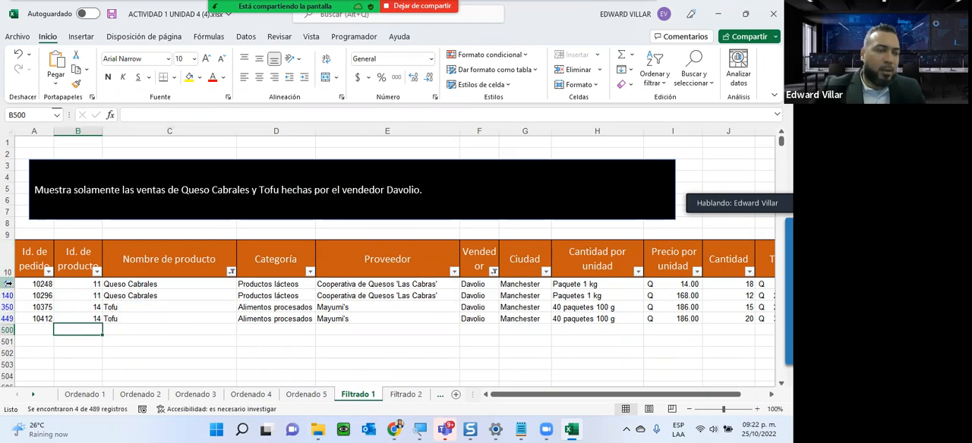
pyautogui.moveTo(42, 284); pyautogui.dragTo(140, 284)
pyautogui.moveTo(26, 296); pyautogui.dragTo(142, 295)
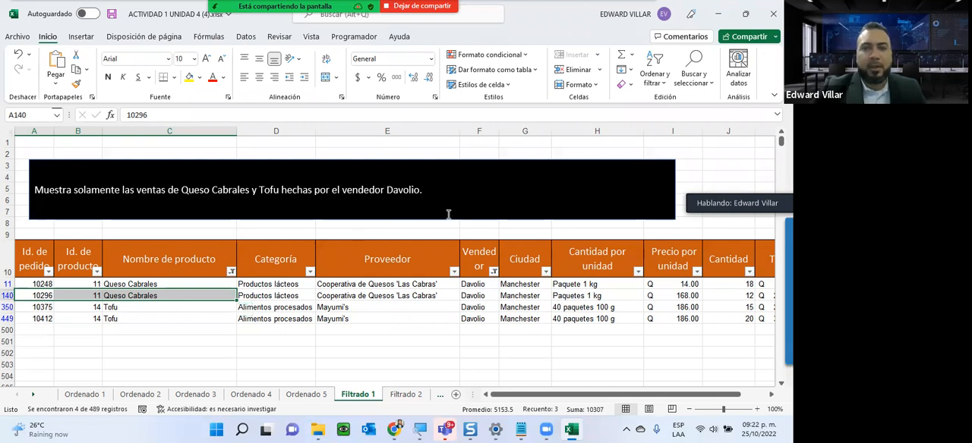
pyautogui.scroll(-2, 447, 214)
pyautogui.scroll(2, 261, 235)
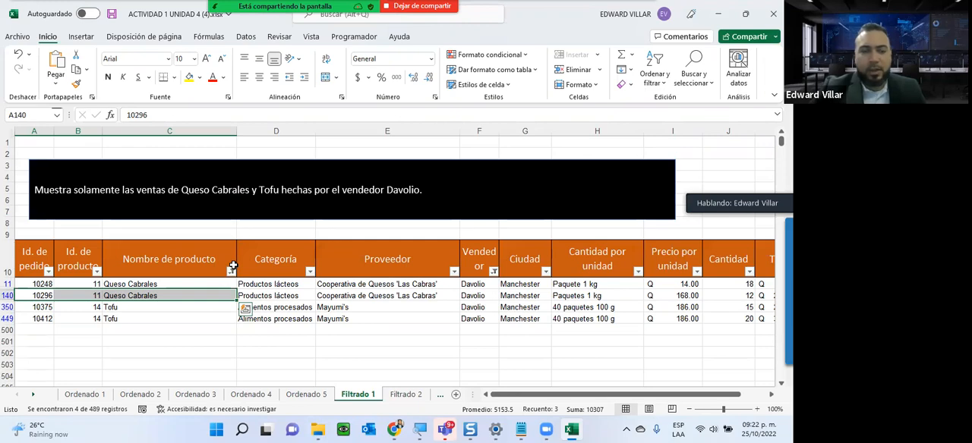
# - On the Filtrado 2 sheet, add filters to the table's header row
pyautogui.click(405, 395)
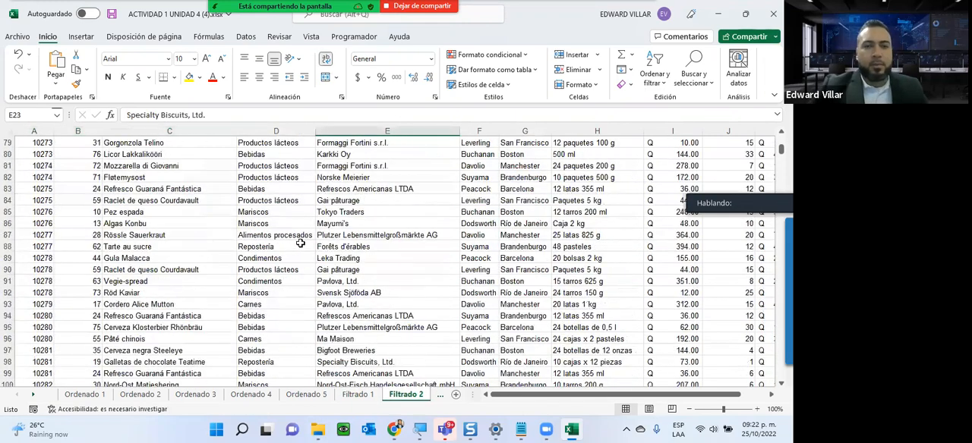
pyautogui.scroll(15, 301, 237)
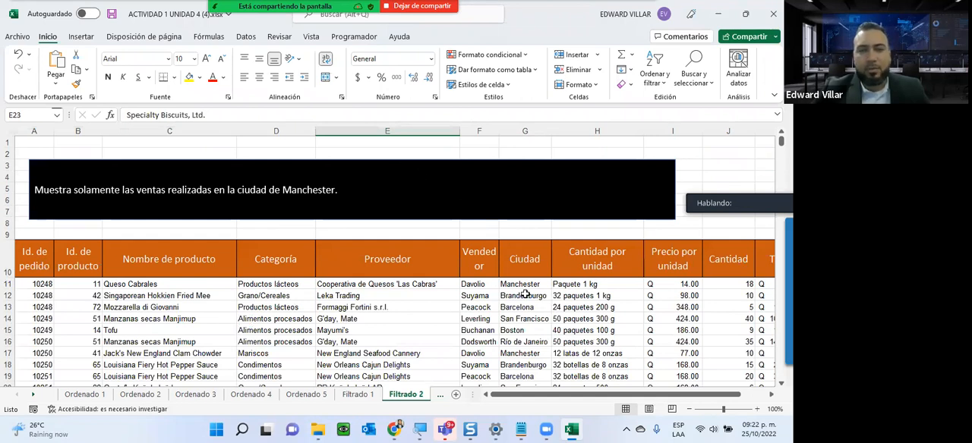
pyautogui.click(525, 259)
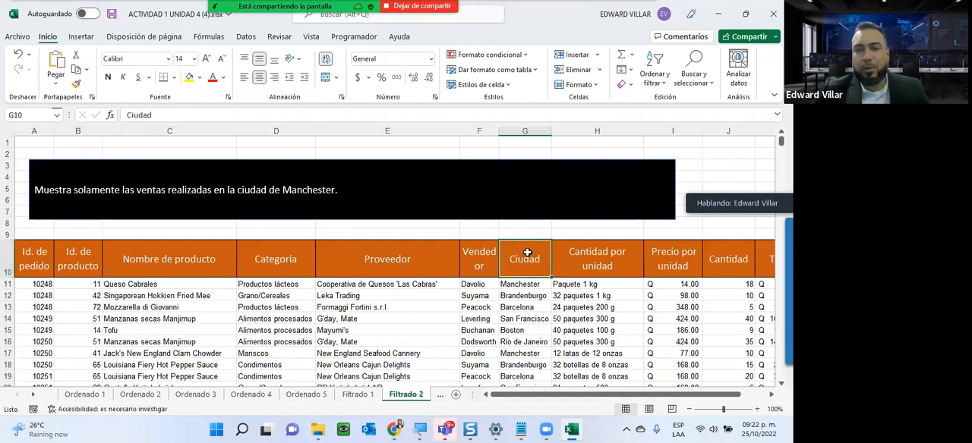
pyautogui.click(658, 89)
pyautogui.click(672, 152)
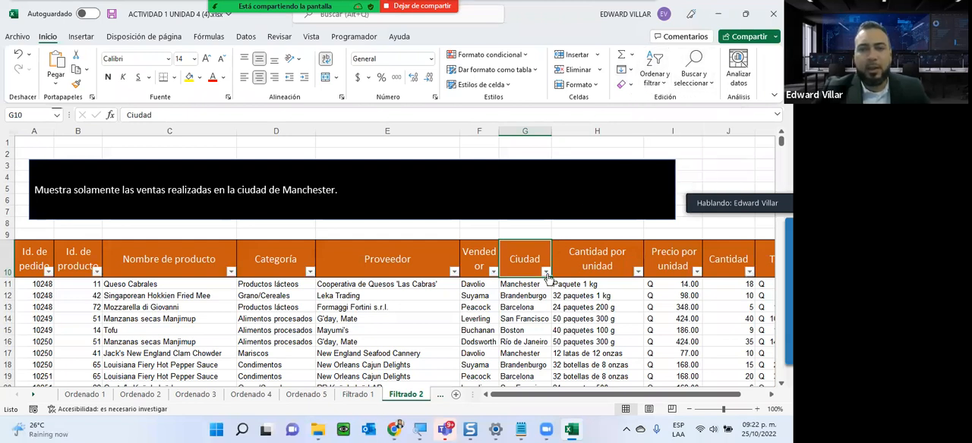
# - Filter the Ciudad column to show only Manchester and look through the filtered rows
pyautogui.click(546, 272)
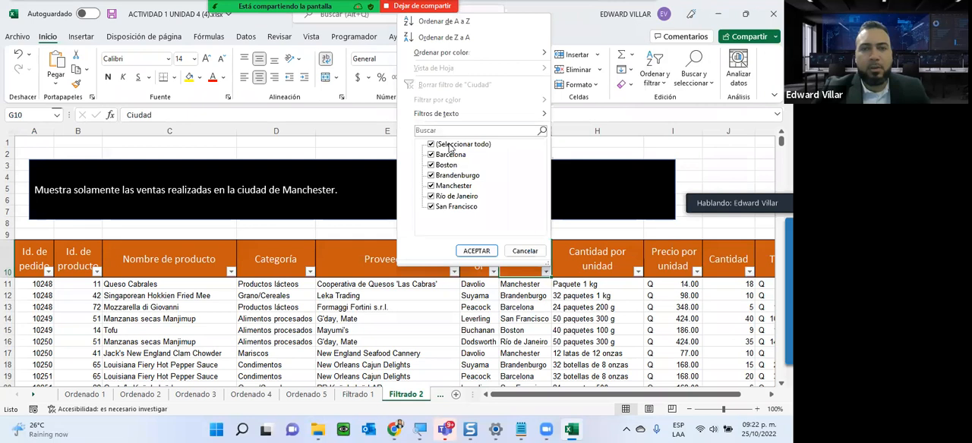
pyautogui.click(450, 144)
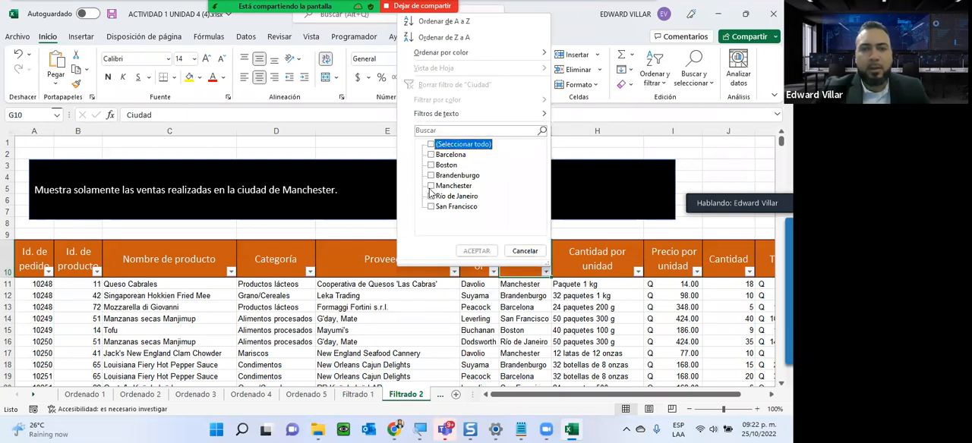
pyautogui.click(432, 186)
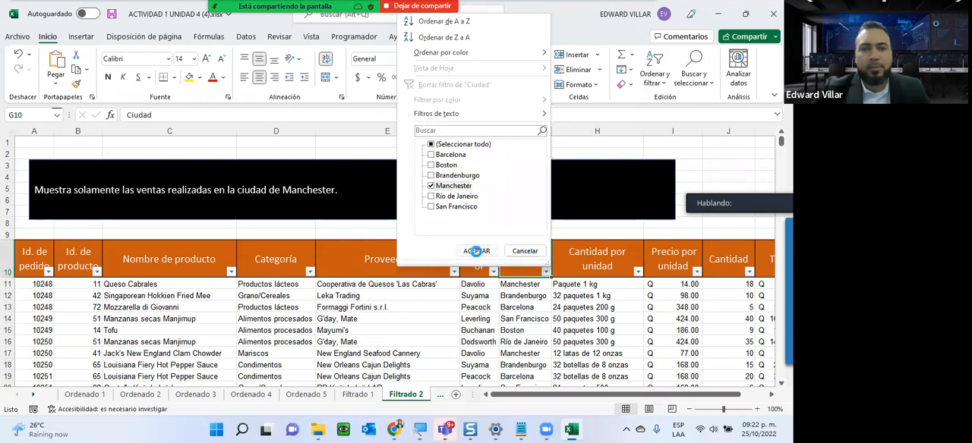
pyautogui.click(477, 251)
pyautogui.scroll(-5, 520, 315)
pyautogui.scroll(-20, 519, 314)
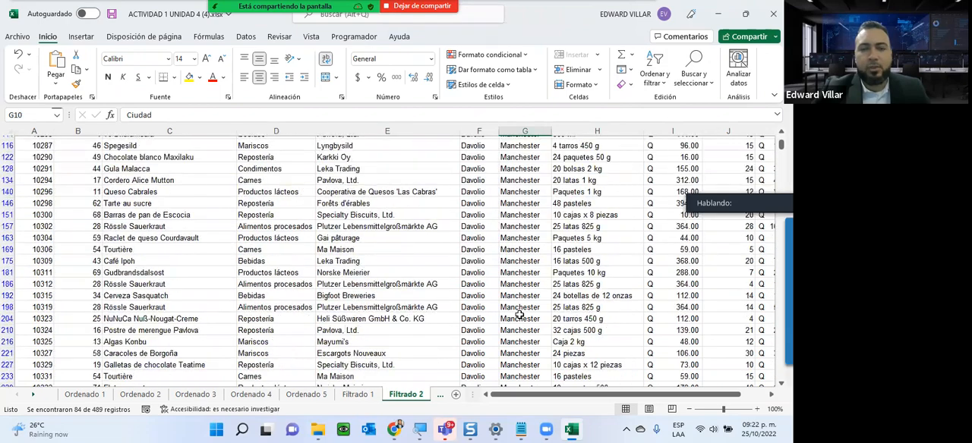
pyautogui.scroll(15, 518, 314)
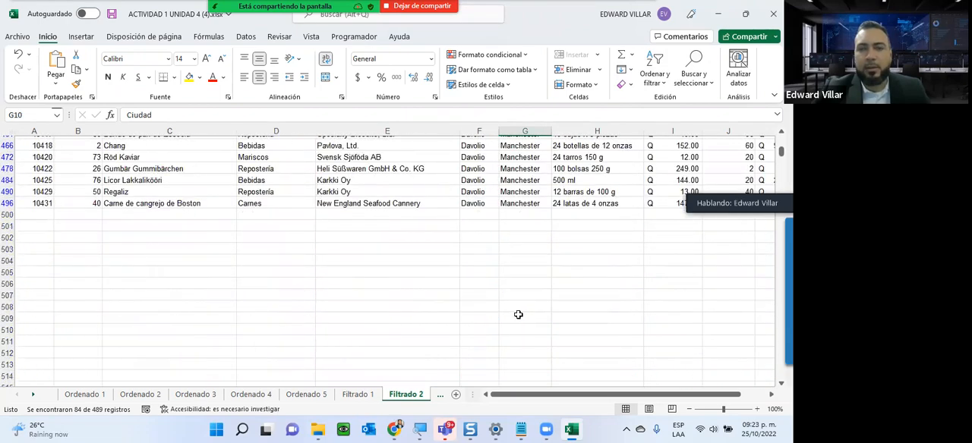
pyautogui.scroll(10, 513, 315)
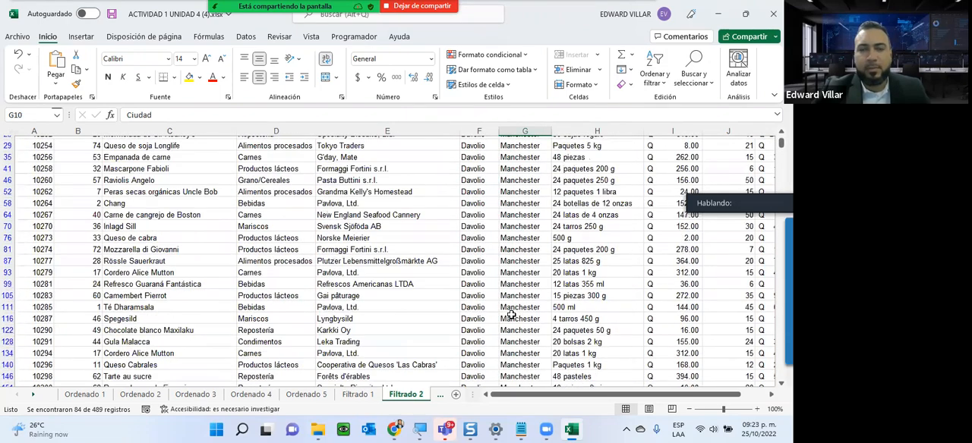
# - On the Filtrado 3 sheet, add filters to the sales table's header row
pyautogui.click(33, 394)
pyautogui.click(394, 396)
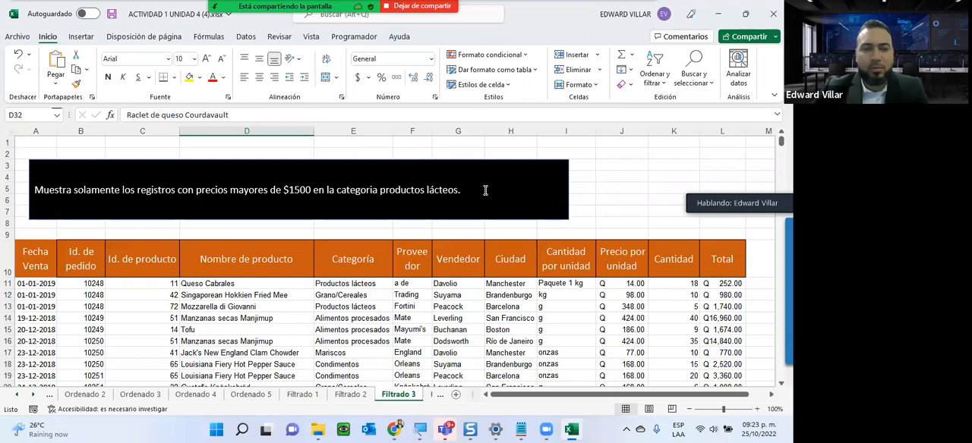
pyautogui.moveTo(37, 261); pyautogui.dragTo(456, 221)
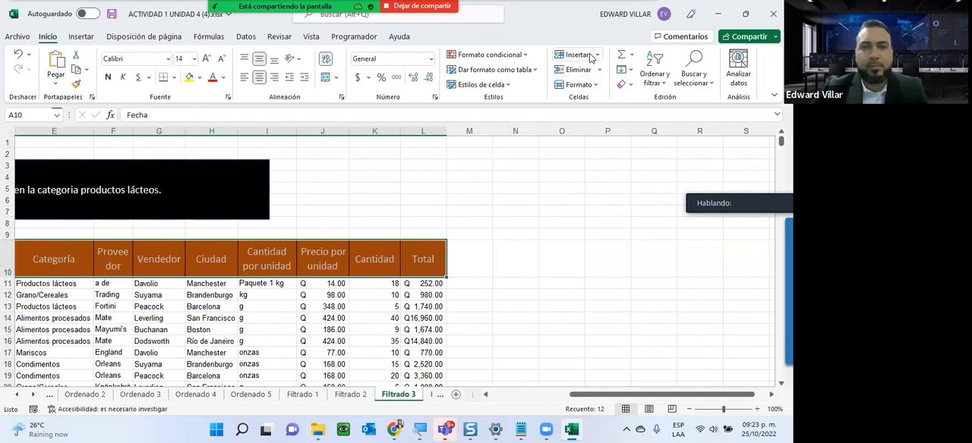
pyautogui.click(663, 82)
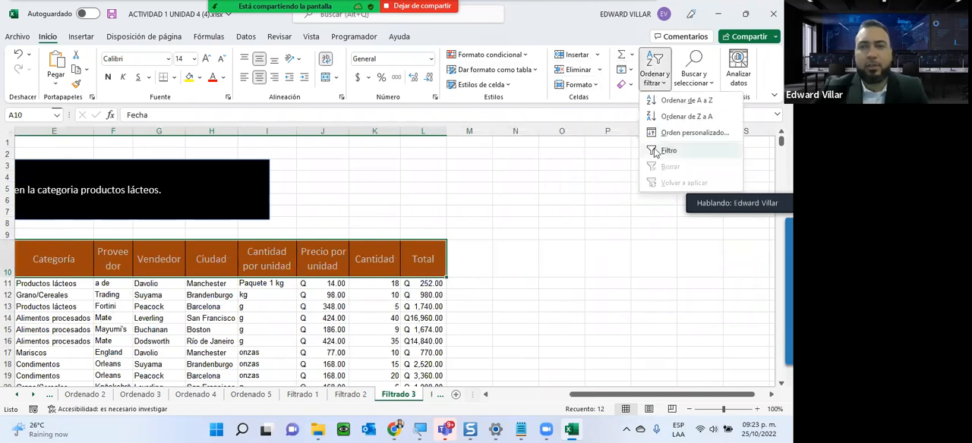
pyautogui.click(659, 151)
pyautogui.click(522, 395)
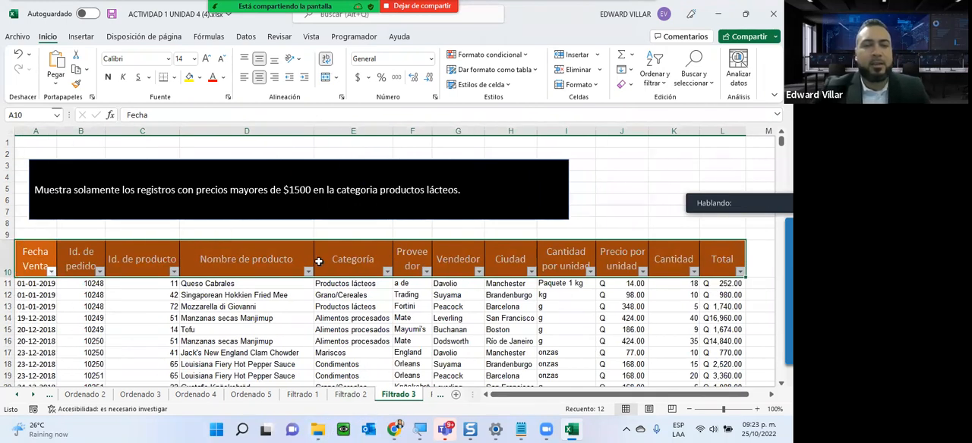
pyautogui.click(237, 261)
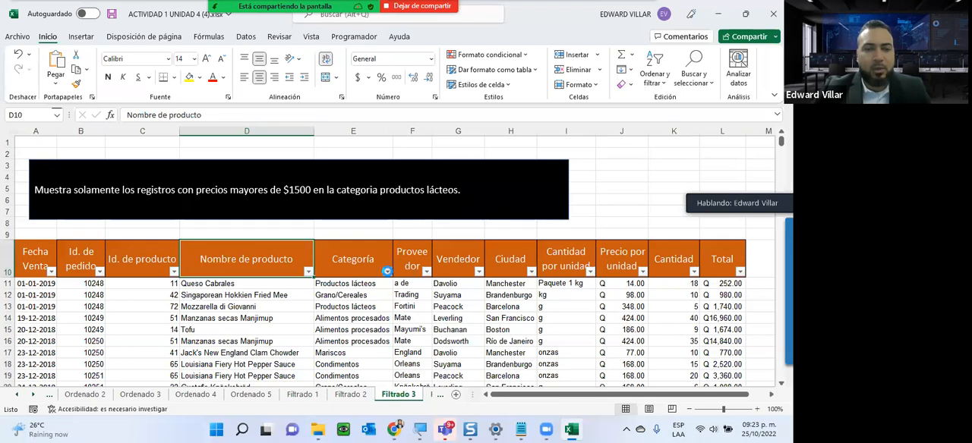
# - Filter the Categoría column to show only Productos lácteos and look through the filtered rows
pyautogui.click(387, 271)
pyautogui.click(285, 145)
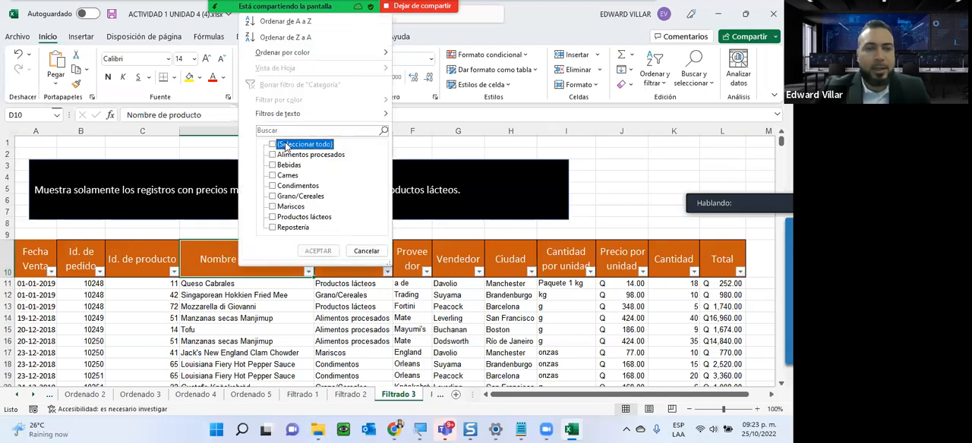
pyautogui.click(277, 218)
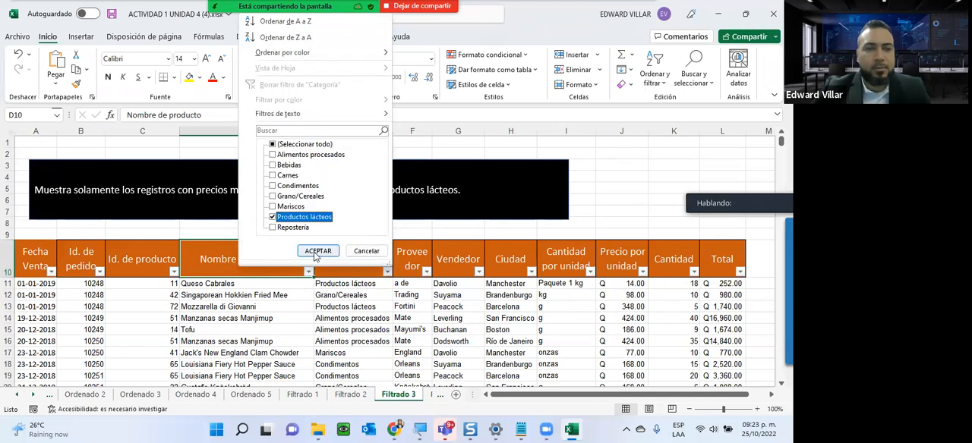
pyautogui.click(317, 252)
pyautogui.scroll(-4, 361, 312)
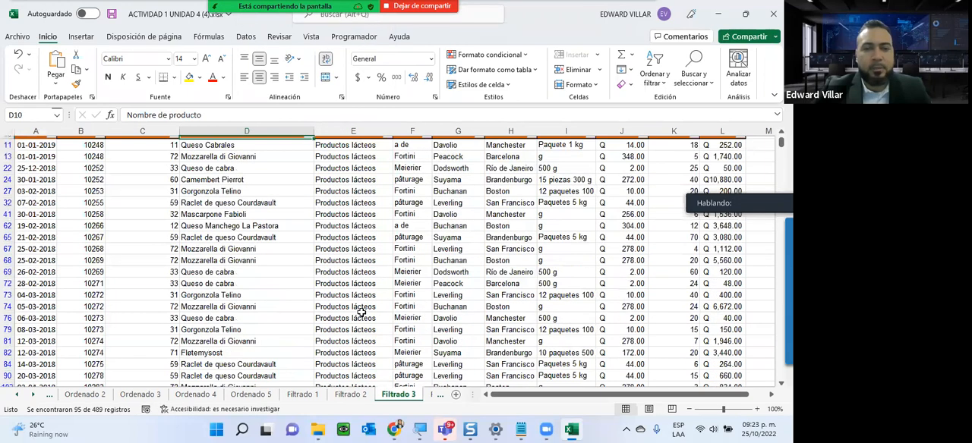
pyautogui.scroll(-20, 361, 312)
pyautogui.scroll(20, 280, 333)
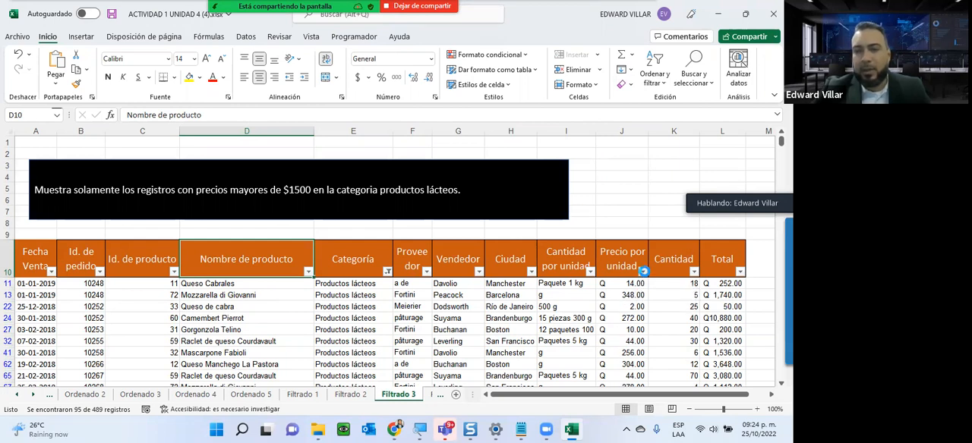
pyautogui.click(643, 272)
pyautogui.scroll(-1, 547, 194)
pyautogui.scroll(-1, 546, 194)
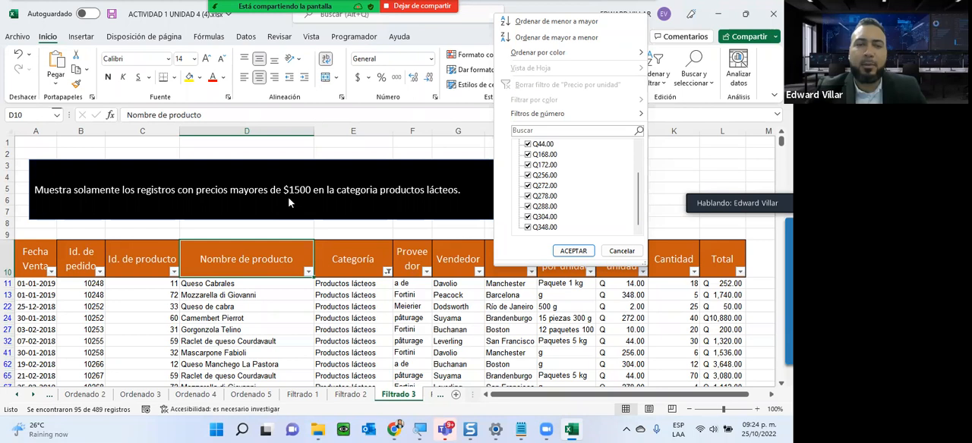
pyautogui.scroll(4, 519, 201)
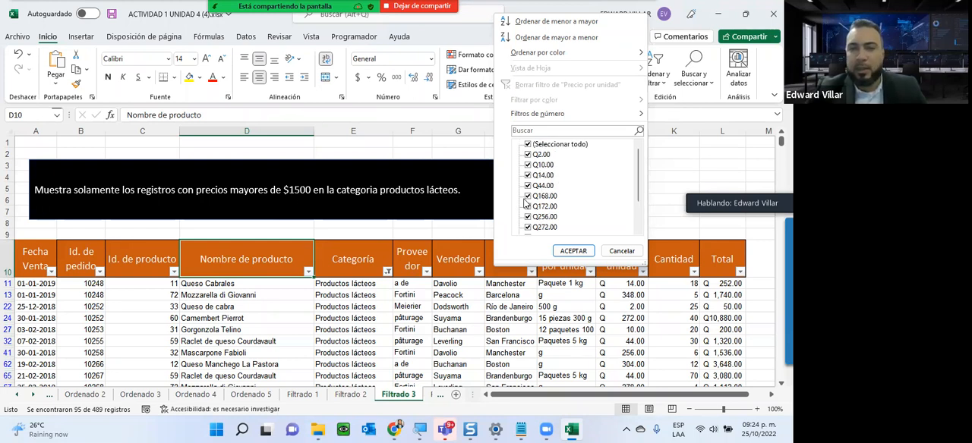
pyautogui.click(528, 143)
pyautogui.click(528, 196)
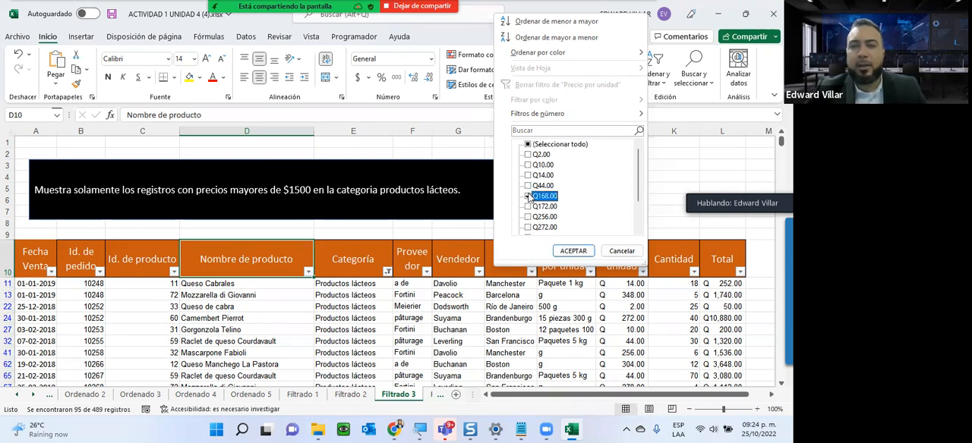
pyautogui.click(528, 206)
pyautogui.click(528, 217)
pyautogui.click(528, 228)
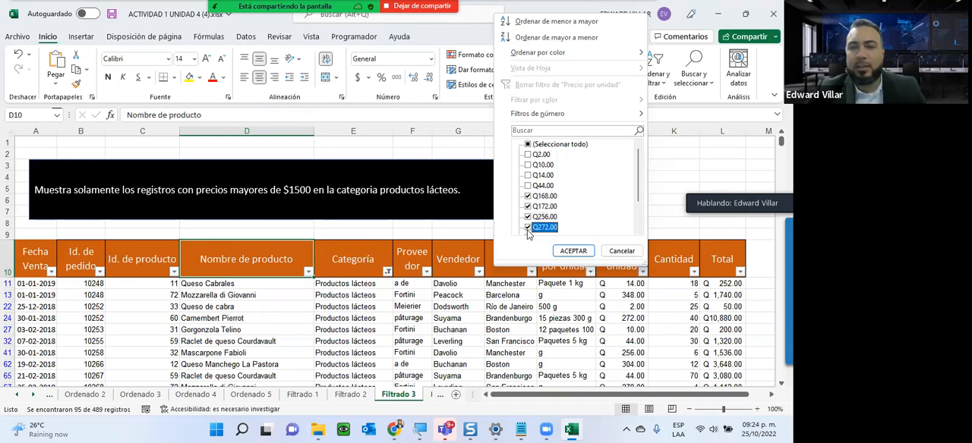
pyautogui.scroll(-2, 529, 228)
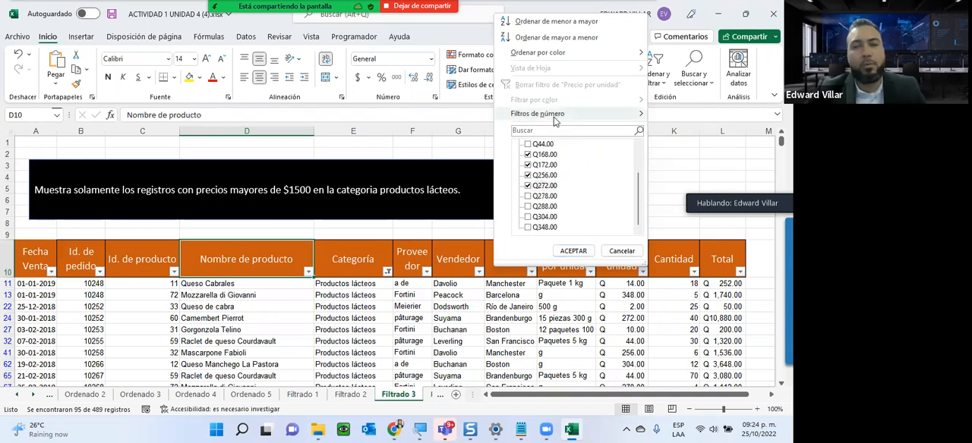
pyautogui.click(528, 196)
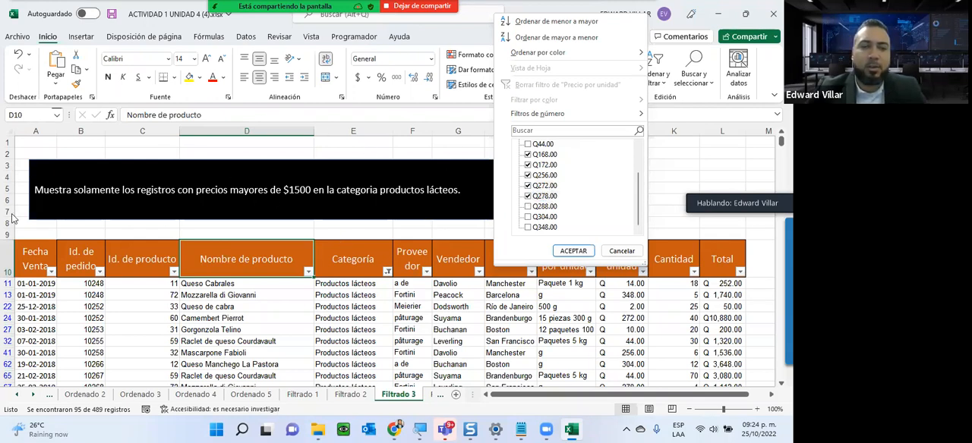
pyautogui.click(621, 250)
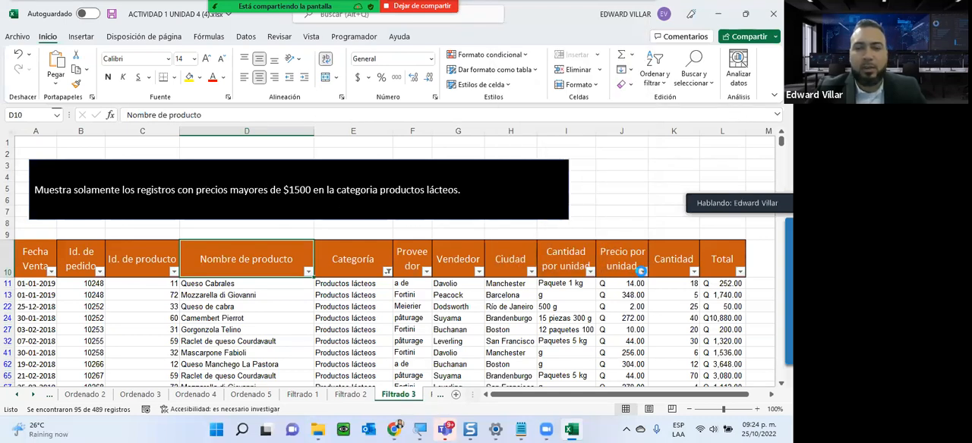
# - Try to filter the Precio por unidad column with a number filter for values greater than 1500
pyautogui.click(641, 271)
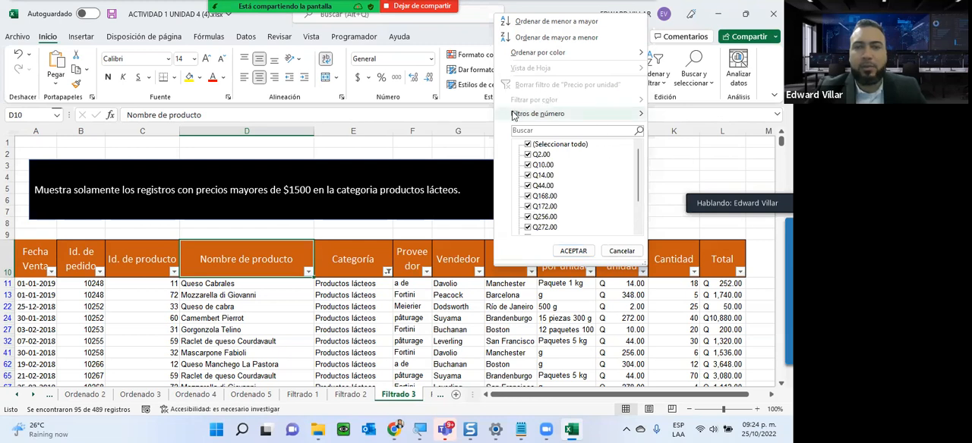
pyautogui.moveTo(514, 114)
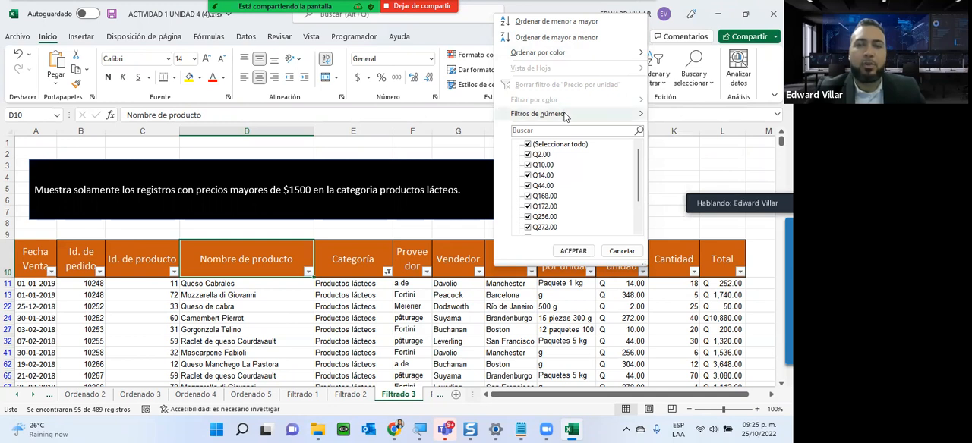
pyautogui.moveTo(592, 113)
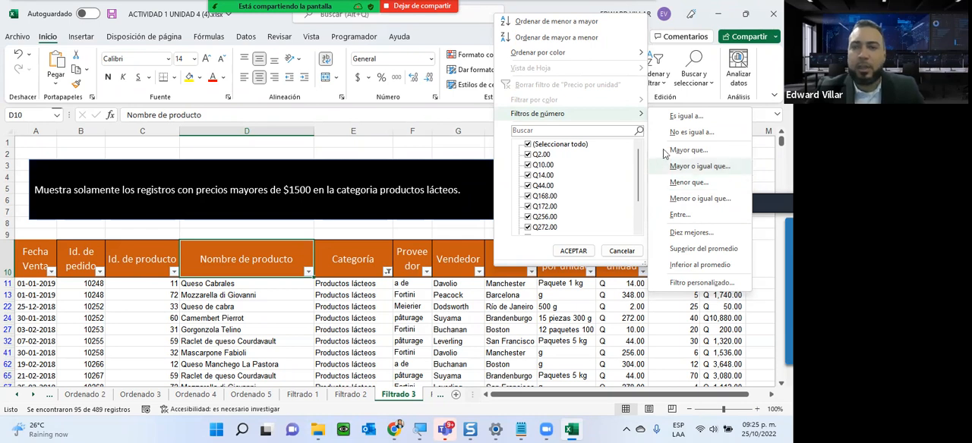
pyautogui.click(687, 150)
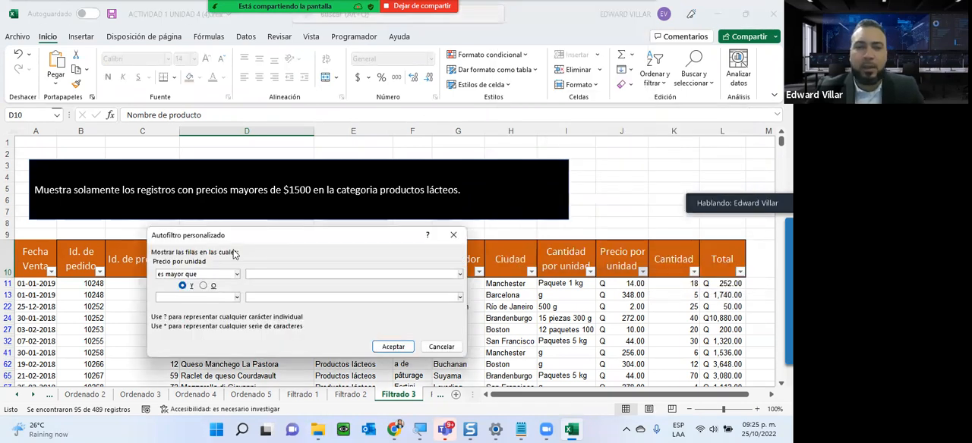
pyautogui.write('1500')
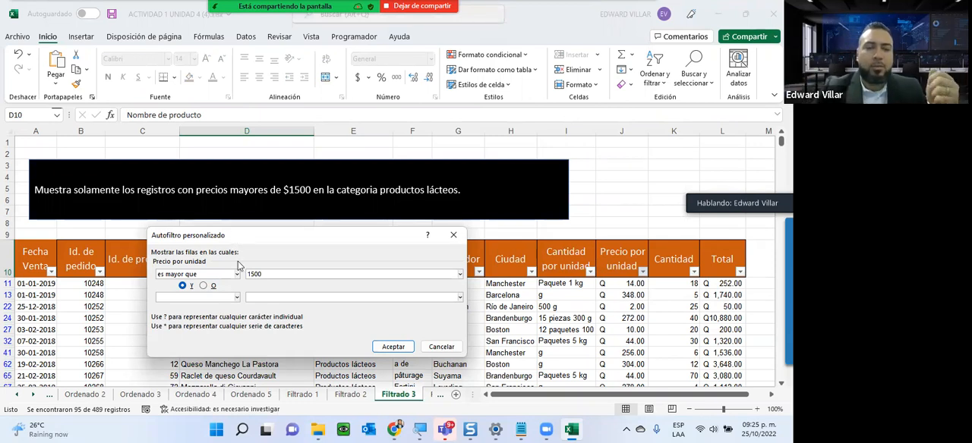
pyautogui.click(391, 346)
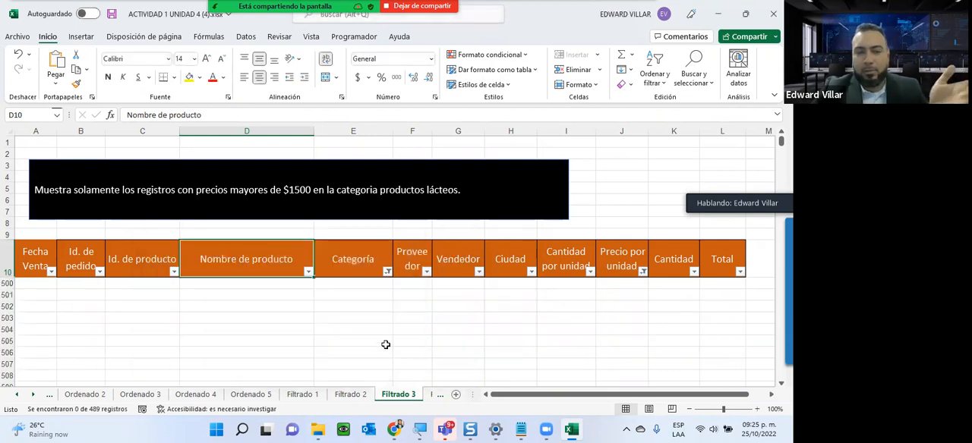
# - Set the Precio por unidad number filter to values greater than 150 and look through the filtered dairy rows
pyautogui.click(642, 276)
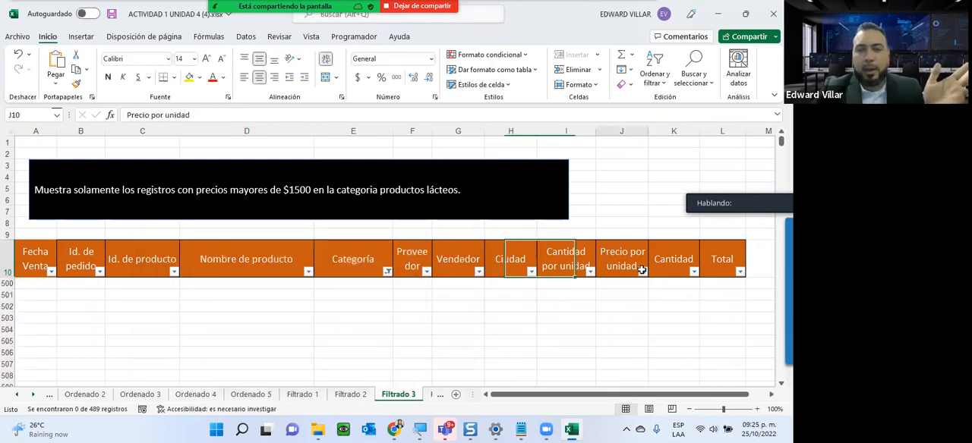
pyautogui.click(643, 273)
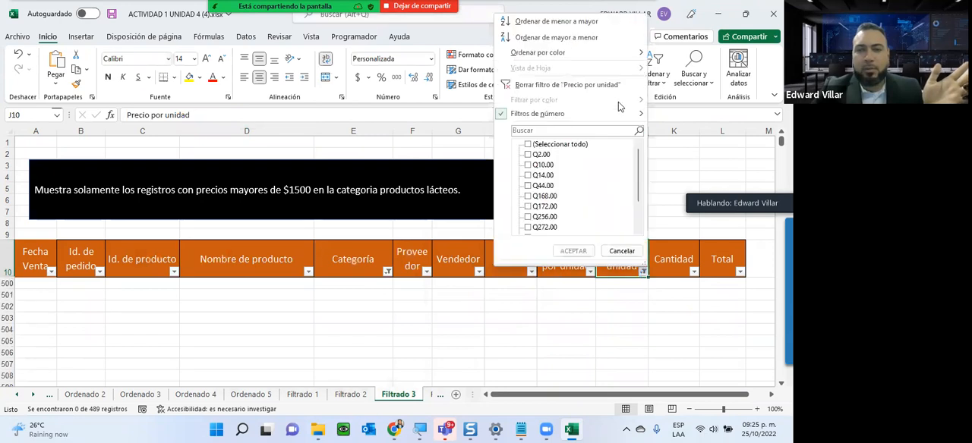
pyautogui.moveTo(626, 116)
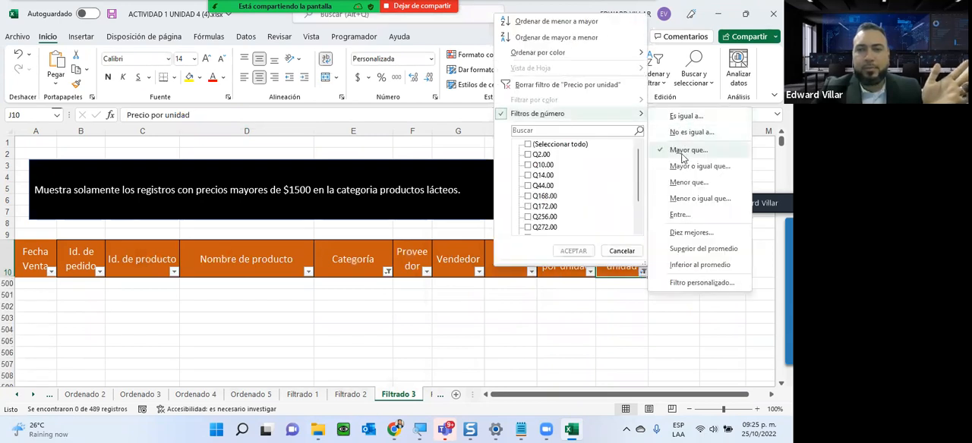
pyautogui.click(683, 152)
pyautogui.click(294, 274)
pyautogui.press('BackSpace')
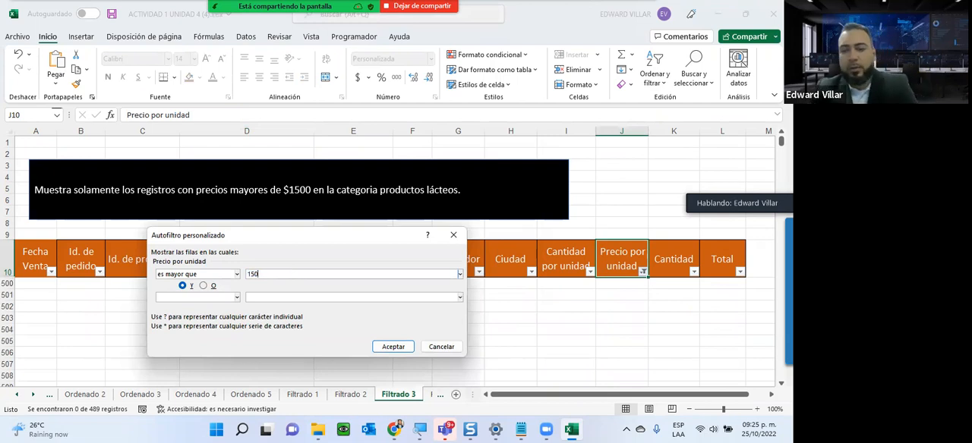
pyautogui.click(377, 346)
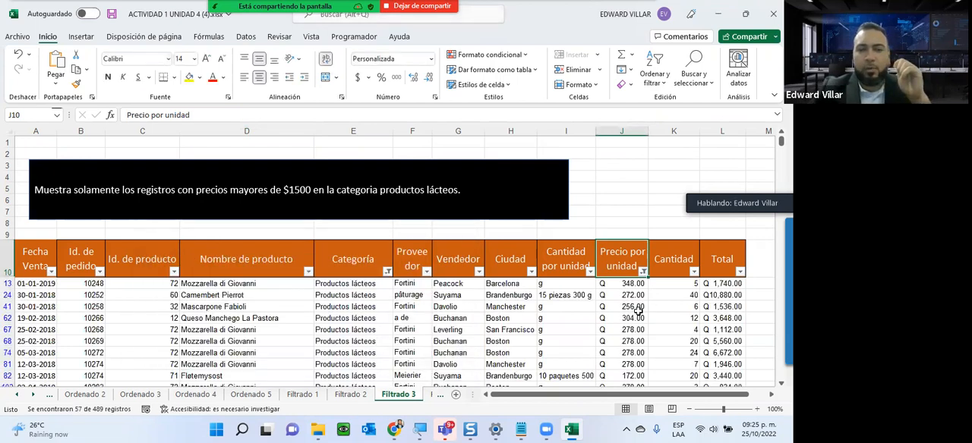
pyautogui.scroll(-18, 638, 311)
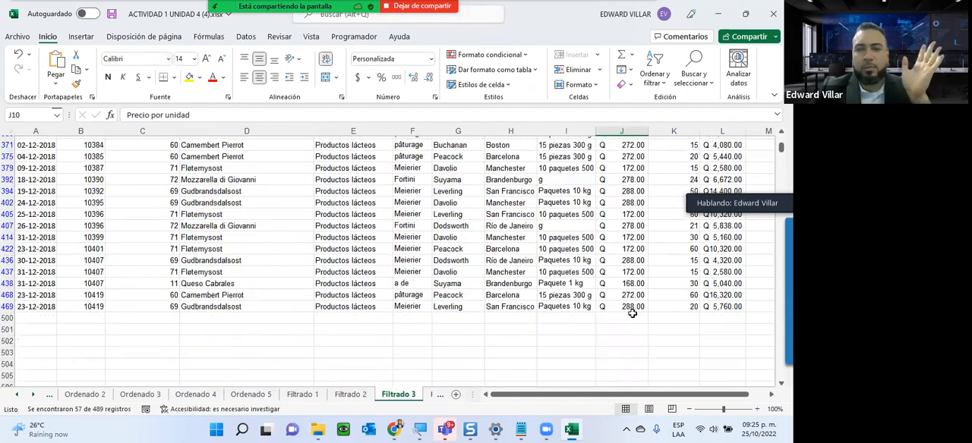
pyautogui.scroll(4, 631, 314)
pyautogui.scroll(15, 632, 314)
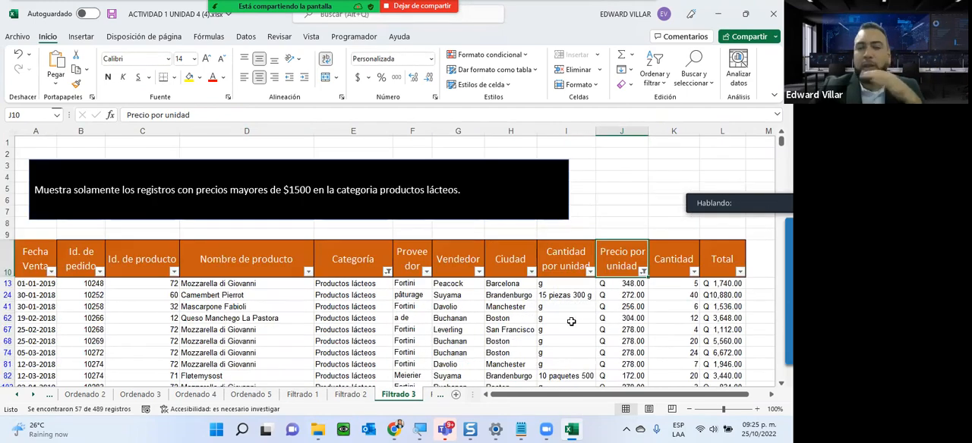
# - Open the Filtrado 4 sheet and read the instruction box above the table
pyautogui.click(33, 396)
pyautogui.click(32, 395)
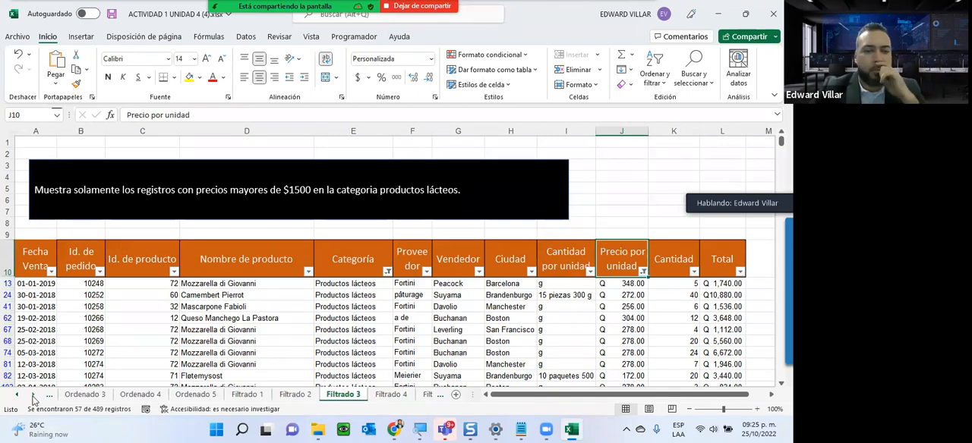
pyautogui.click(391, 395)
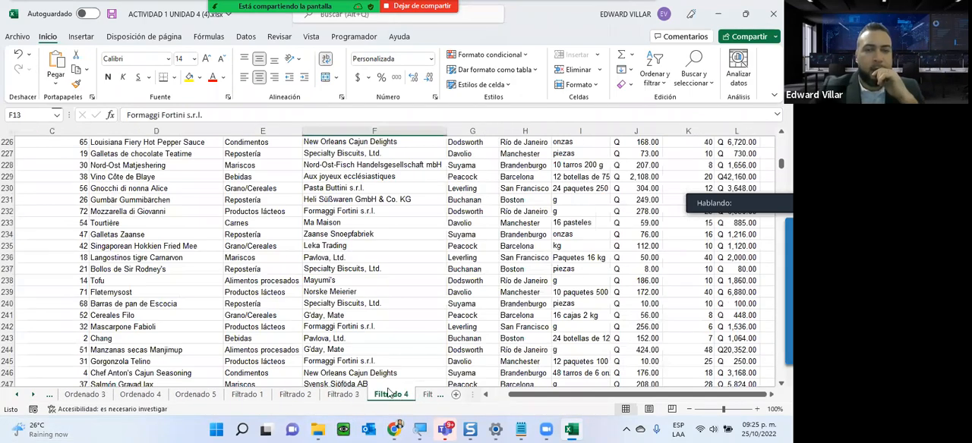
pyautogui.scroll(15, 347, 361)
pyautogui.scroll(20, 347, 362)
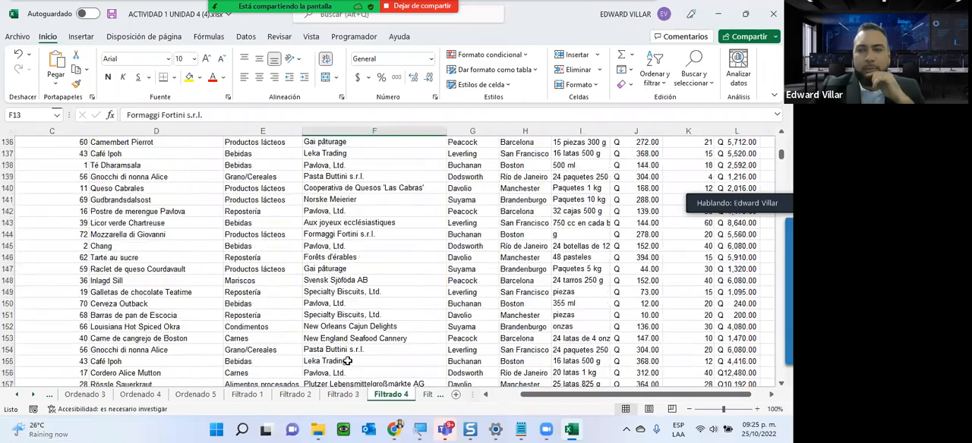
pyautogui.scroll(20, 346, 362)
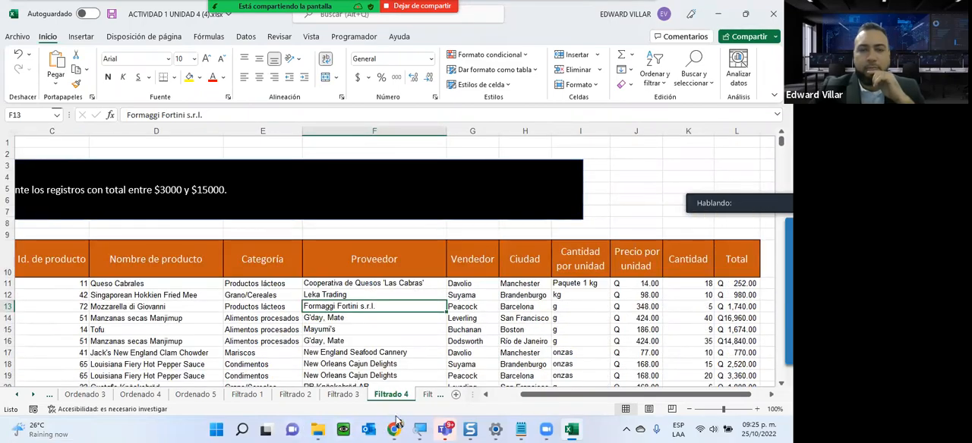
pyautogui.moveTo(523, 395); pyautogui.dragTo(506, 396)
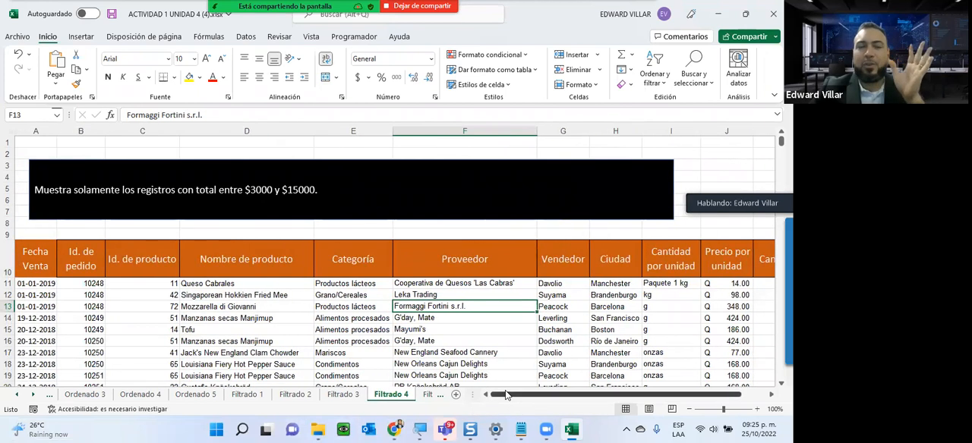
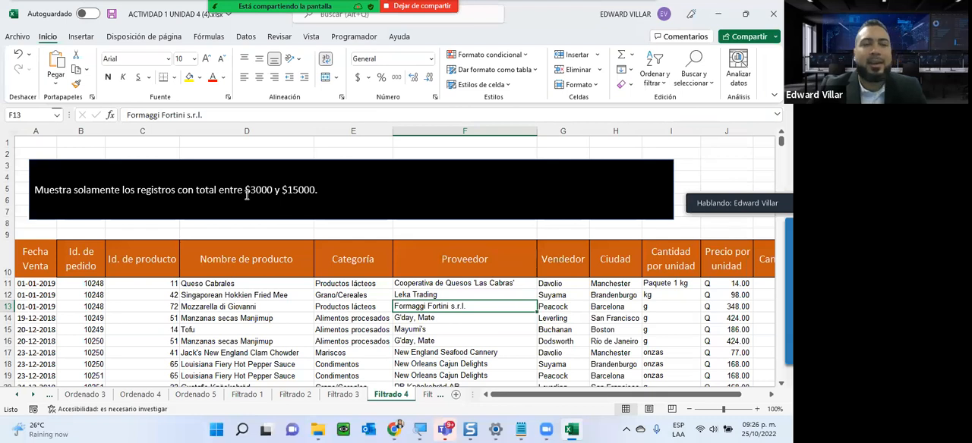
# - Examine the Total column of the Filtrado 4 table for amounts within and outside the $3000 to $15000 range
pyautogui.moveTo(612, 398); pyautogui.dragTo(637, 400)
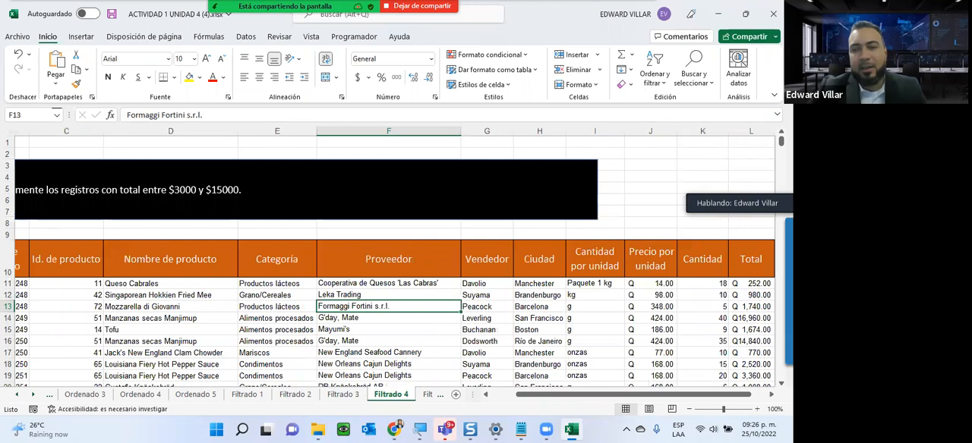
pyautogui.click(754, 319)
pyautogui.click(749, 339)
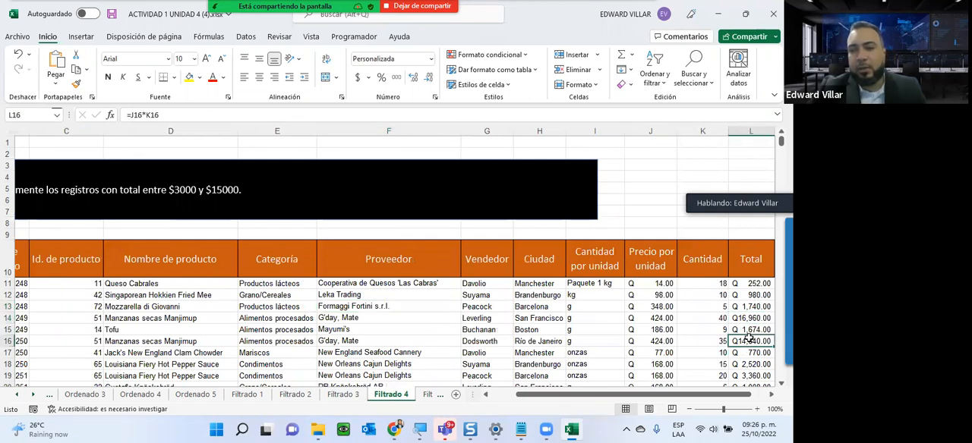
pyautogui.click(755, 377)
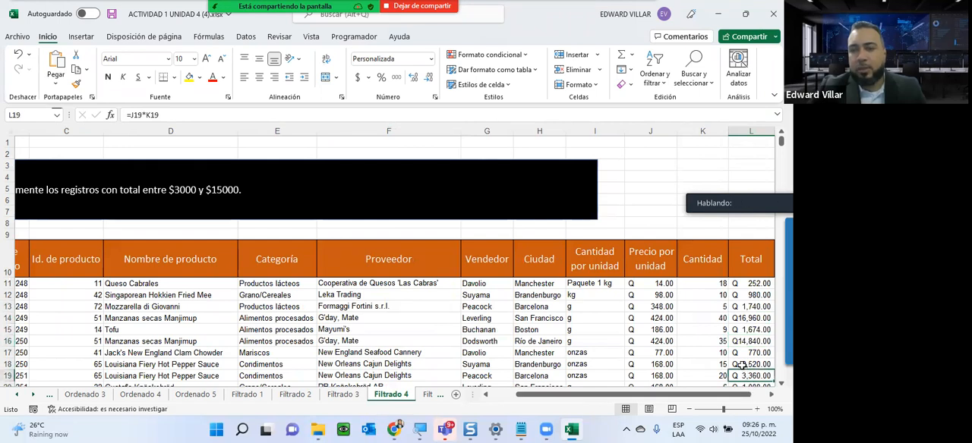
pyautogui.scroll(-1, 743, 367)
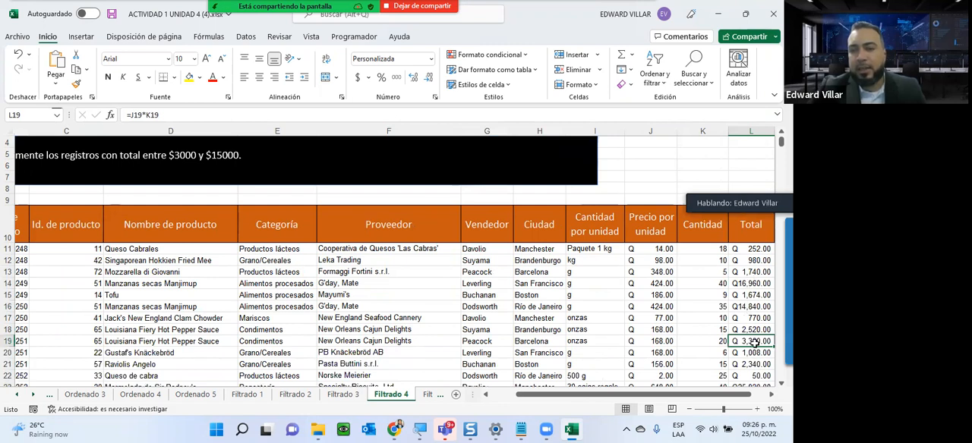
pyautogui.scroll(-1, 753, 345)
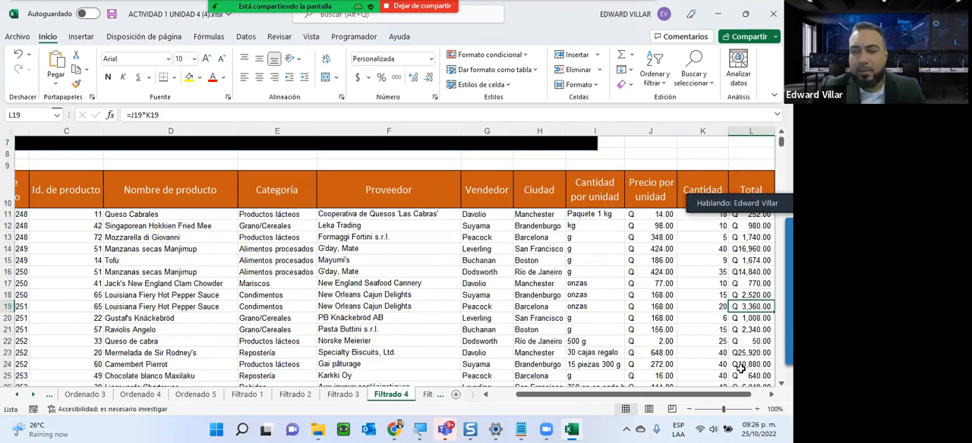
pyautogui.scroll(1, 740, 368)
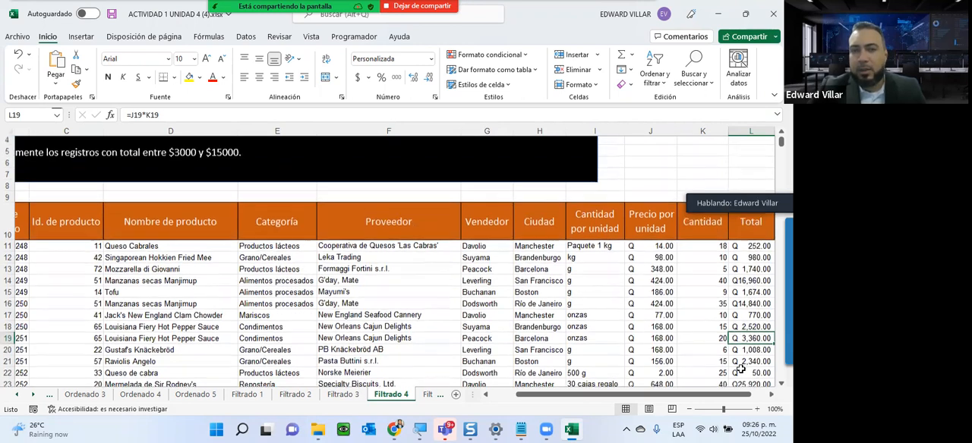
pyautogui.scroll(-2, 740, 368)
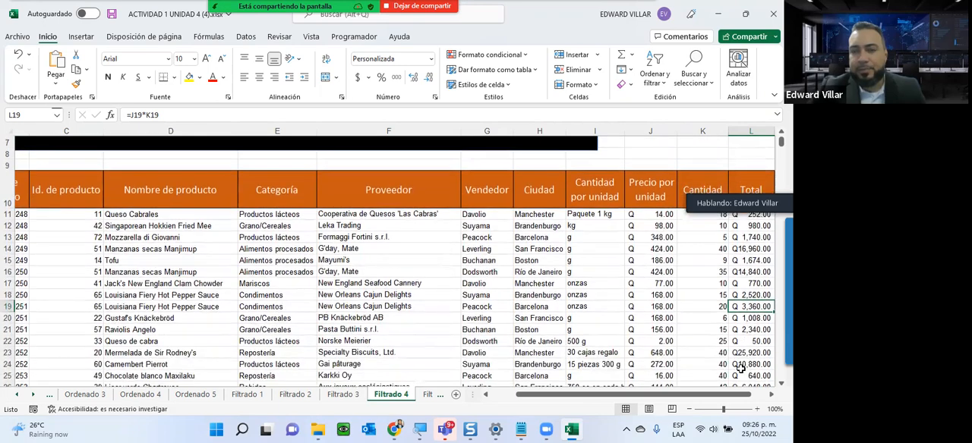
pyautogui.scroll(-1, 754, 357)
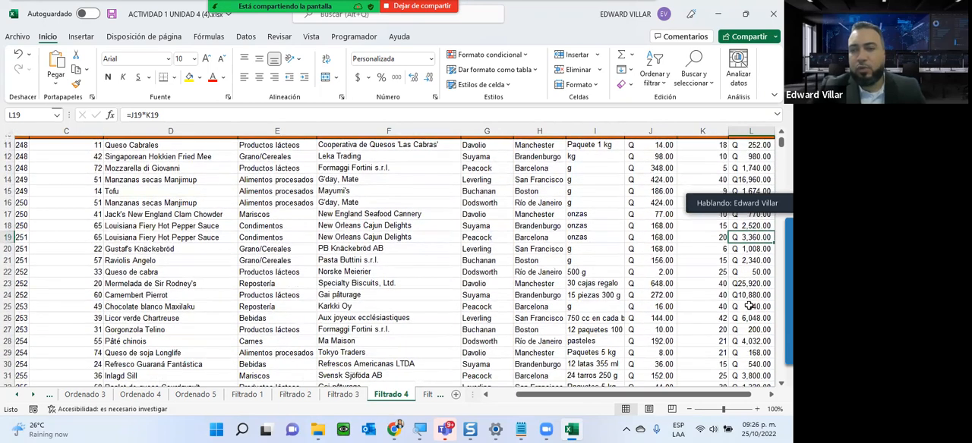
pyautogui.scroll(-2, 751, 341)
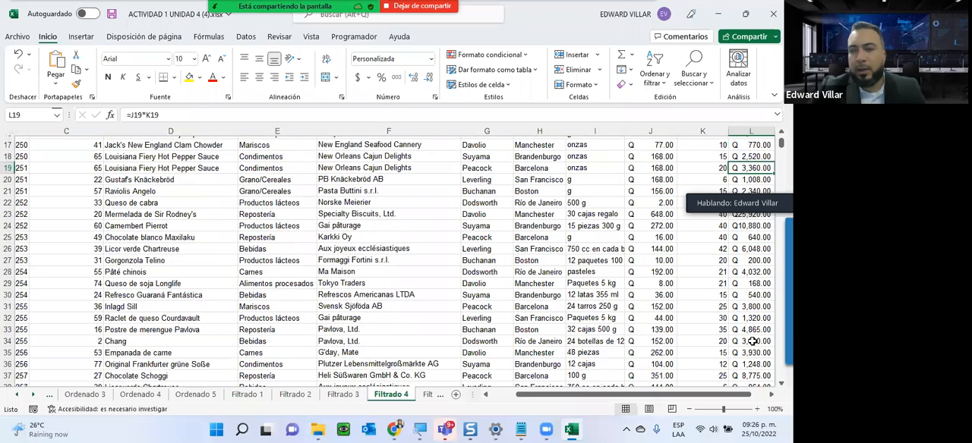
pyautogui.scroll(-2, 752, 338)
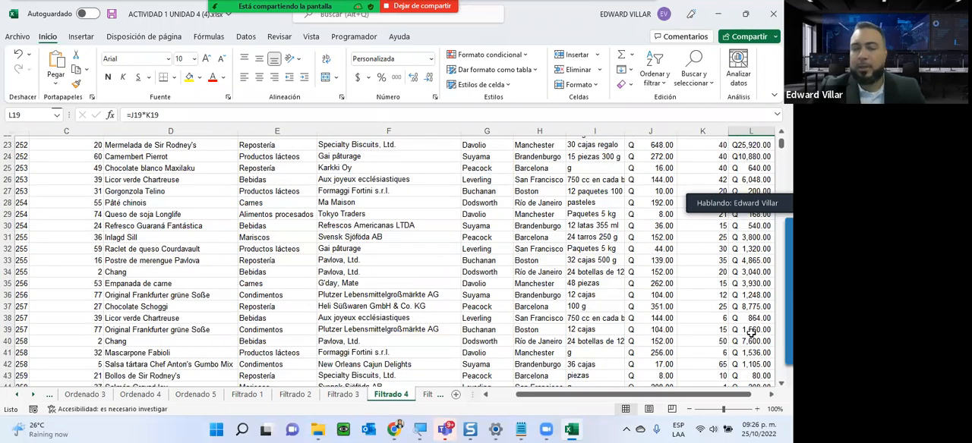
pyautogui.scroll(1, 651, 372)
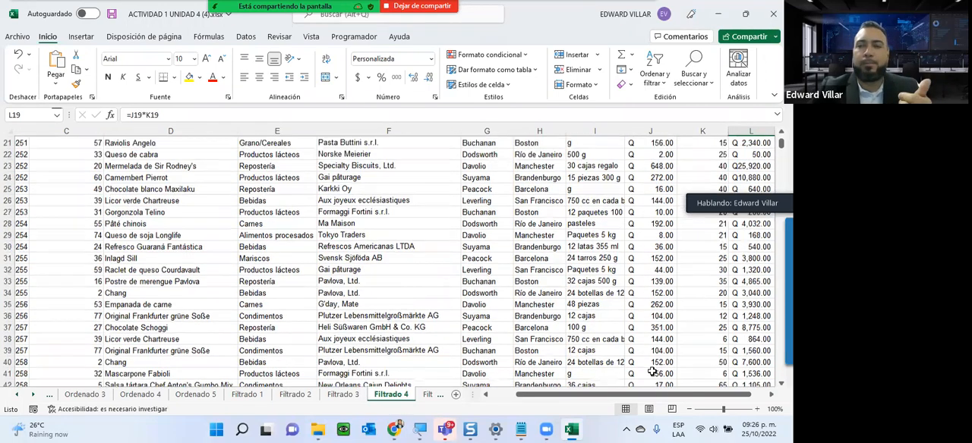
# - Sort the Filtrado 4 table by Total from smallest to largest, expanding the selection to the adjacent columns
pyautogui.scroll(7, 651, 372)
pyautogui.click(742, 286)
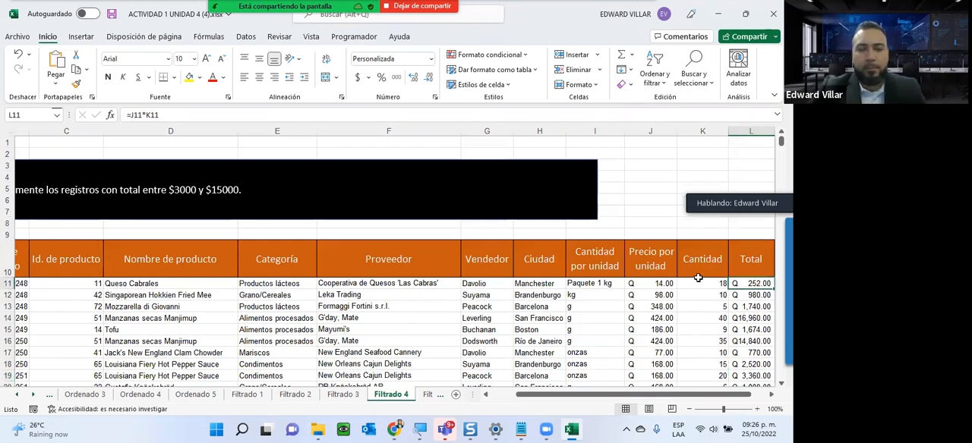
pyautogui.hotkey('ctrl', 'shift', 'Down')
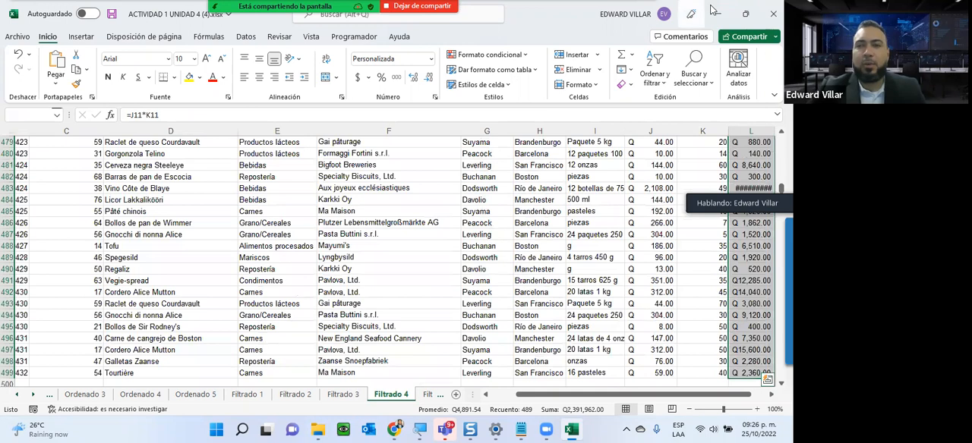
pyautogui.click(657, 84)
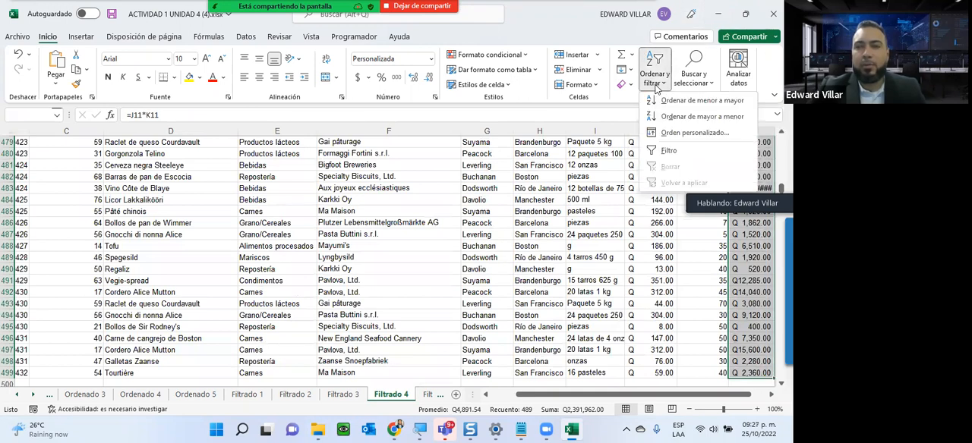
pyautogui.click(702, 102)
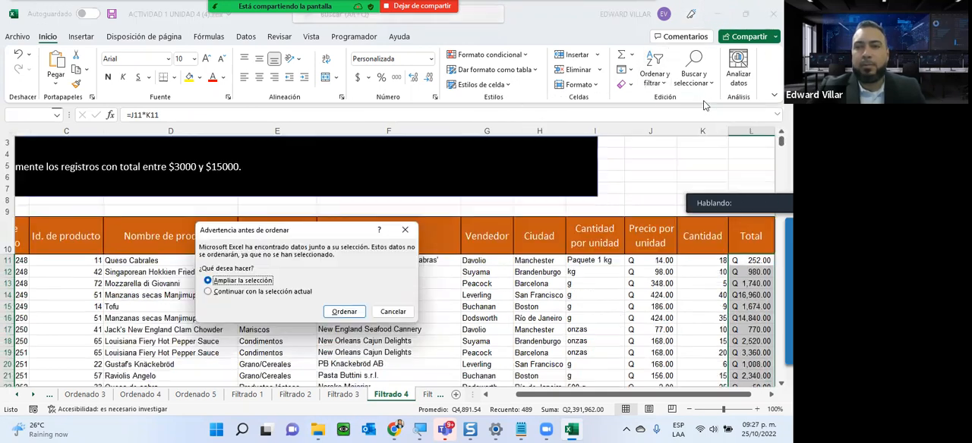
pyautogui.click(343, 311)
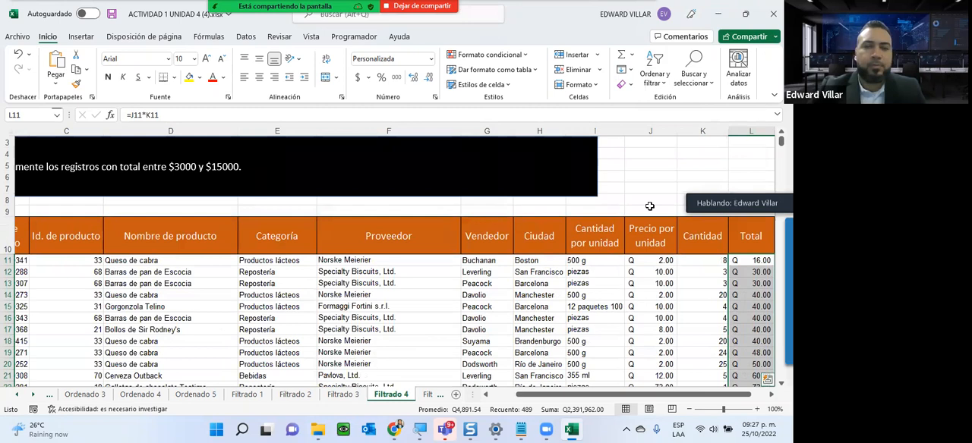
# - Turn on filtering for the header row of the Filtrado 4 table
pyautogui.click(752, 228)
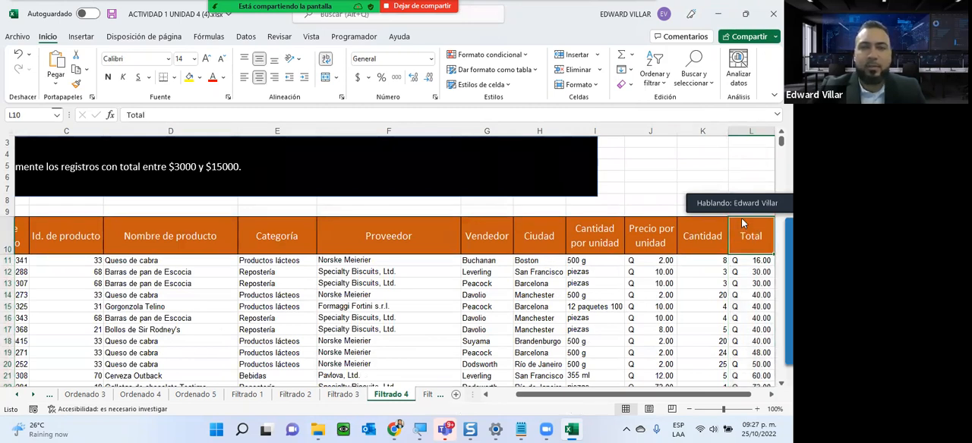
pyautogui.click(654, 72)
pyautogui.click(659, 154)
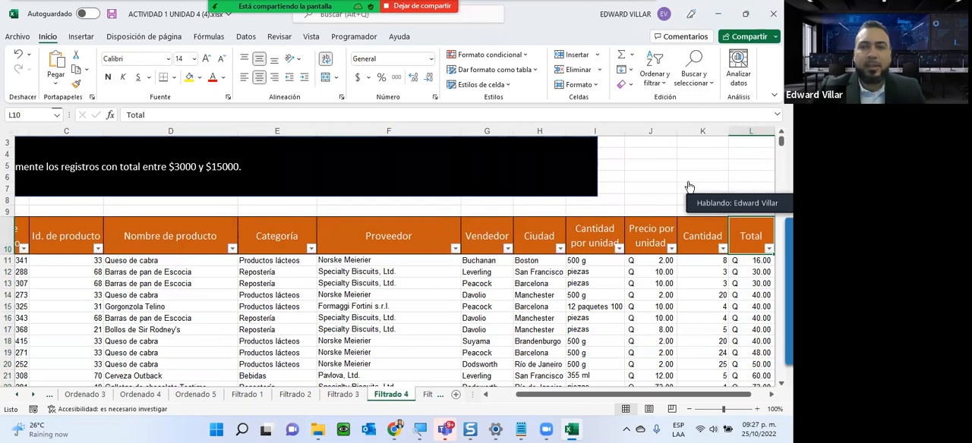
# - Apply a between number filter to the Total column, from 3000 to 15000 inclusive
pyautogui.click(767, 249)
pyautogui.moveTo(671, 261)
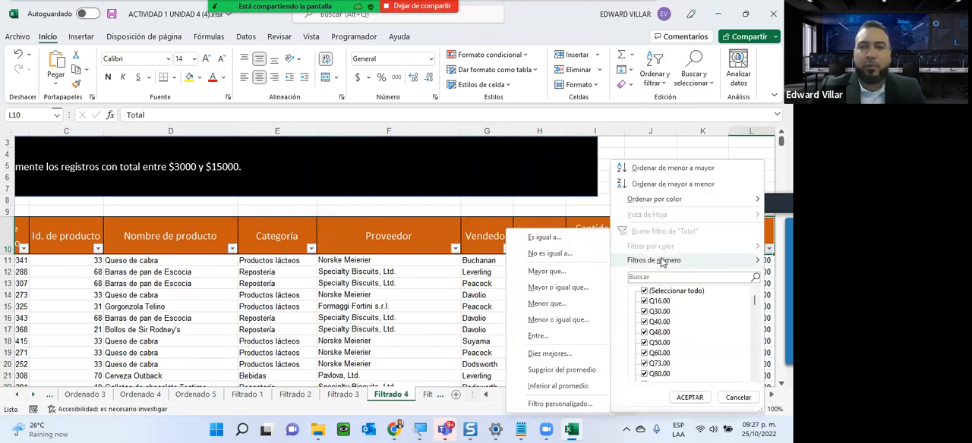
pyautogui.click(538, 336)
pyautogui.write('3000')
pyautogui.click(303, 297)
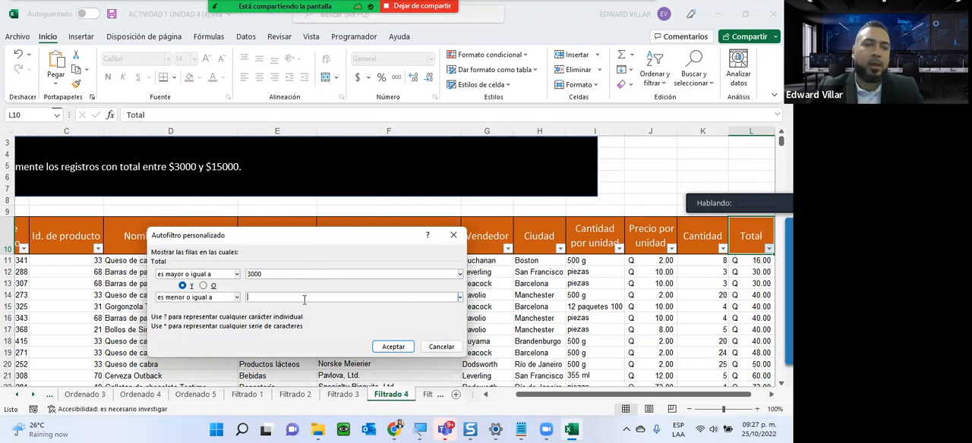
pyautogui.write('15000')
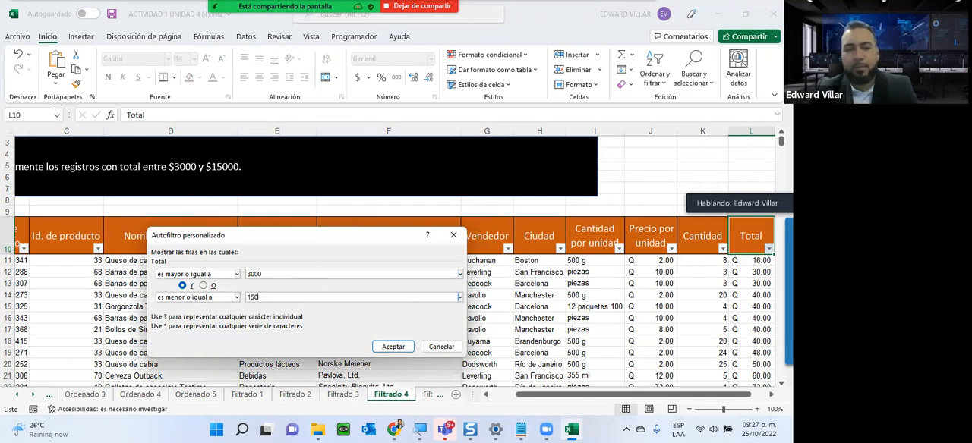
pyautogui.click(390, 347)
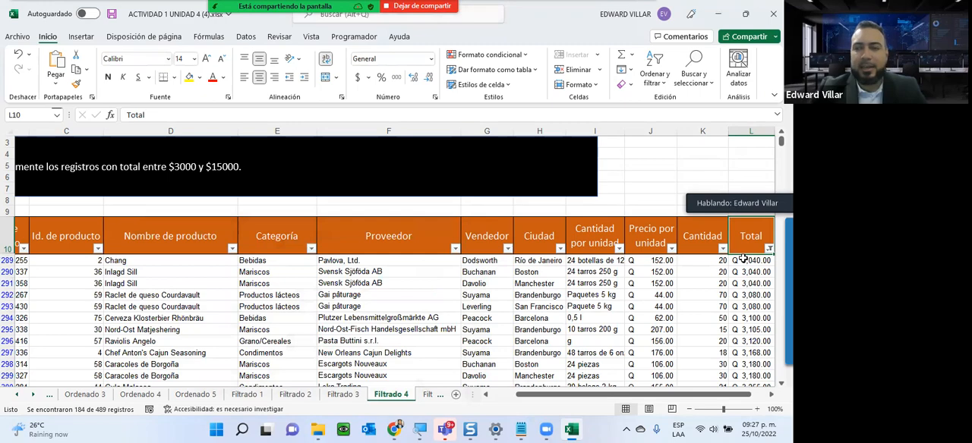
# - Look through the filtered rows down to the end of the table to check the range of their totals
pyautogui.scroll(-15, 740, 259)
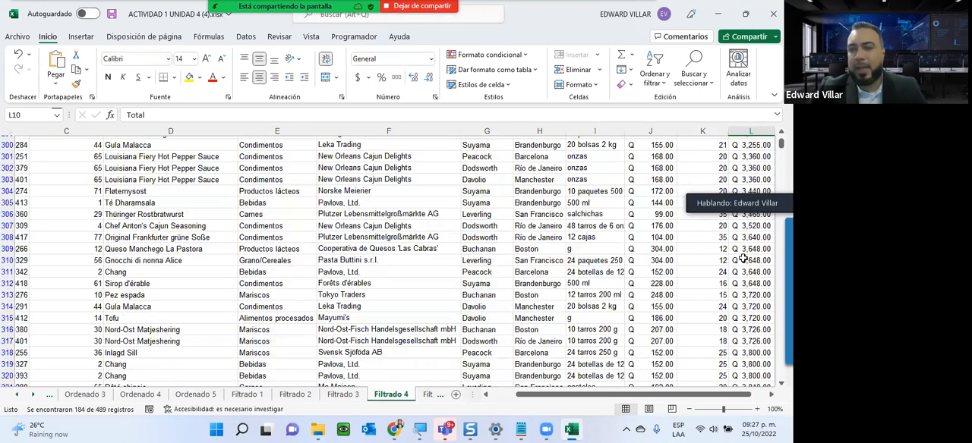
pyautogui.scroll(-13, 740, 259)
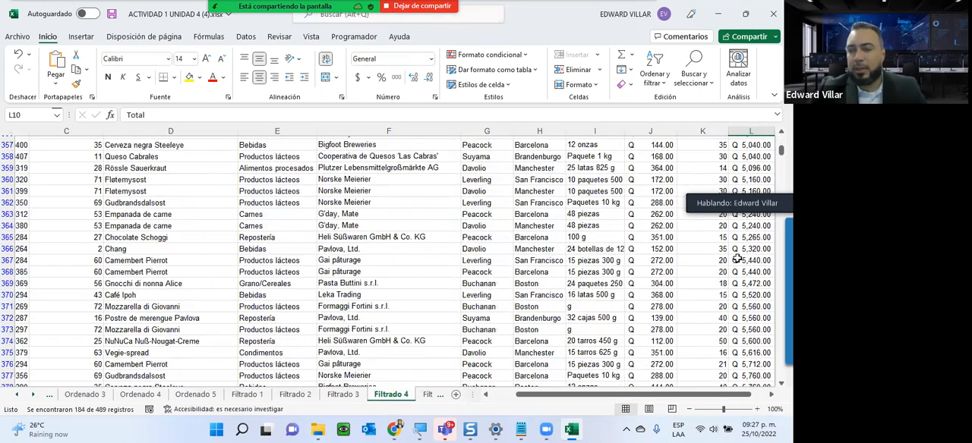
pyautogui.scroll(-20, 736, 259)
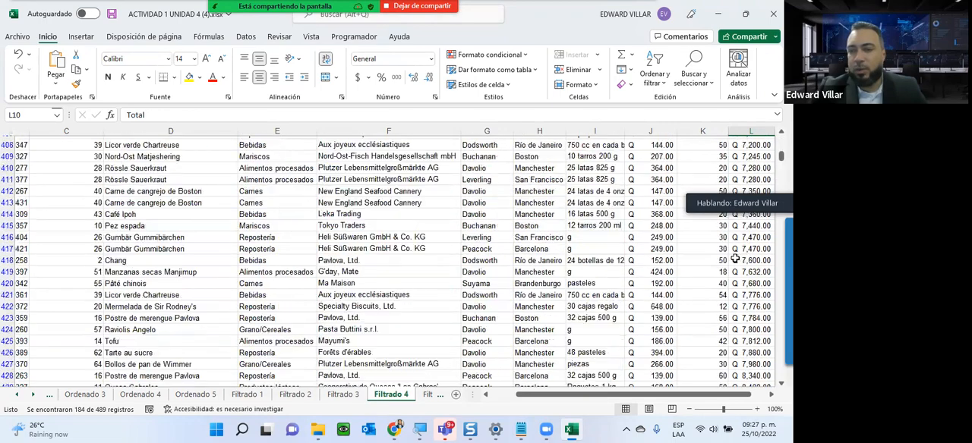
pyautogui.scroll(-4, 736, 260)
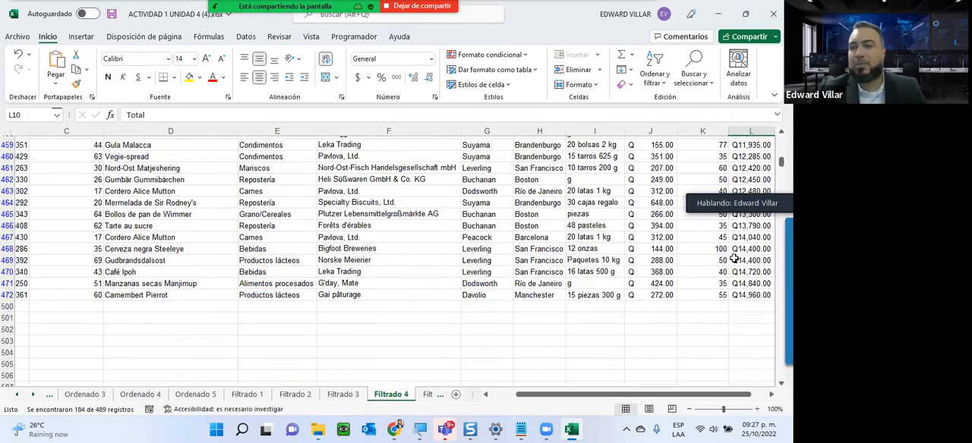
pyautogui.scroll(1, 732, 258)
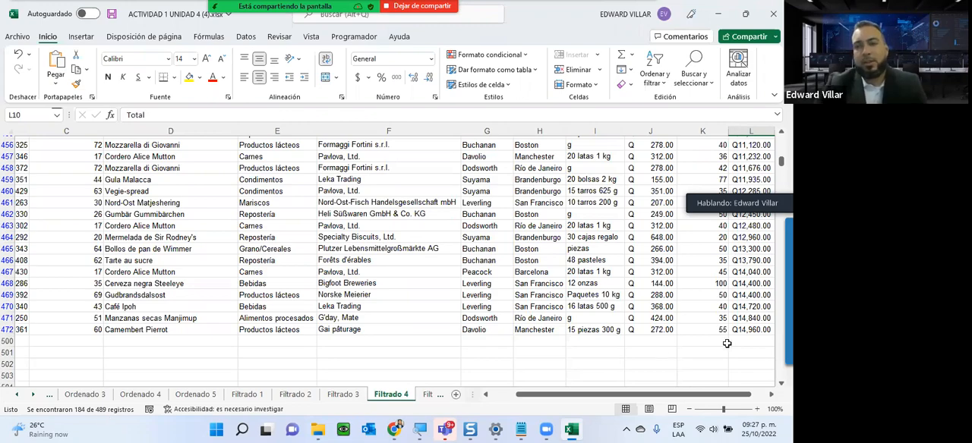
pyautogui.scroll(18, 721, 348)
pyautogui.scroll(6, 704, 351)
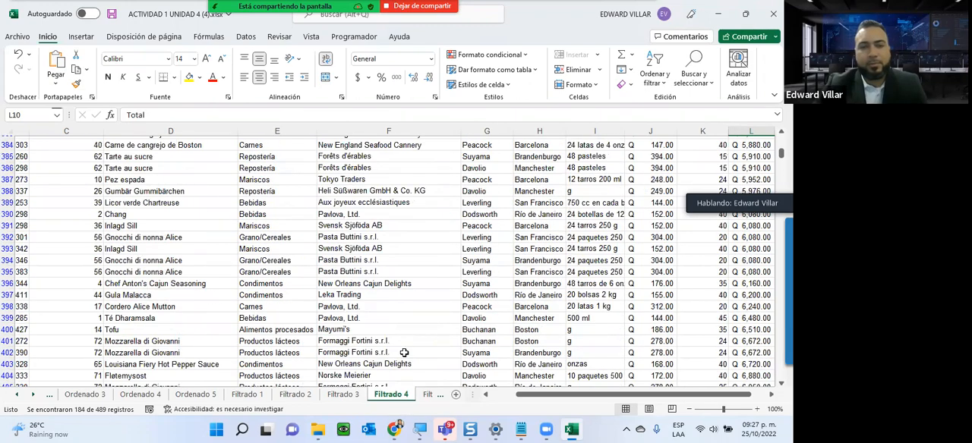
# - On the Filtrado 5 sheet, sort the table by Fecha Venta from oldest to newest, expanding the selection to the adjacent columns
pyautogui.click(429, 395)
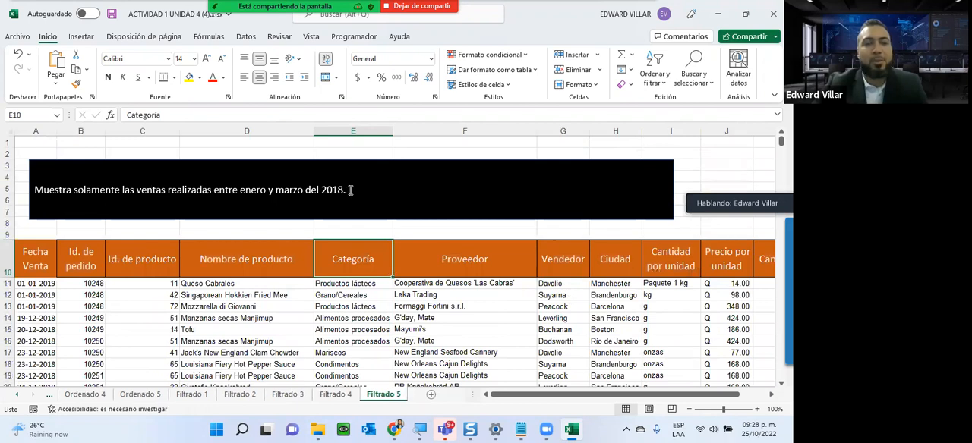
pyautogui.click(25, 285)
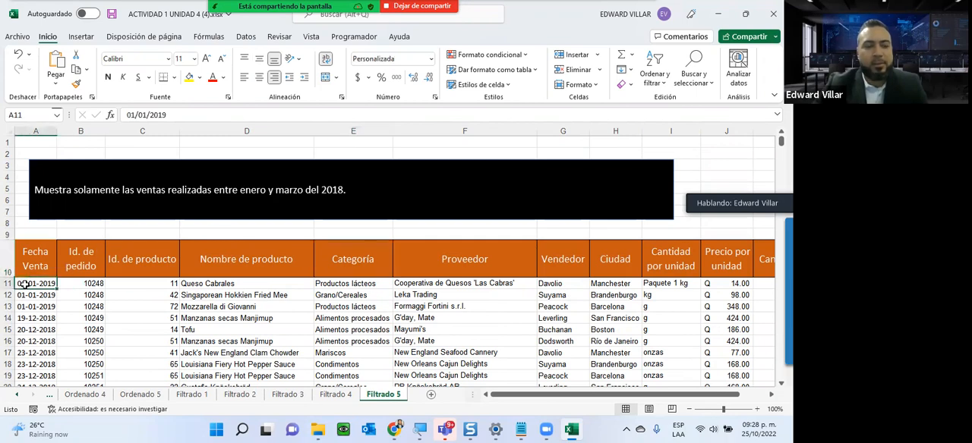
pyautogui.hotkey('ctrl', 'shift', 'Down')
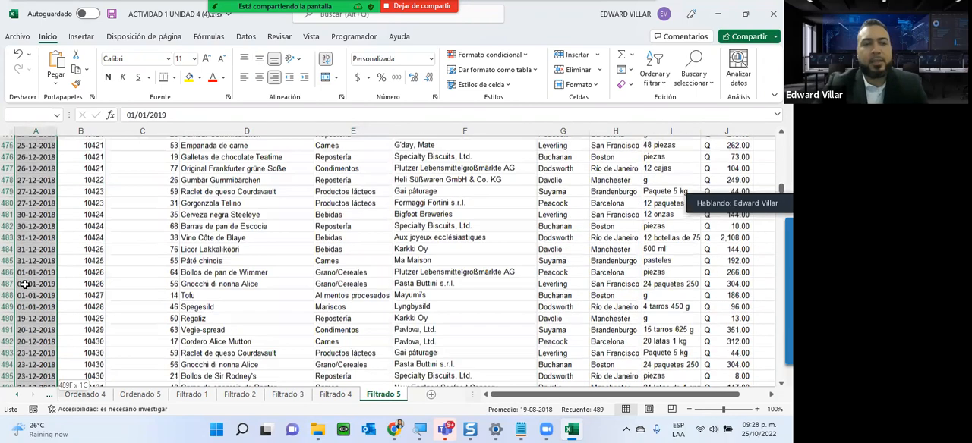
pyautogui.scroll(4, 47, 269)
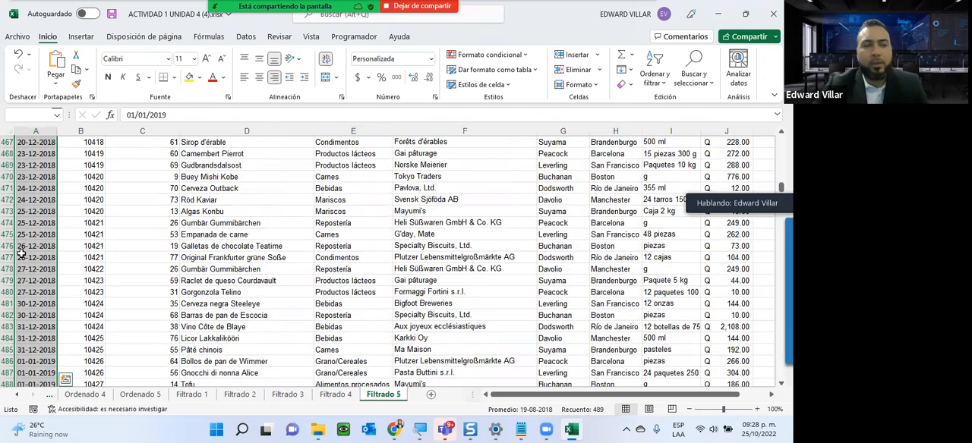
pyautogui.scroll(7, 21, 253)
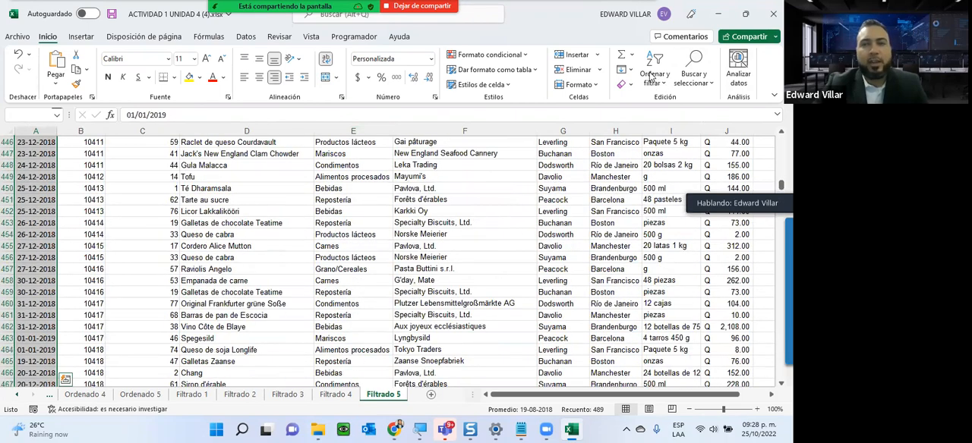
pyautogui.click(651, 77)
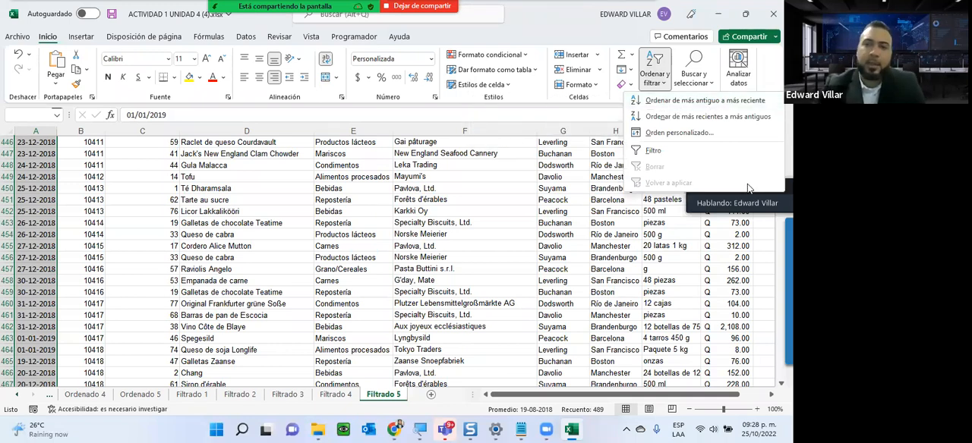
pyautogui.click(735, 104)
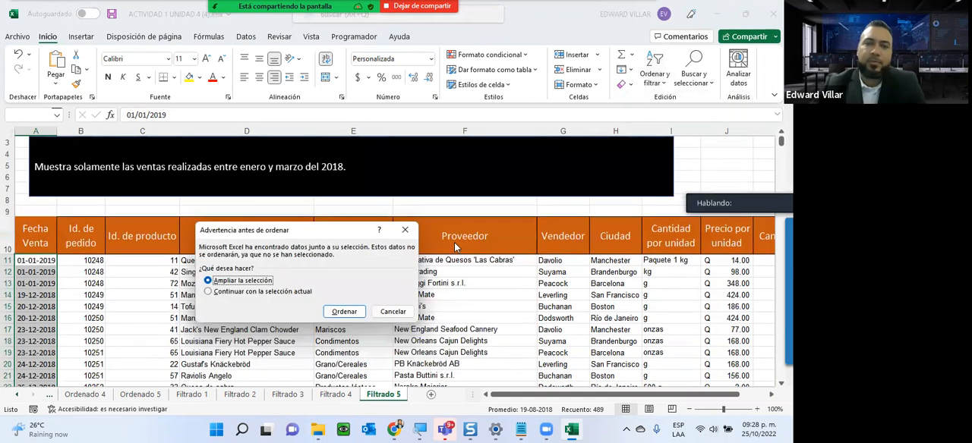
pyautogui.click(326, 311)
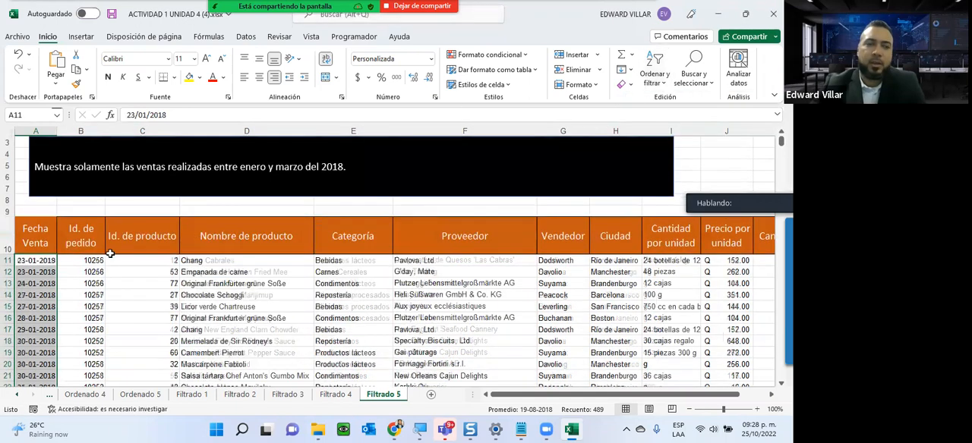
# - Turn on filtering for the header row of the Filtrado 5 table
pyautogui.click(26, 229)
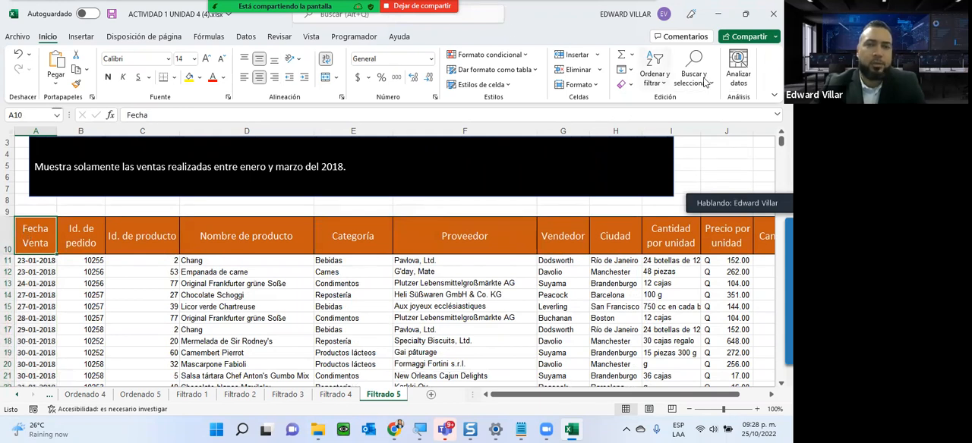
pyautogui.click(654, 76)
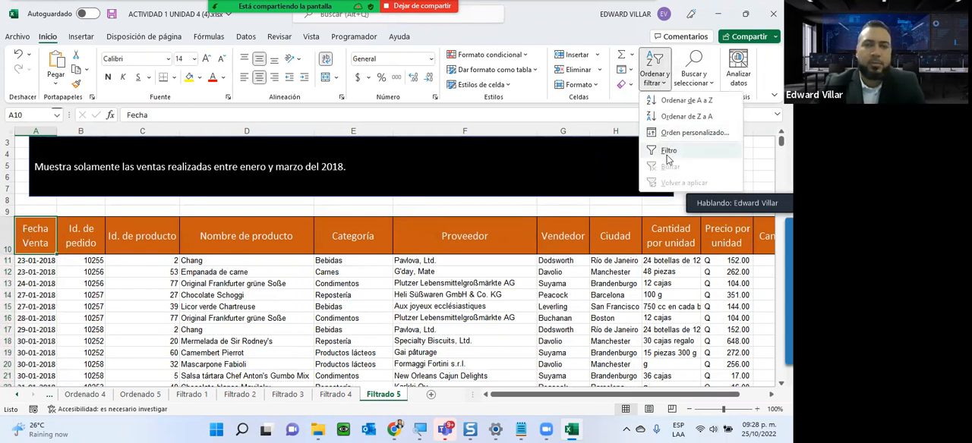
pyautogui.click(669, 152)
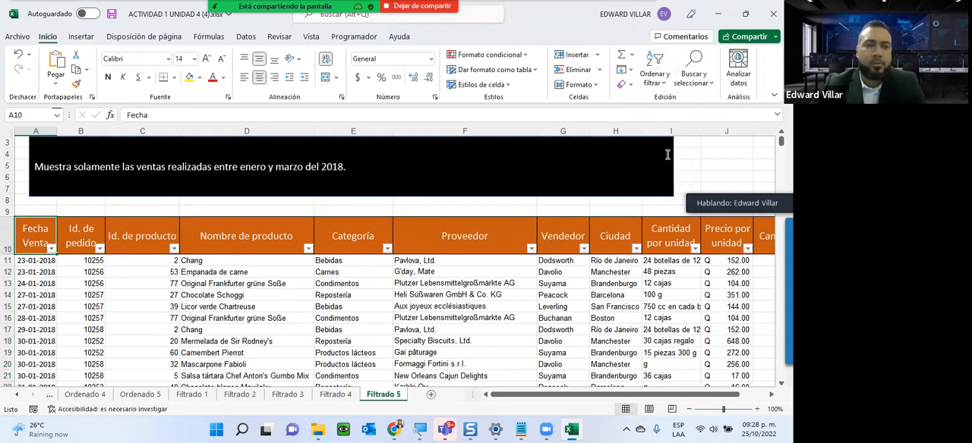
# - Start a between date filter on the Fecha Venta column and enter 11/10/2018 as its earliest date
pyautogui.click(51, 249)
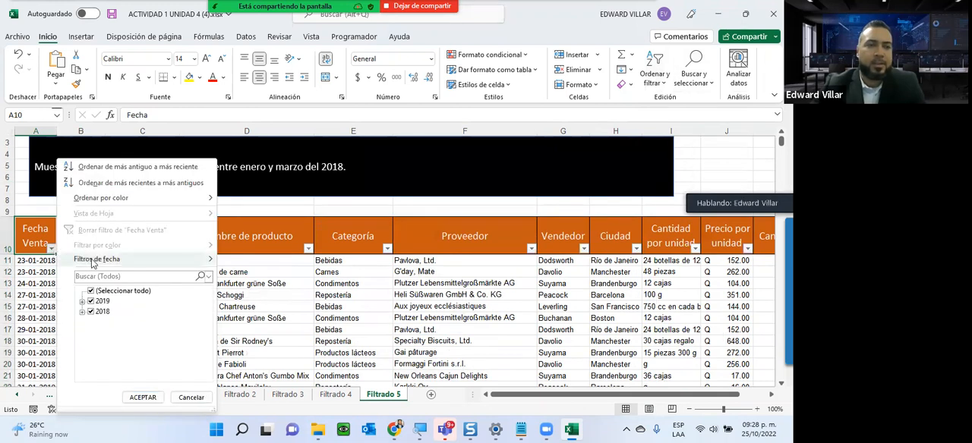
pyautogui.moveTo(95, 260)
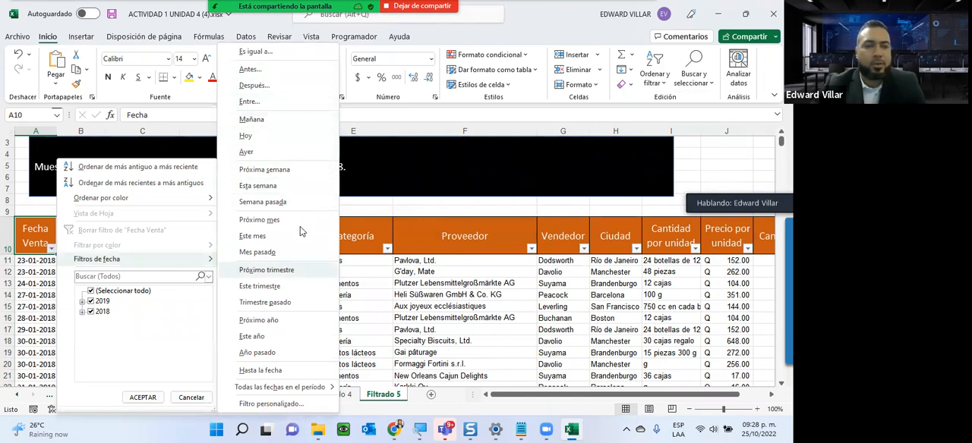
pyautogui.click(298, 104)
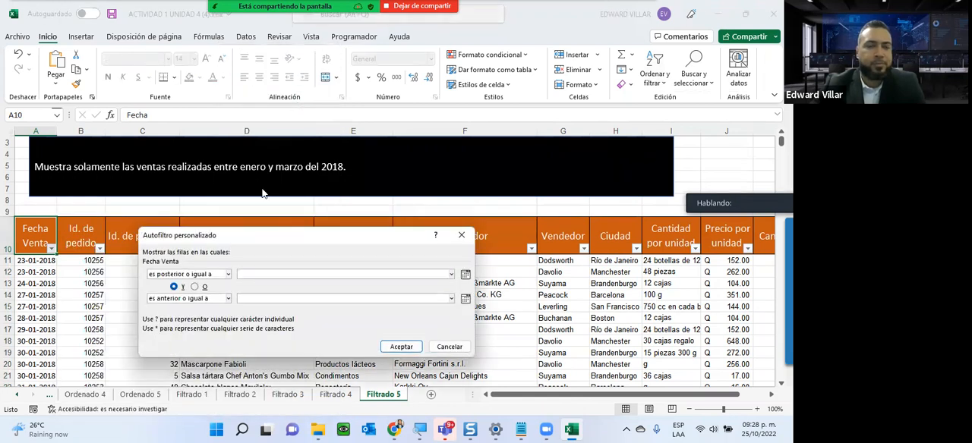
pyautogui.click(466, 275)
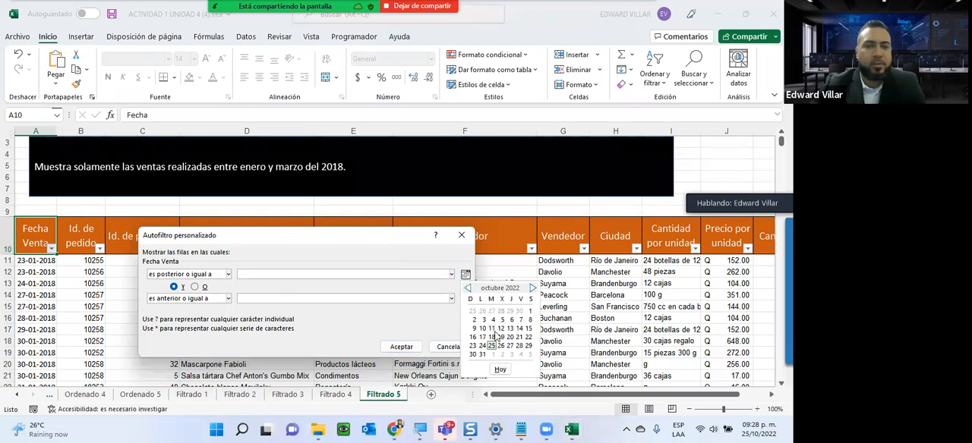
pyautogui.click(495, 329)
pyautogui.click(312, 275)
pyautogui.press('BackSpace')
pyautogui.press('BackSpace')
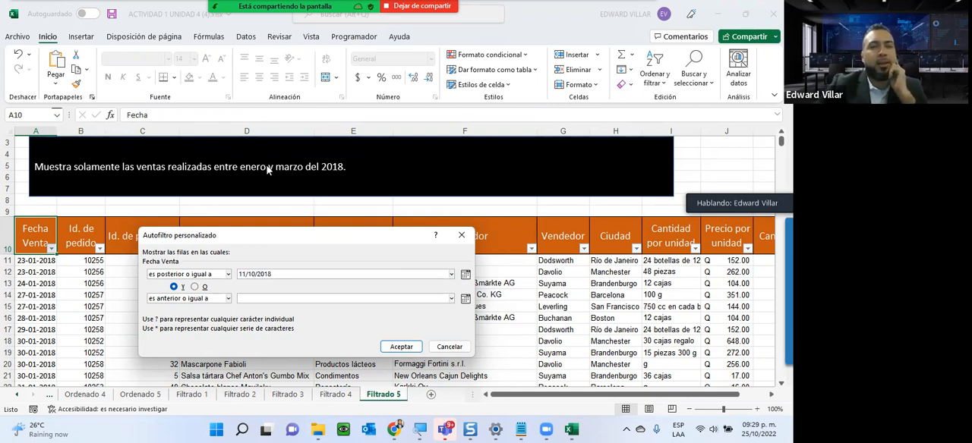
# - Change the day and month of the filter's earliest date so it reads 01/01/2018
pyautogui.click(239, 273)
pyautogui.press('Delete')
pyautogui.press('Delete')
pyautogui.write('01')
pyautogui.press('Right')
pyautogui.press('BackSpace')
pyautogui.press('BackSpace')
pyautogui.write('01')
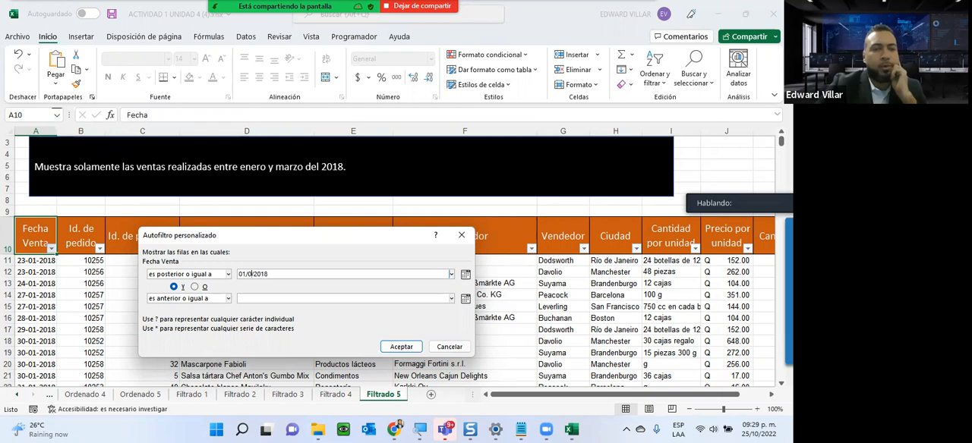
# - Set the filter's latest date to 31/03/2018 and apply the date filter to the Fecha Venta column
pyautogui.doubleClick(300, 274)
pyautogui.hotkey('ctrl', 'c')
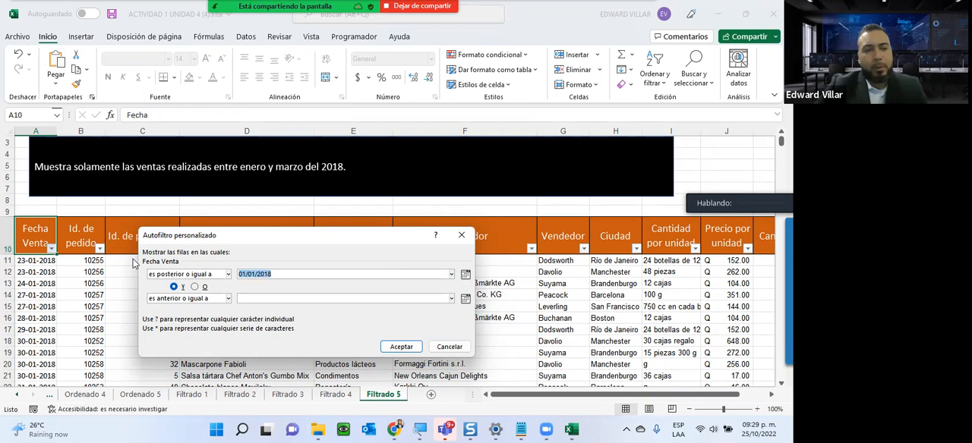
pyautogui.click(303, 297)
pyautogui.hotkey('ctrl', 'v')
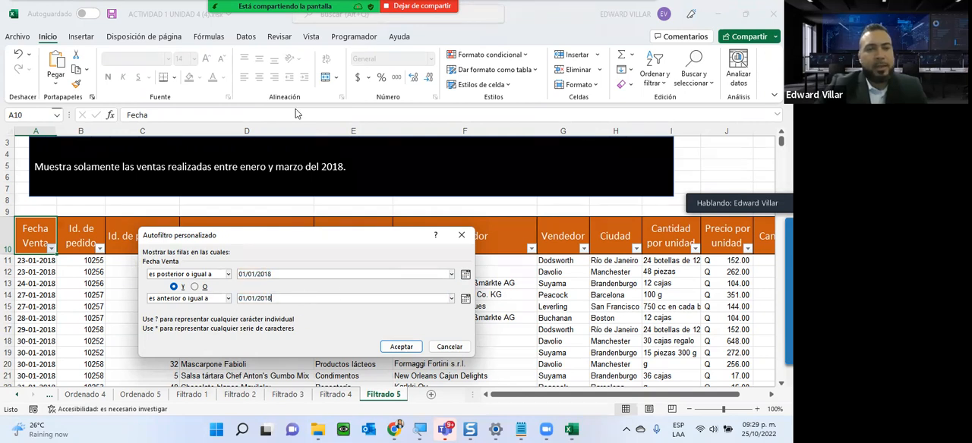
pyautogui.click(466, 300)
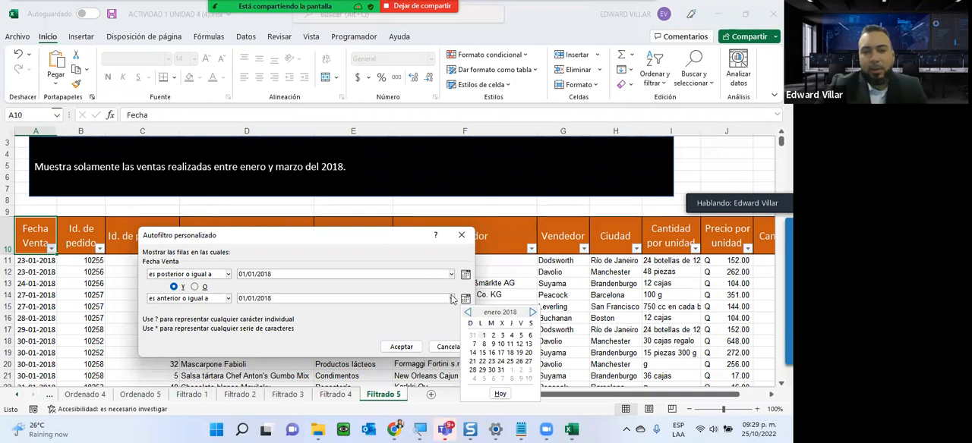
pyautogui.click(533, 313)
pyautogui.click(533, 313)
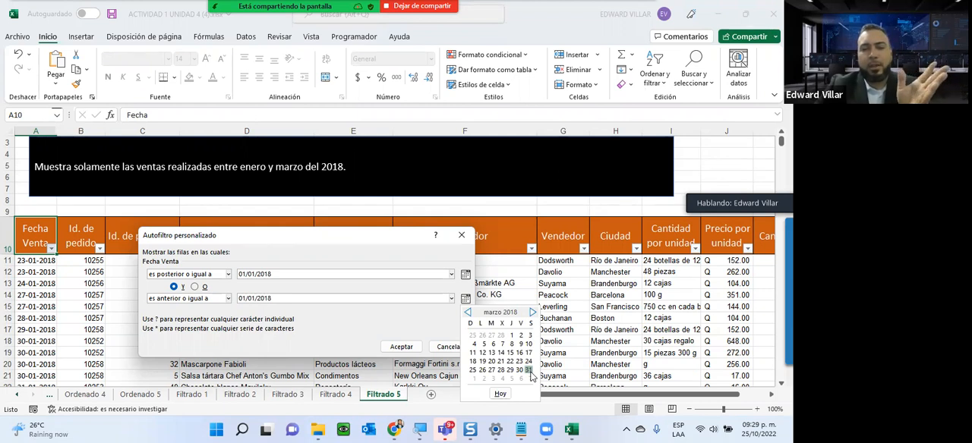
pyautogui.click(529, 371)
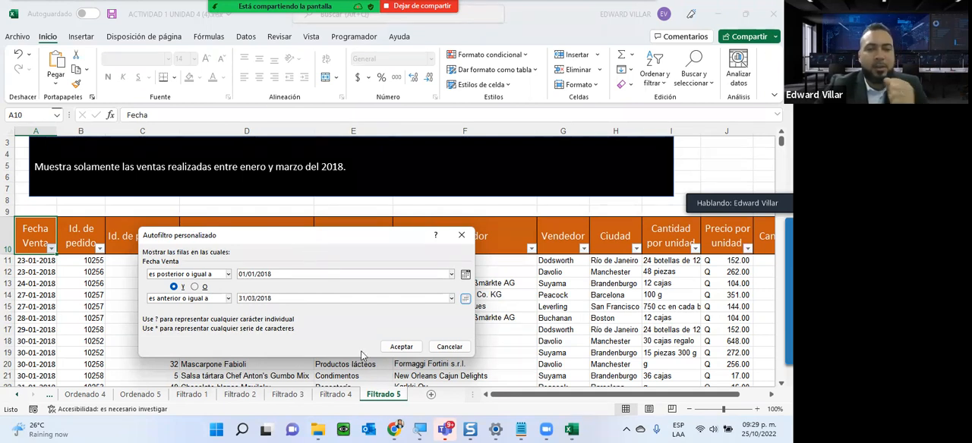
pyautogui.click(400, 347)
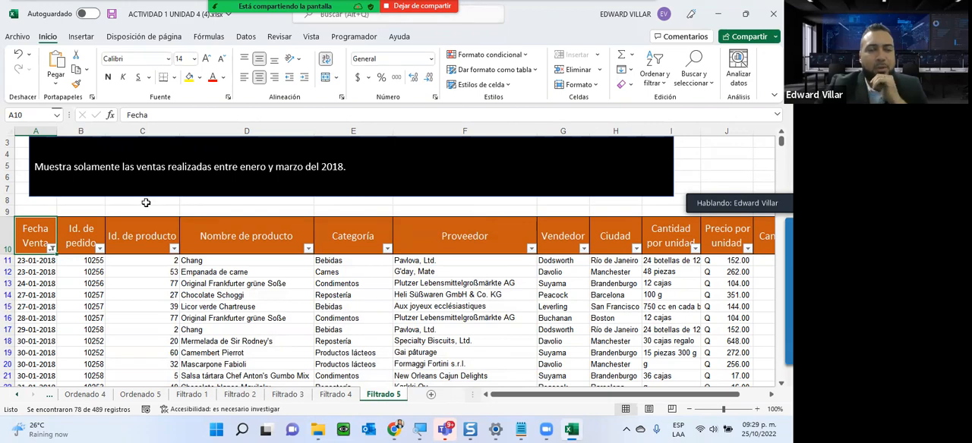
# - Look through the filtered sales down to the last row to check the range of their dates
pyautogui.scroll(-4, 145, 202)
pyautogui.scroll(-17, 48, 226)
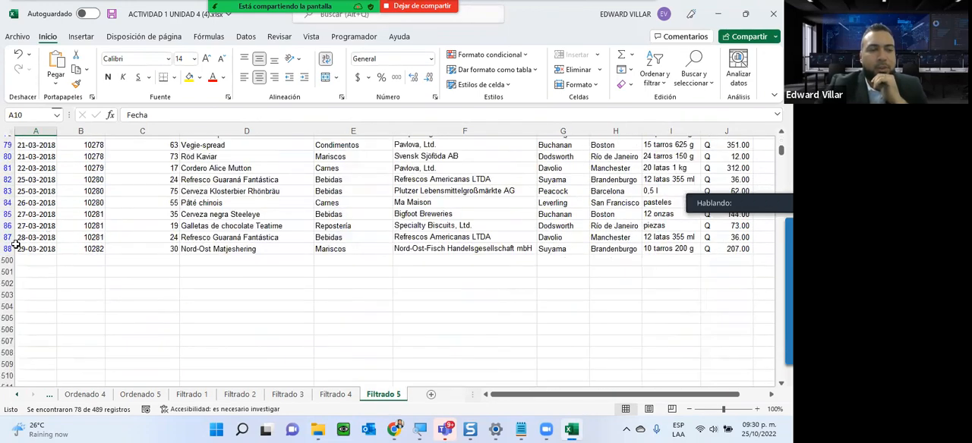
pyautogui.click(43, 249)
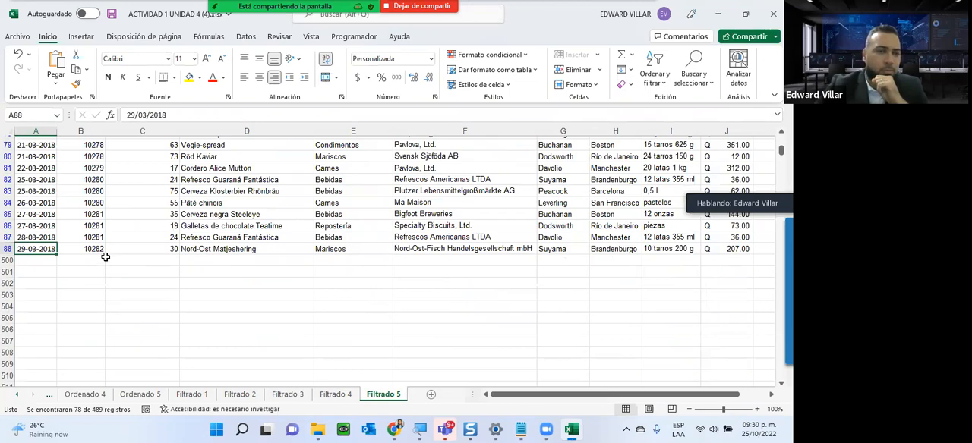
pyautogui.scroll(20, 105, 257)
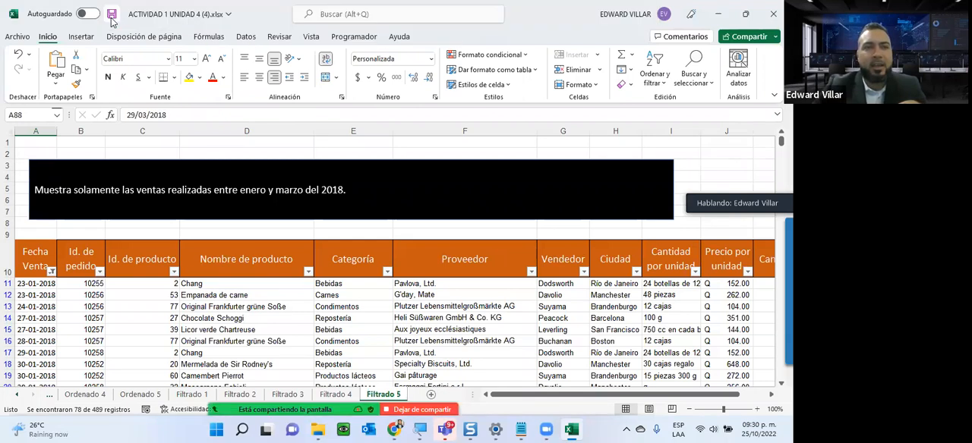
# - Switch to the course page in Chrome and open the Unidad 5 section on charts, printing and macros
pyautogui.click(717, 13)
pyautogui.scroll(-3, 543, 130)
pyautogui.scroll(-4, 541, 132)
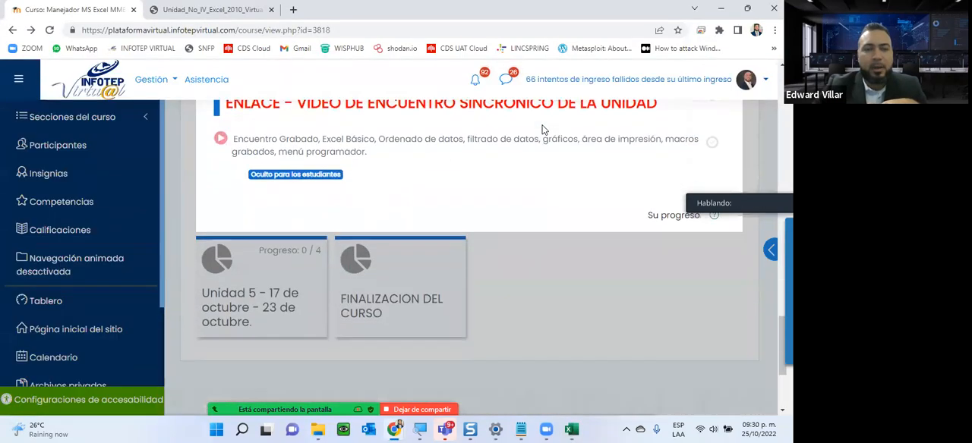
pyautogui.click(230, 220)
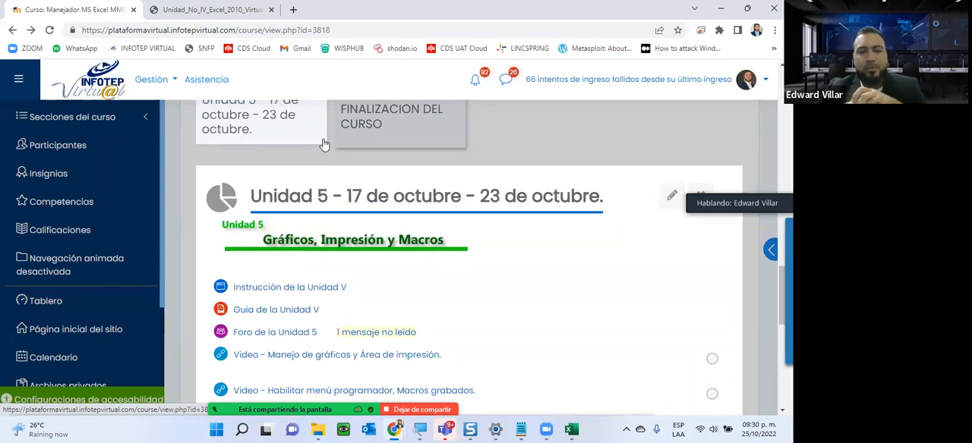
# - Open the Guía de la Unidad V in a new browser tab and close the Unidad IV guide
pyautogui.rightClick(294, 313)
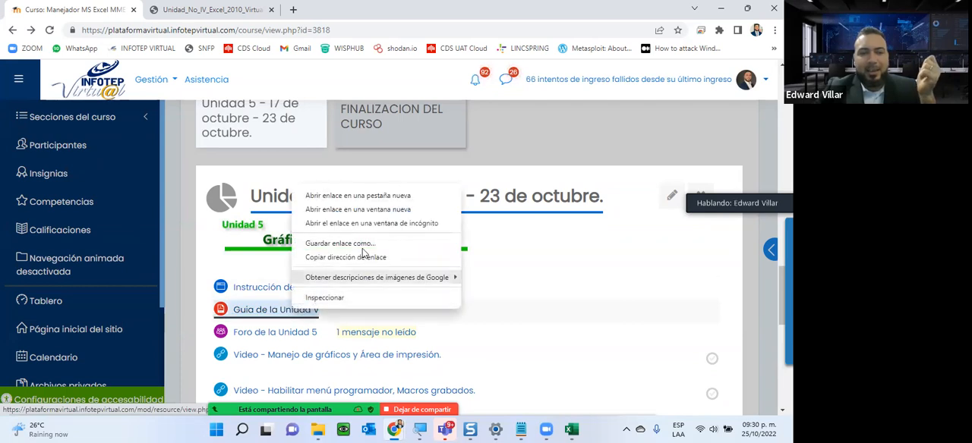
pyautogui.click(357, 196)
pyautogui.click(271, 9)
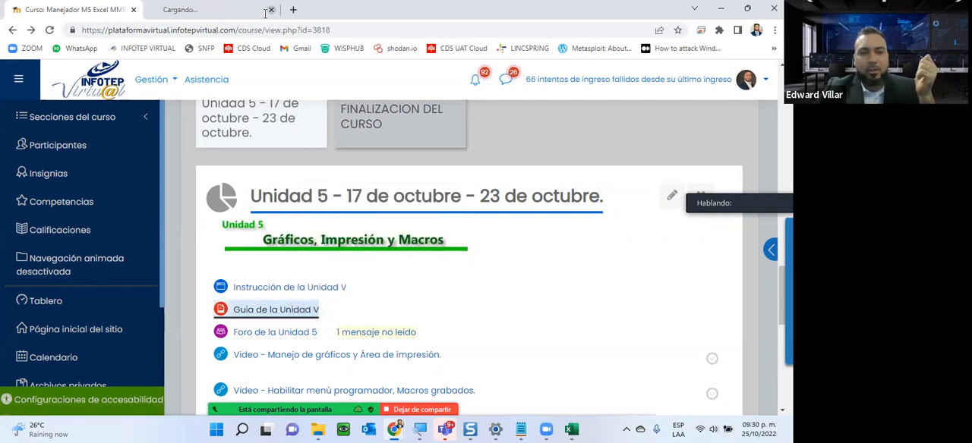
# - Review the instructions and discussion list of the Foro de la Unidad 5 in a separate tab, then close that tab
pyautogui.rightClick(290, 334)
pyautogui.click(350, 220)
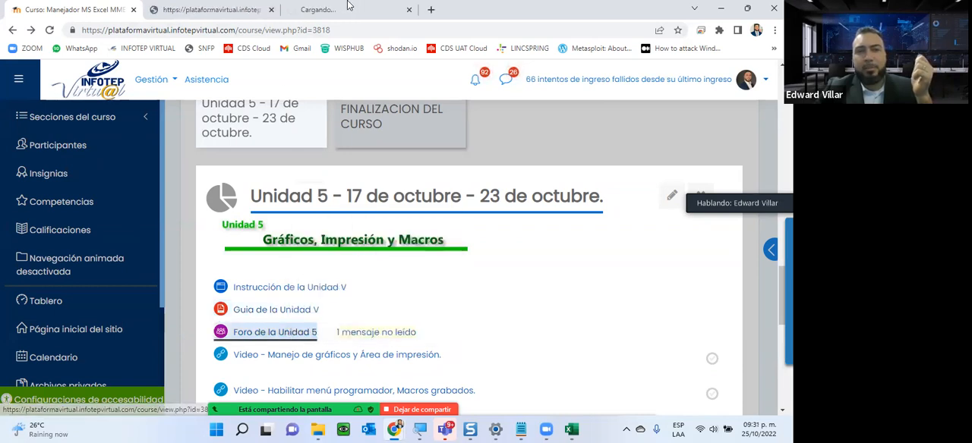
pyautogui.click(348, 8)
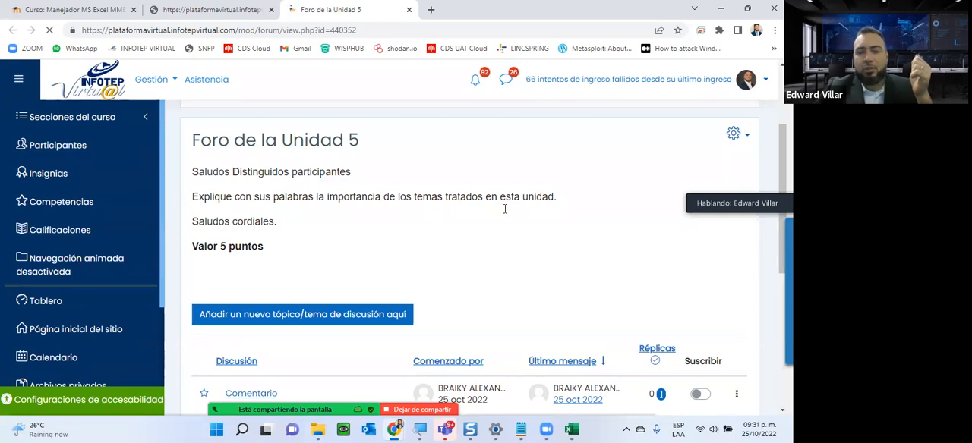
pyautogui.scroll(-2, 487, 204)
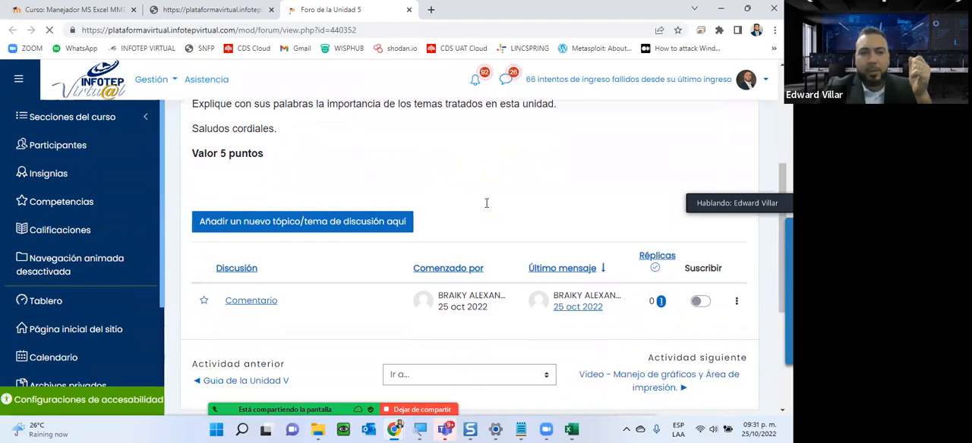
pyautogui.scroll(-2, 487, 204)
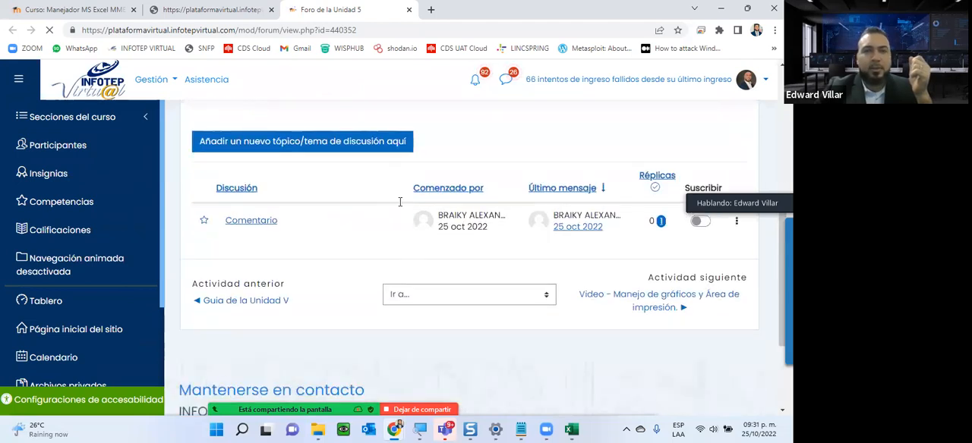
pyautogui.click(409, 9)
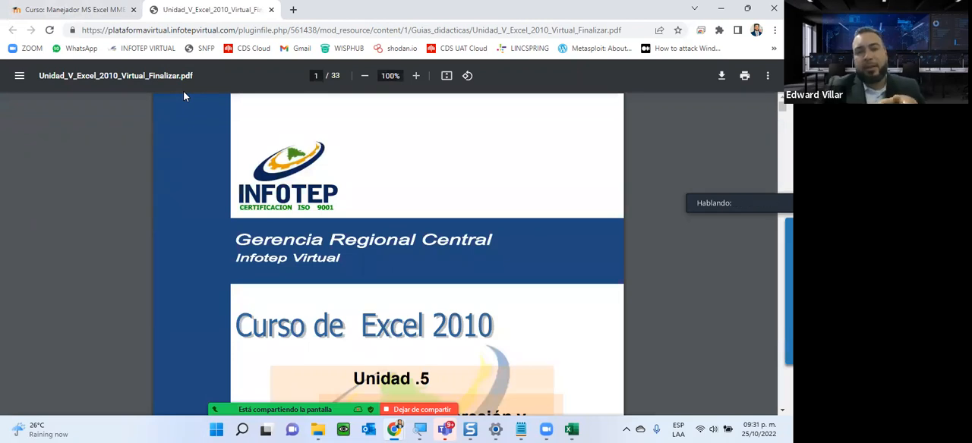
# - Switch to Excel, close the ACTIVIDAD 1 UNIDAD 4 workbook and return to the Unidad 5 guide in Chrome
pyautogui.scroll(-5, 293, 136)
pyautogui.scroll(-3, 290, 167)
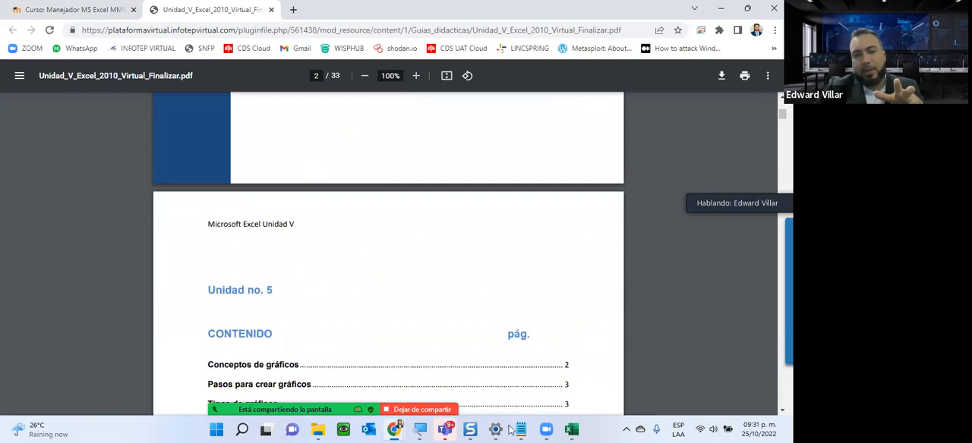
pyautogui.click(572, 429)
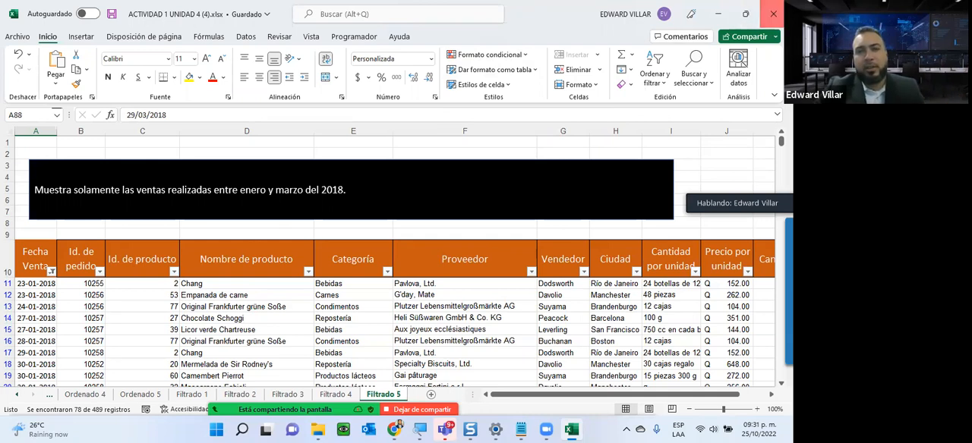
pyautogui.click(773, 13)
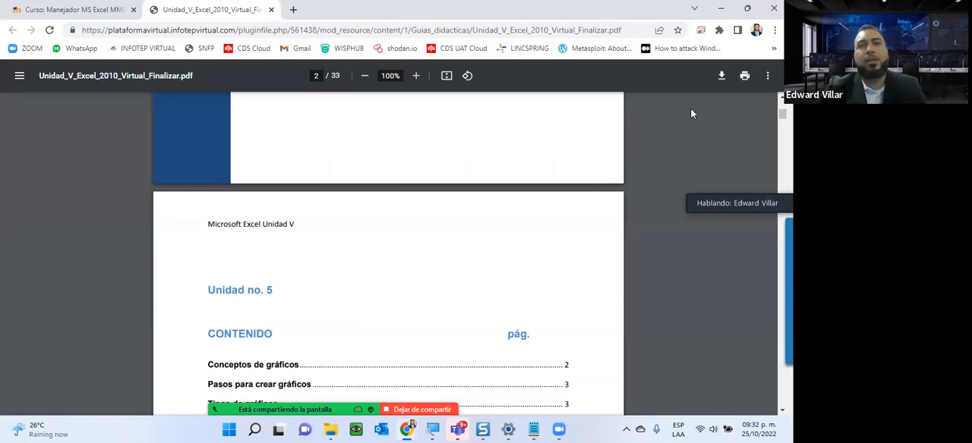
# - Review the Unidad 5 guide's table of contents, its chart concepts and the Pasos para crear gráficos section
pyautogui.scroll(-4, 338, 225)
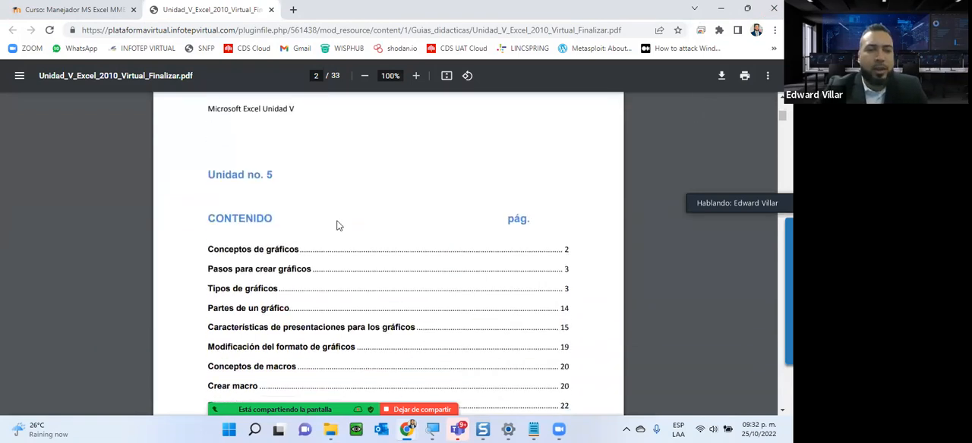
pyautogui.scroll(-7, 338, 225)
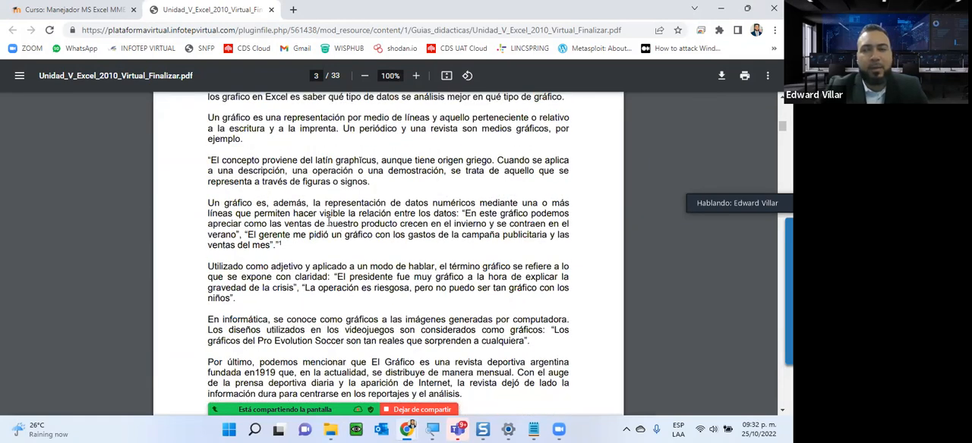
pyautogui.scroll(-2, 348, 229)
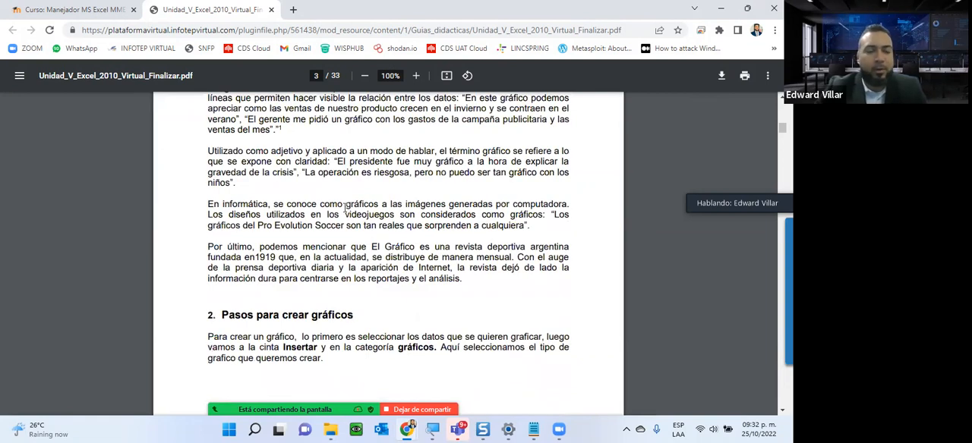
pyautogui.scroll(-1, 345, 207)
pyautogui.scroll(-4, 341, 208)
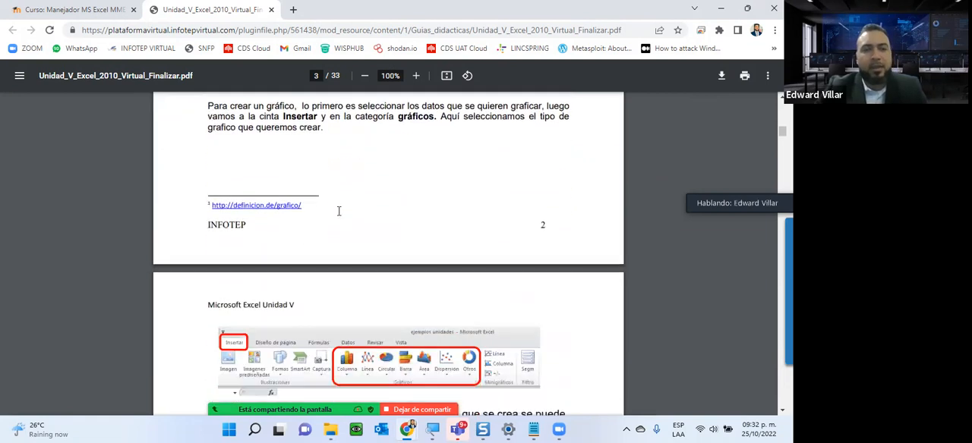
pyautogui.scroll(-3, 339, 211)
pyautogui.scroll(6, 319, 211)
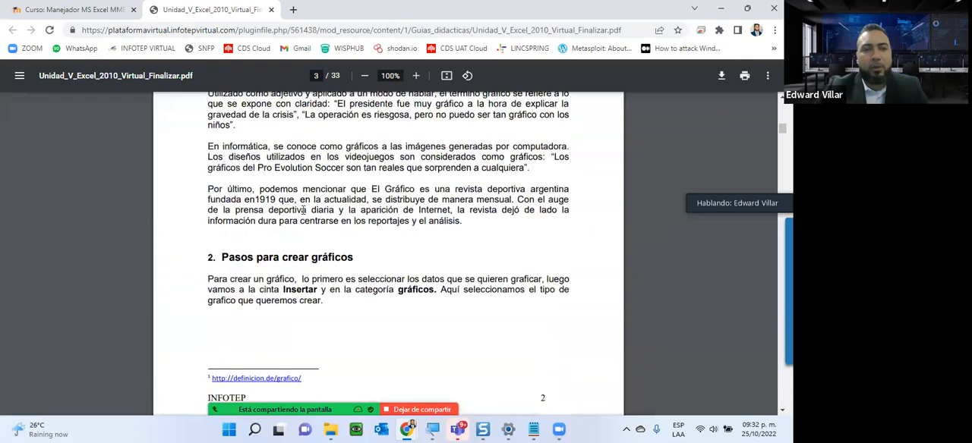
pyautogui.scroll(-7, 269, 245)
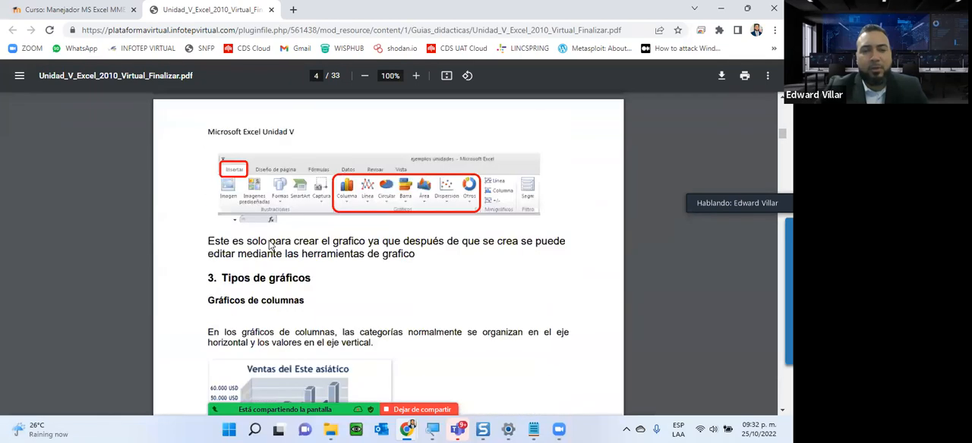
# - Look through the guide's Tipos de gráficos pages, from column charts through surface charts, up to Partes de un gráfico
pyautogui.scroll(-1, 269, 245)
pyautogui.scroll(-8, 324, 185)
pyautogui.scroll(-16, 315, 205)
pyautogui.scroll(3, 315, 204)
pyautogui.scroll(-5, 315, 205)
pyautogui.scroll(-6, 314, 204)
pyautogui.scroll(-20, 314, 205)
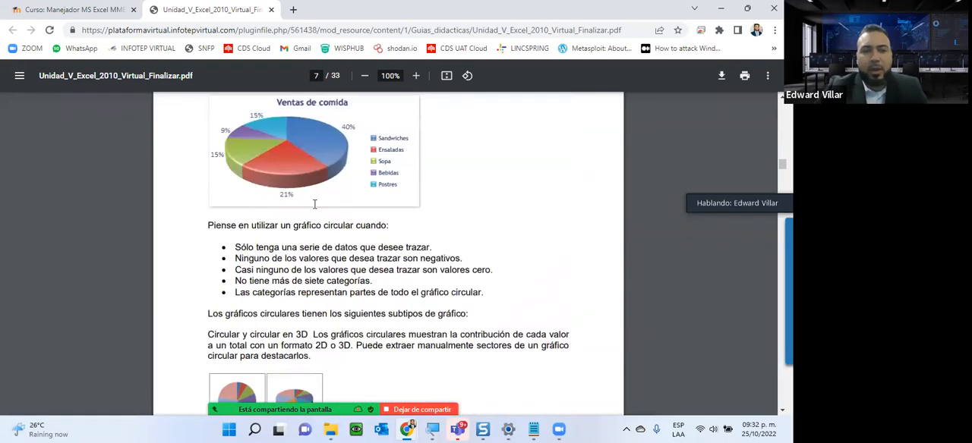
pyautogui.scroll(-20, 314, 204)
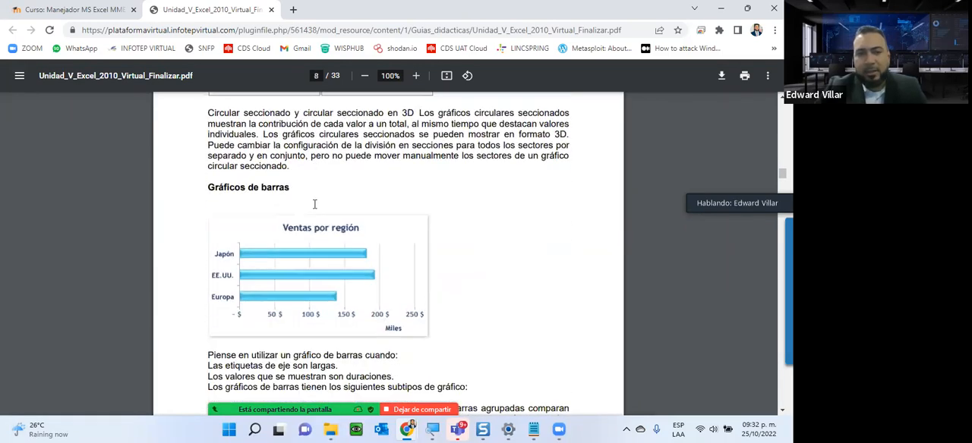
pyautogui.scroll(-20, 314, 204)
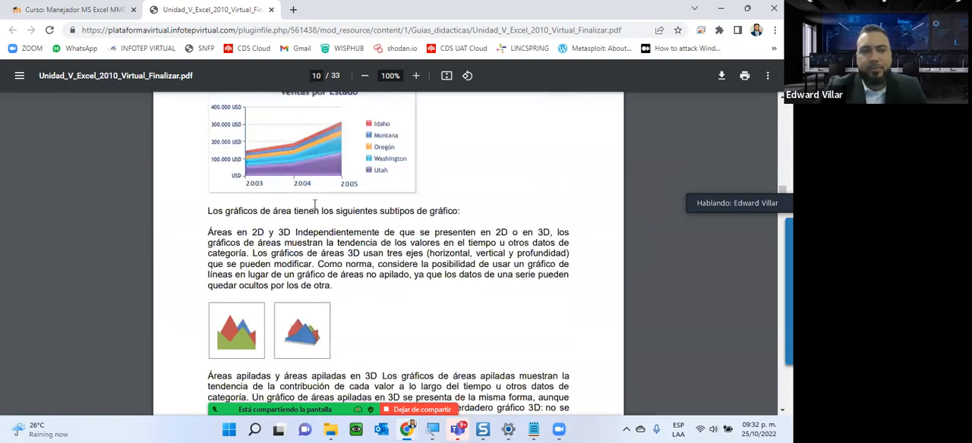
pyautogui.scroll(-20, 315, 205)
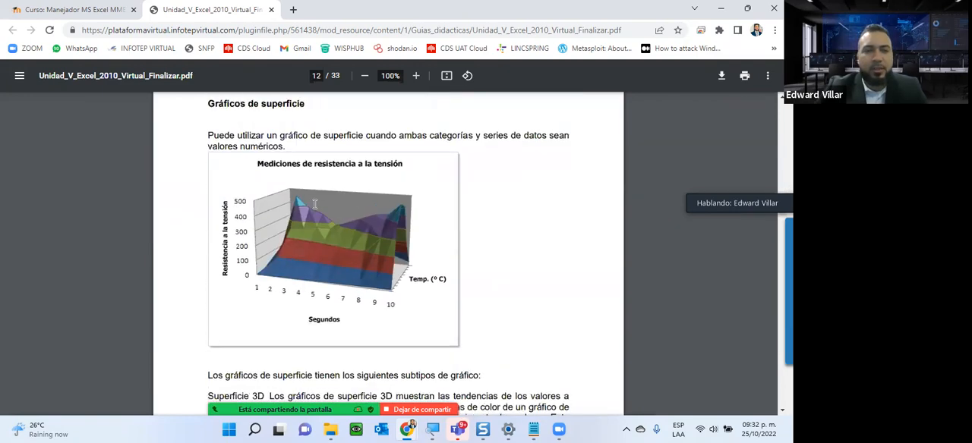
pyautogui.scroll(-5, 315, 205)
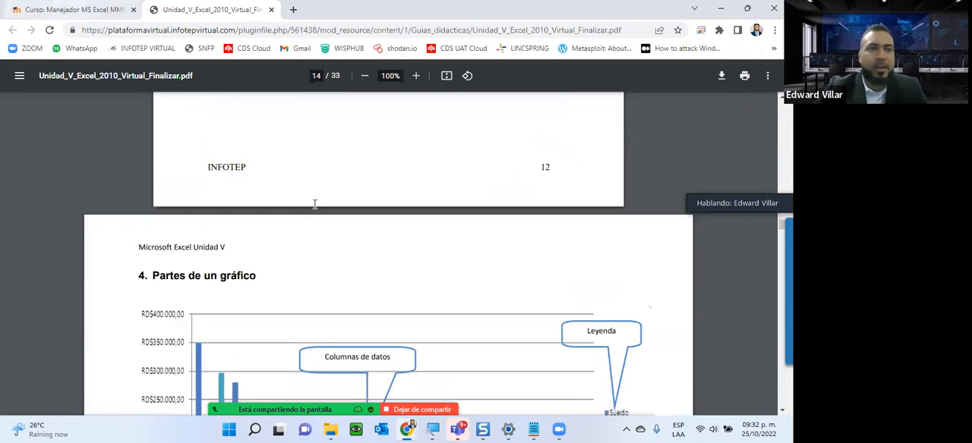
# - Return to the course page, download the Actividad de la unidad V file and open it in Excel
pyautogui.hotkey('ctrl', 'pageup')
pyautogui.scroll(-2, 431, 231)
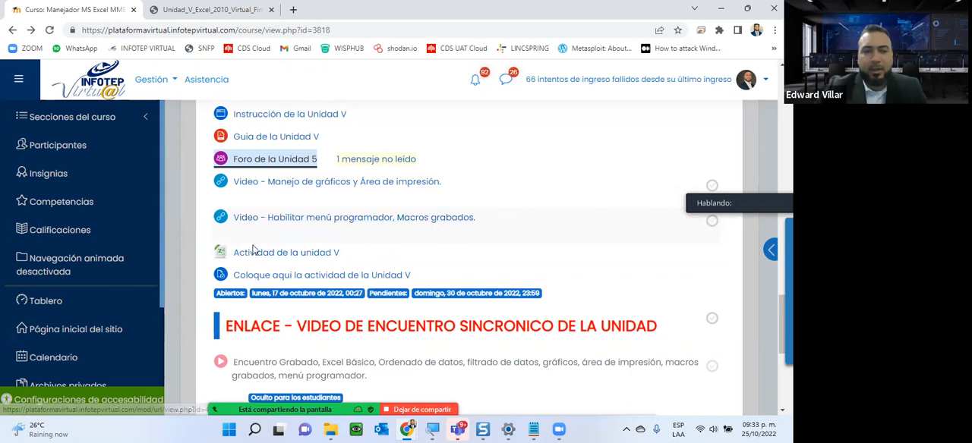
pyautogui.click(273, 258)
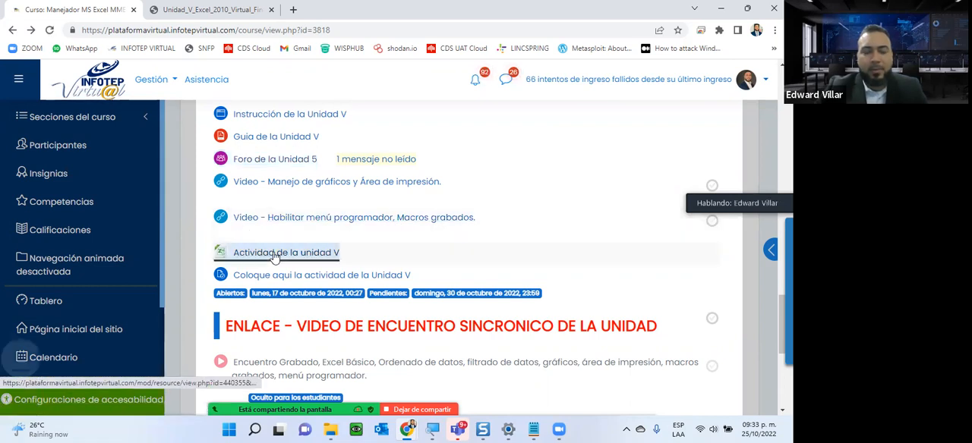
pyautogui.click(56, 391)
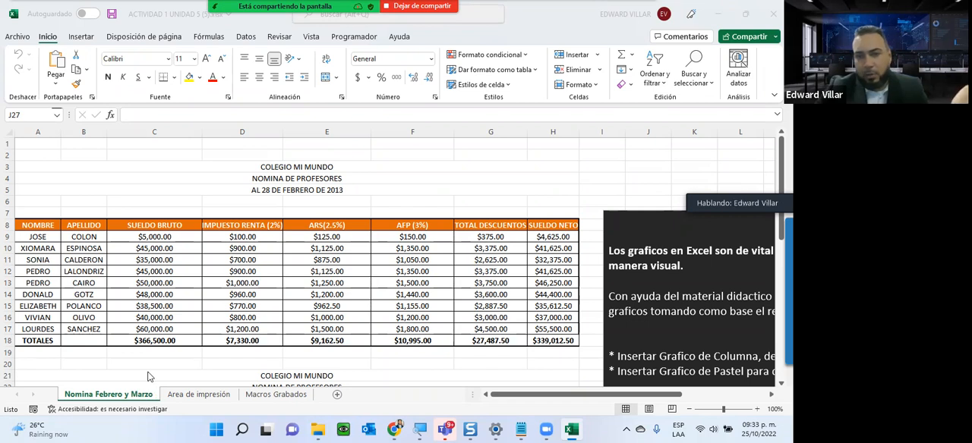
# - Review the February and March teacher payroll tables and the REPORTE DE NOMINA on the Nomina Febrero y Marzo sheet
pyautogui.click(300, 236)
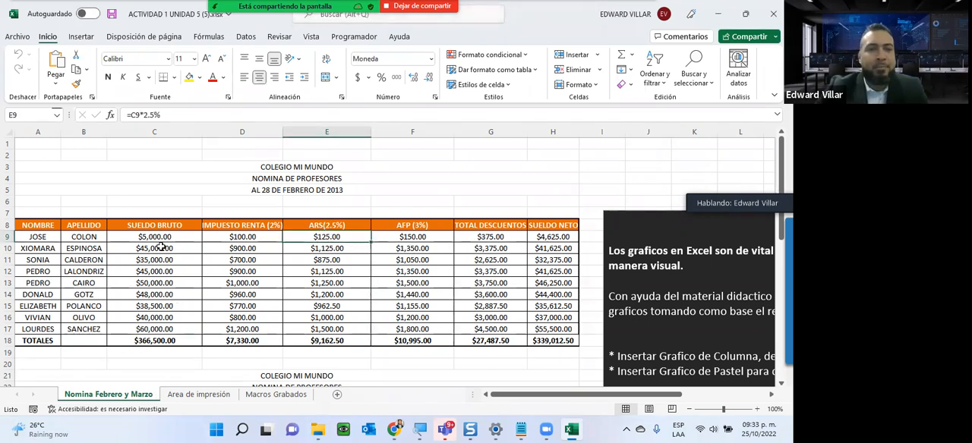
pyautogui.scroll(-4, 163, 174)
pyautogui.scroll(-7, 163, 174)
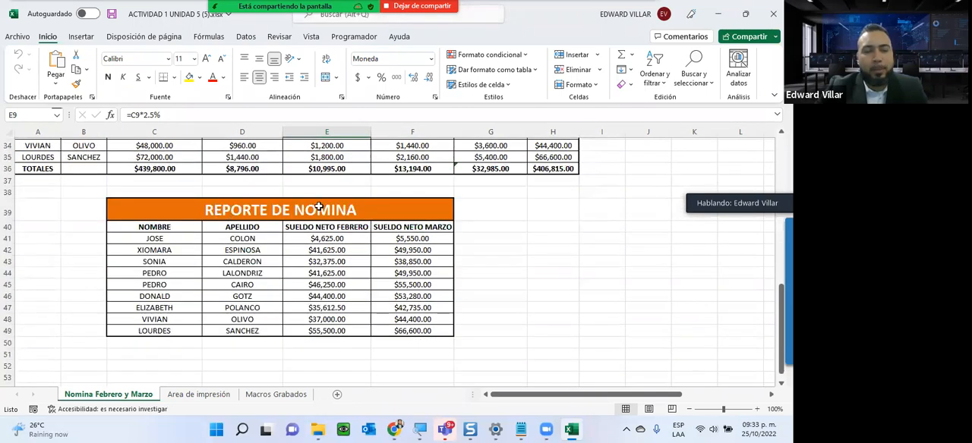
pyautogui.scroll(6, 228, 340)
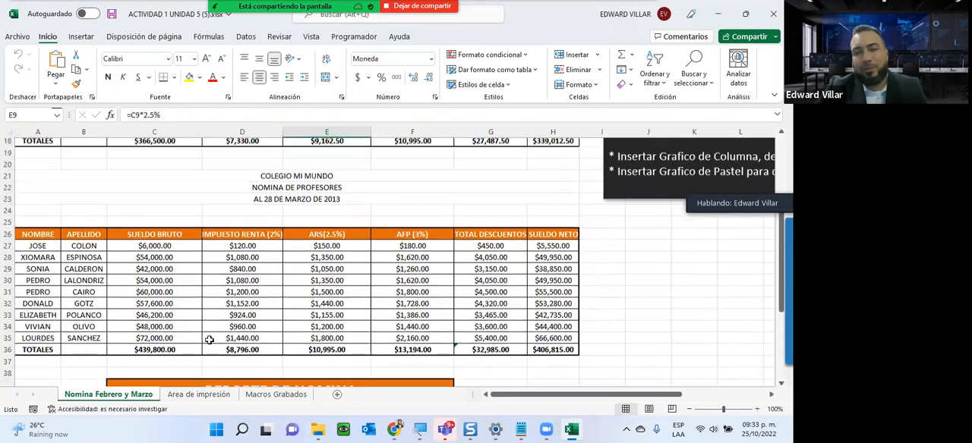
pyautogui.scroll(2, 545, 346)
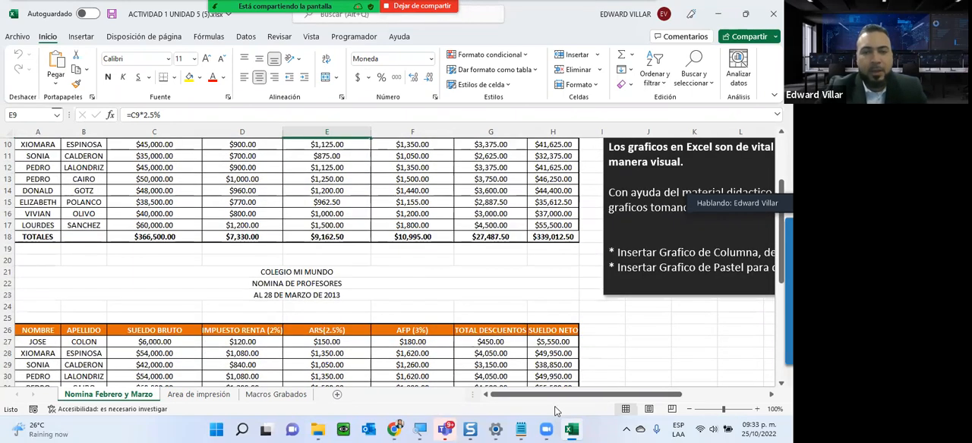
# - Read the GRAFICOS instructions beside the payroll tables to see which charts the activity requires
pyautogui.moveTo(567, 396); pyautogui.dragTo(622, 376)
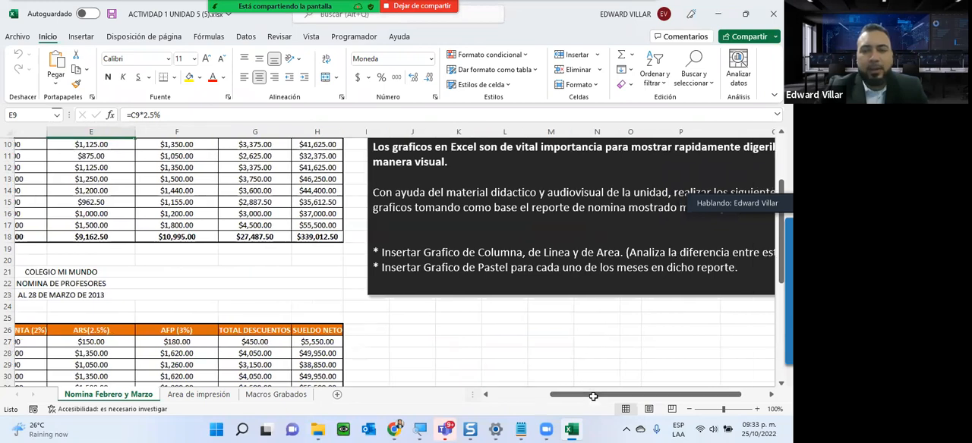
pyautogui.scroll(1, 593, 396)
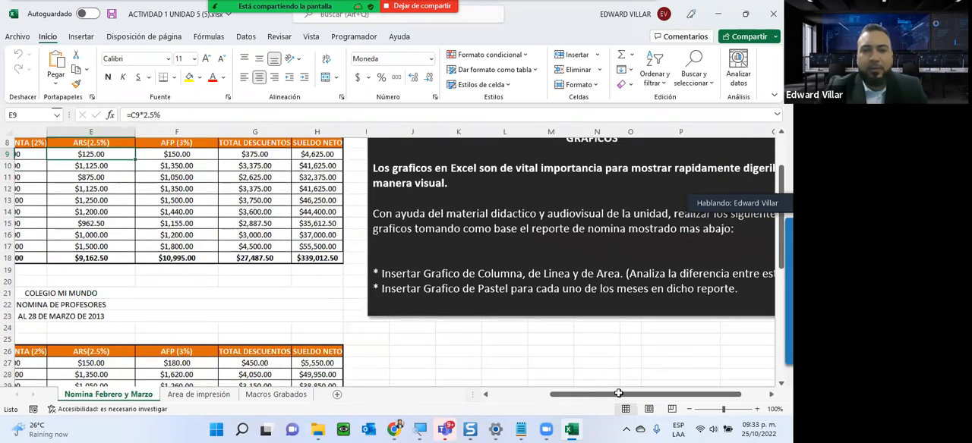
pyautogui.scroll(3, 601, 367)
pyautogui.click(594, 395)
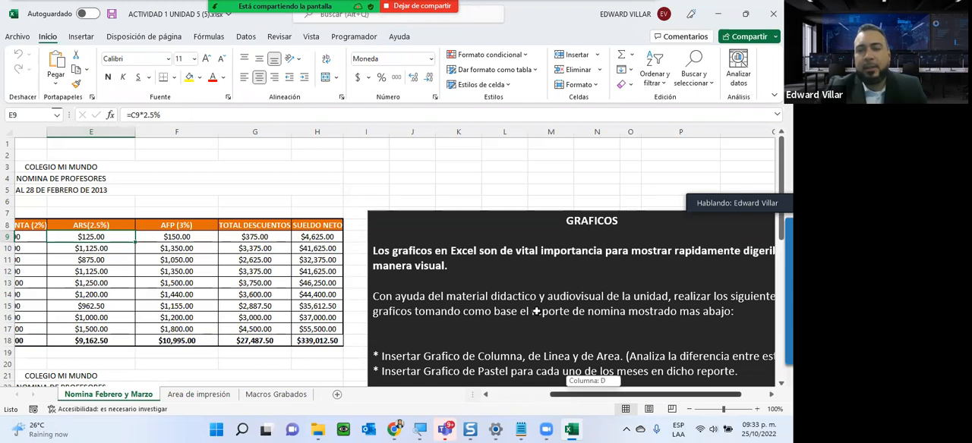
pyautogui.hscroll(1, 536, 311)
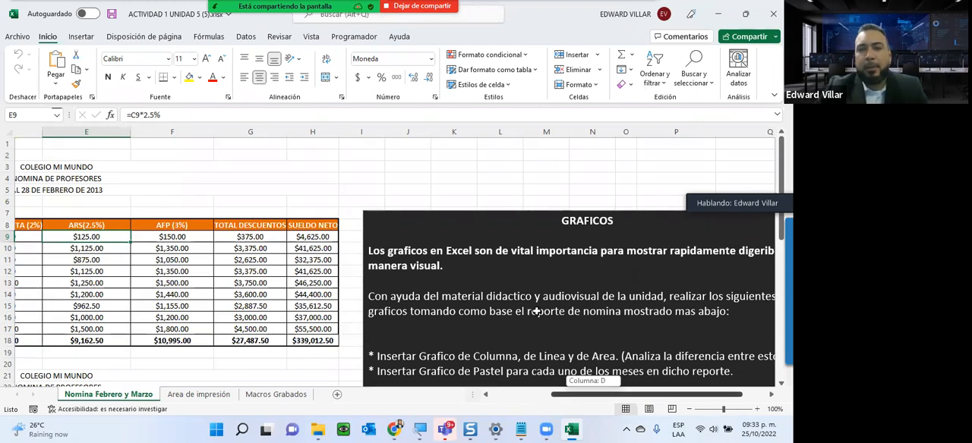
pyautogui.hscroll(2, 536, 311)
pyautogui.scroll(-1, 536, 311)
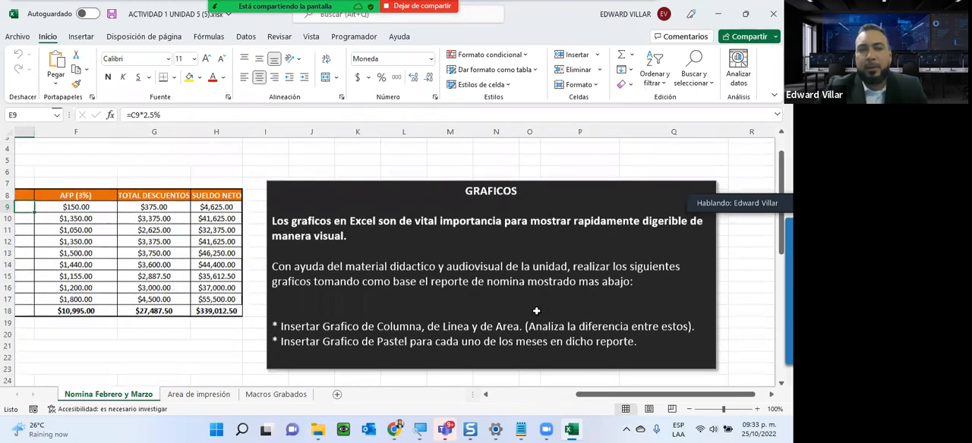
pyautogui.scroll(-1, 536, 311)
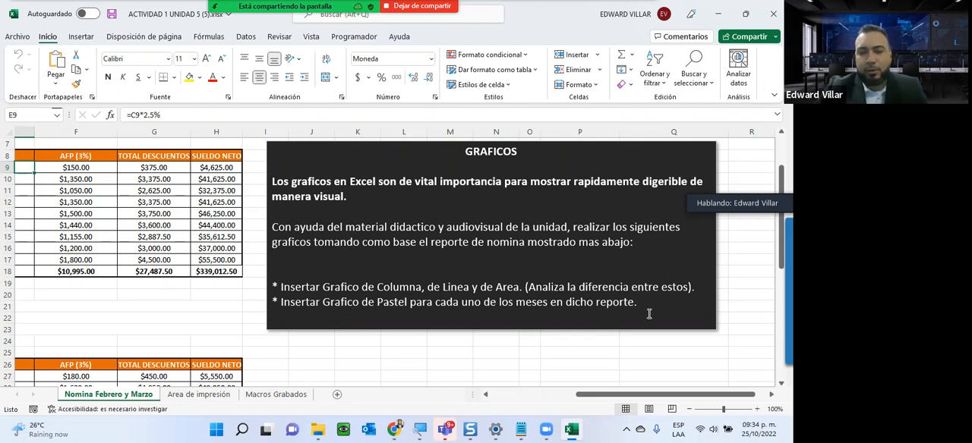
# - Insert a 3-D clustered column chart from range C40:F49 of the REPORTE DE NOMINA and place it beside the table
pyautogui.scroll(-5, 397, 253)
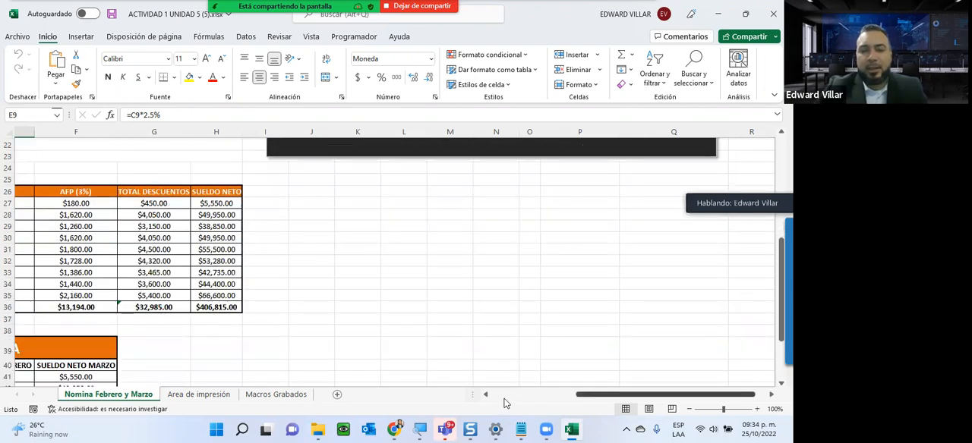
pyautogui.hscroll(-4, 409, 292)
pyautogui.scroll(-4, 408, 291)
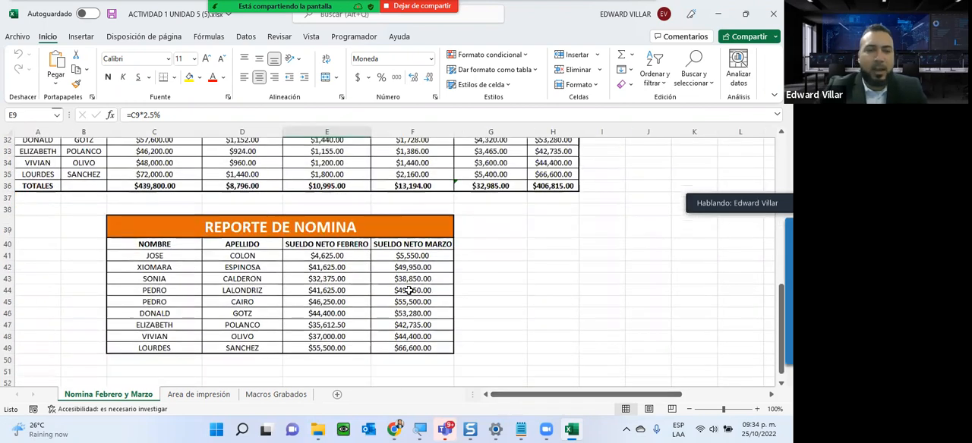
pyautogui.scroll(-2, 409, 291)
pyautogui.moveTo(135, 192); pyautogui.dragTo(408, 295)
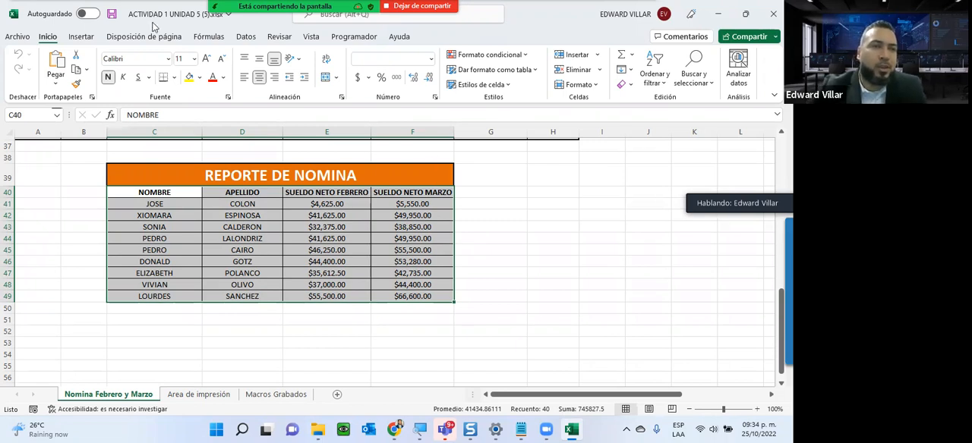
pyautogui.click(80, 37)
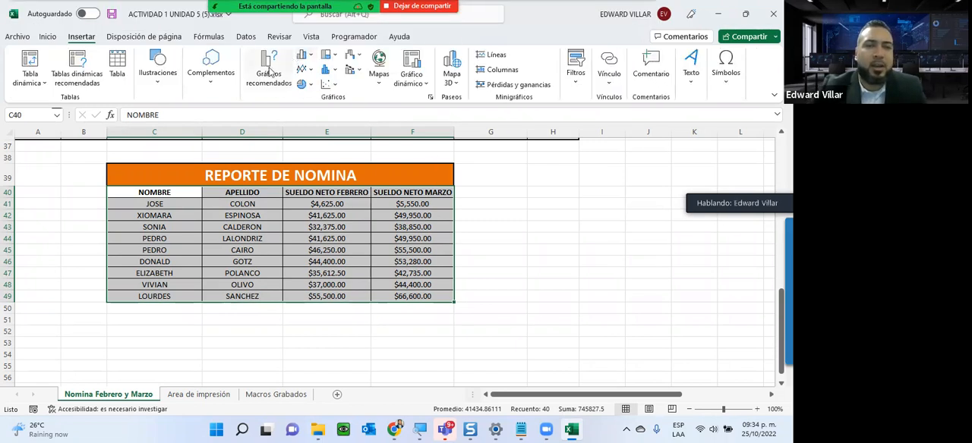
pyautogui.click(315, 60)
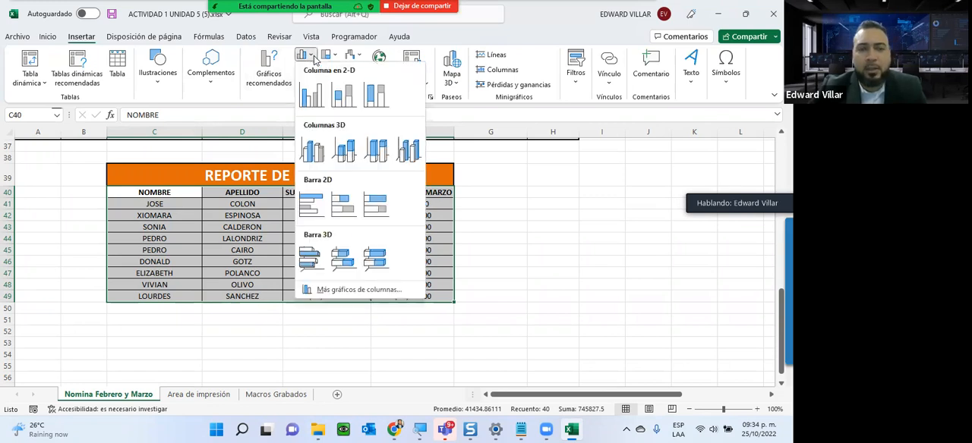
pyautogui.click(315, 152)
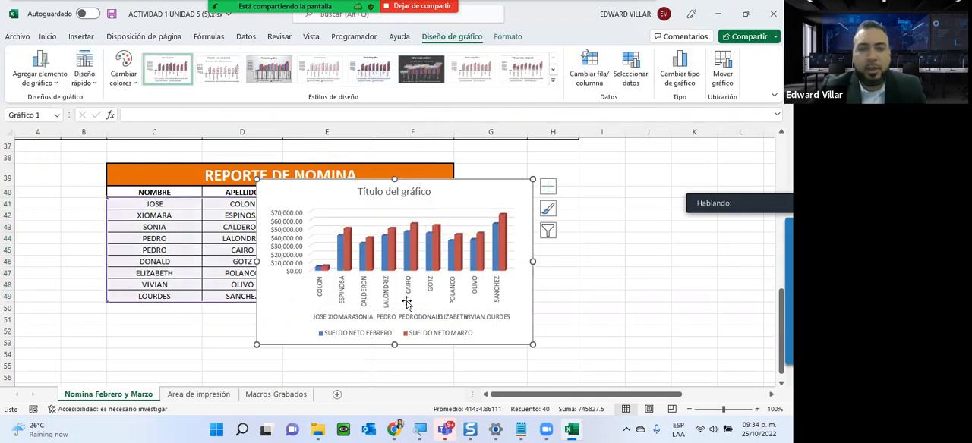
pyautogui.moveTo(471, 191); pyautogui.dragTo(687, 182)
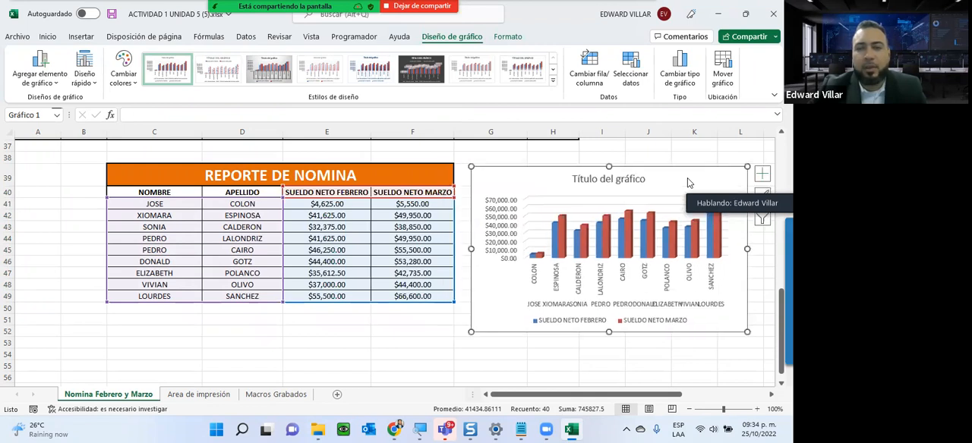
pyautogui.click(423, 343)
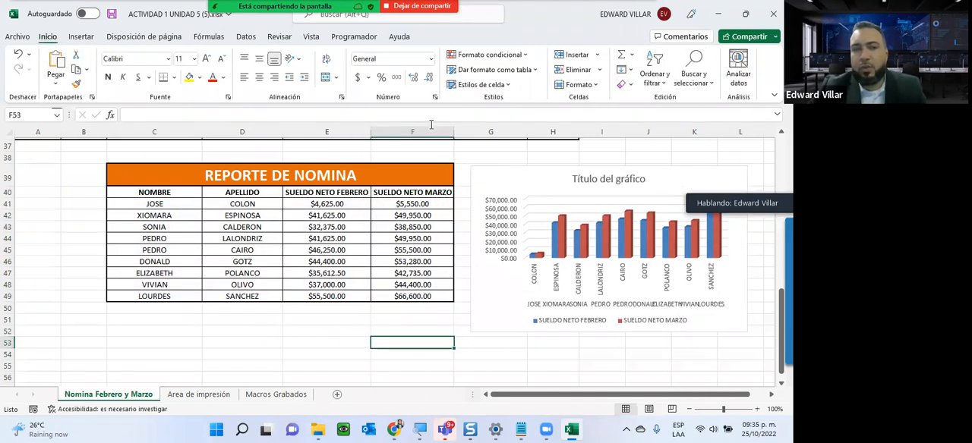
pyautogui.click(486, 178)
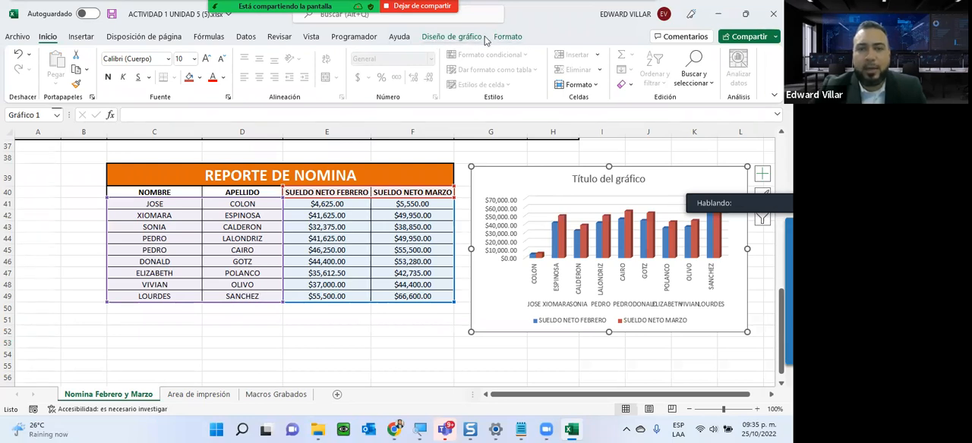
pyautogui.click(339, 343)
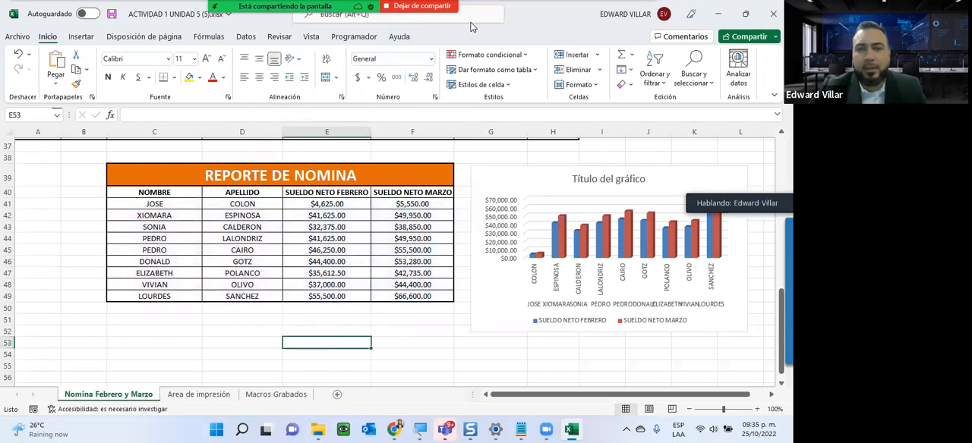
pyautogui.click(521, 188)
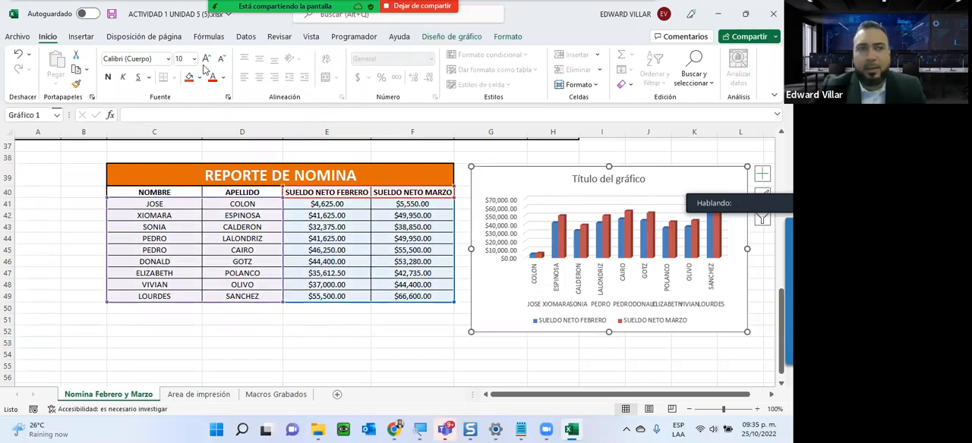
pyautogui.click(79, 38)
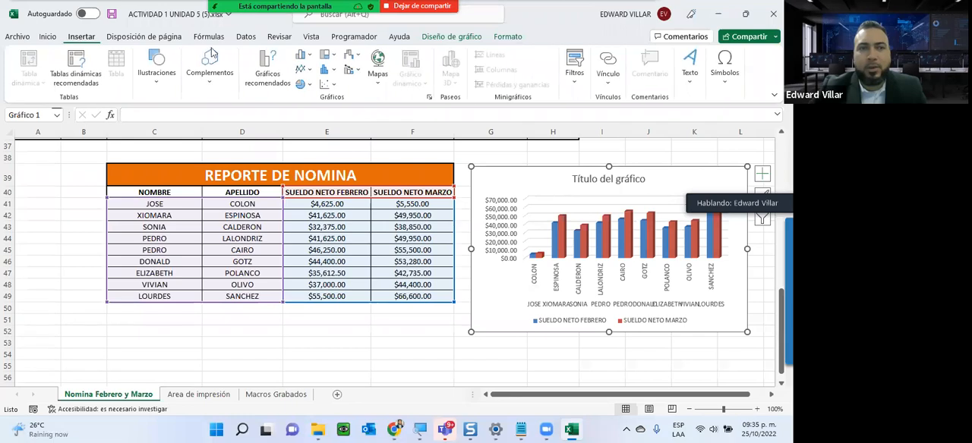
pyautogui.click(157, 75)
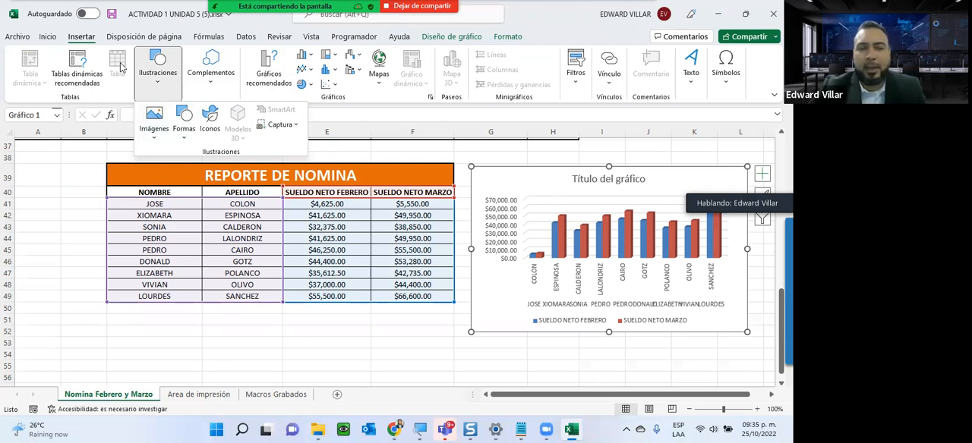
pyautogui.click(353, 320)
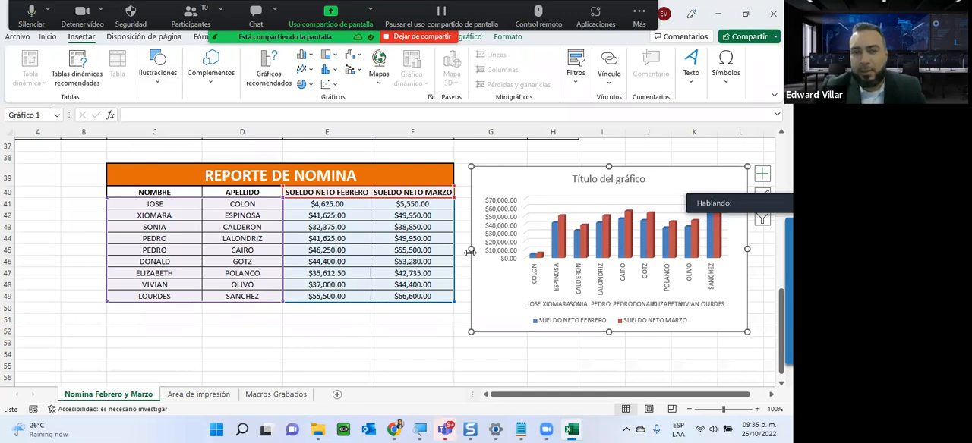
# - Apply the dark gradient chart style to the payroll chart and recolor its series with the multicolor palette that starts with orange and blue
pyautogui.click(469, 36)
pyautogui.click(554, 83)
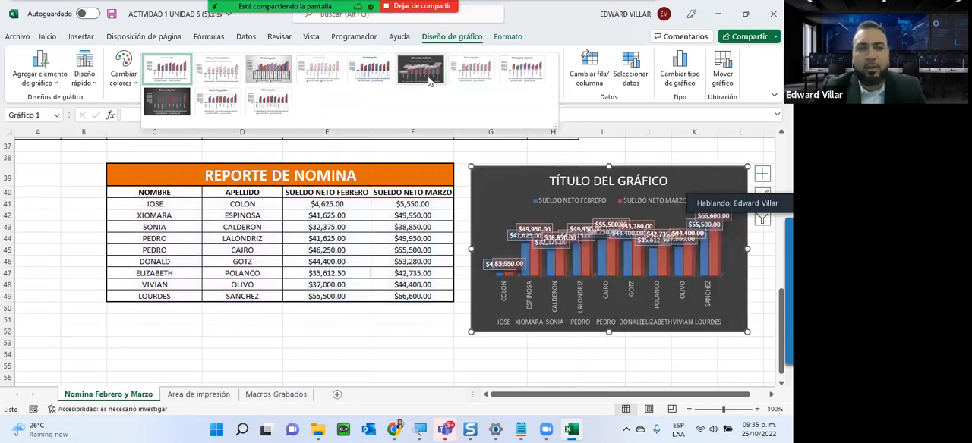
pyautogui.click(164, 105)
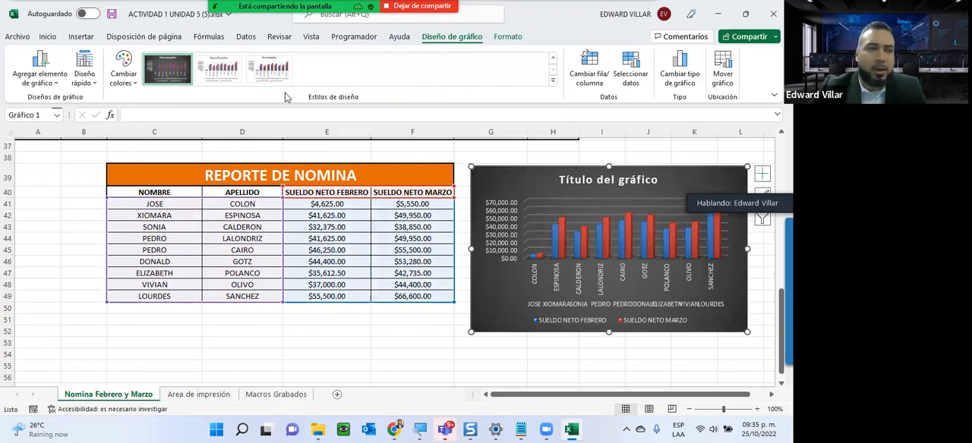
pyautogui.click(123, 70)
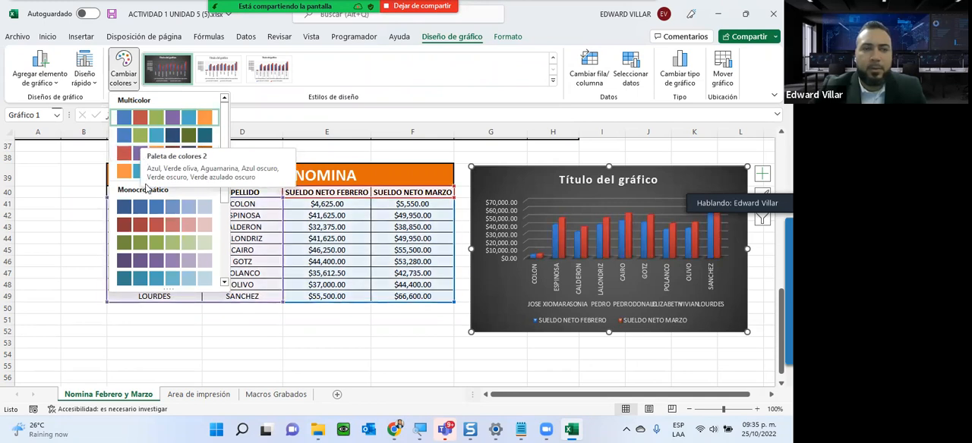
pyautogui.click(120, 170)
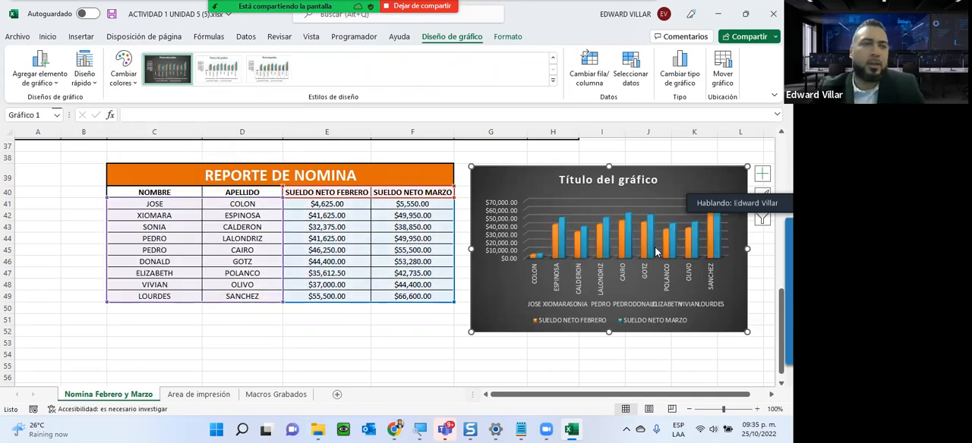
pyautogui.click(89, 85)
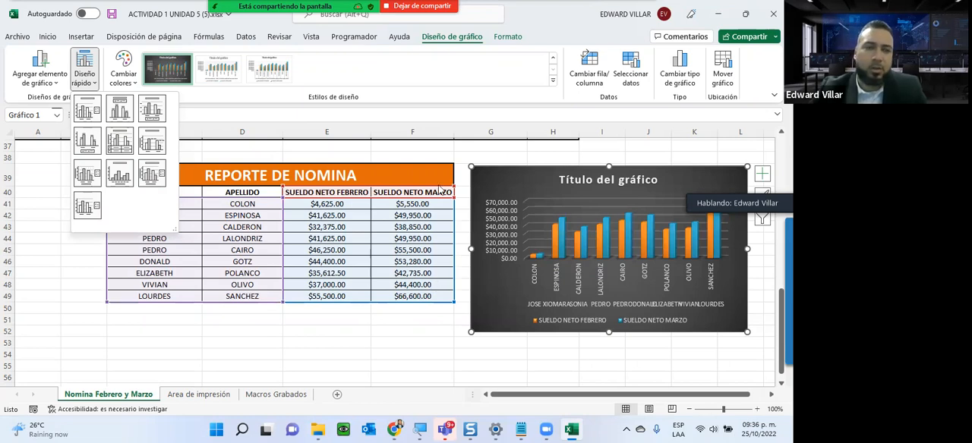
pyautogui.click(251, 330)
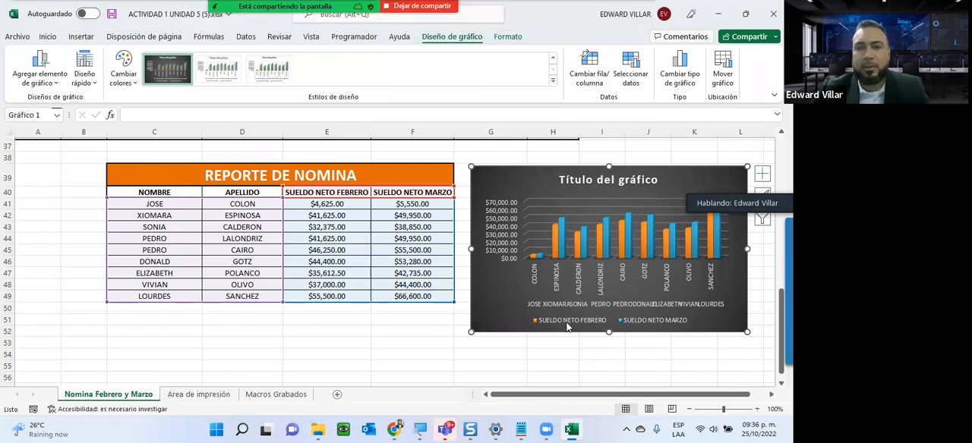
# - Switch the chart's rows and columns and move the chart to a new sheet named Gráfico1
pyautogui.click(590, 70)
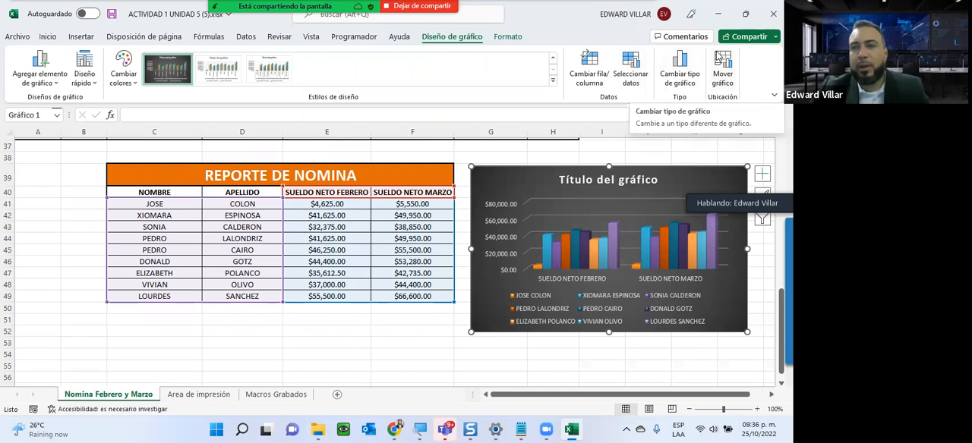
pyautogui.click(717, 56)
pyautogui.click(229, 262)
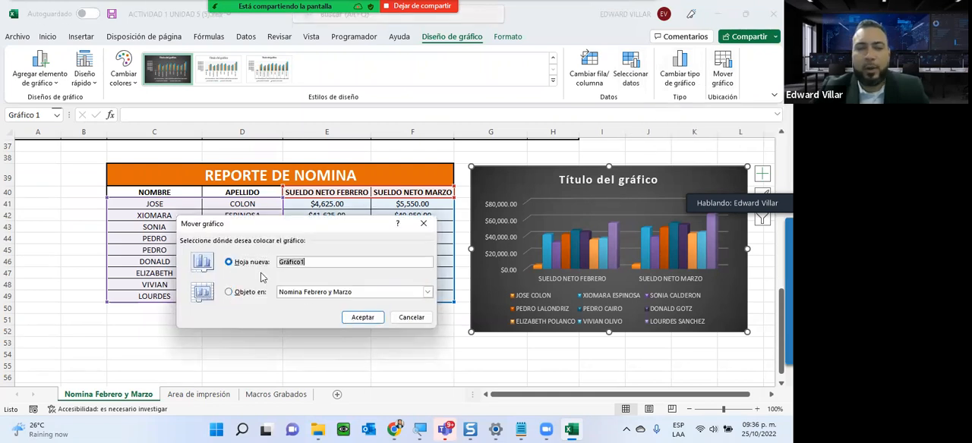
pyautogui.click(363, 317)
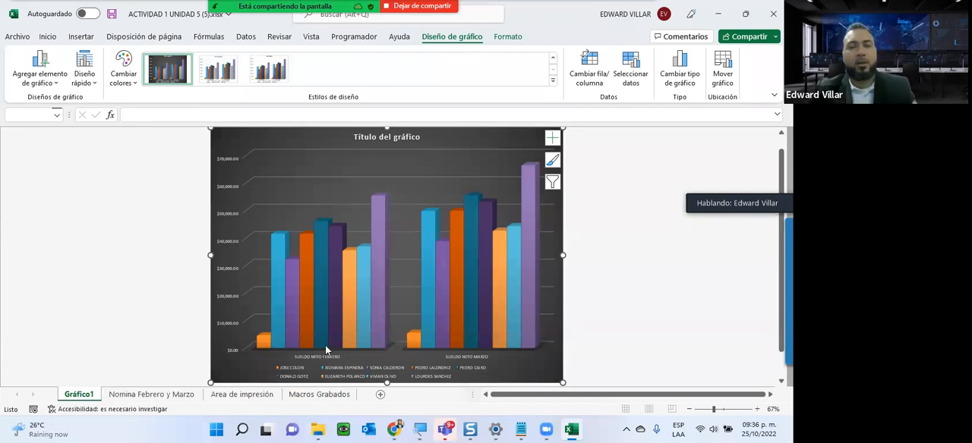
pyautogui.moveTo(327, 348)
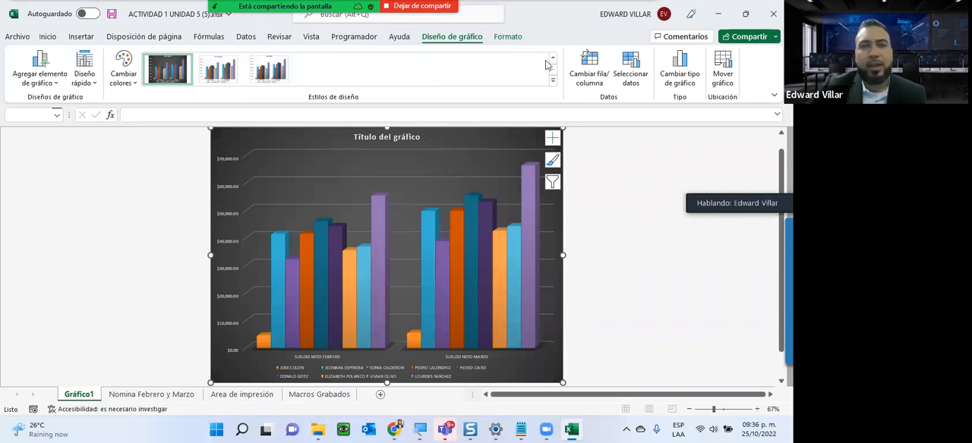
# - Add axis titles and data labels to the column chart on the Gráfico1 sheet, keeping its axes shown
pyautogui.click(507, 37)
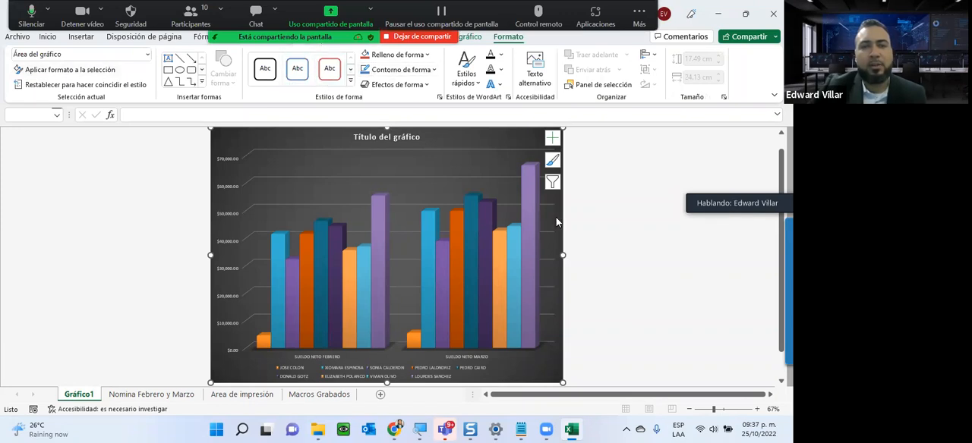
pyautogui.click(552, 138)
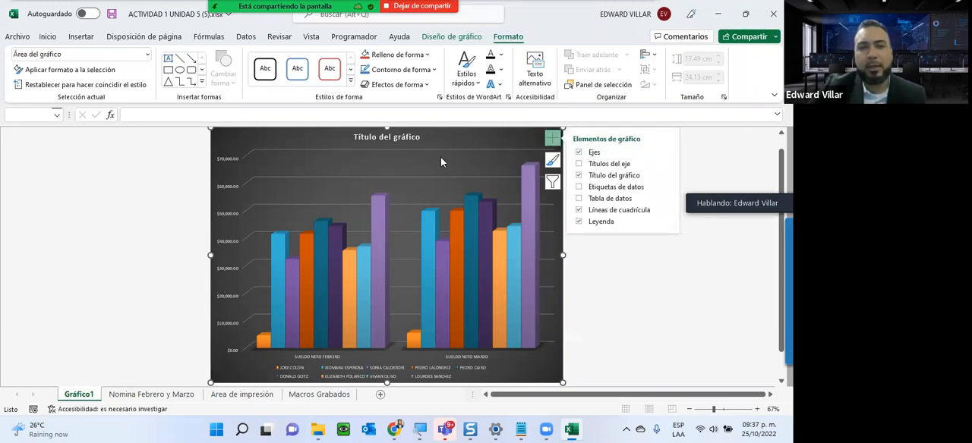
pyautogui.click(579, 154)
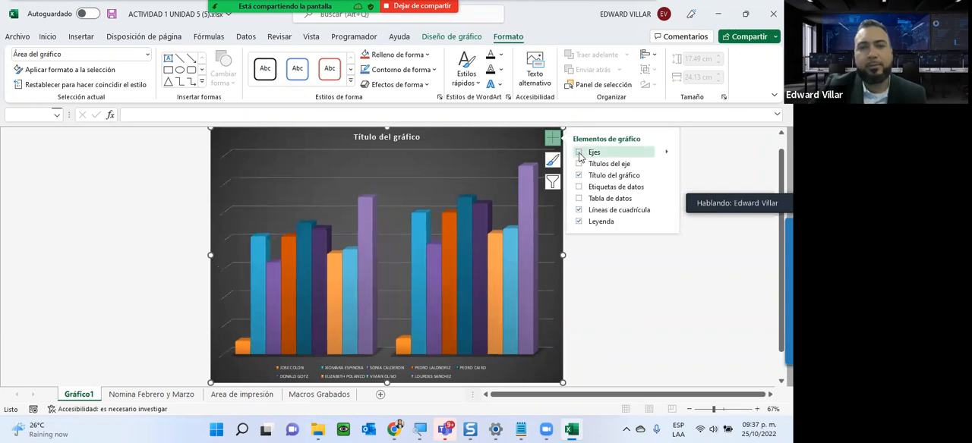
pyautogui.click(579, 153)
pyautogui.click(580, 164)
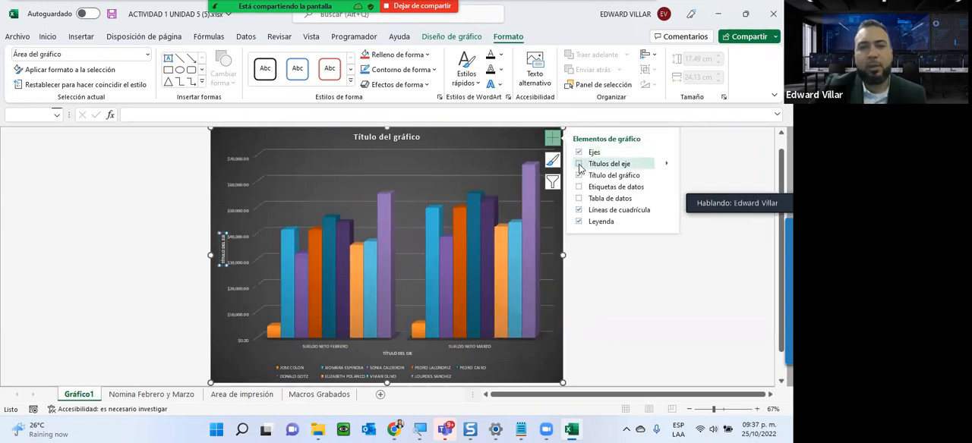
pyautogui.click(225, 243)
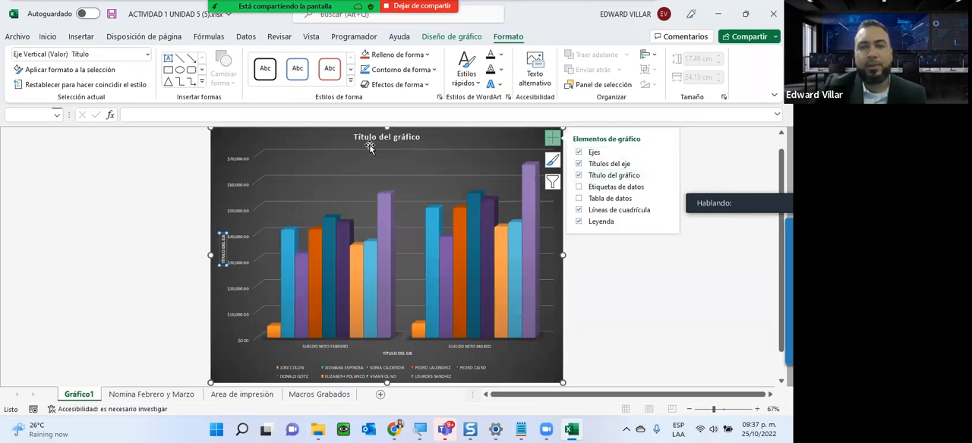
pyautogui.click(579, 188)
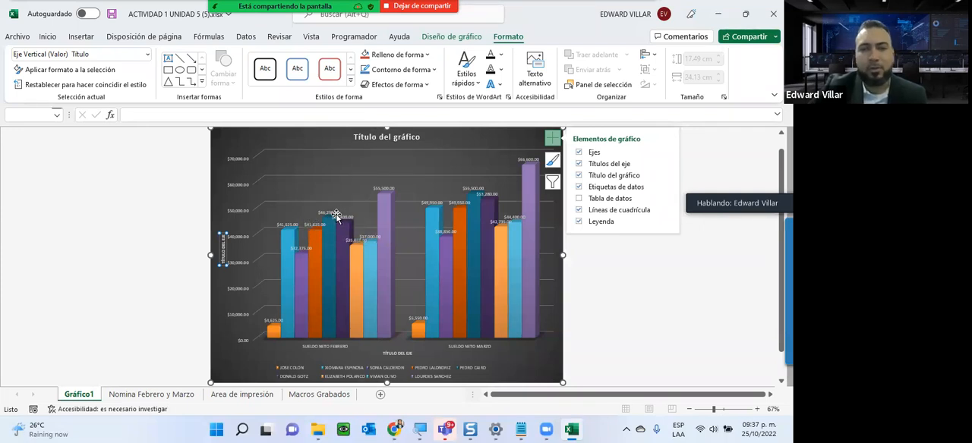
# - Try showing the data table and hiding the gridlines on the Gráfico1 chart
pyautogui.click(578, 200)
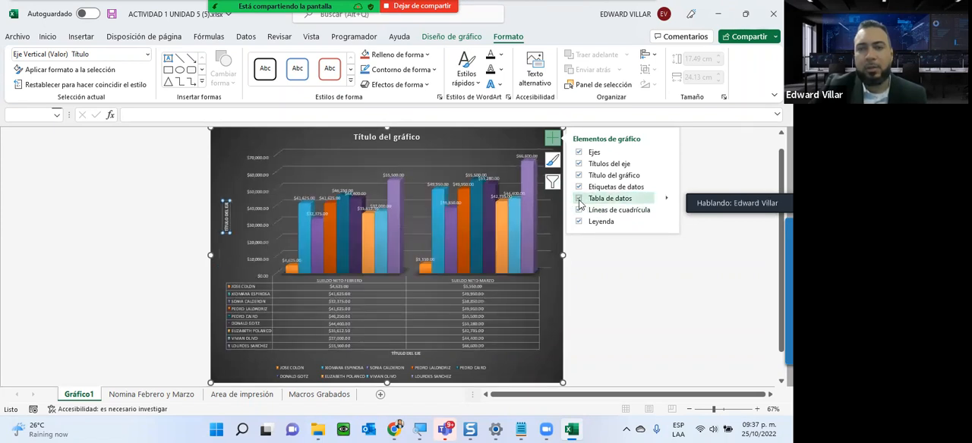
pyautogui.click(578, 199)
pyautogui.click(578, 199)
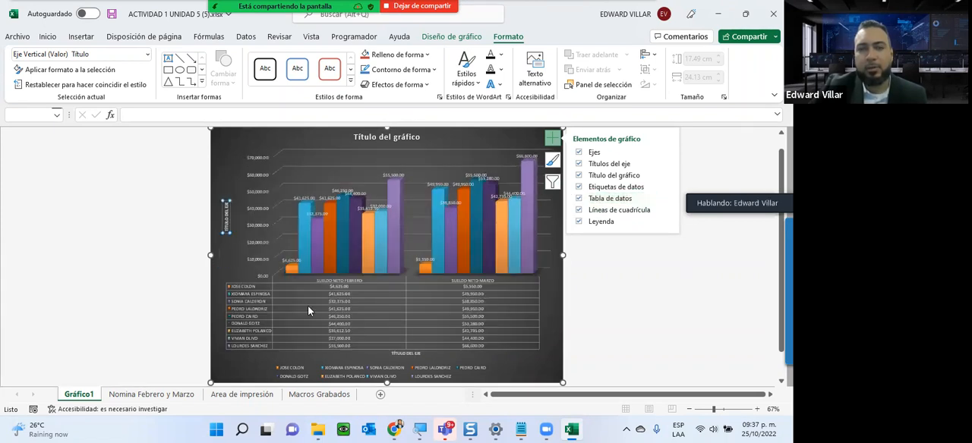
pyautogui.click(578, 200)
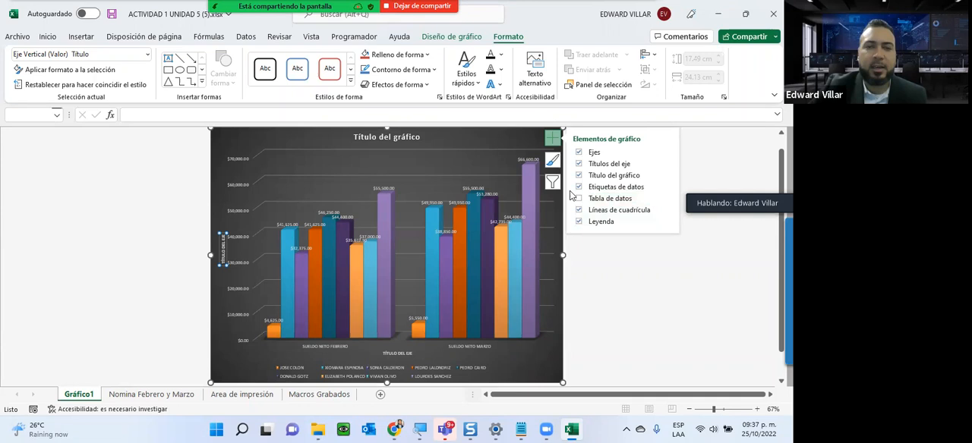
pyautogui.click(579, 210)
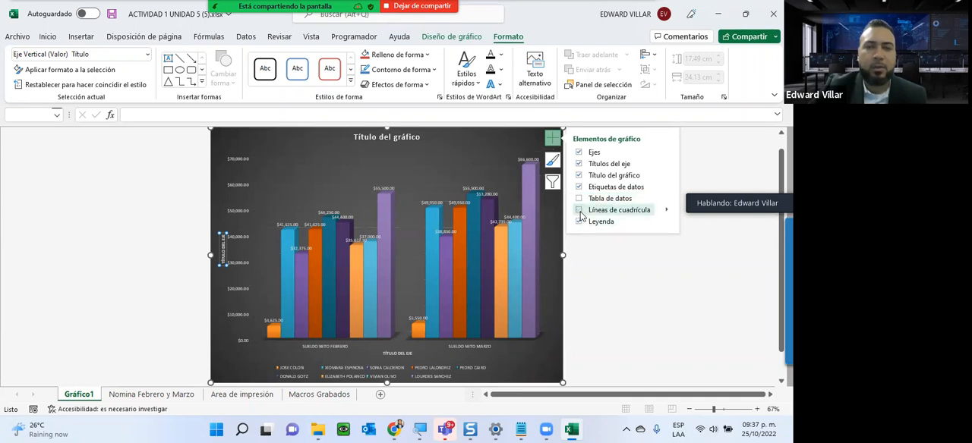
pyautogui.click(579, 210)
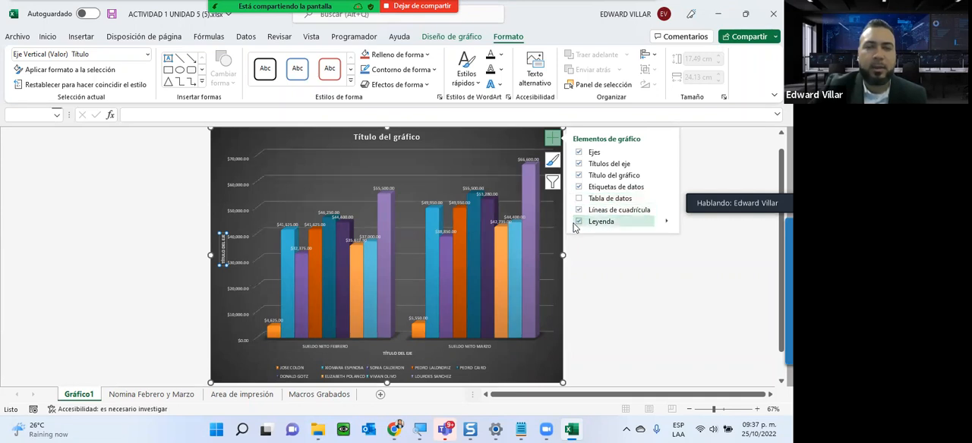
# - Remove the chart's legend and add it back on the right side of the chart
pyautogui.click(578, 222)
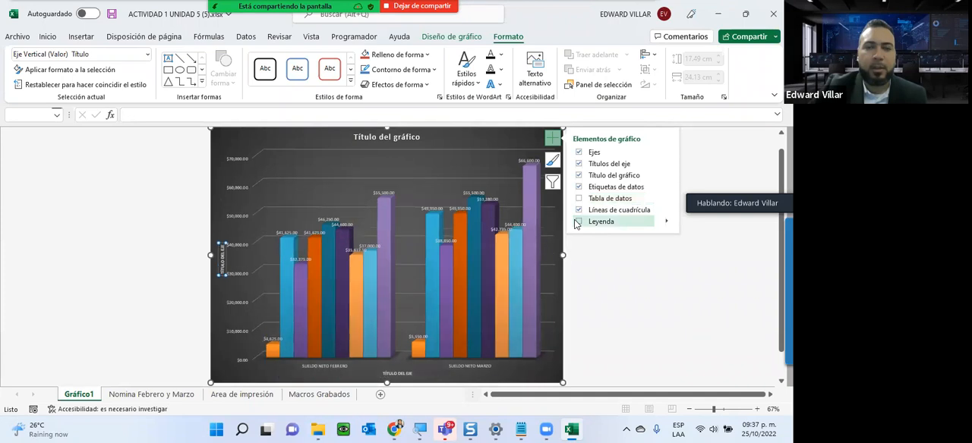
pyautogui.click(578, 222)
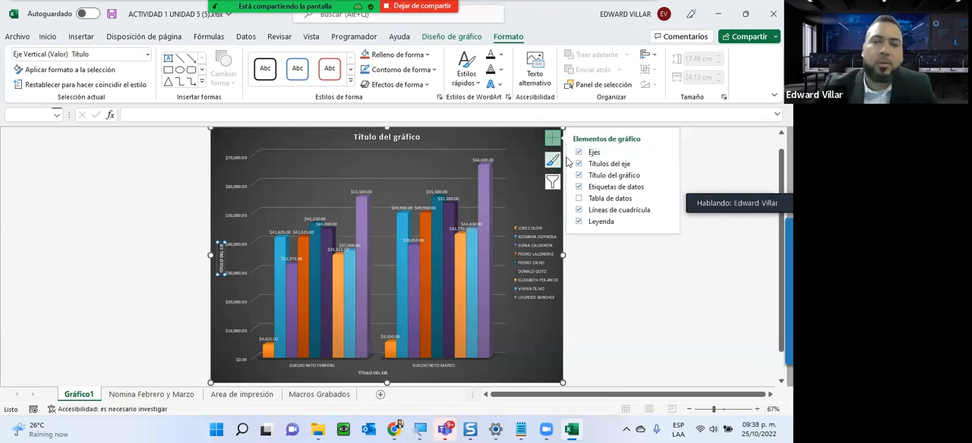
pyautogui.click(662, 303)
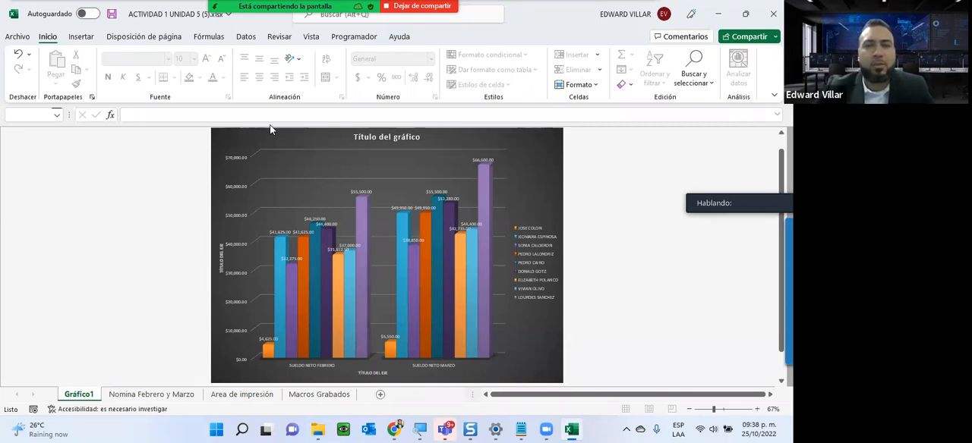
# - Go to the Area de impresión sheet and review its payroll tables and the instructions on which columns the preview should show
pyautogui.click(156, 398)
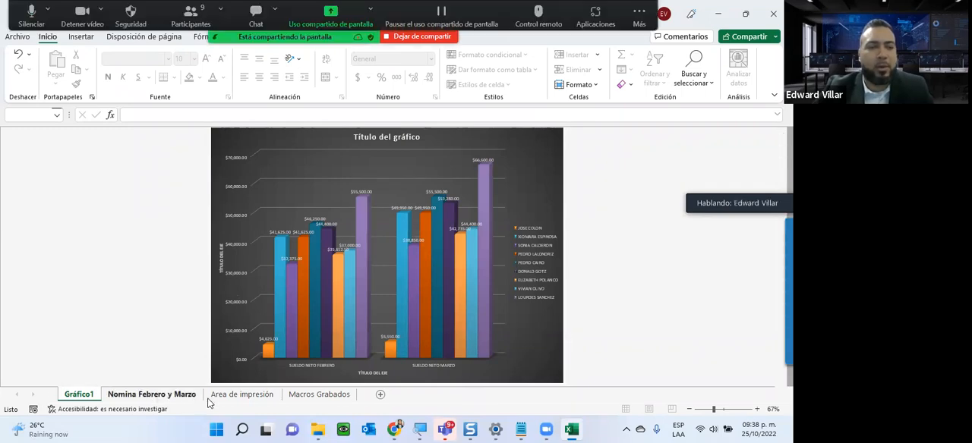
pyautogui.click(242, 394)
pyautogui.scroll(5, 245, 365)
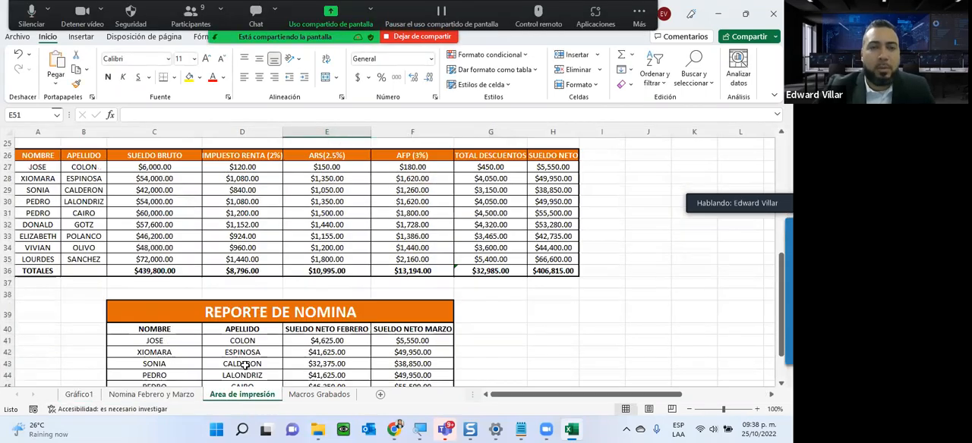
pyautogui.scroll(3, 245, 364)
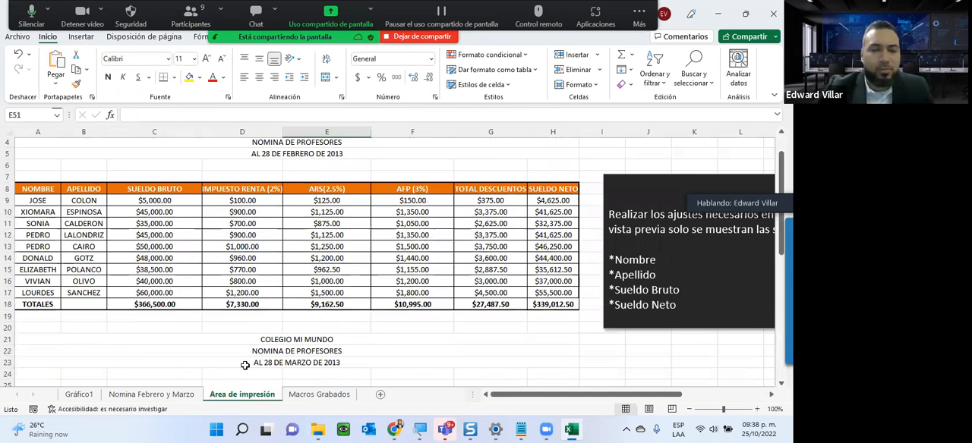
pyautogui.scroll(1, 245, 365)
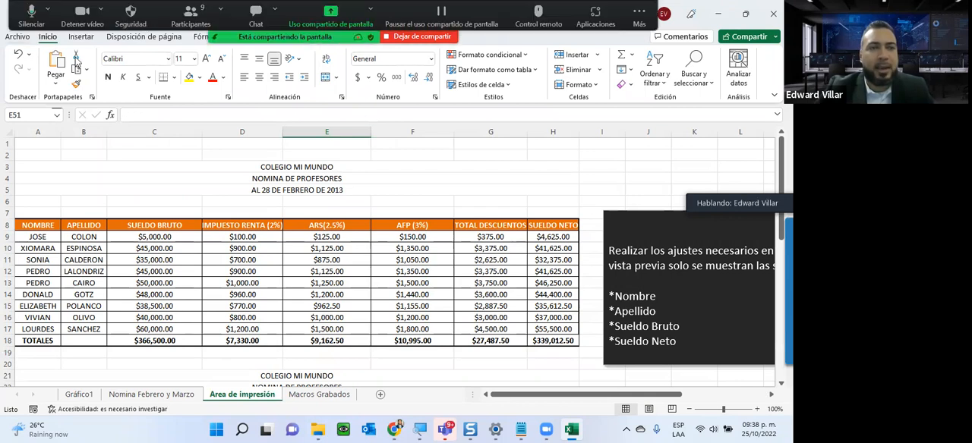
# - Check both pages of the Area de impresión sheet's print preview, and reread the instructions on the required February columns
pyautogui.click(20, 37)
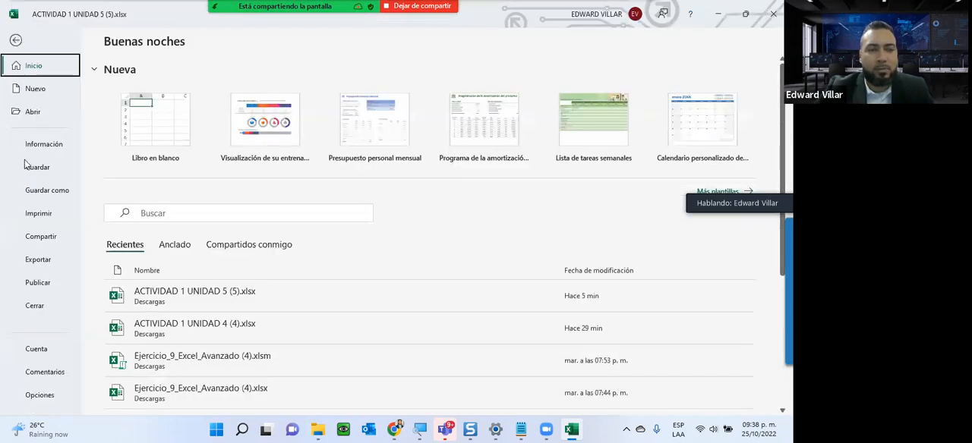
pyautogui.click(37, 215)
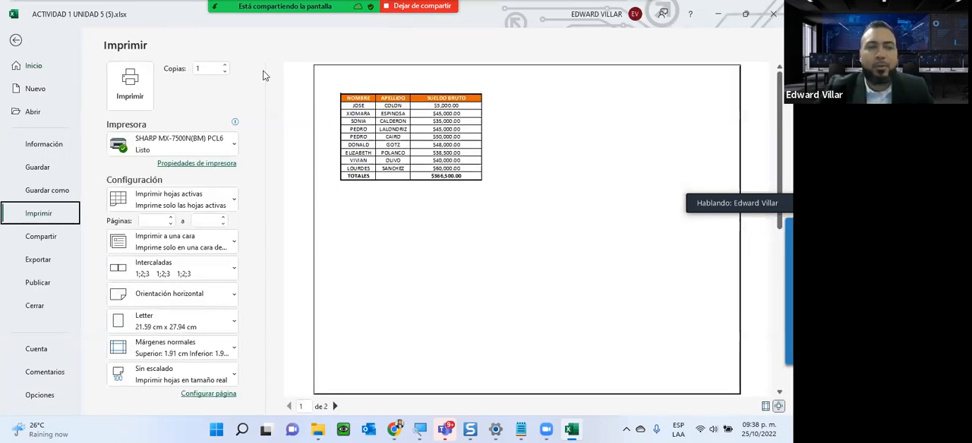
pyautogui.click(335, 406)
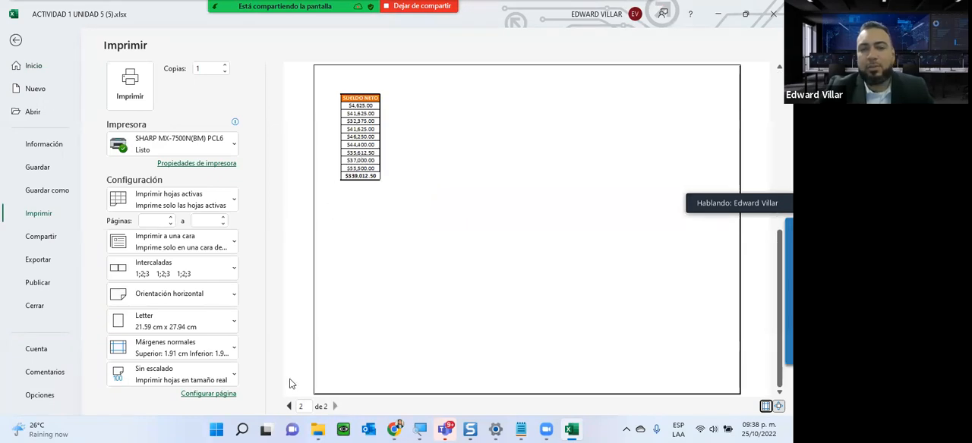
pyautogui.click(288, 407)
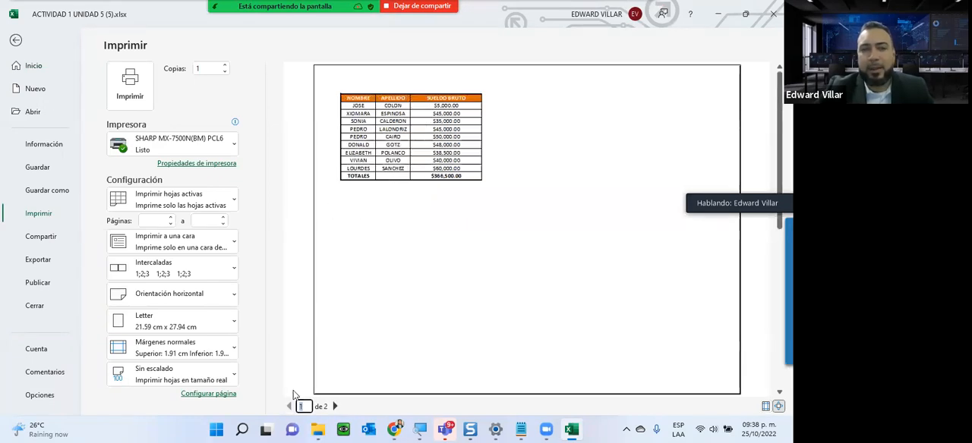
pyautogui.click(16, 41)
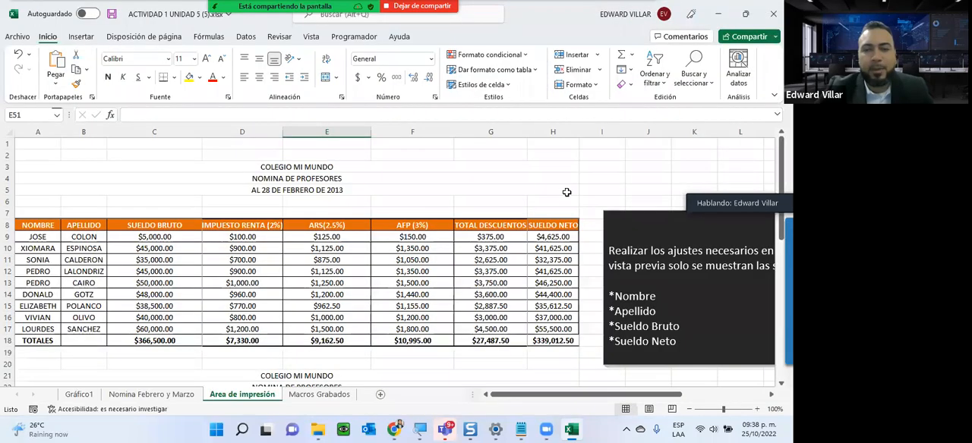
pyautogui.moveTo(555, 400); pyautogui.dragTo(634, 400)
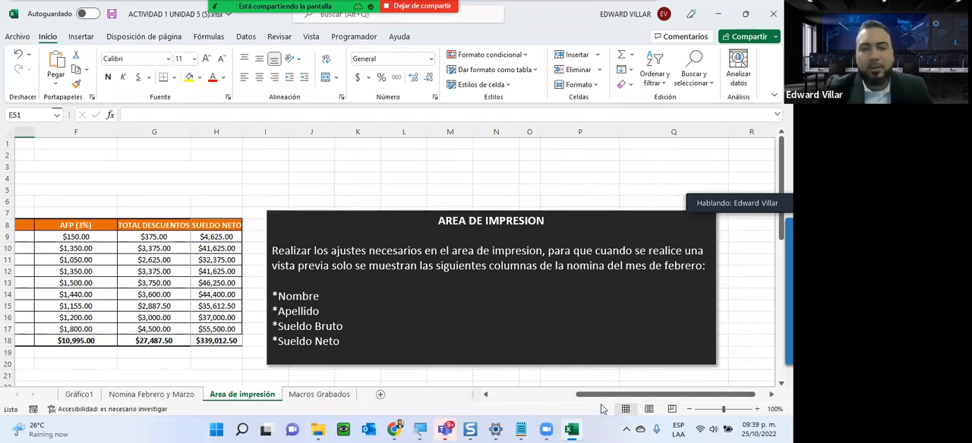
pyautogui.moveTo(598, 395); pyautogui.dragTo(513, 395)
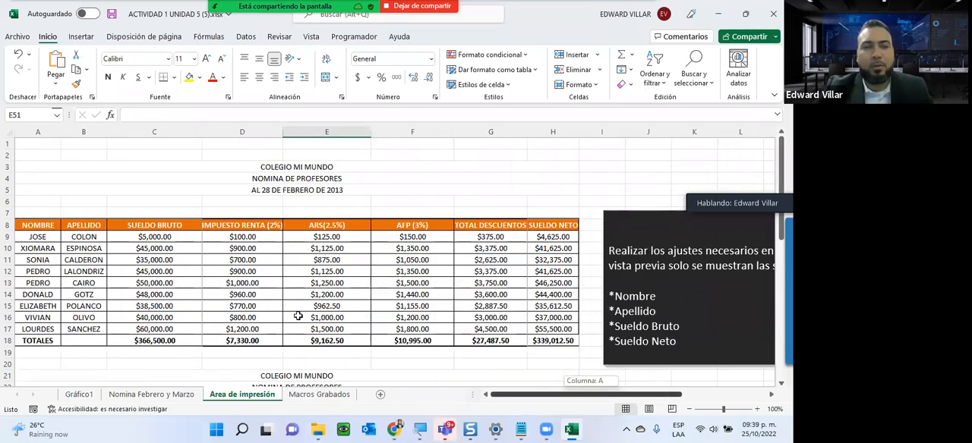
# - Clear the print area of the Area de impresión sheet and look over the page breaks across its payroll tables
pyautogui.click(138, 37)
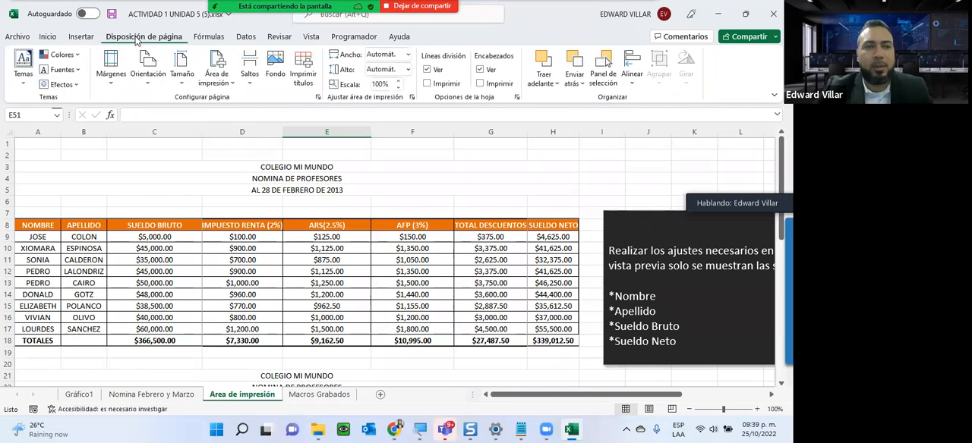
pyautogui.click(221, 83)
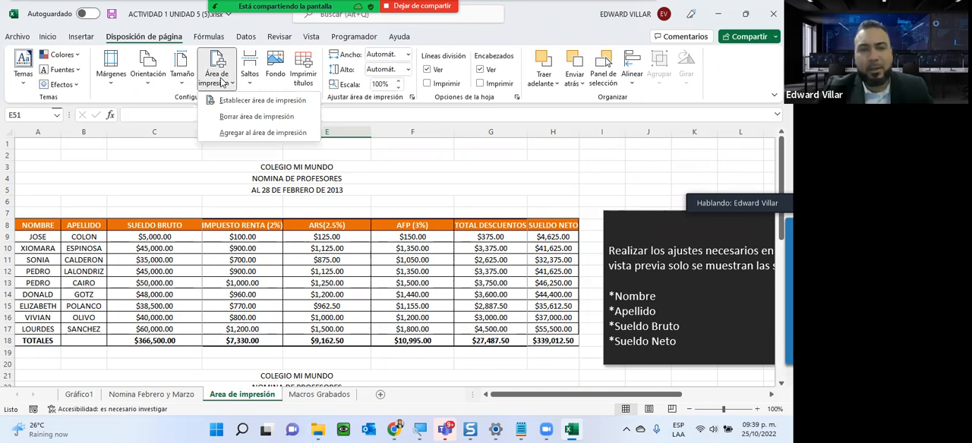
pyautogui.click(235, 119)
pyautogui.scroll(-10, 151, 327)
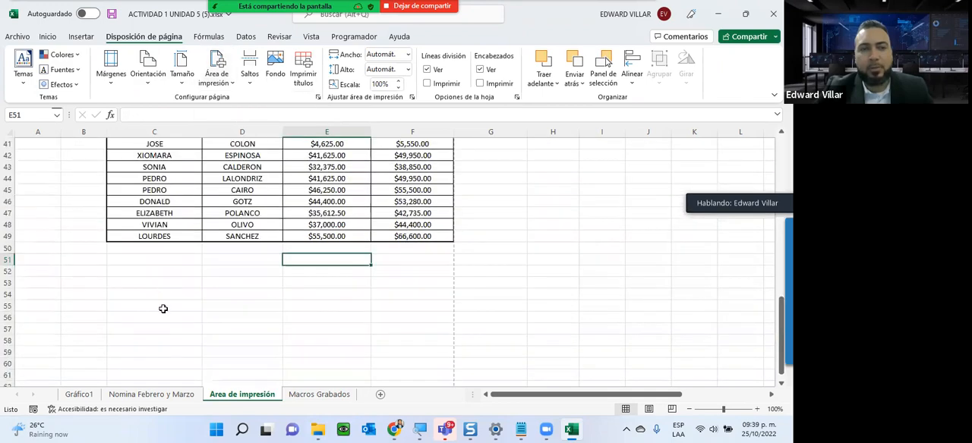
pyautogui.scroll(11, 147, 343)
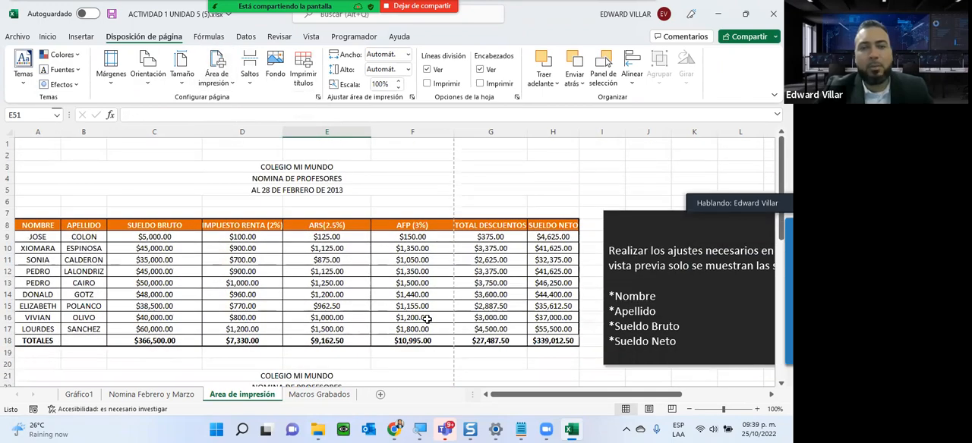
pyautogui.scroll(-3, 460, 202)
pyautogui.scroll(-4, 444, 198)
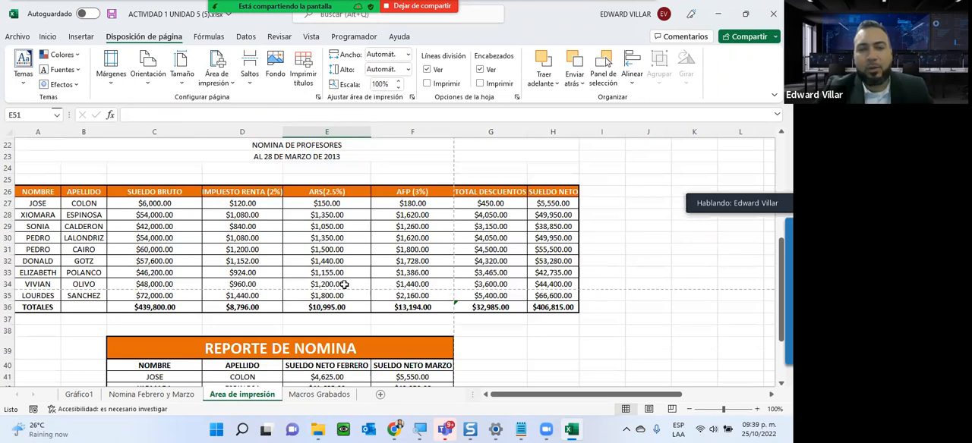
pyautogui.scroll(7, 104, 293)
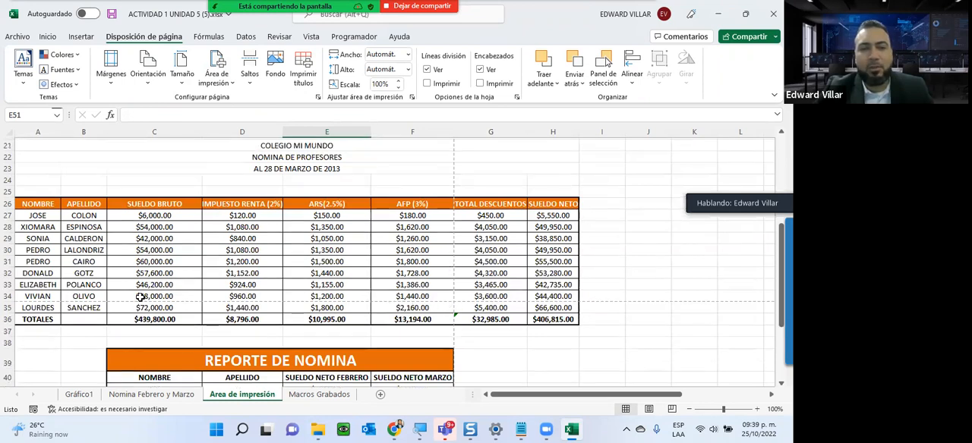
# - Page through the print preview of the Area de impresión sheet without a print area, and return to the sheet
pyautogui.click(16, 36)
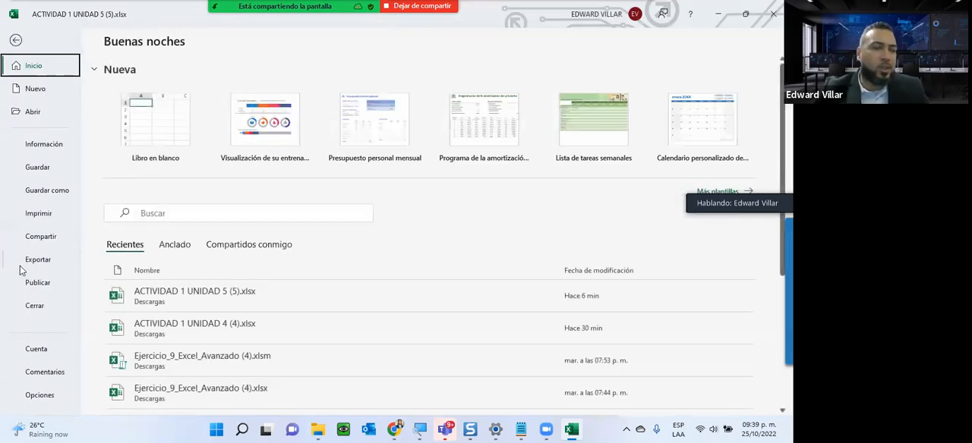
pyautogui.click(32, 216)
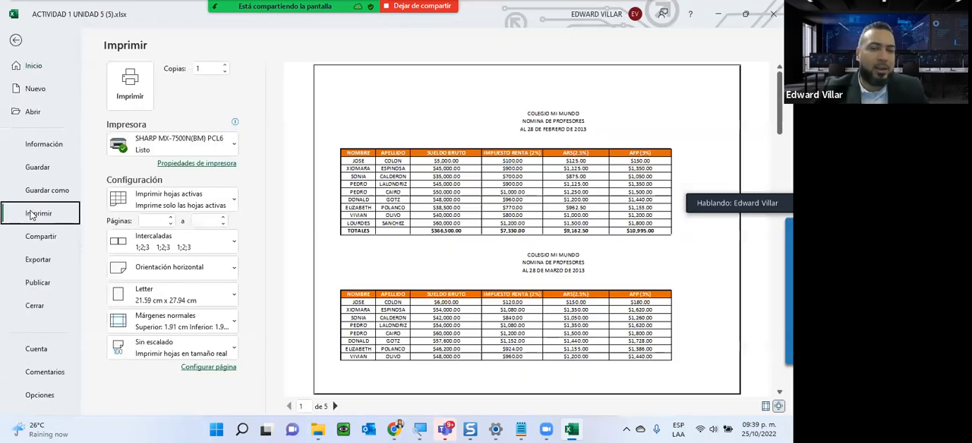
pyautogui.click(335, 406)
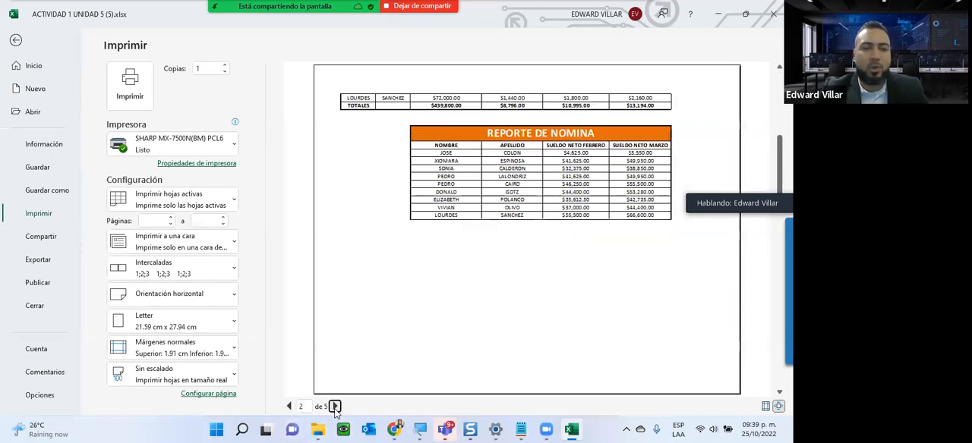
pyautogui.click(335, 406)
pyautogui.click(335, 406)
pyautogui.click(334, 406)
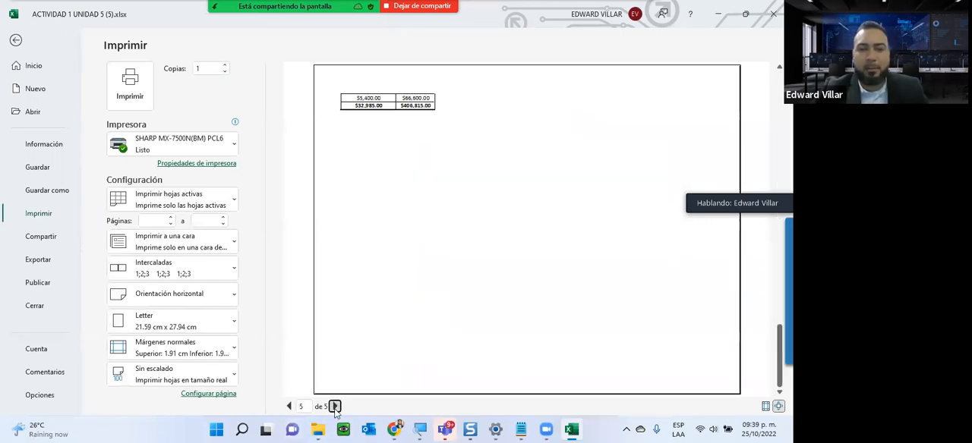
pyautogui.click(17, 66)
pyautogui.click(17, 41)
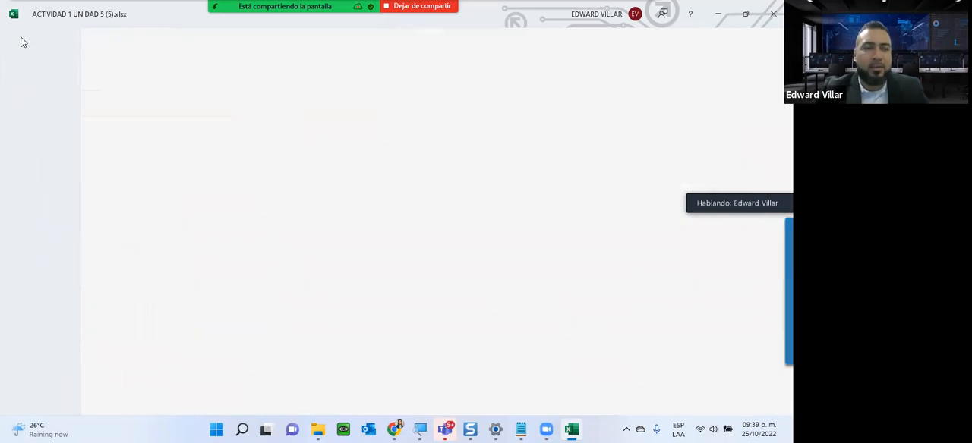
# - Set the February payroll's Nombre, Apellido, Sueldo Bruto and Sueldo Neto columns, rows 8 to 18, as the print area
pyautogui.moveTo(49, 227); pyautogui.dragTo(125, 340)
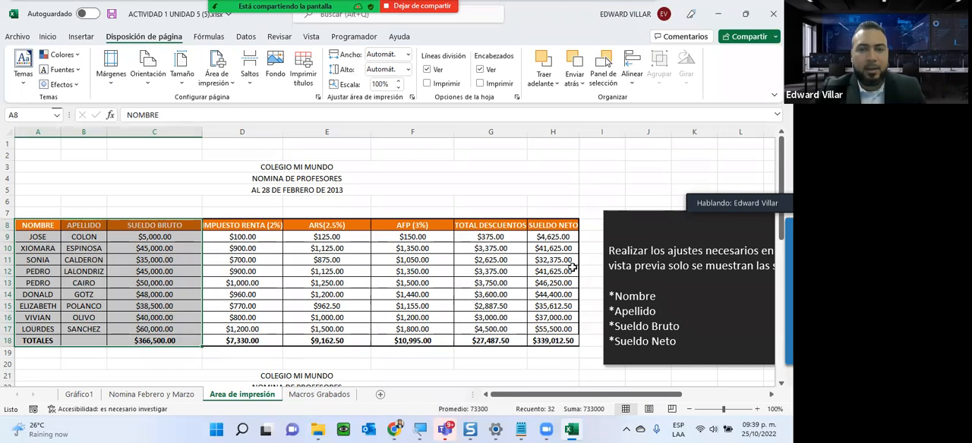
pyautogui.keyDown('ctrl'); pyautogui.click(554, 225); pyautogui.keyUp('ctrl')
pyautogui.moveTo(554, 247); pyautogui.dragTo(544, 337)
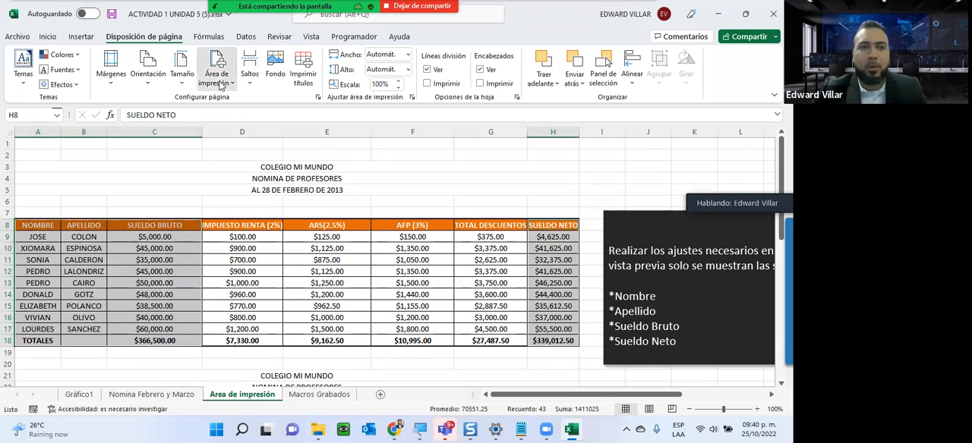
pyautogui.click(218, 85)
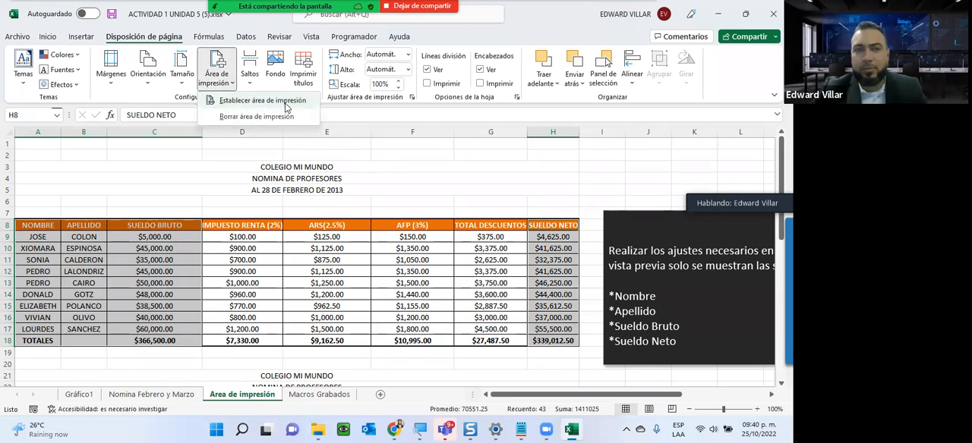
pyautogui.click(286, 104)
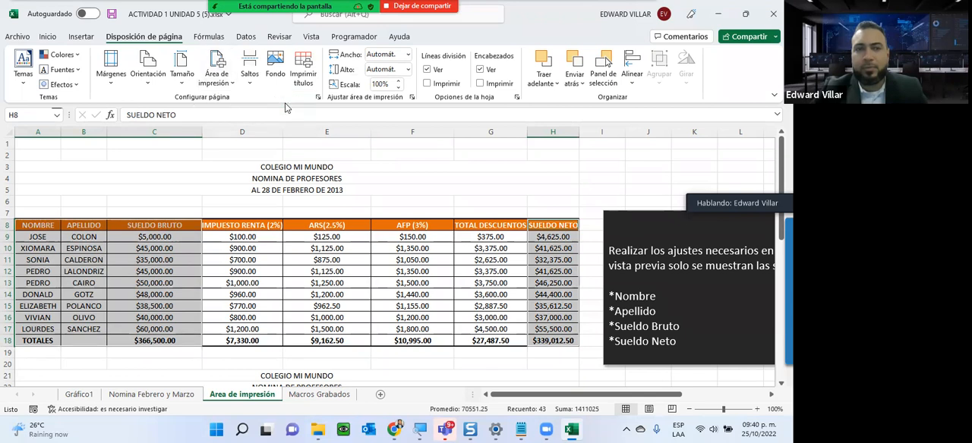
# - Check in the print preview which February payroll columns each page shows, and return to the sheet
pyautogui.click(18, 38)
pyautogui.click(47, 216)
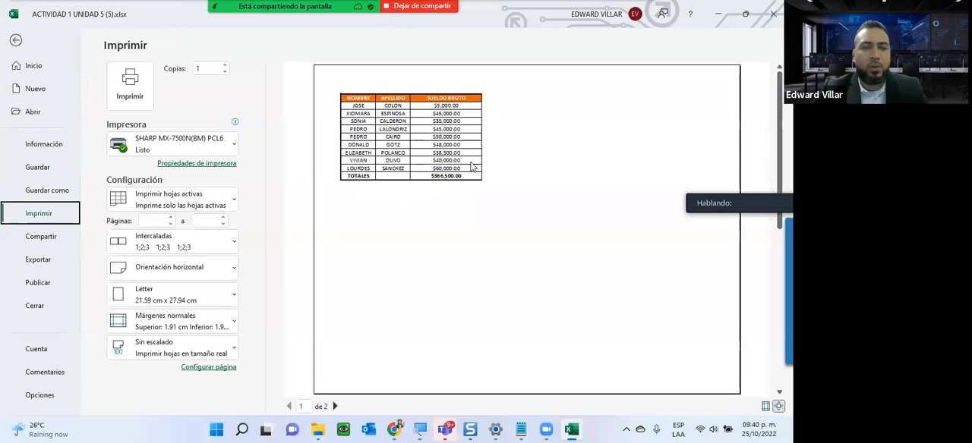
pyautogui.click(334, 407)
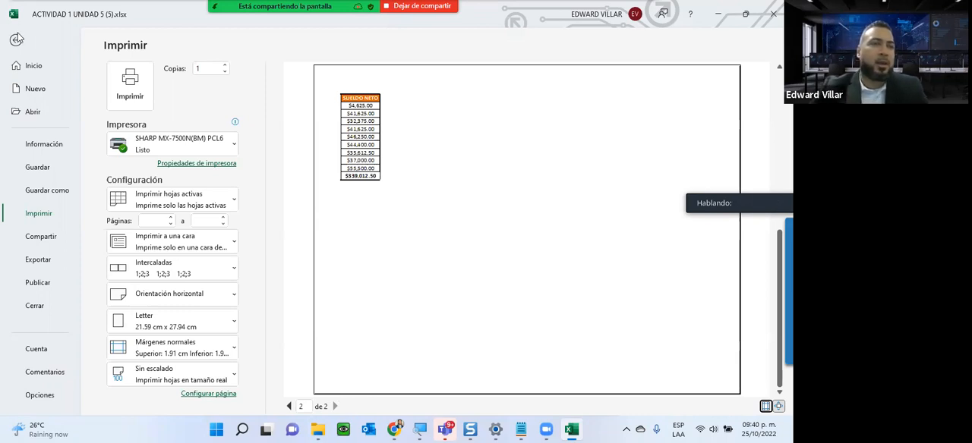
pyautogui.click(20, 41)
# - Go to the Macros Grabados sheet and read the instructions for the recorded macro exercise
pyautogui.click(312, 396)
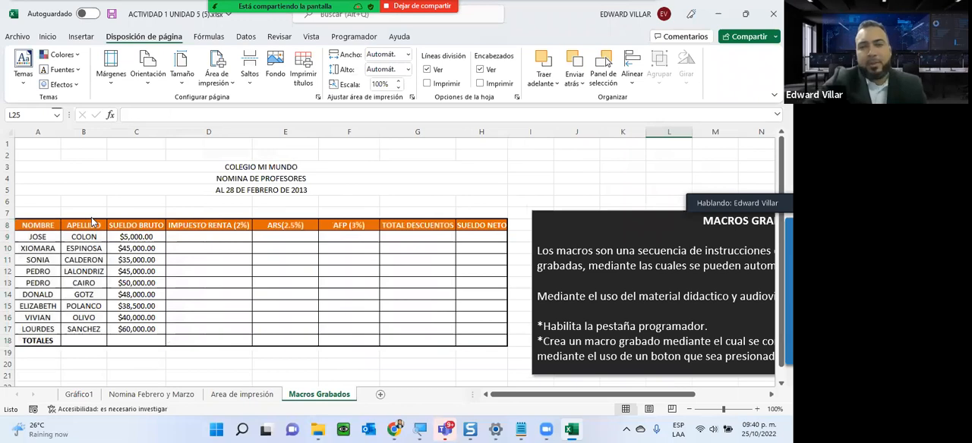
pyautogui.moveTo(514, 394); pyautogui.dragTo(580, 394)
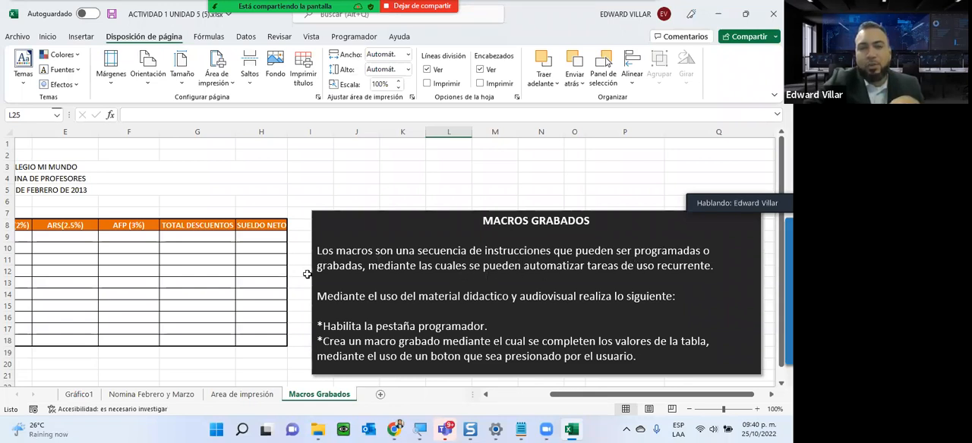
pyautogui.moveTo(313, 272); pyautogui.dragTo(365, 266)
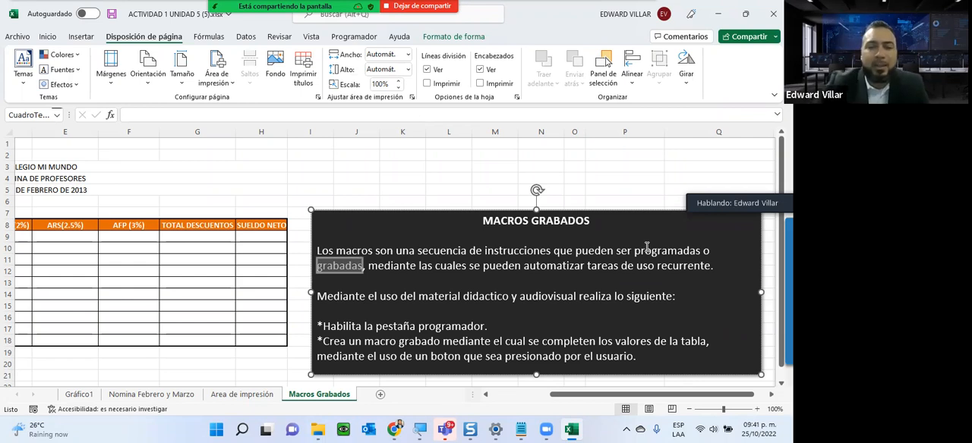
# - Switch the Programador main tab off and back on in the ribbon customization options, and accept with it enabled
pyautogui.click(347, 35)
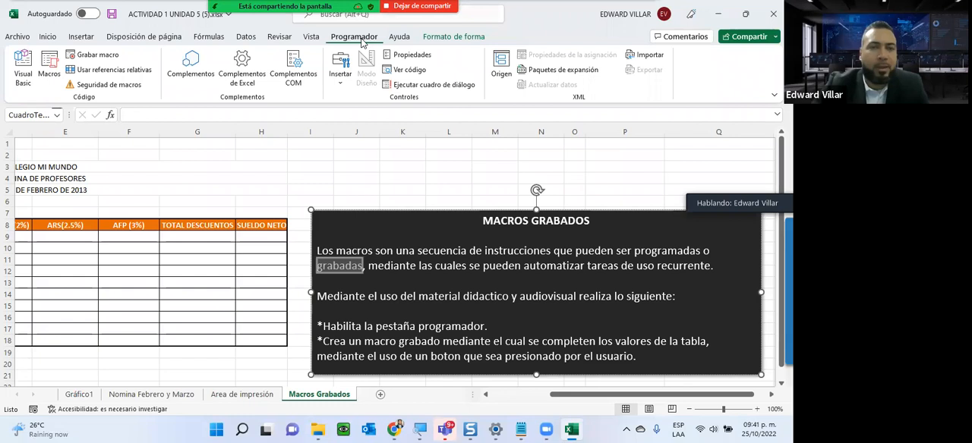
pyautogui.click(16, 36)
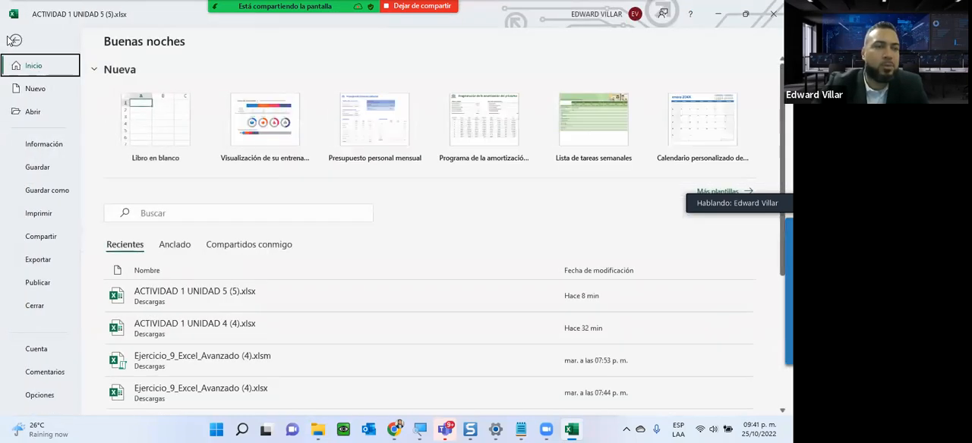
pyautogui.click(38, 396)
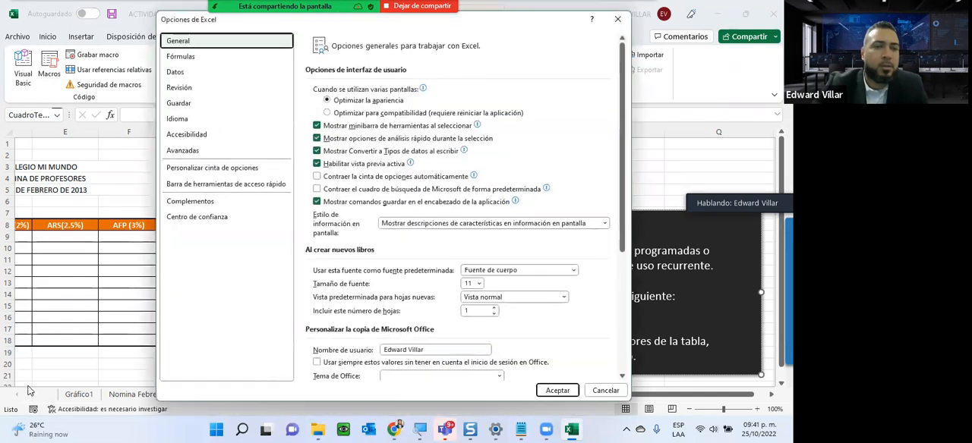
pyautogui.click(193, 174)
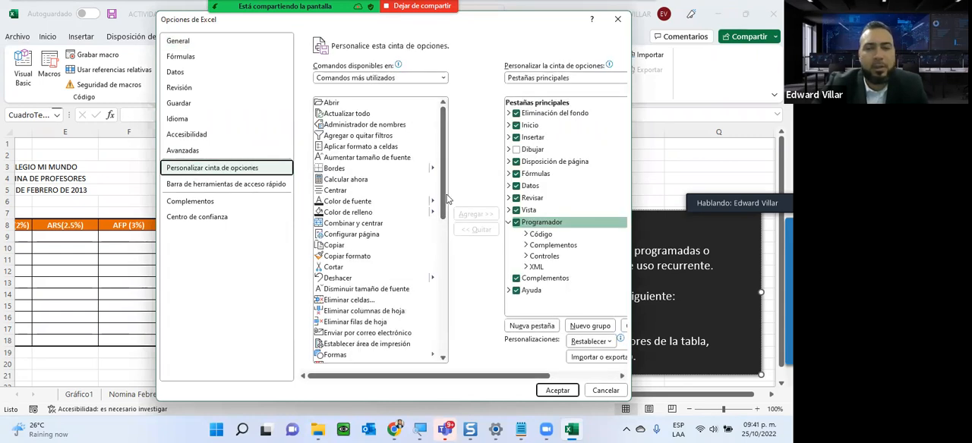
pyautogui.click(517, 222)
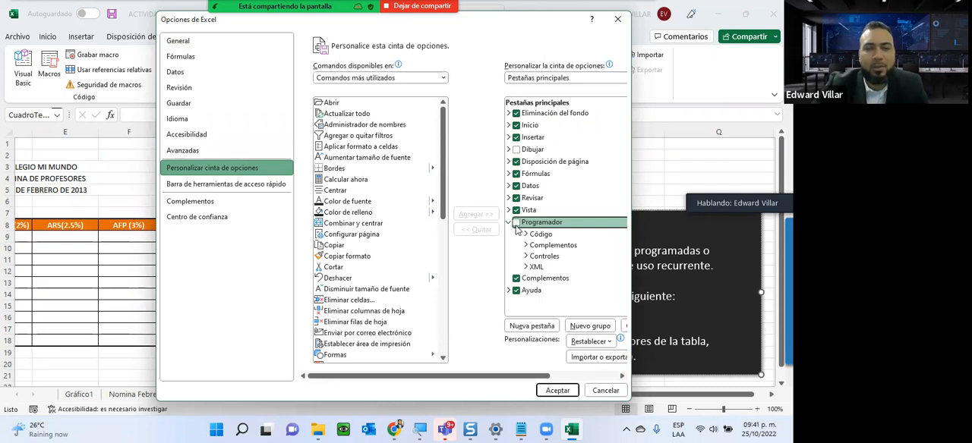
pyautogui.click(554, 390)
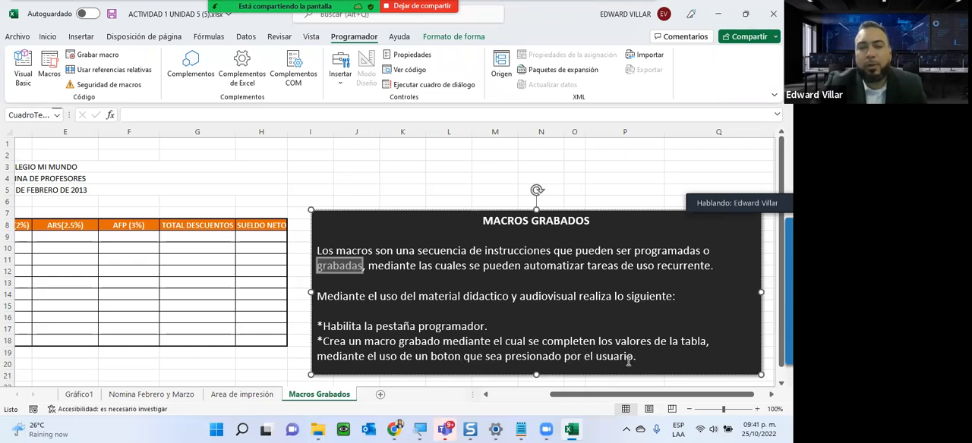
# - Review the Grabar macro command and the empty payroll columns on the Macros Grabados sheet that the macro must fill in
pyautogui.hscroll(-3, 495, 402)
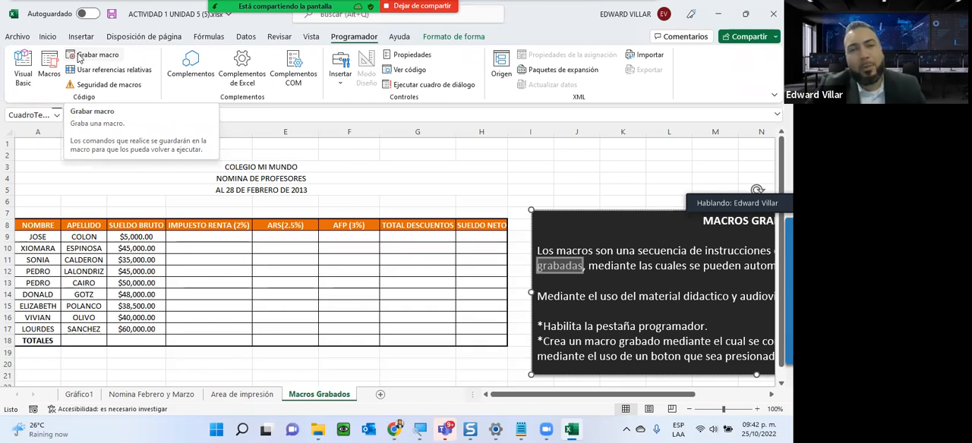
pyautogui.click(217, 247)
pyautogui.click(301, 238)
pyautogui.click(466, 245)
pyautogui.click(387, 259)
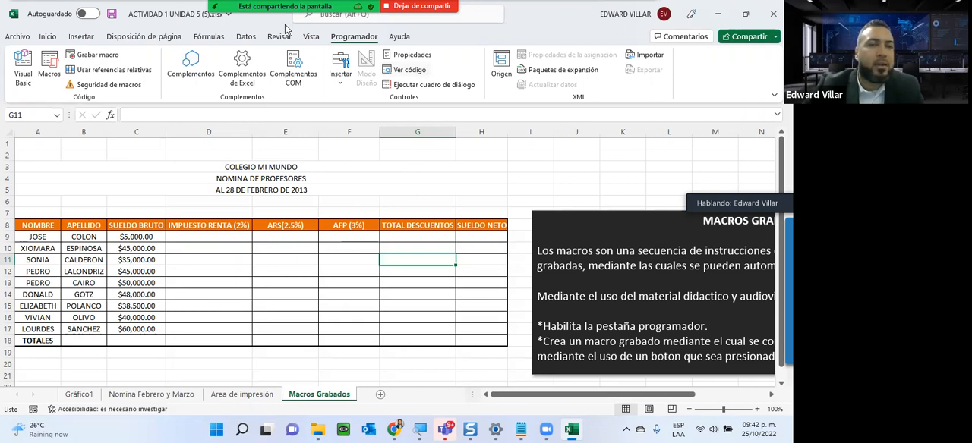
# - Set up a new macro recording and try to name the macro Calculo de Nomina
pyautogui.moveTo(285, 6); pyautogui.dragTo(411, 6)
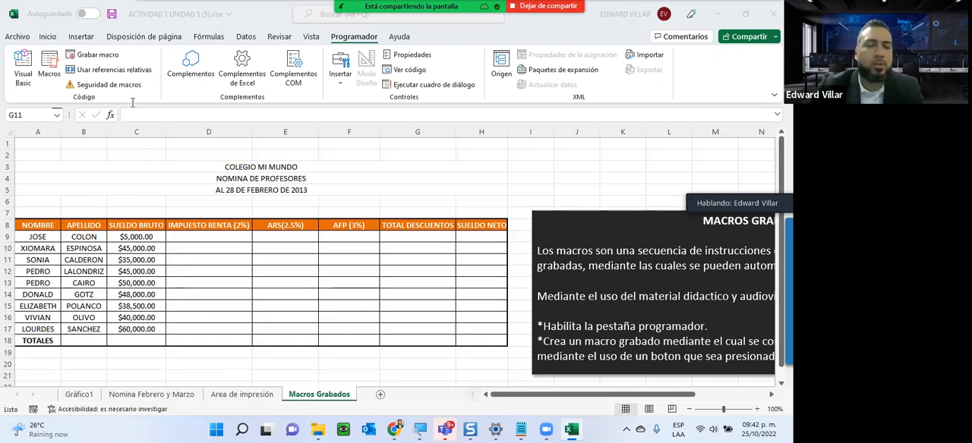
pyautogui.click(633, 224)
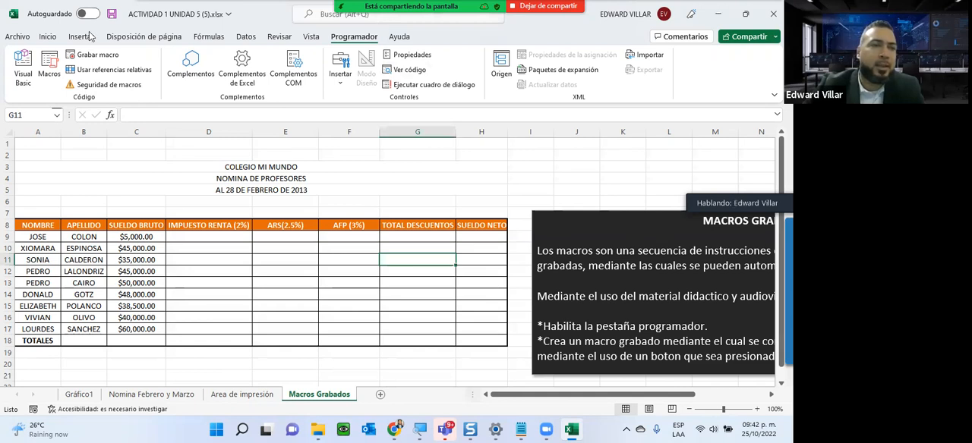
pyautogui.click(89, 56)
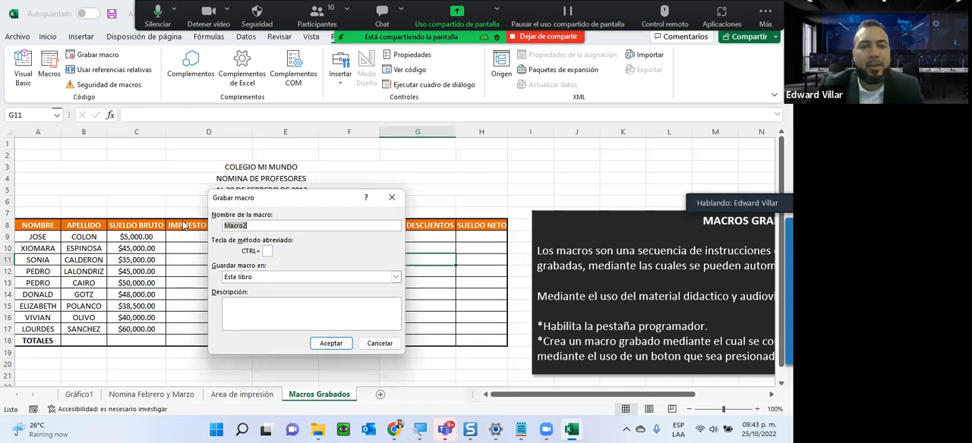
pyautogui.click(271, 223)
pyautogui.press('BackSpace')
pyautogui.press('BackSpace')
pyautogui.press('BackSpace')
pyautogui.press('BackSpace')
pyautogui.press('BackSpace')
pyautogui.press('BackSpace')
pyautogui.write('Calculo d')
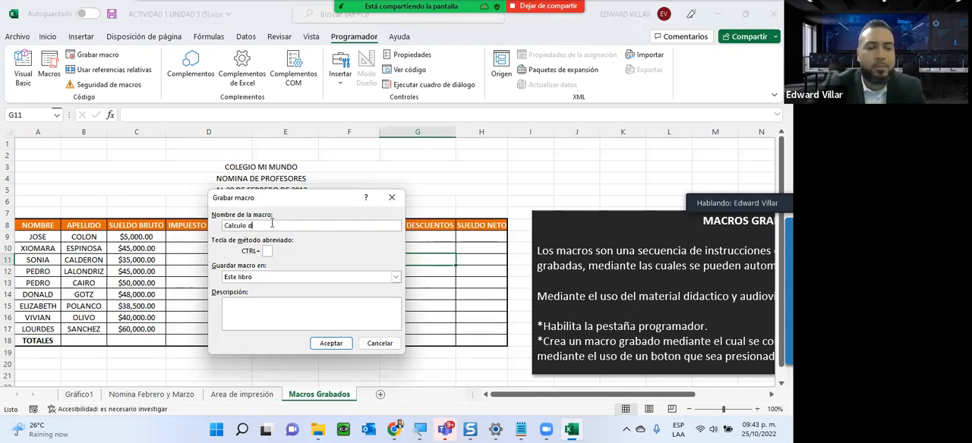
pyautogui.write('e Nomina')
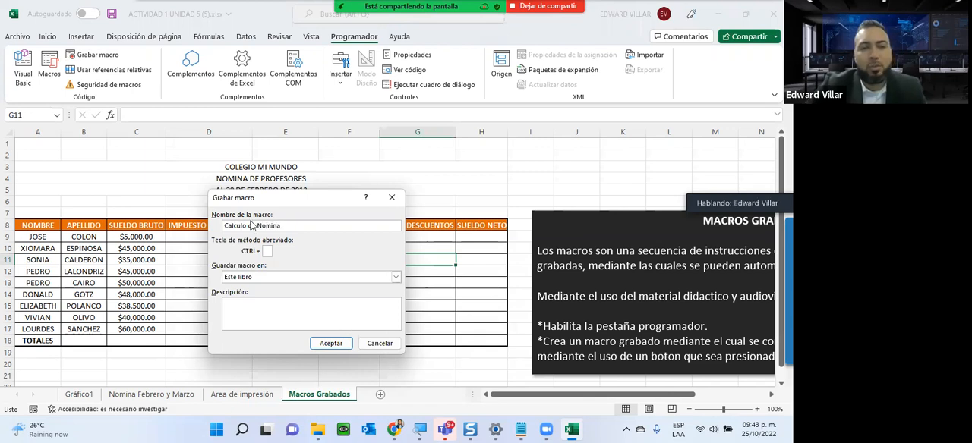
pyautogui.click(311, 349)
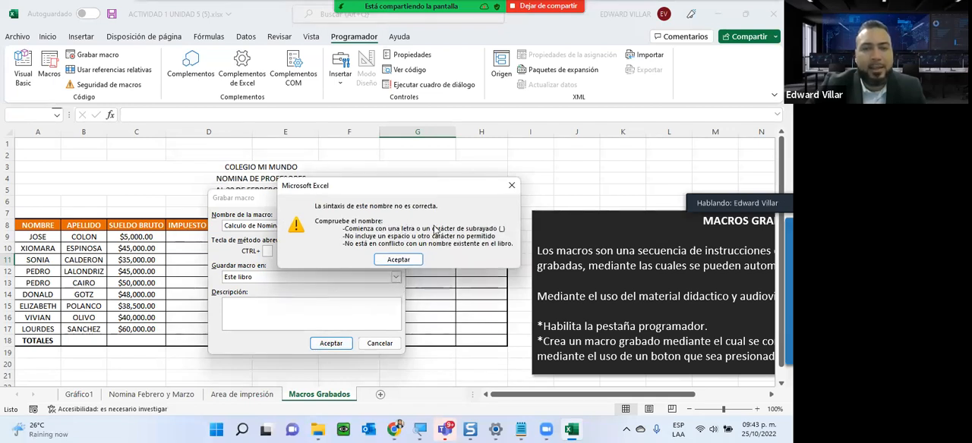
# - Correct the macro name to Calculo_de_Nomina by replacing the spaces with underscores
pyautogui.click(396, 260)
pyautogui.click(249, 226)
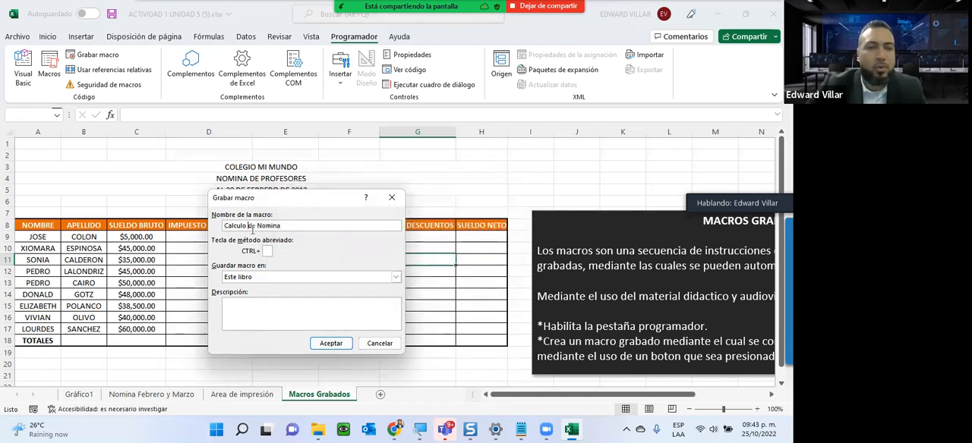
pyautogui.press('BackSpace')
pyautogui.write('_')
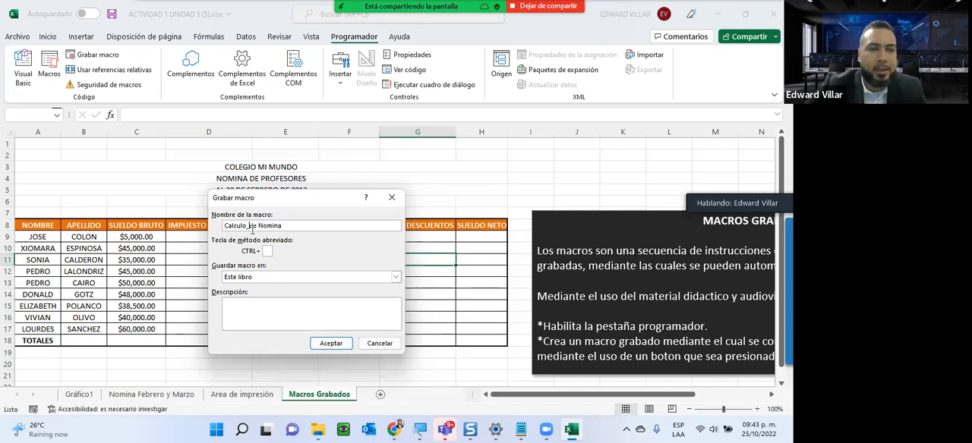
pyautogui.press('BackSpace')
pyautogui.write('_')
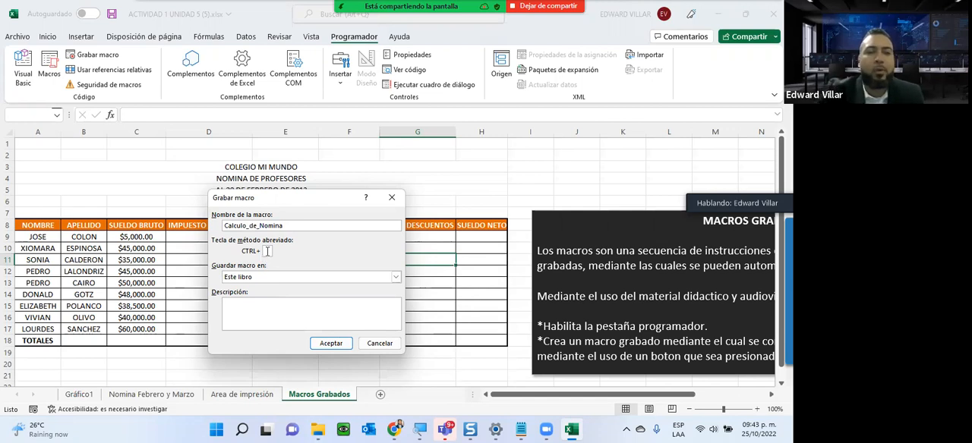
# - Assign Ctrl+e as the macro's shortcut and store the macro in Este libro
pyautogui.write('E')
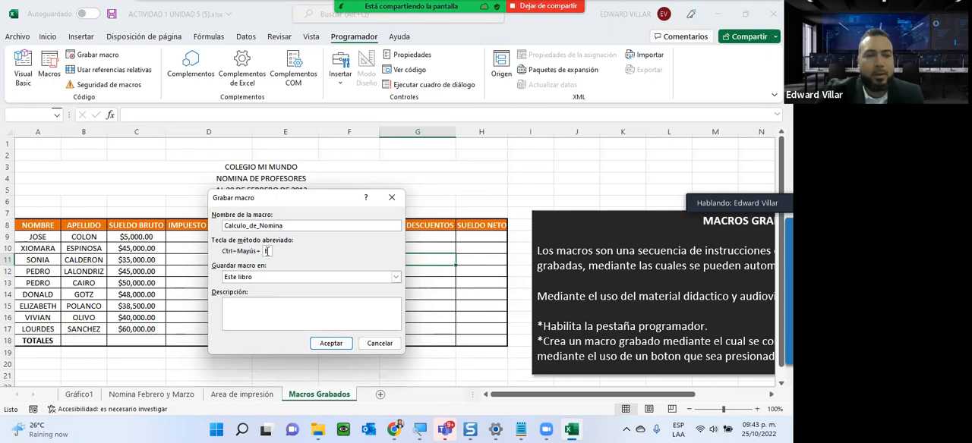
pyautogui.press('BackSpace')
pyautogui.write('e')
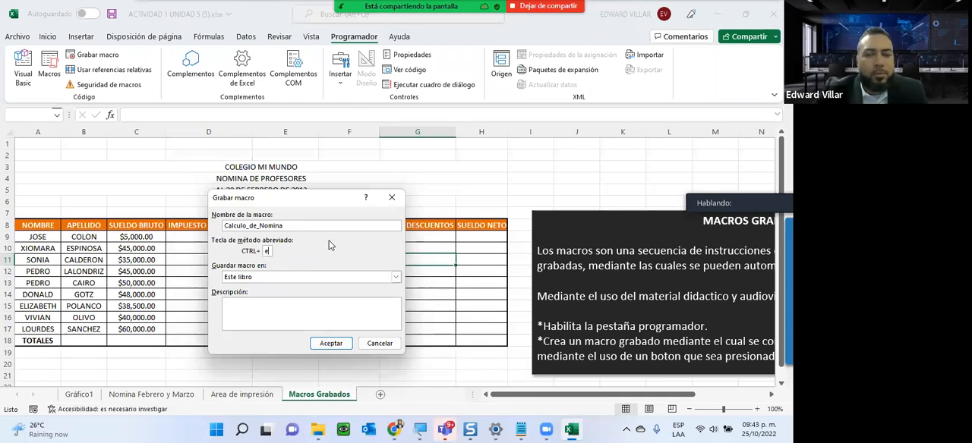
pyautogui.click(263, 280)
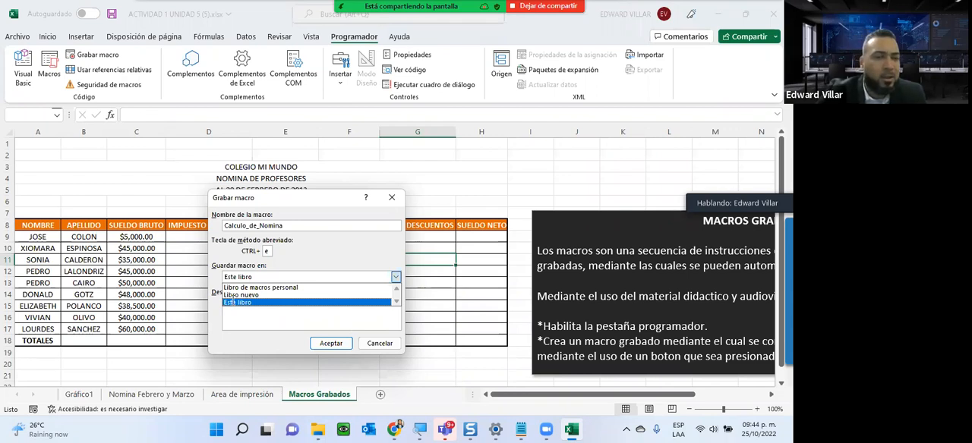
pyautogui.click(231, 303)
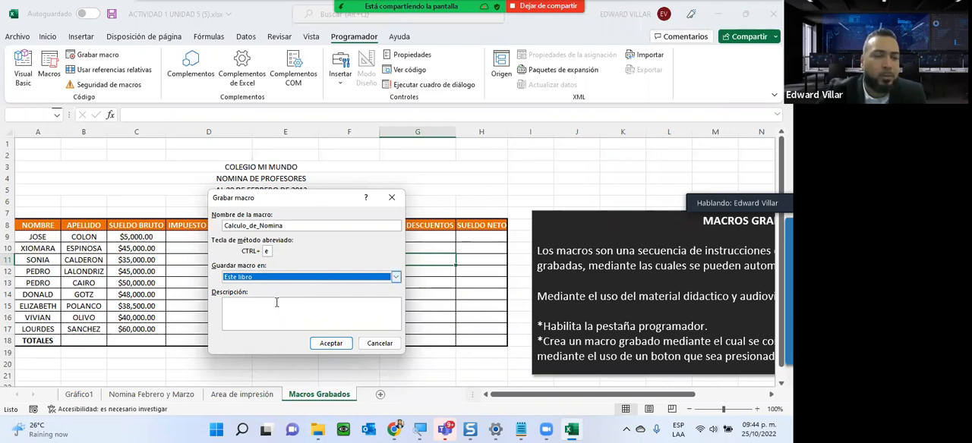
# - Describe the macro as "Macro utilizado para realizar el calculo de nomina de la empresa." and start recording
pyautogui.click(256, 314)
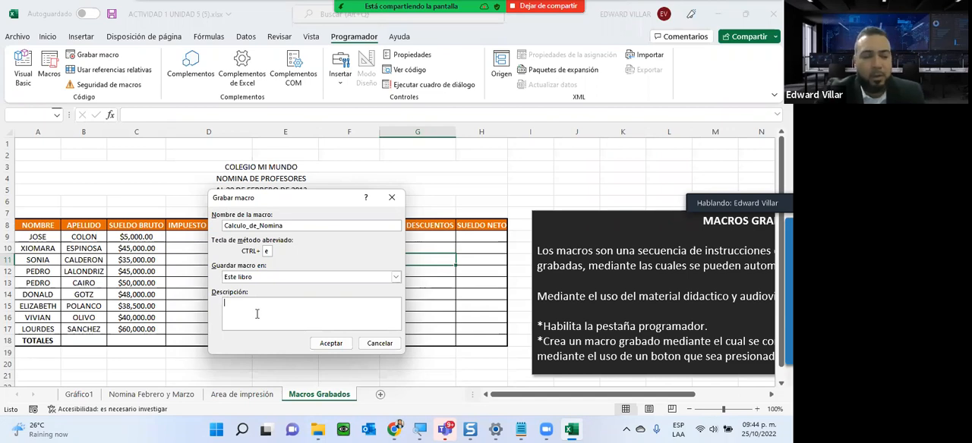
pyautogui.write('Macro ')
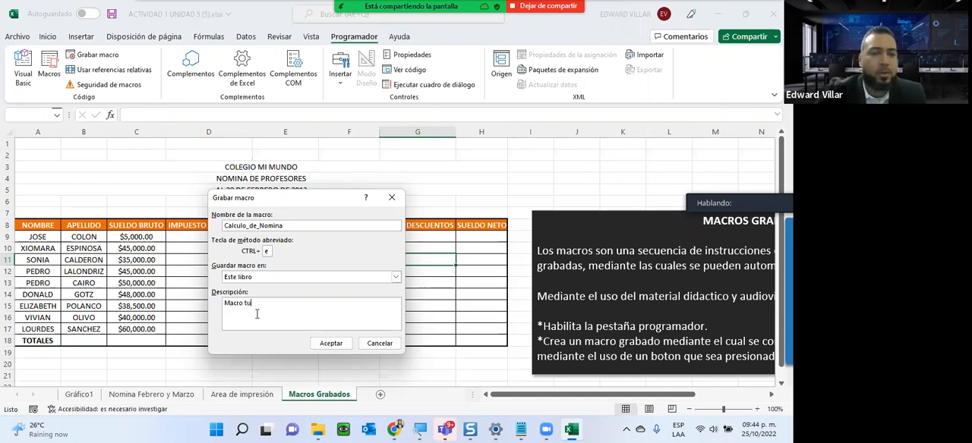
pyautogui.write('utilizado para realizar el calculo de nom')
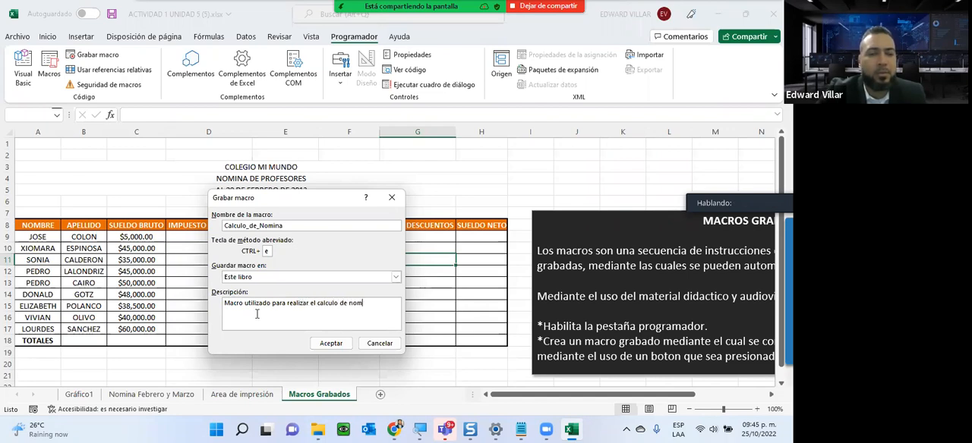
pyautogui.write('ina de la empresa.')
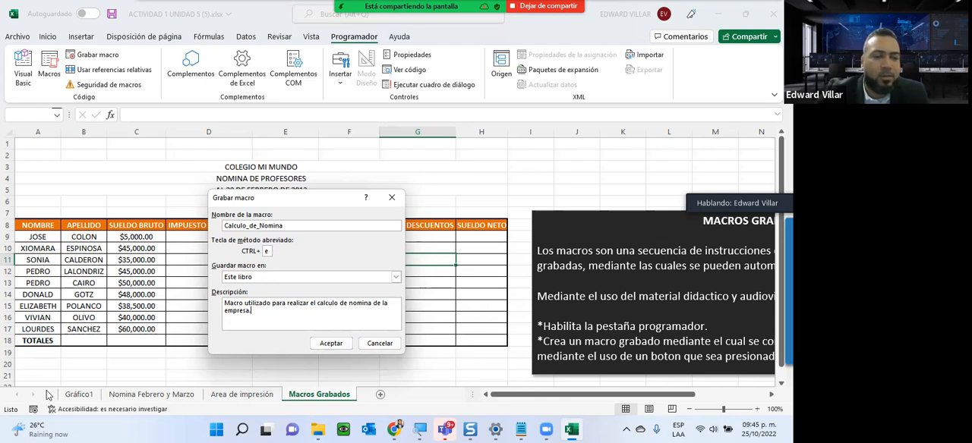
pyautogui.click(330, 344)
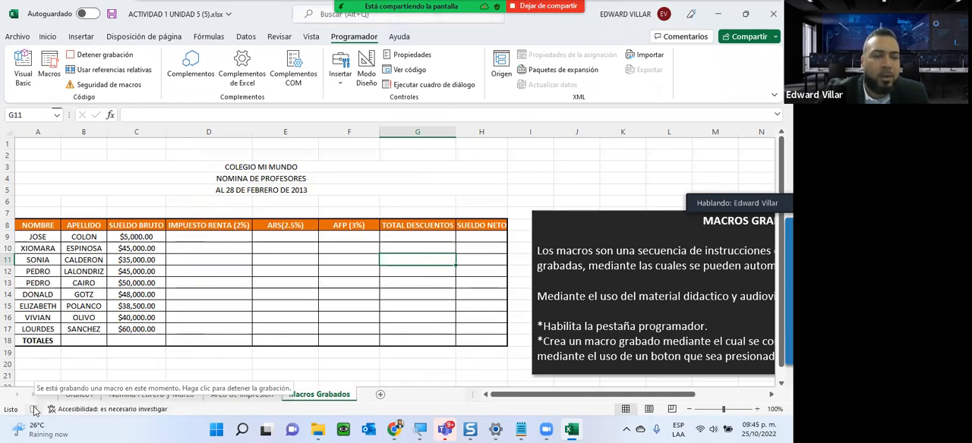
# - Calculate the IMPUESTO RENTA (2%) in D9 with =C9*2% and fill the formula down to D17
pyautogui.click(202, 236)
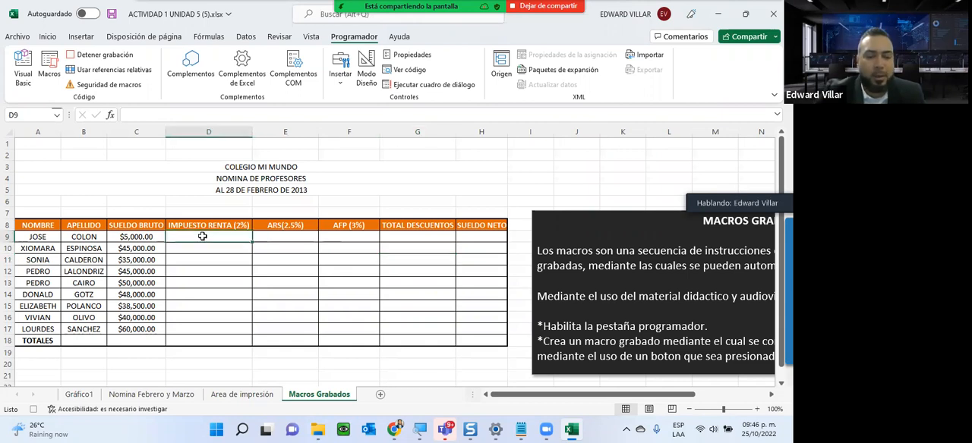
pyautogui.write('=')
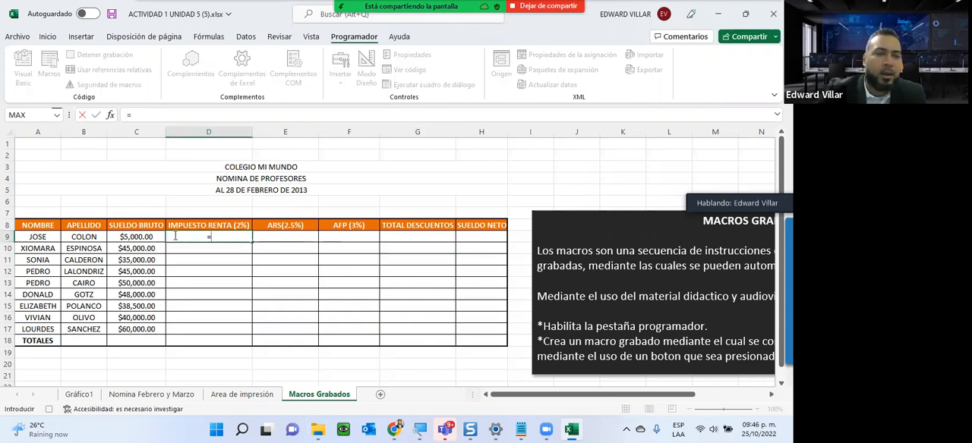
pyautogui.click(137, 237)
pyautogui.write('*2%')
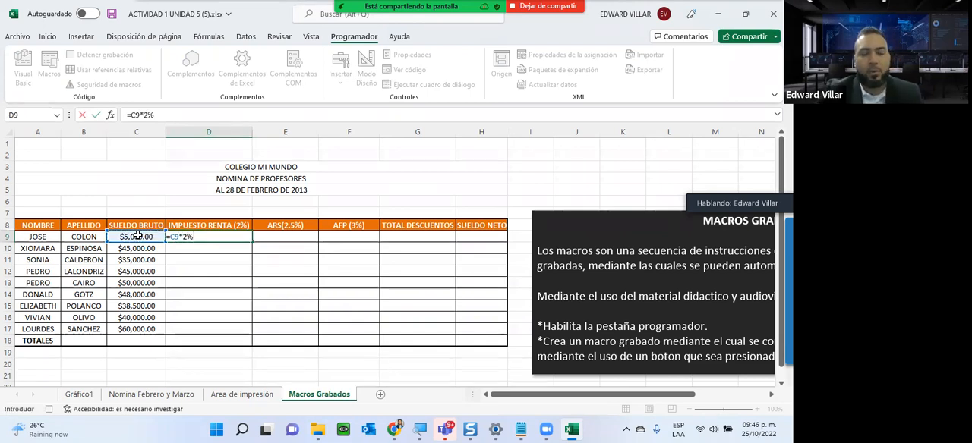
pyautogui.press('Return')
pyautogui.click(183, 237)
pyautogui.moveTo(252, 242); pyautogui.dragTo(239, 331)
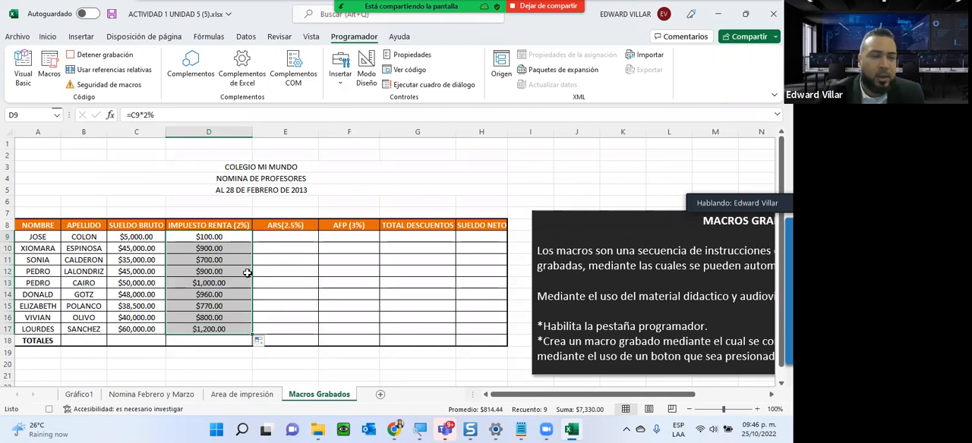
# - Calculate the ARS (2.5%) in E9 with =C9*2.5% and fill the formula down to E17
pyautogui.click(258, 237)
pyautogui.write('=')
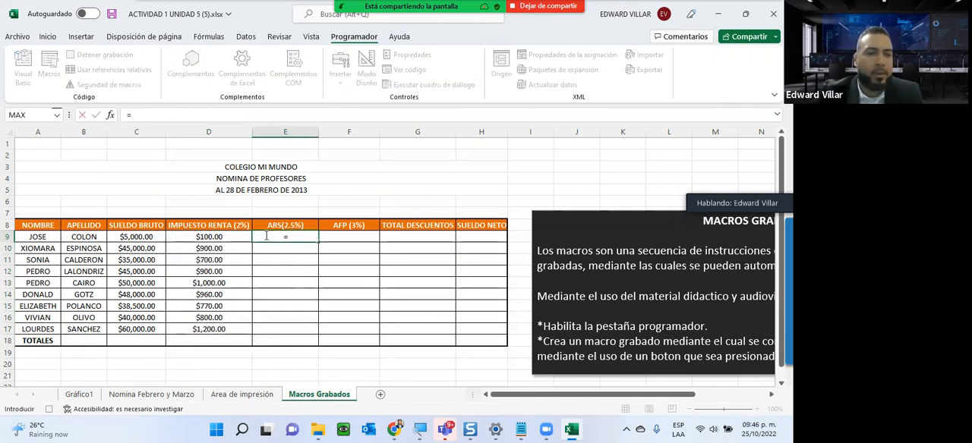
pyautogui.click(144, 239)
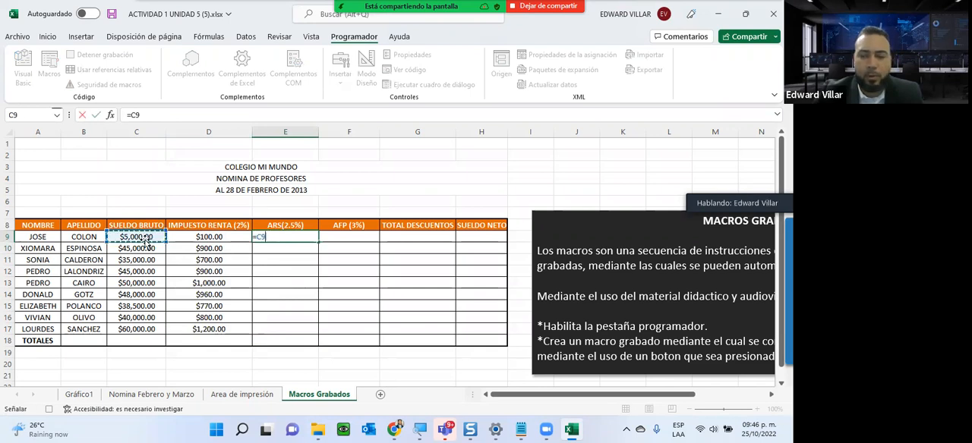
pyautogui.write('*2.5%')
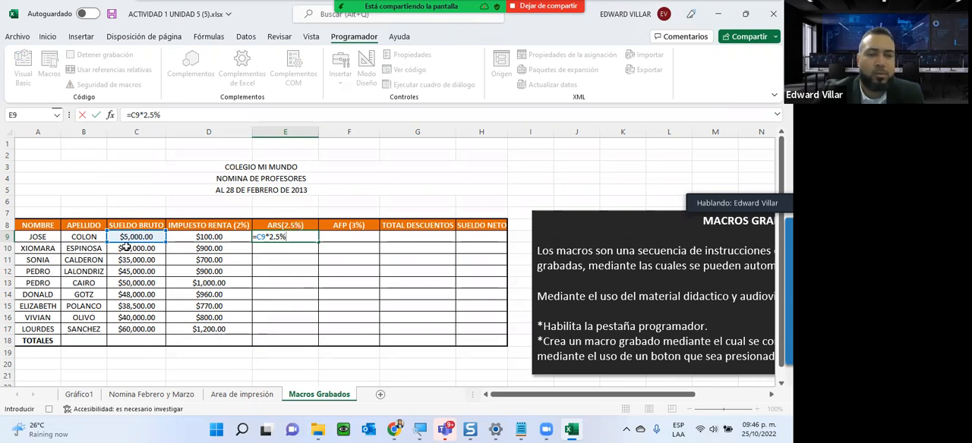
pyautogui.press('Return')
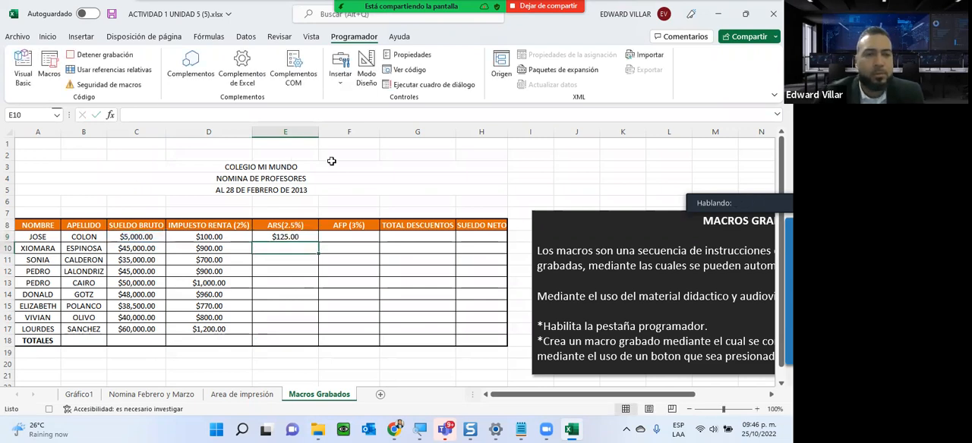
pyautogui.click(316, 240)
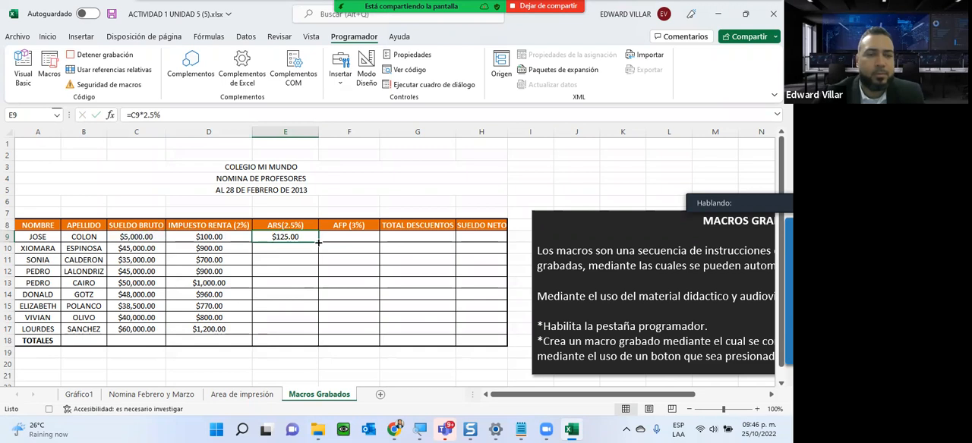
pyautogui.moveTo(318, 241); pyautogui.dragTo(311, 336)
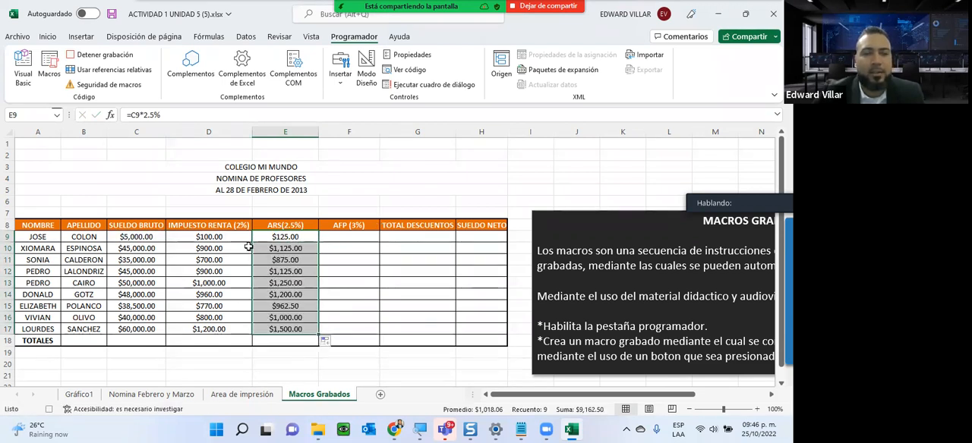
# - Calculate the AFP (3%) in F9 with =C9*3% and fill the formula down to F17
pyautogui.click(353, 239)
pyautogui.write('=')
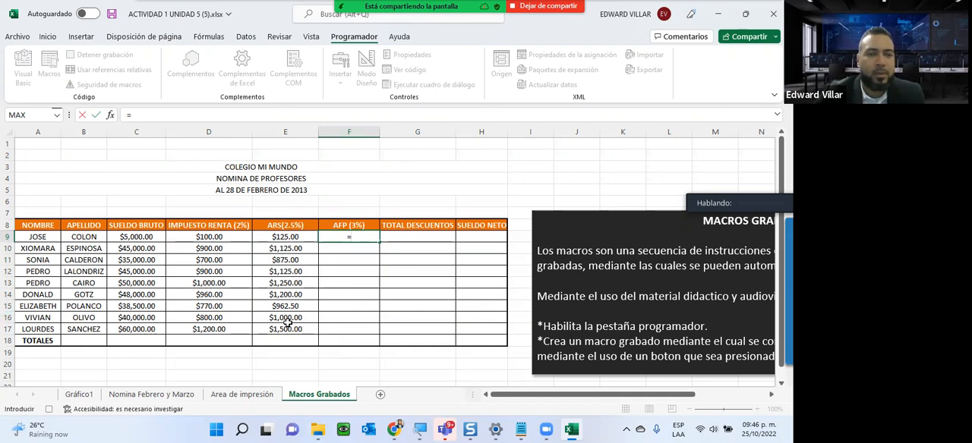
pyautogui.press('Left')
pyautogui.press('Left')
pyautogui.press('Left')
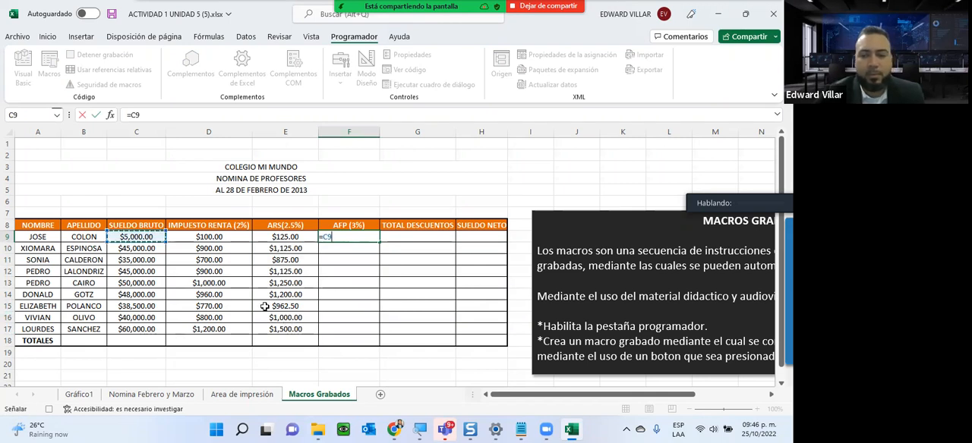
pyautogui.write('*3%')
pyautogui.press('Return')
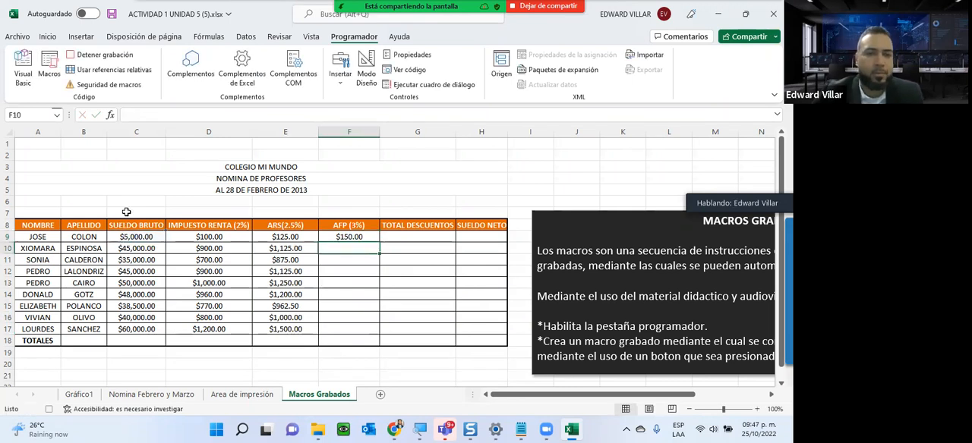
pyautogui.click(331, 235)
pyautogui.moveTo(377, 249); pyautogui.dragTo(375, 335)
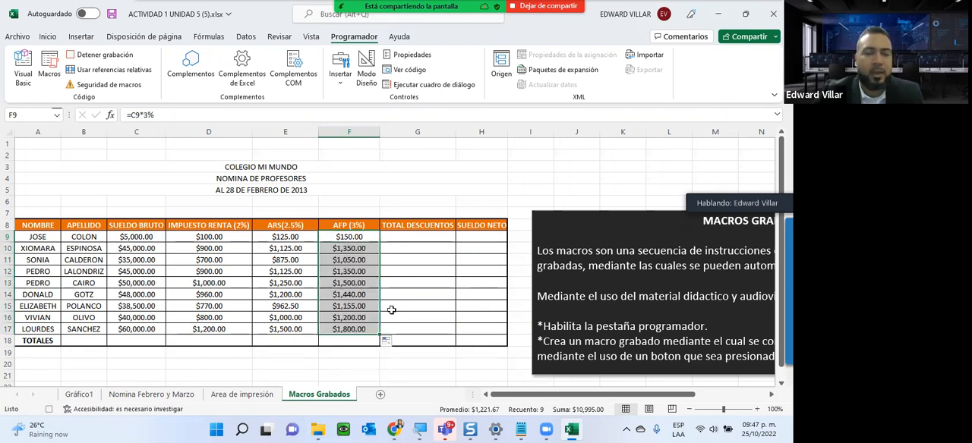
# - Total the three deductions D9 to F9 in the TOTAL DESCUENTOS cell G9 with AutoSum
pyautogui.click(436, 235)
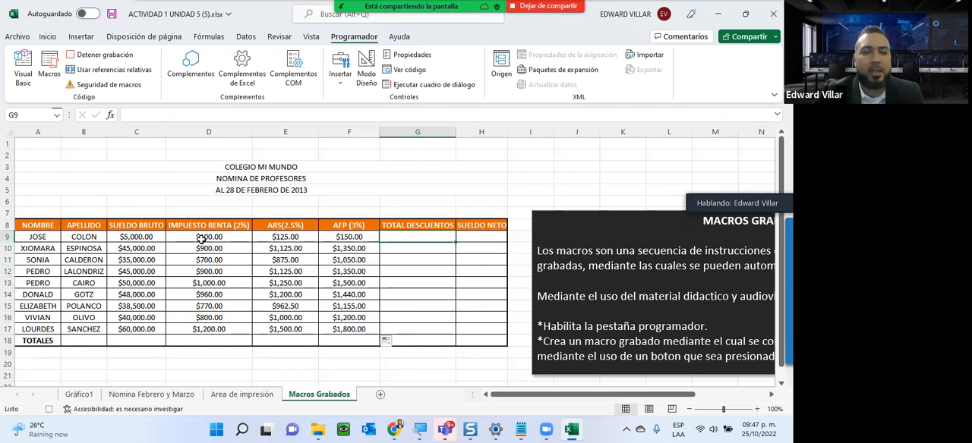
pyautogui.moveTo(199, 238); pyautogui.dragTo(418, 238)
pyautogui.click(47, 38)
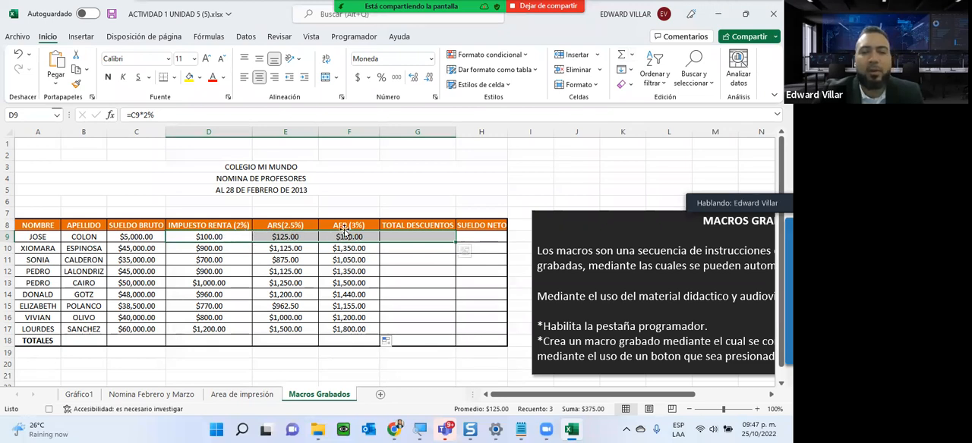
pyautogui.click(620, 56)
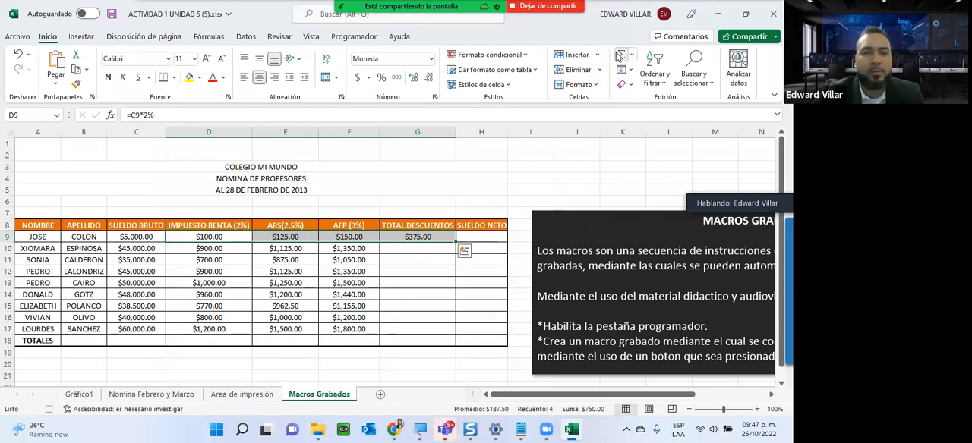
# - Fill the TOTAL DESCUENTOS formula from G9 down to G17 and widen column H to about 15.71
pyautogui.click(438, 241)
pyautogui.moveTo(456, 245); pyautogui.dragTo(443, 331)
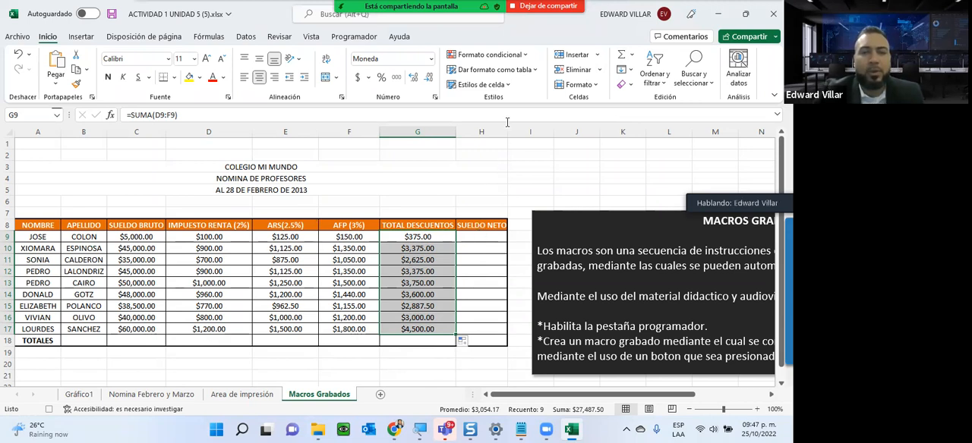
pyautogui.moveTo(507, 131)
pyautogui.mouseDown()
pyautogui.moveTo(531, 131)
pyautogui.moveTo(522, 131)
pyautogui.mouseUp()
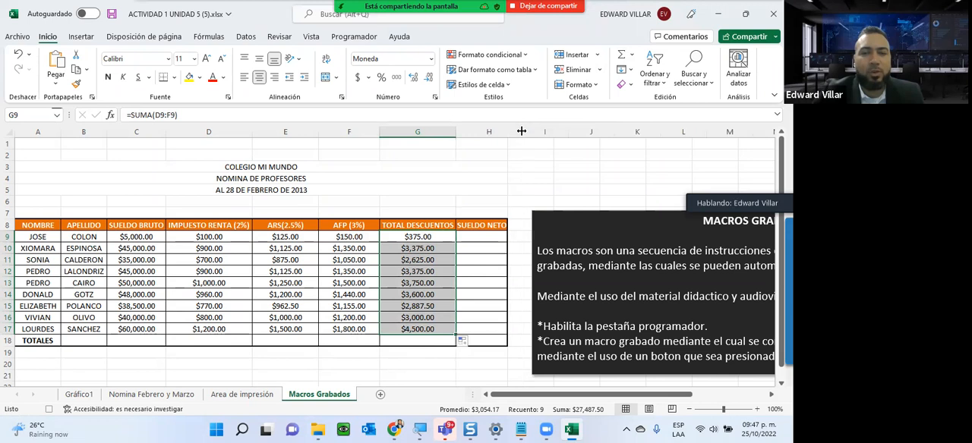
# - Calculate the SUELDO NETO in H9 with =C9-G9 and fill the formula down to H17
pyautogui.click(471, 240)
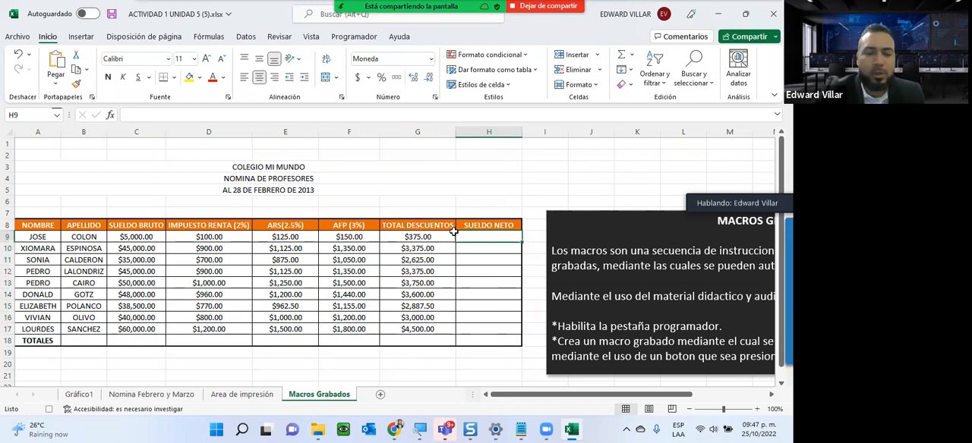
pyautogui.write('=')
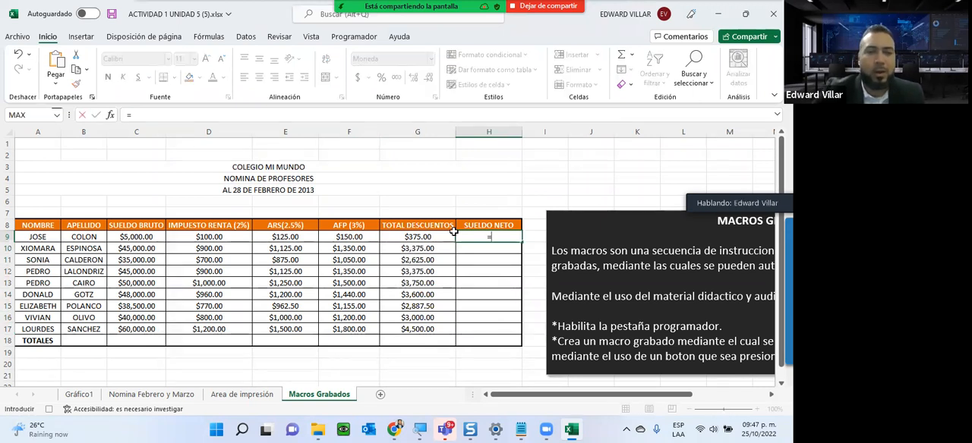
pyautogui.click(148, 237)
pyautogui.write('-')
pyautogui.click(422, 237)
pyautogui.press('Return')
pyautogui.click(483, 236)
pyautogui.moveTo(520, 242); pyautogui.dragTo(509, 329)
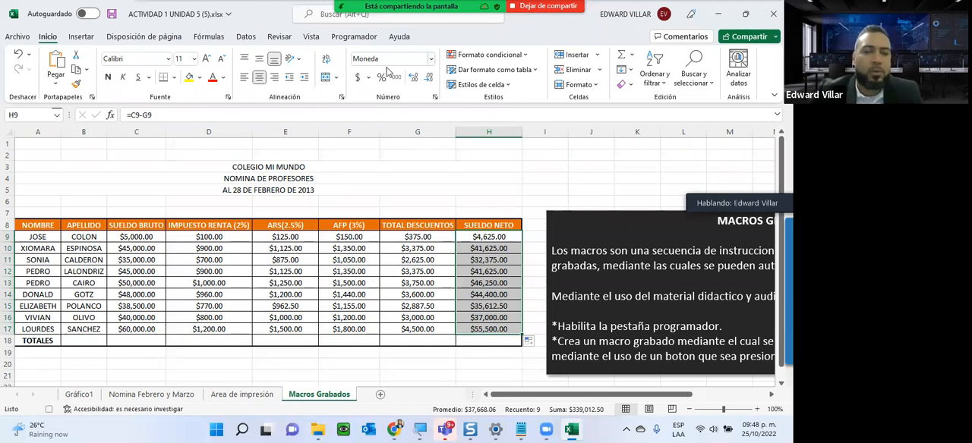
# - Total SUELDO BRUTO in C18 with AutoSum and fill the formula across the TOTALES row to H18
pyautogui.moveTo(117, 237); pyautogui.dragTo(124, 338)
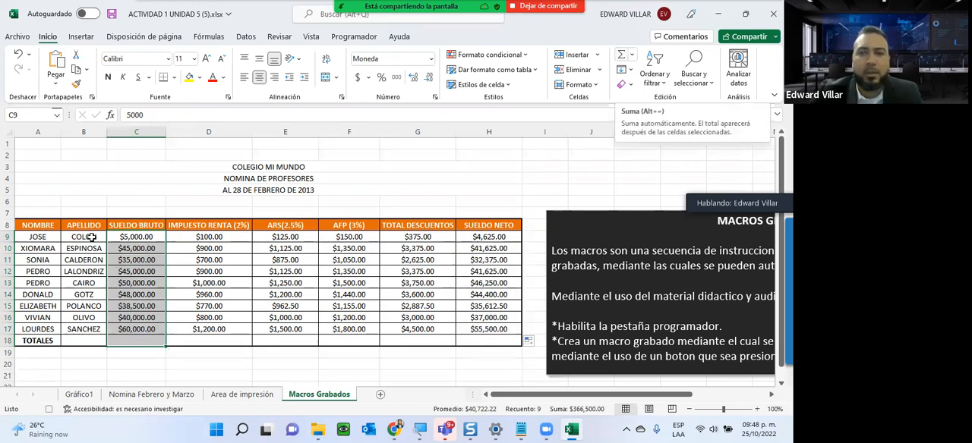
pyautogui.click(621, 54)
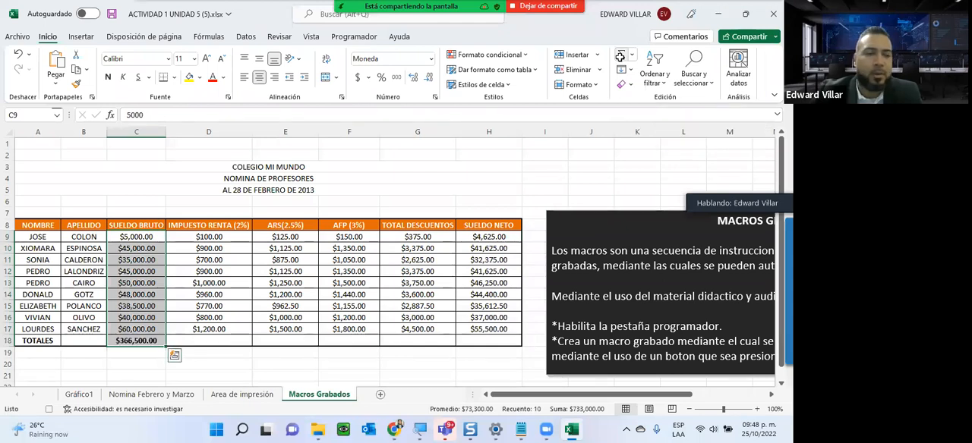
pyautogui.click(137, 347)
pyautogui.moveTo(165, 346); pyautogui.dragTo(507, 338)
# - Stop recording the payroll macro
pyautogui.scroll(-2, 427, 262)
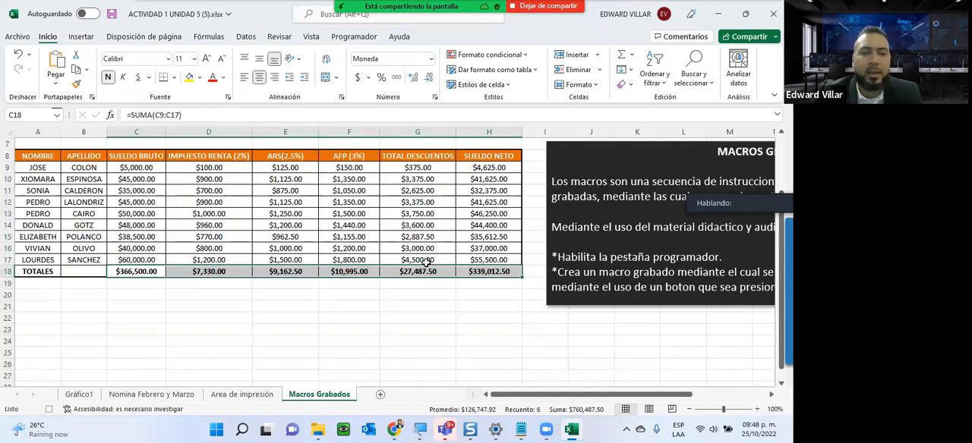
pyautogui.scroll(-1, 426, 262)
pyautogui.scroll(3, 422, 257)
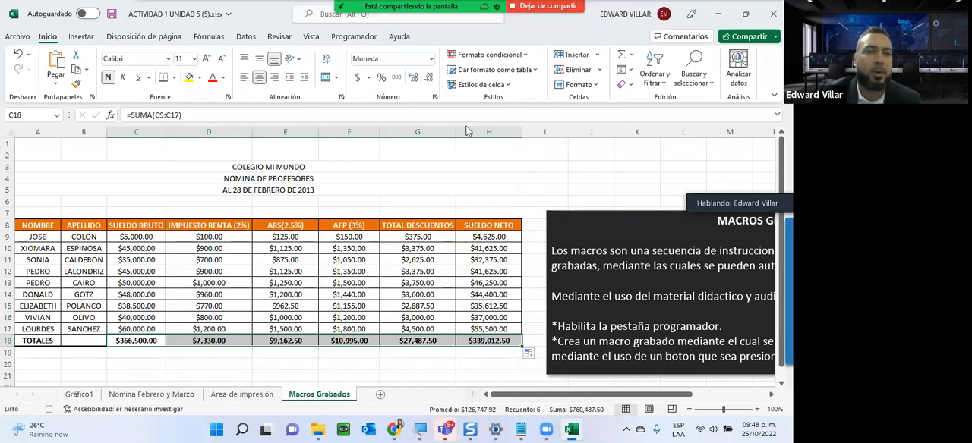
pyautogui.click(354, 37)
pyautogui.click(112, 60)
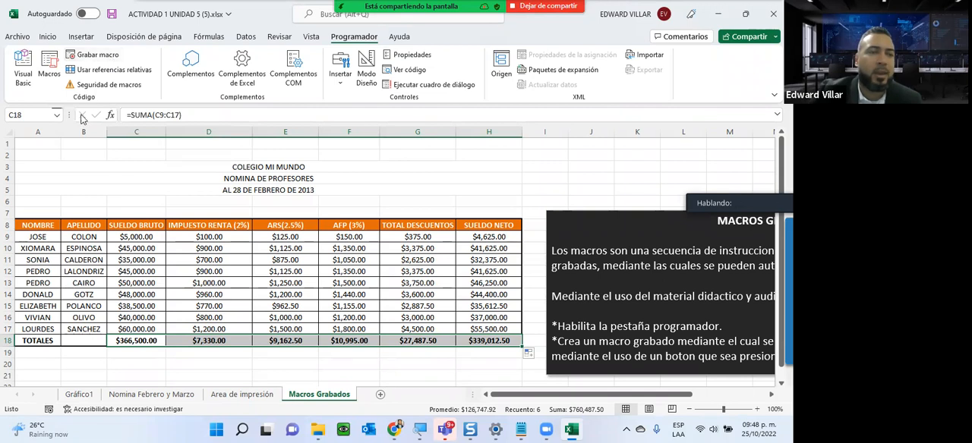
# - Open the recorded macro Calculo_de_Nomina for modification in the Visual Basic editor
pyautogui.click(48, 70)
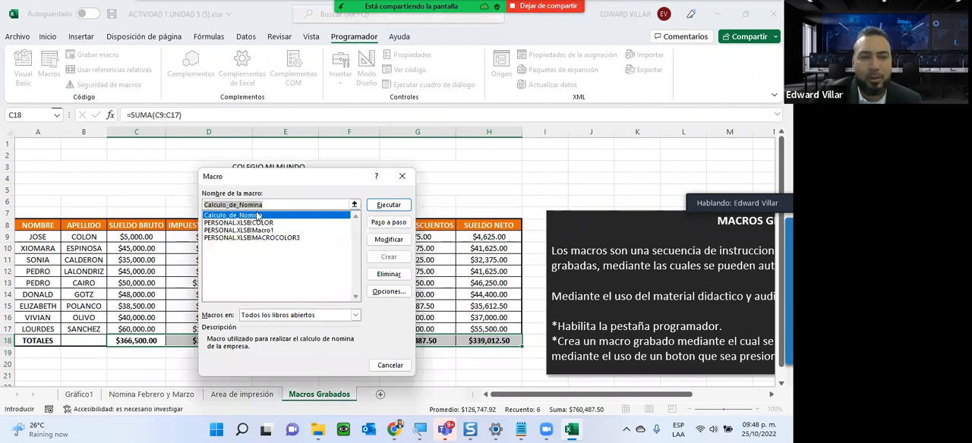
pyautogui.click(385, 240)
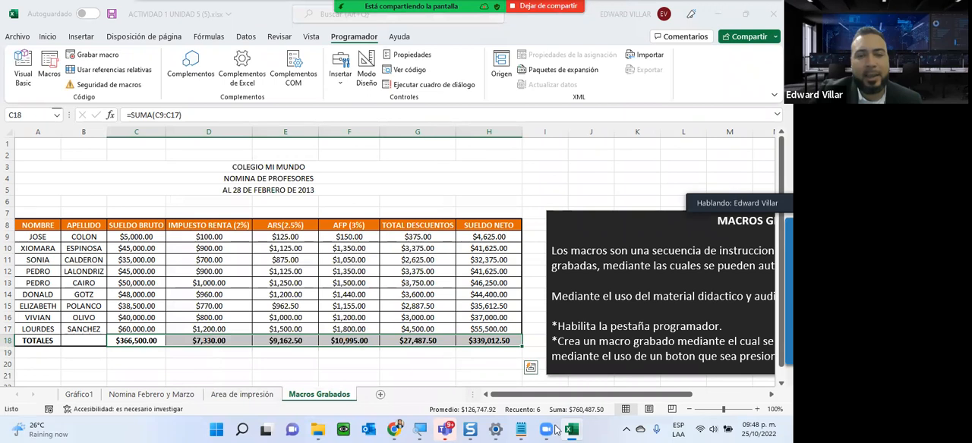
pyautogui.moveTo(571, 429)
pyautogui.click(617, 386)
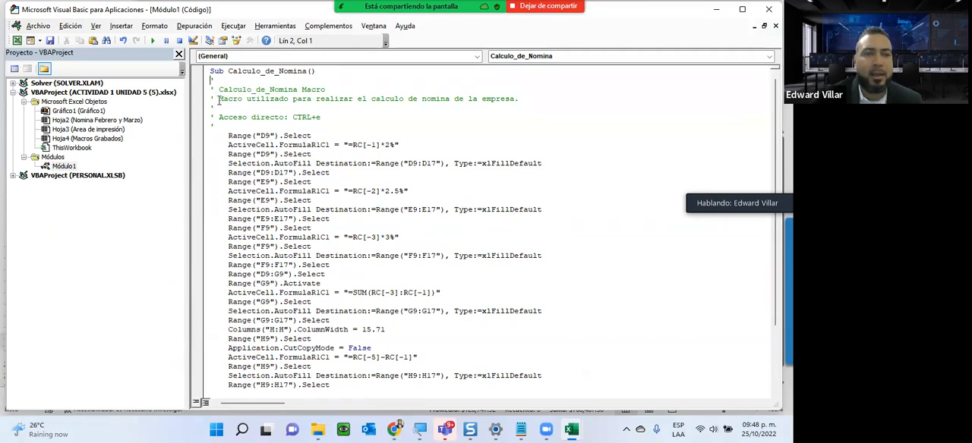
# - Examine the macro's description, keyboard shortcut and recorded instructions in the code, and return to the workbook
pyautogui.moveTo(219, 100); pyautogui.dragTo(524, 99)
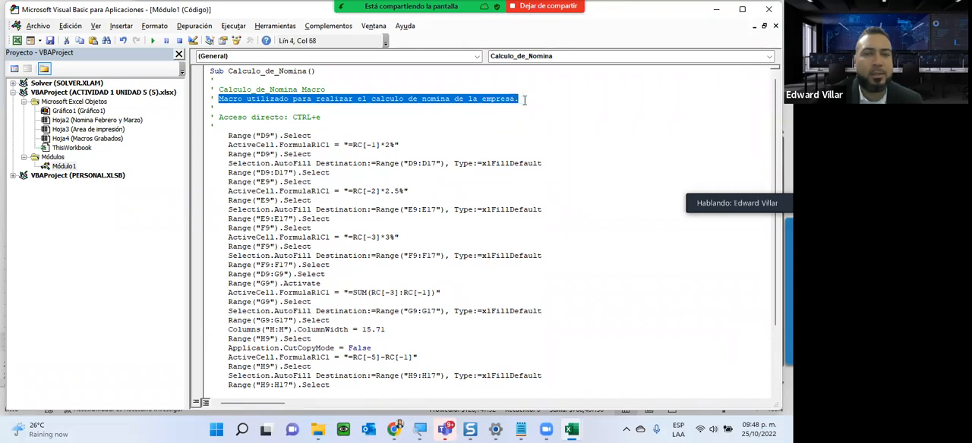
pyautogui.moveTo(294, 117); pyautogui.dragTo(329, 116)
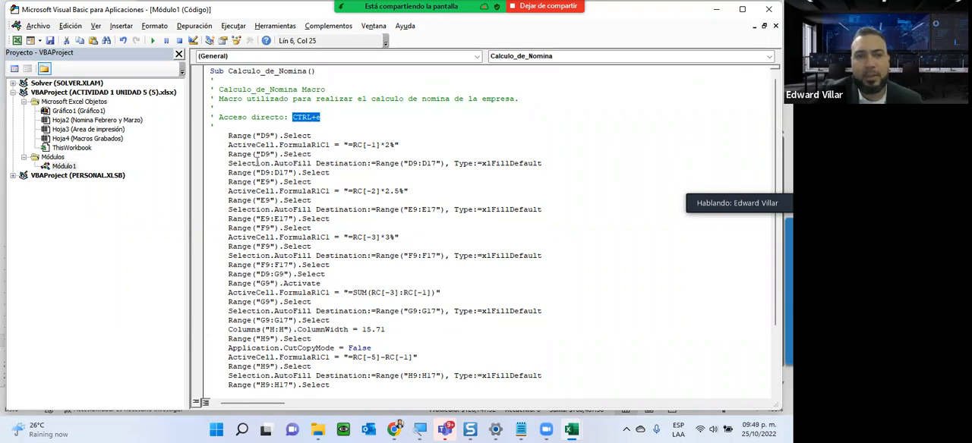
pyautogui.scroll(-3, 257, 162)
pyautogui.scroll(4, 238, 85)
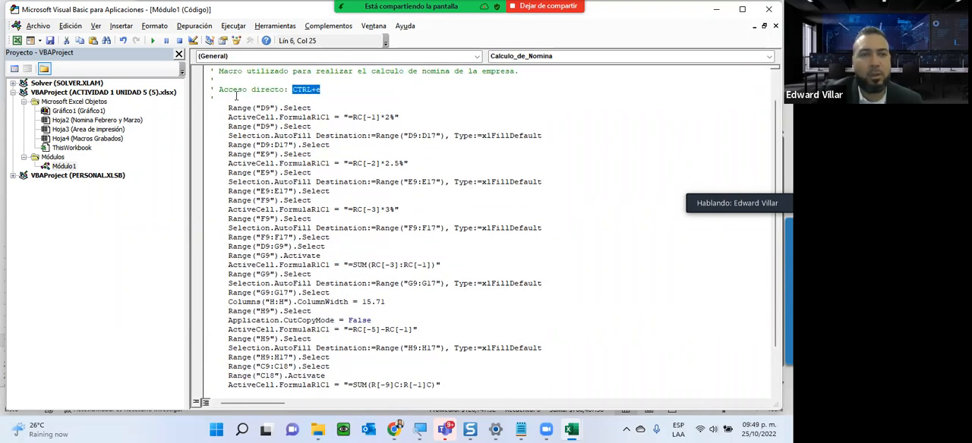
pyautogui.scroll(-3, 236, 100)
pyautogui.moveTo(211, 79); pyautogui.dragTo(606, 376)
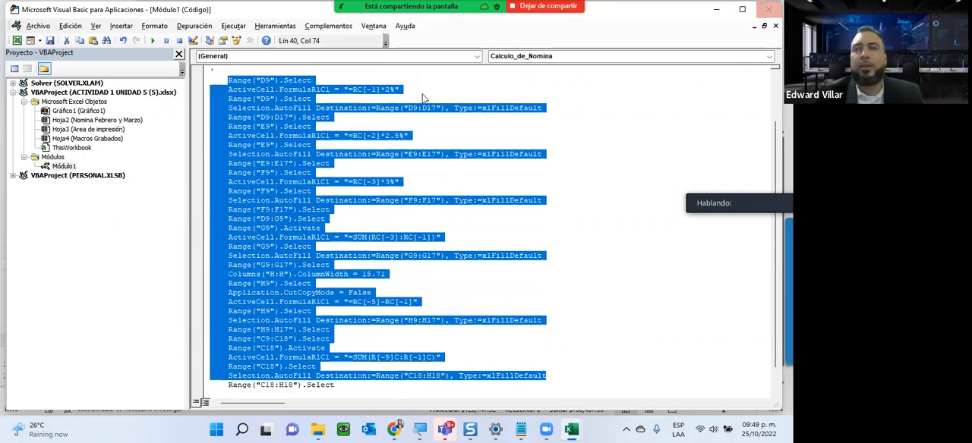
pyautogui.hotkey('alt', 'F11')
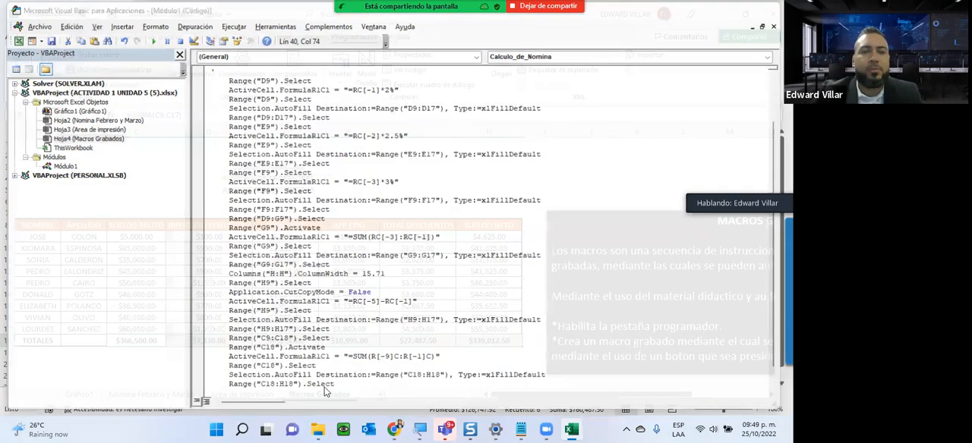
# - Insert a form-control button below the payroll table, across columns E and F, and assign it the Calculo_de_Nomina macro
pyautogui.scroll(-2, 295, 298)
pyautogui.scroll(2, 295, 299)
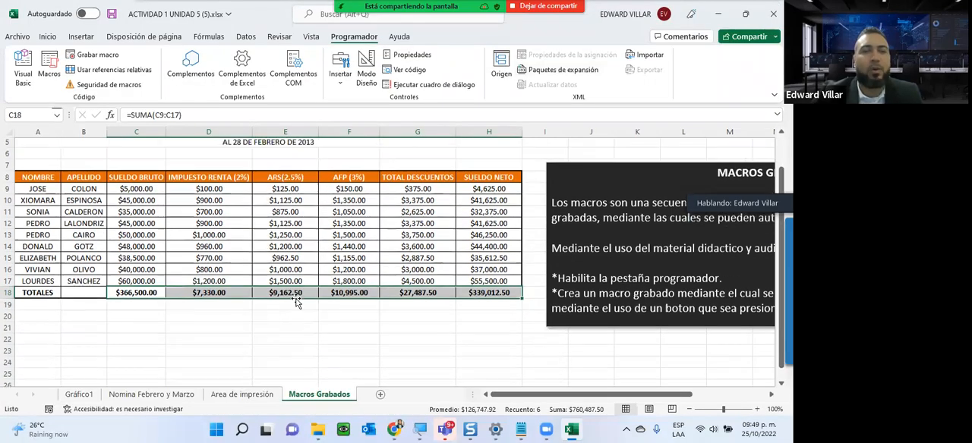
pyautogui.scroll(-2, 264, 294)
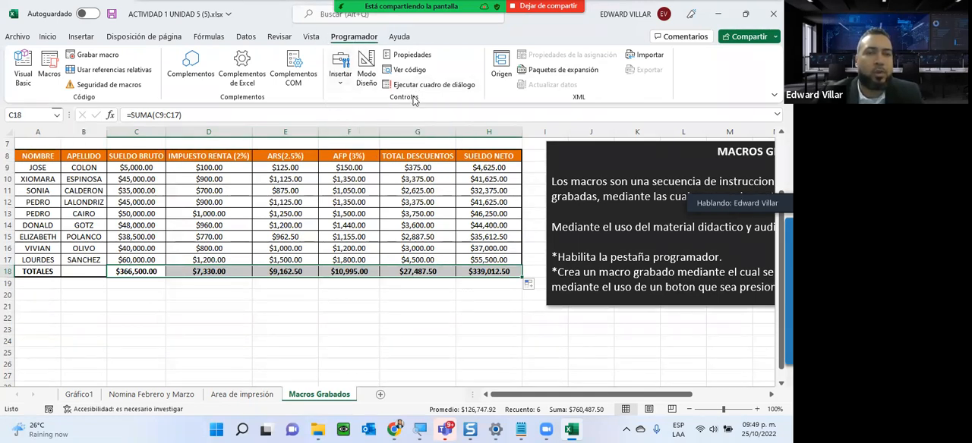
pyautogui.click(342, 90)
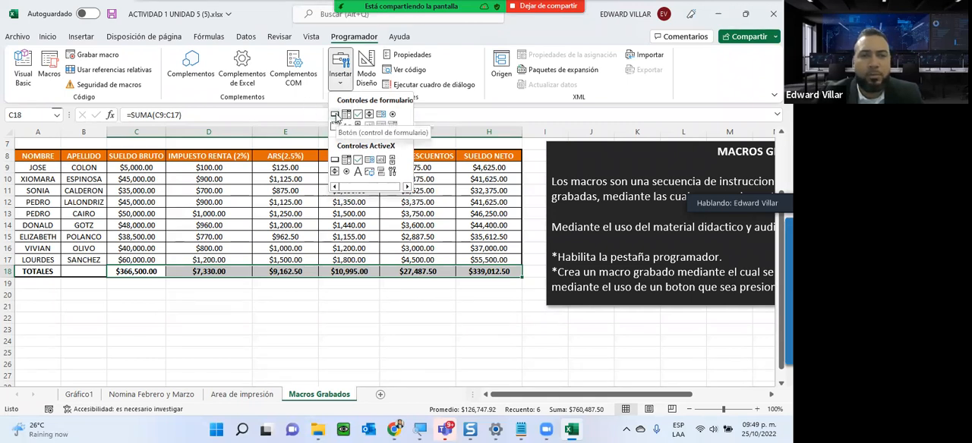
pyautogui.click(334, 114)
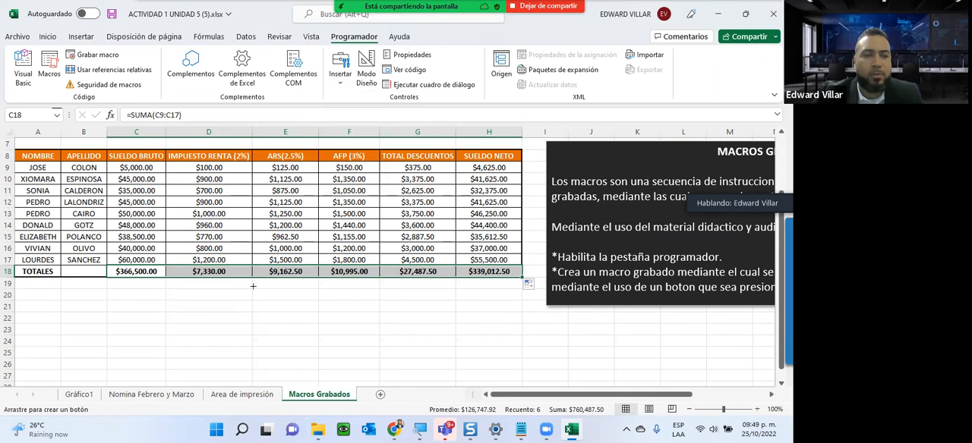
pyautogui.moveTo(253, 289); pyautogui.dragTo(381, 327)
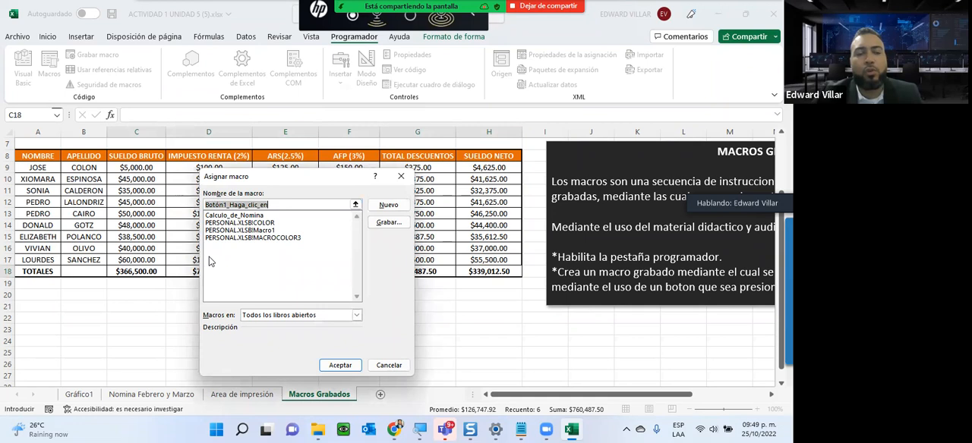
pyautogui.click(226, 215)
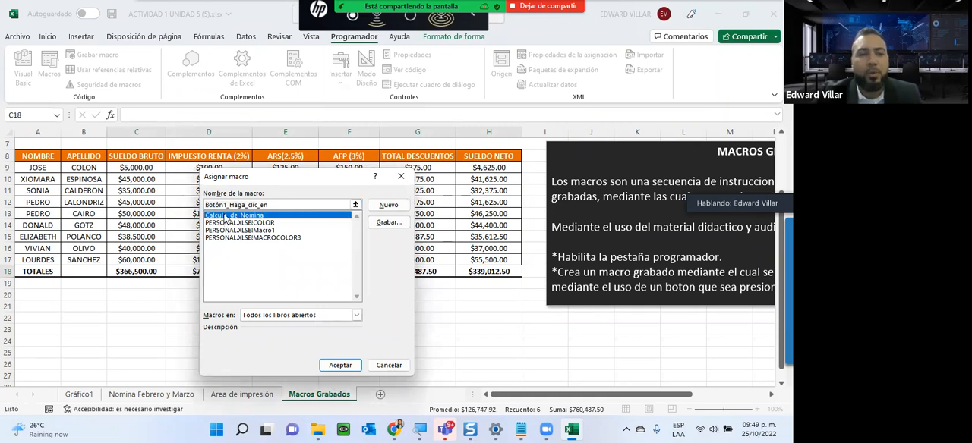
pyautogui.click(327, 365)
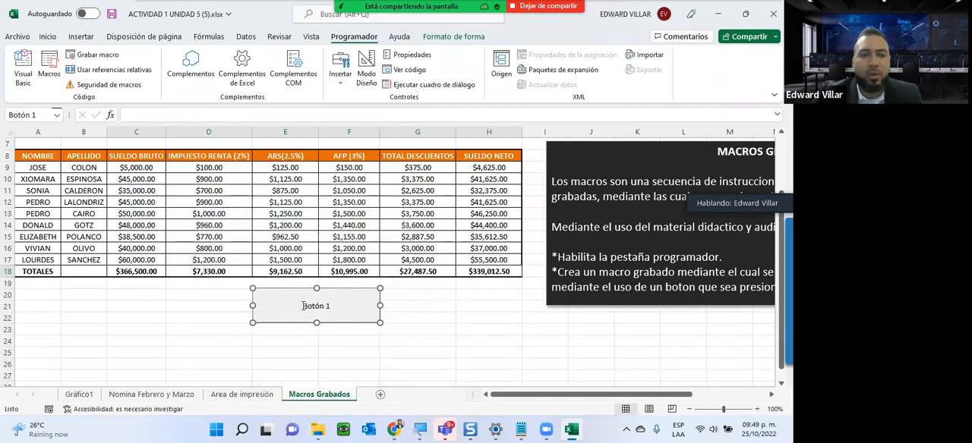
# - Change the new button's label to "Calculo de Nomina"
pyautogui.click(304, 306)
pyautogui.press('Delete')
pyautogui.press('Delete')
pyautogui.press('Delete')
pyautogui.press('Delete')
pyautogui.press('Delete')
pyautogui.press('Delete')
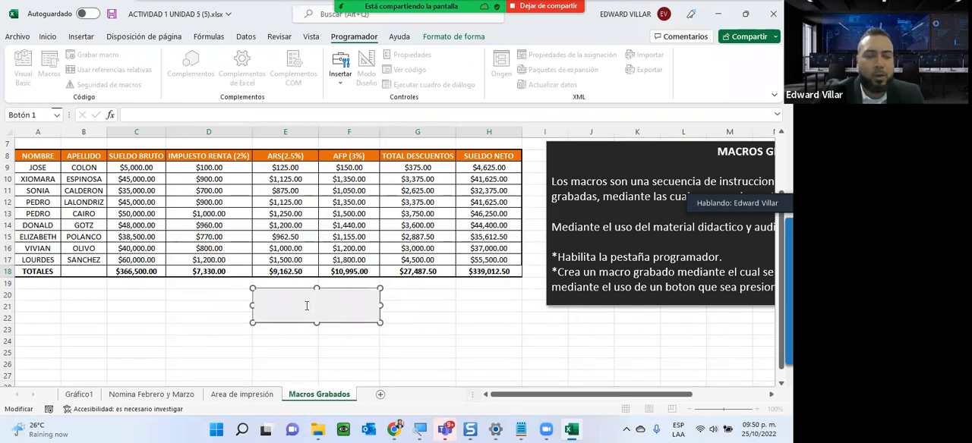
pyautogui.write('Calculo de nom')
pyautogui.press('BackSpace')
pyautogui.press('BackSpace')
pyautogui.press('BackSpace')
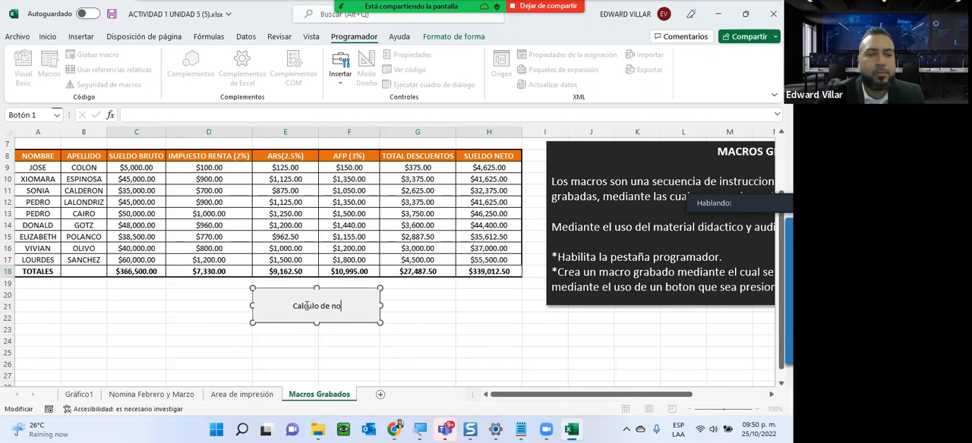
pyautogui.write('Nomina.')
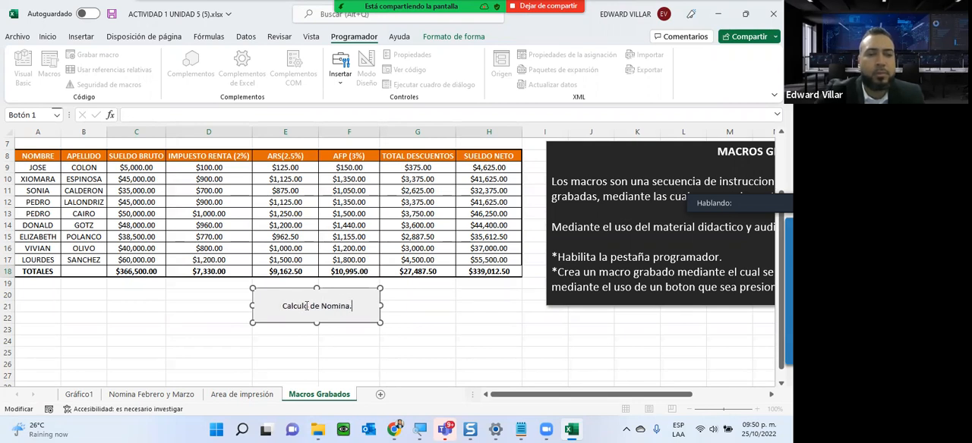
pyautogui.press('BackSpace')
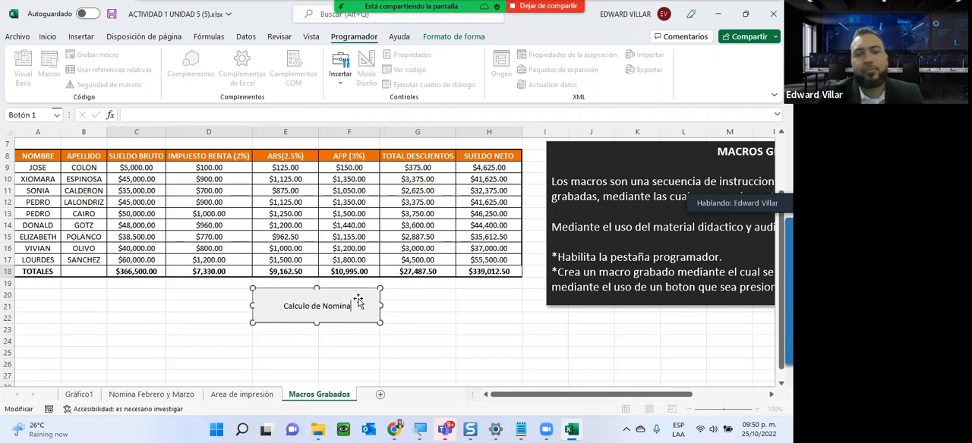
pyautogui.click(459, 294)
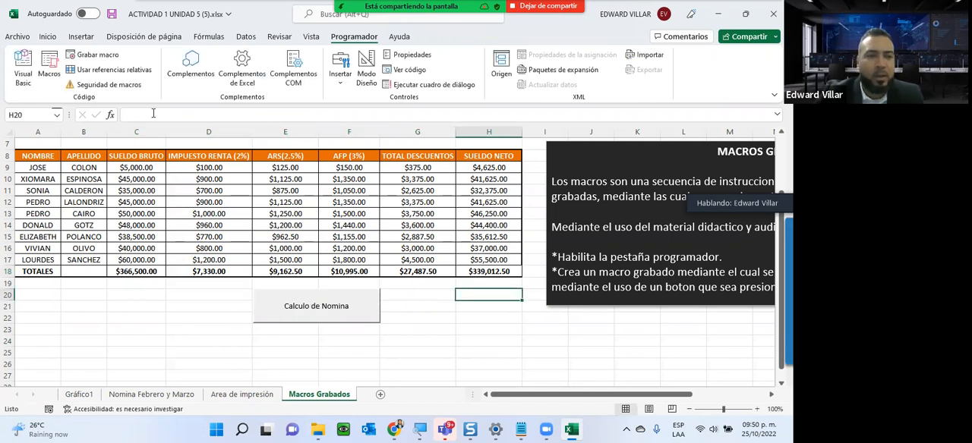
# - Clear the totals in C18:H18 and the calculated deductions and net pay in D9:H17
pyautogui.moveTo(129, 273); pyautogui.dragTo(477, 269)
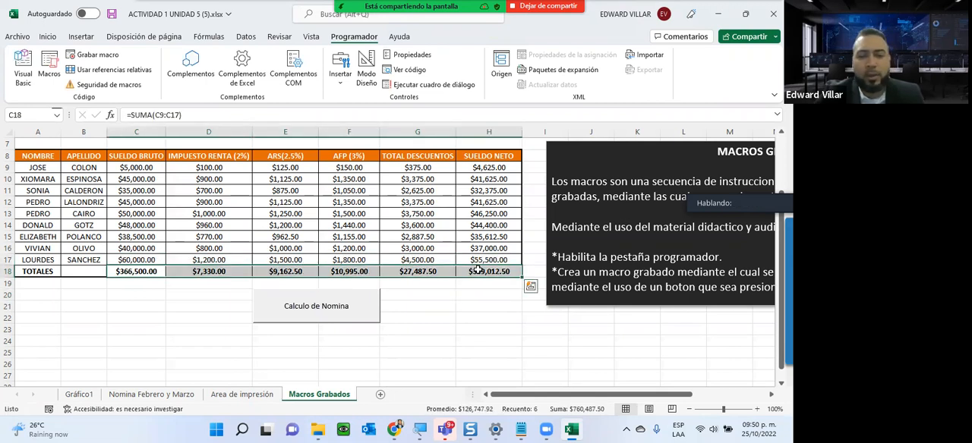
pyautogui.press('Delete')
pyautogui.moveTo(211, 167); pyautogui.dragTo(480, 257)
pyautogui.press('Delete')
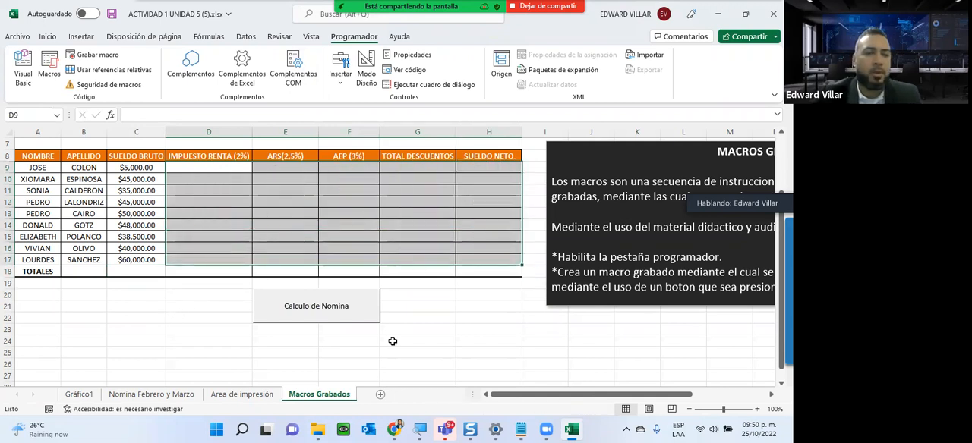
# - Run the payroll macro with the Calculo de Nomina button and select the first employee's row A9:H9 to review it
pyautogui.click(220, 318)
pyautogui.click(227, 169)
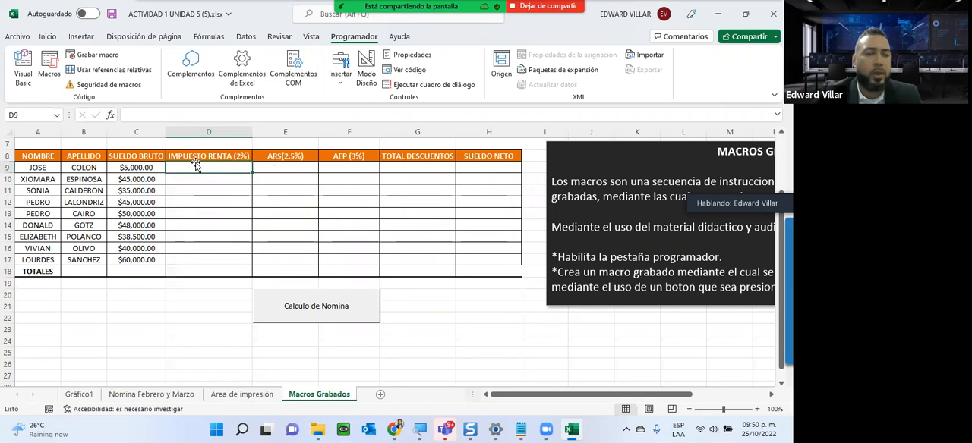
pyautogui.click(301, 306)
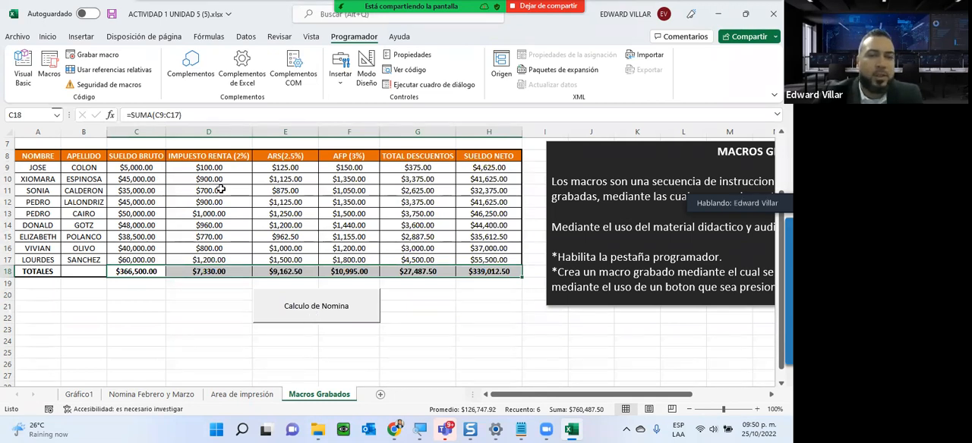
pyautogui.moveTo(40, 168); pyautogui.dragTo(494, 171)
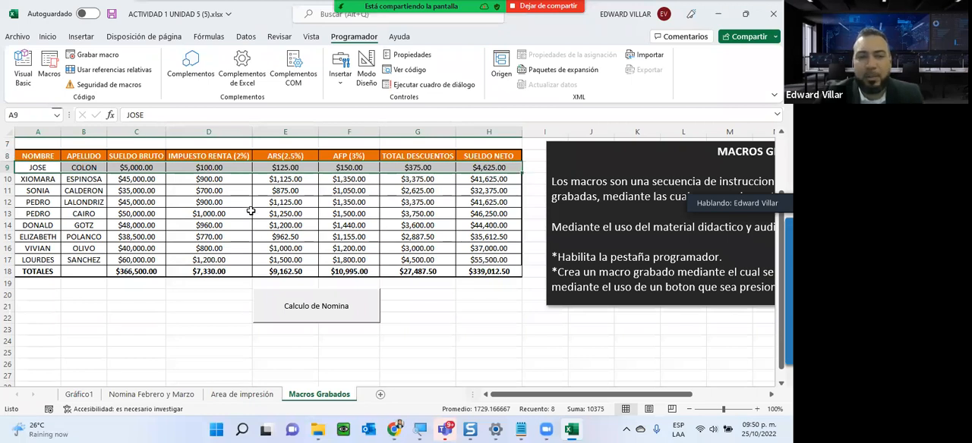
# - Clear the calculated payroll results in D9:H18 and the gross salary total in C18
pyautogui.moveTo(195, 168); pyautogui.dragTo(474, 269)
pyautogui.press('Delete')
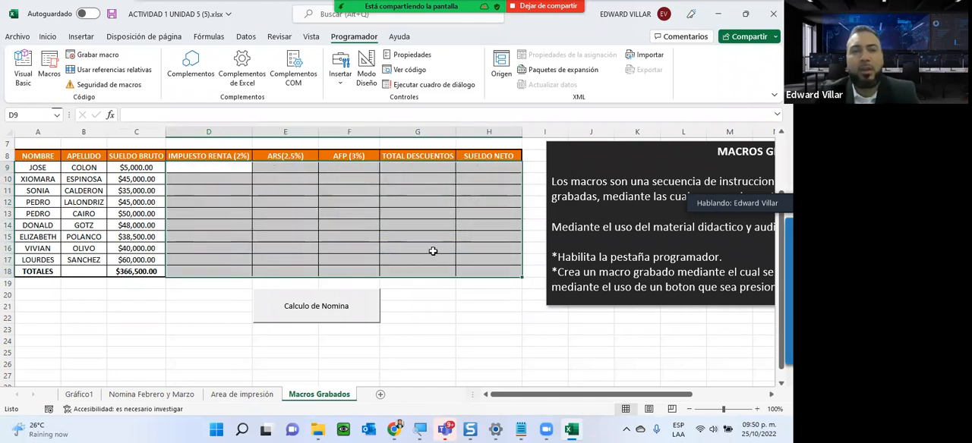
pyautogui.click(137, 271)
pyautogui.press('Delete')
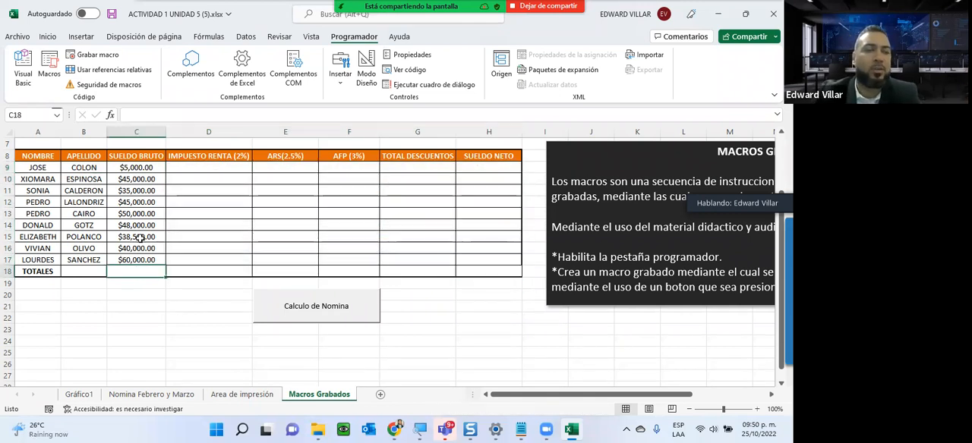
# - Set the first employee's gross salary in C9 to 80000 and recalculate the payroll with the Calculo de Nomina button
pyautogui.click(148, 167)
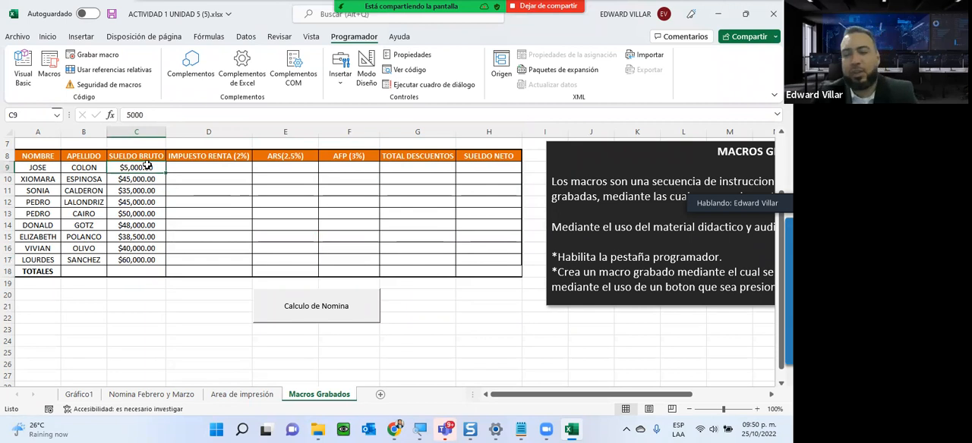
pyautogui.write('8')
pyautogui.click(148, 306)
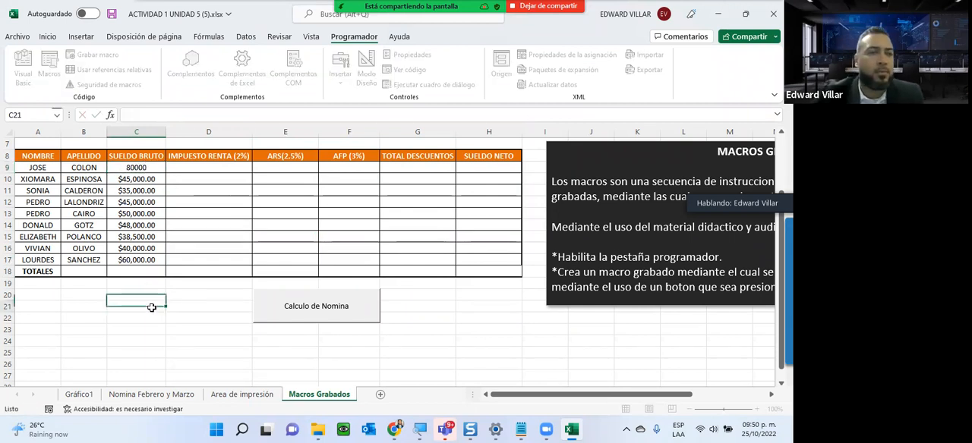
pyautogui.click(201, 167)
pyautogui.click(300, 317)
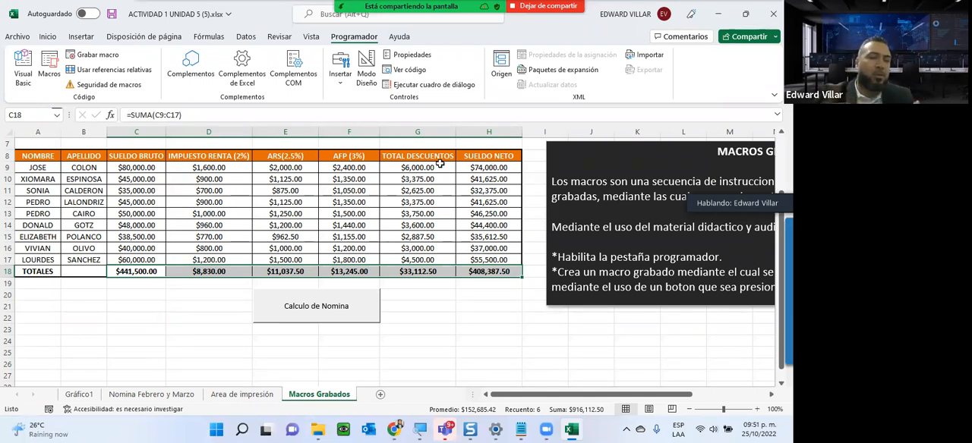
# - Review the gross salary column and the net salary total, and run the payroll macro again with the Calculo de Nomina button
pyautogui.moveTo(110, 168); pyautogui.dragTo(127, 292)
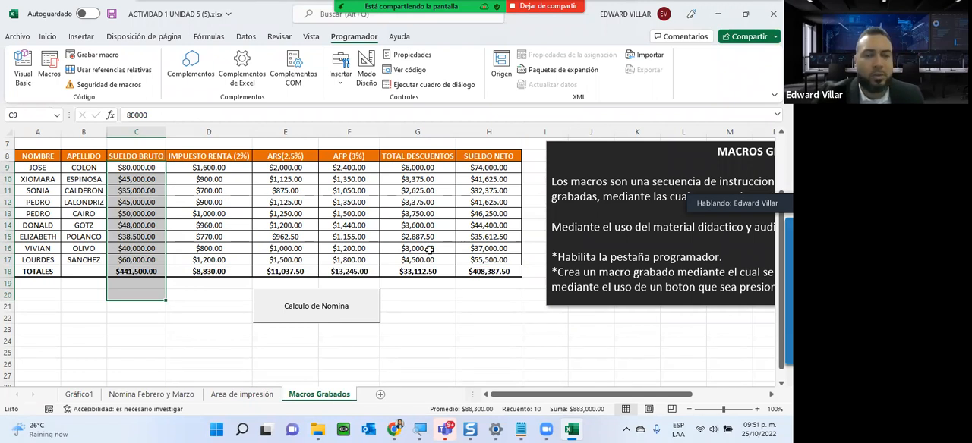
pyautogui.click(490, 270)
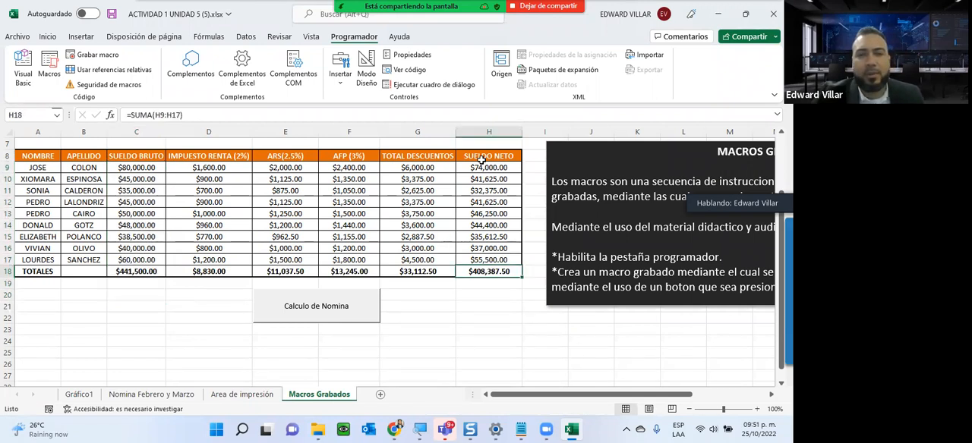
pyautogui.moveTo(482, 160); pyautogui.dragTo(205, 271)
pyautogui.click(298, 313)
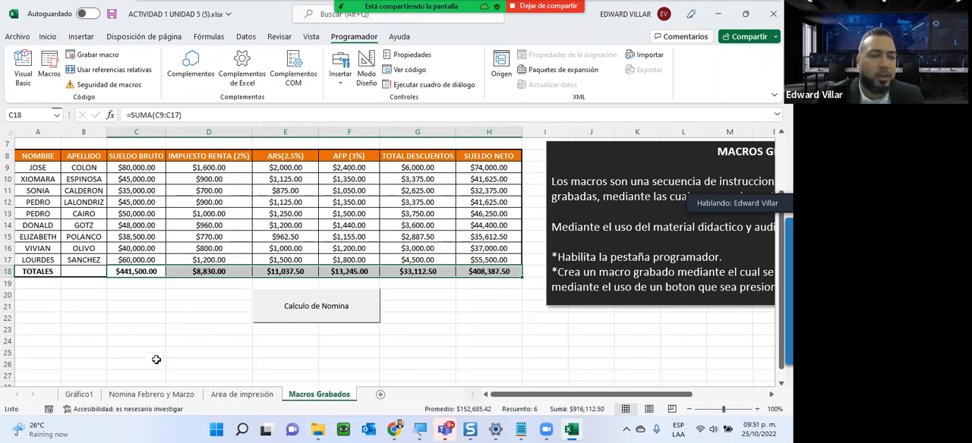
# - Review the payroll tables and the Reporte de Nomina on the Nomina Febrero y Marzo sheet, and the Gráfico1 chart sheet
pyautogui.click(144, 394)
pyautogui.scroll(-2, 362, 217)
pyautogui.scroll(10, 362, 220)
pyautogui.scroll(-7, 362, 222)
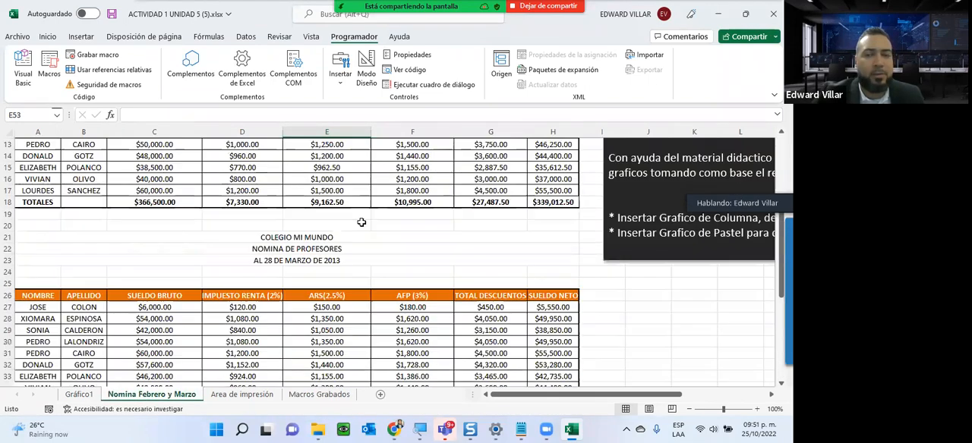
pyautogui.scroll(1, 79, 375)
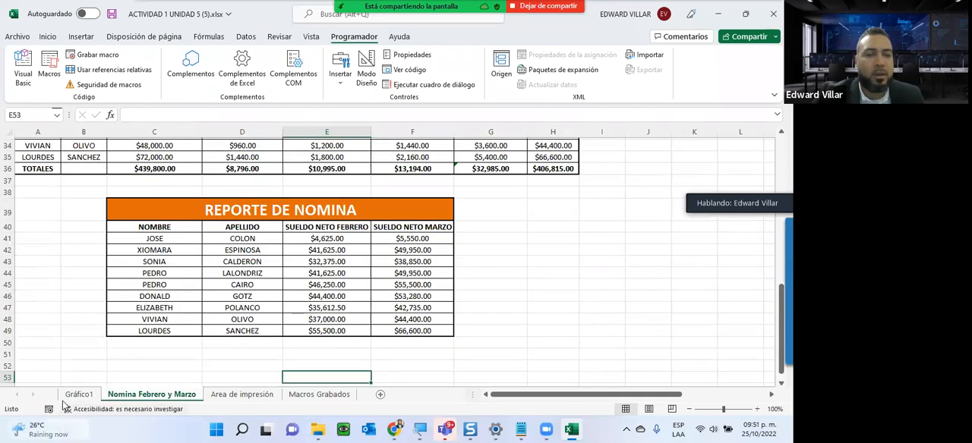
pyautogui.click(78, 394)
pyautogui.click(151, 398)
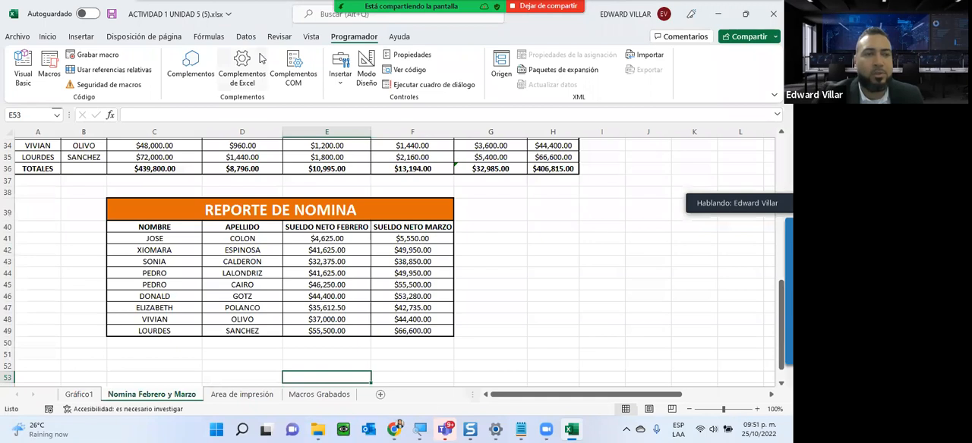
# - Insert a 2D line chart from the payroll report range C40:F49 and place it to the right of the report table
pyautogui.click(81, 36)
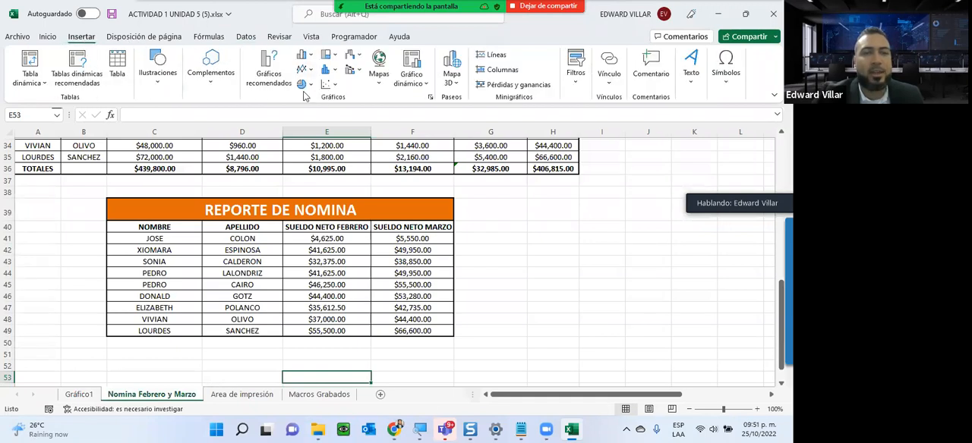
pyautogui.click(564, 308)
pyautogui.scroll(5, 566, 272)
pyautogui.scroll(-6, 567, 272)
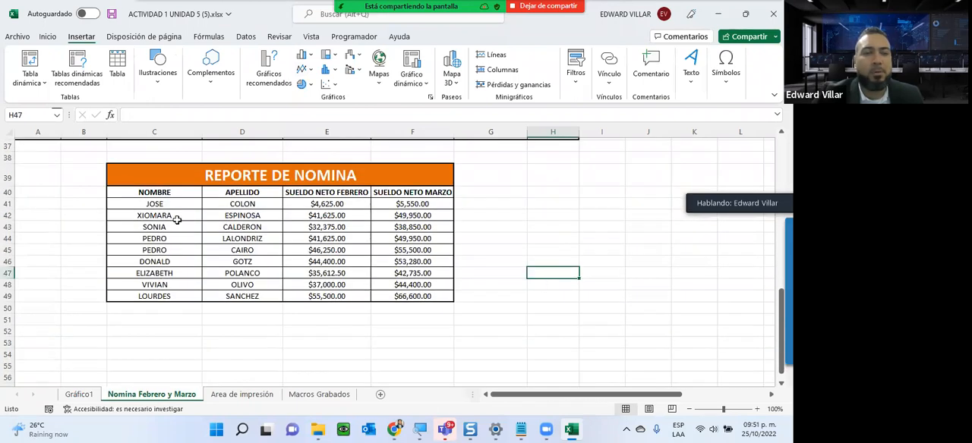
pyautogui.moveTo(154, 192); pyautogui.dragTo(409, 297)
pyautogui.click(301, 70)
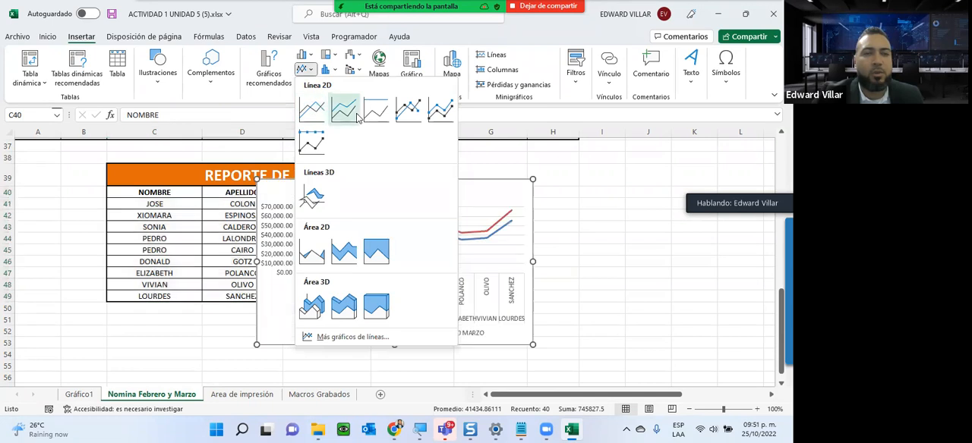
pyautogui.click(309, 114)
pyautogui.moveTo(319, 200); pyautogui.dragTo(575, 171)
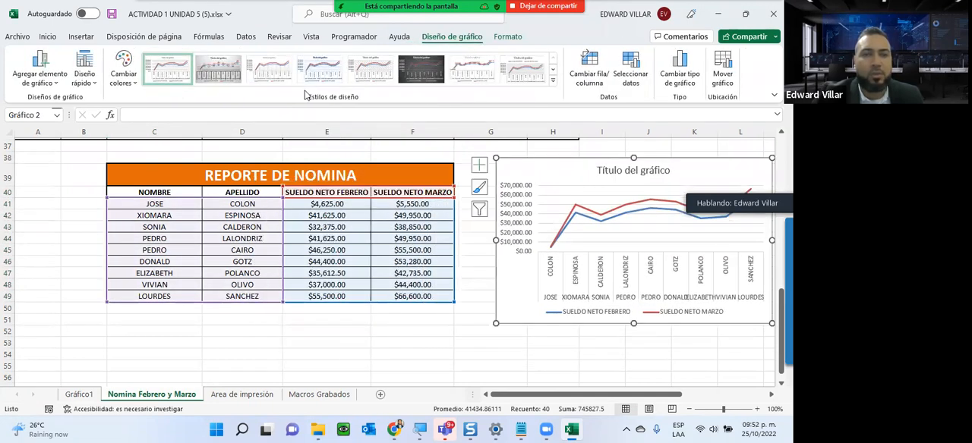
# - Insert a stacked 2D area chart from C40:F49 and place it below the report table
pyautogui.click(144, 226)
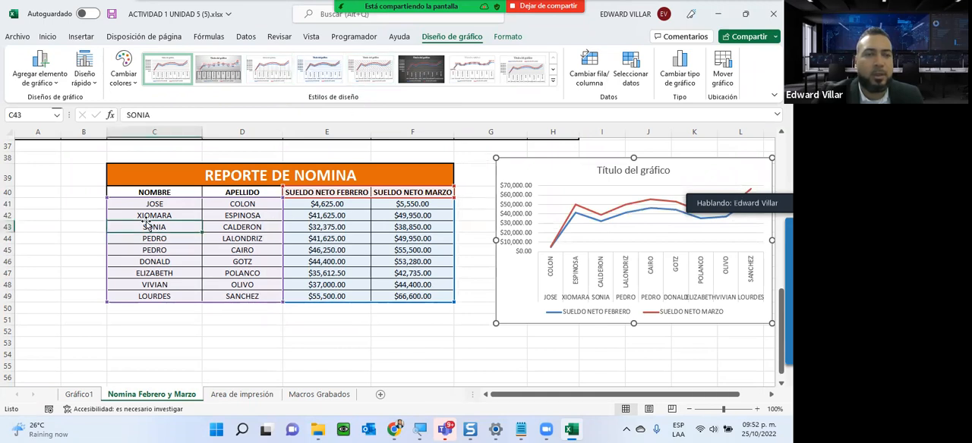
pyautogui.moveTo(144, 194); pyautogui.dragTo(434, 301)
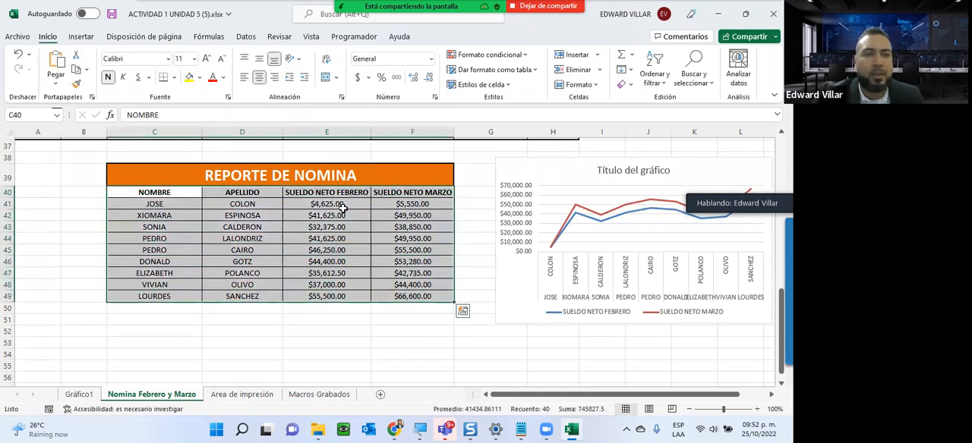
pyautogui.click(81, 37)
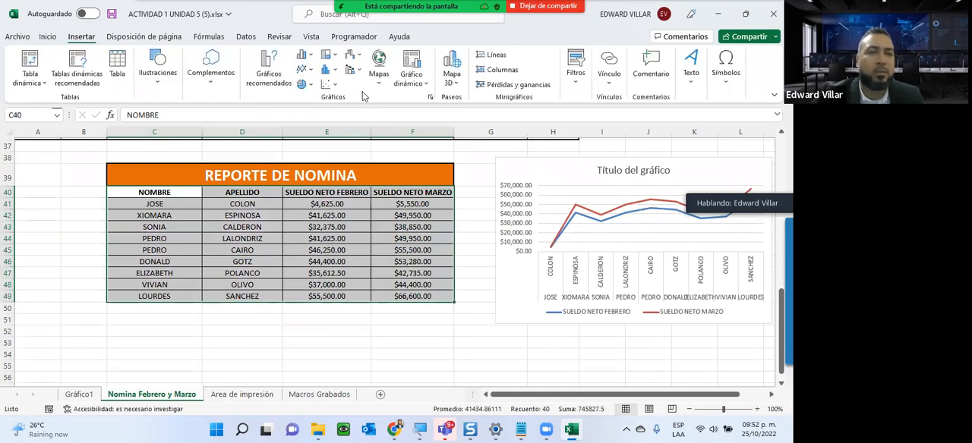
pyautogui.click(305, 69)
pyautogui.click(338, 257)
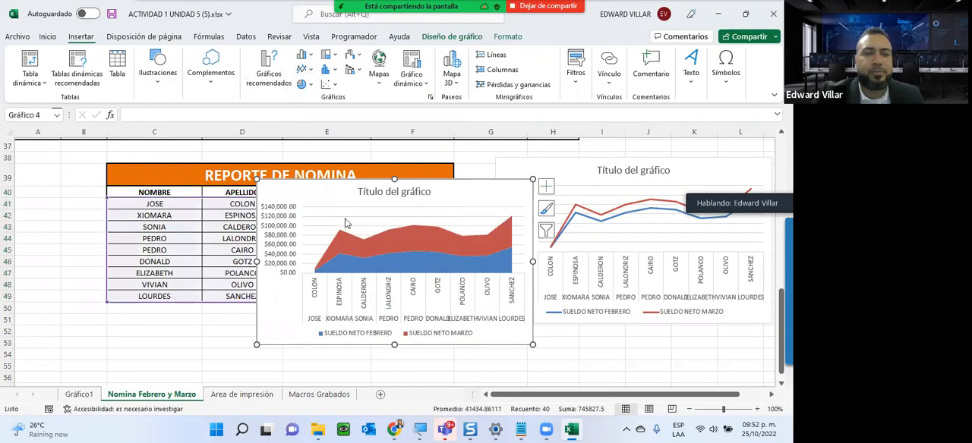
pyautogui.moveTo(325, 201); pyautogui.dragTo(94, 336)
pyautogui.click(395, 354)
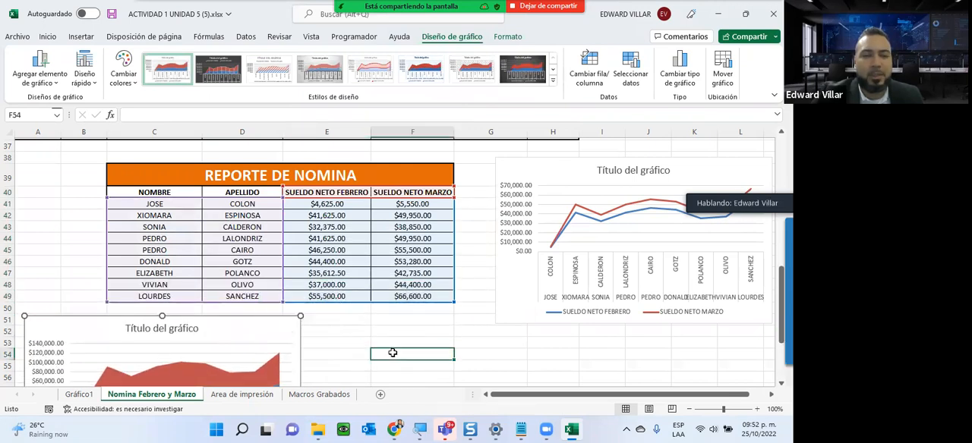
# - Insert a 3D pie chart of the February net salaries from C40:E49, place it beside the area chart and inspect its slices
pyautogui.moveTo(149, 191); pyautogui.dragTo(321, 295)
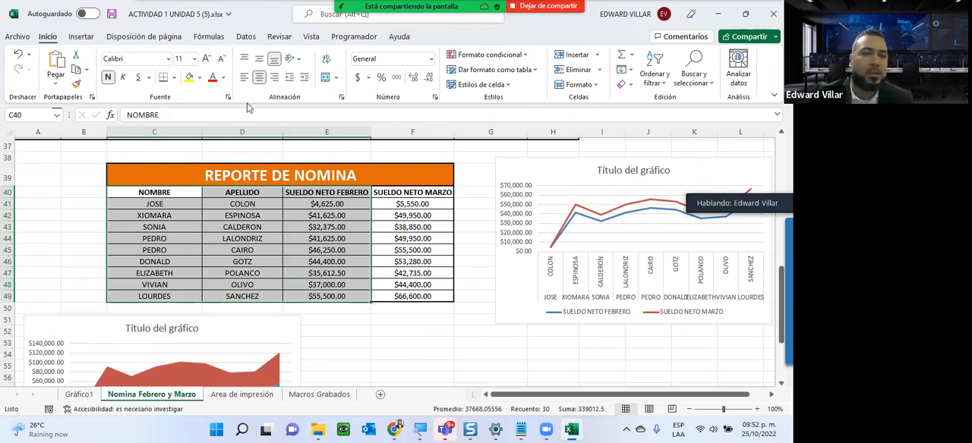
pyautogui.click(87, 40)
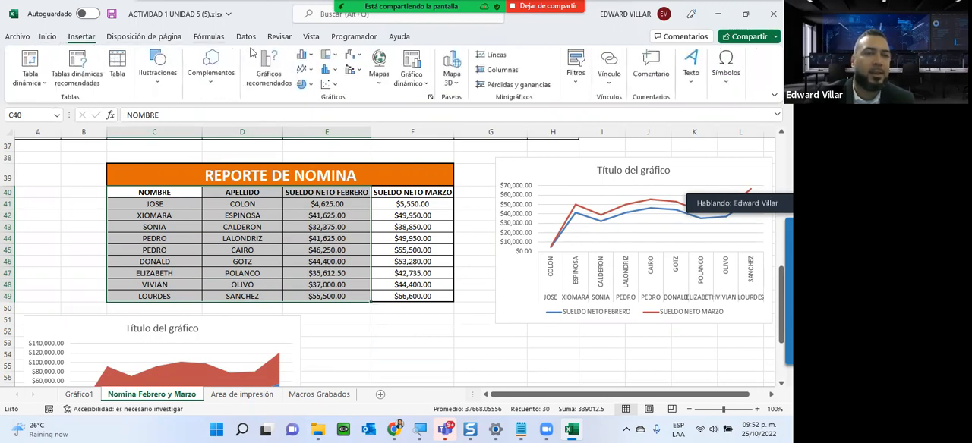
pyautogui.click(302, 84)
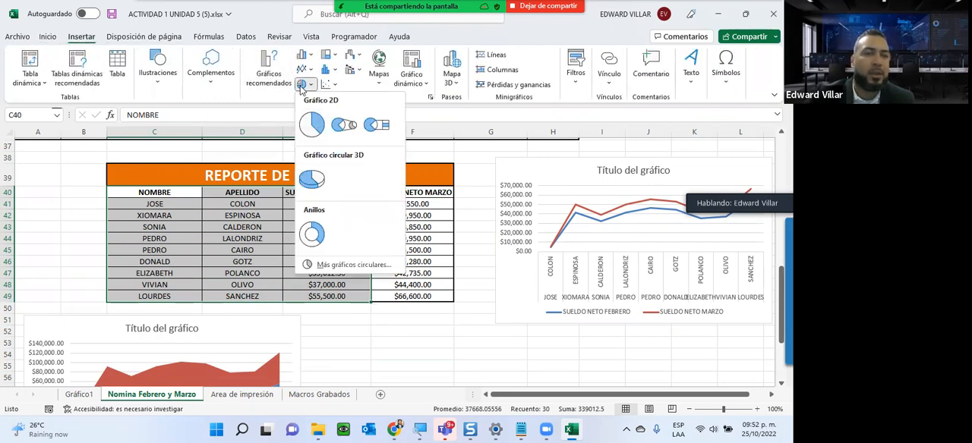
pyautogui.click(310, 182)
pyautogui.moveTo(291, 192); pyautogui.dragTo(354, 324)
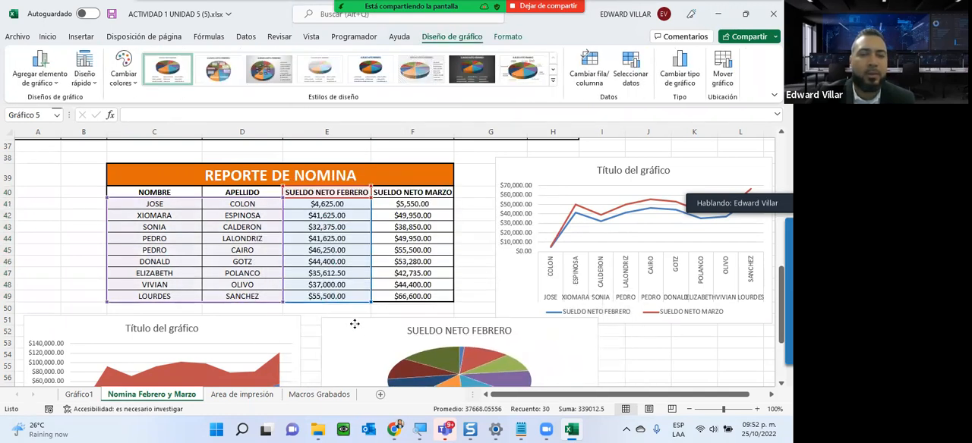
pyautogui.scroll(-3, 353, 325)
pyautogui.scroll(2, 353, 324)
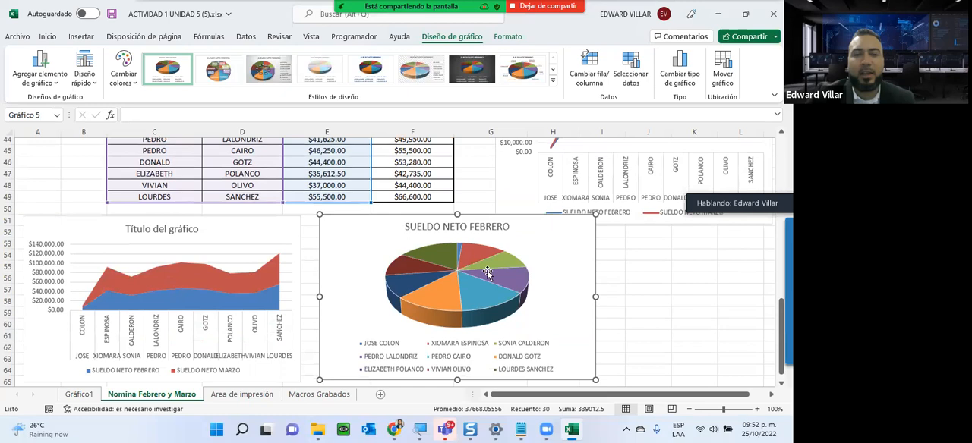
pyautogui.scroll(-2, 483, 280)
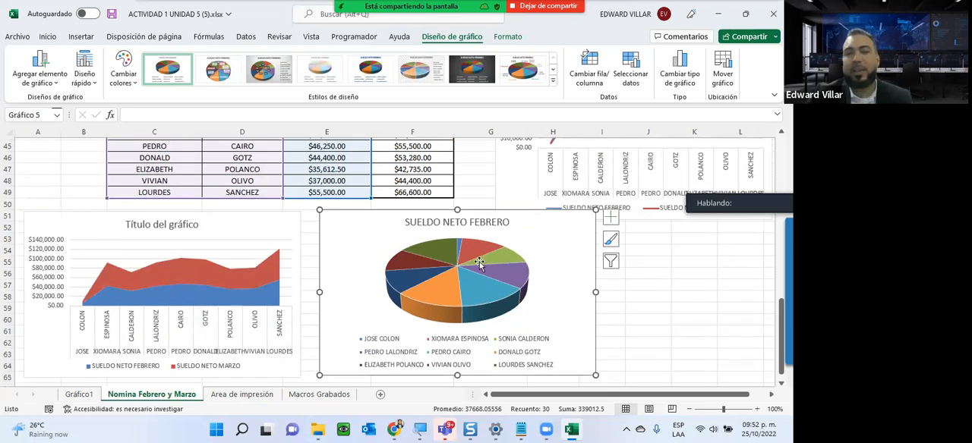
pyautogui.moveTo(479, 263)
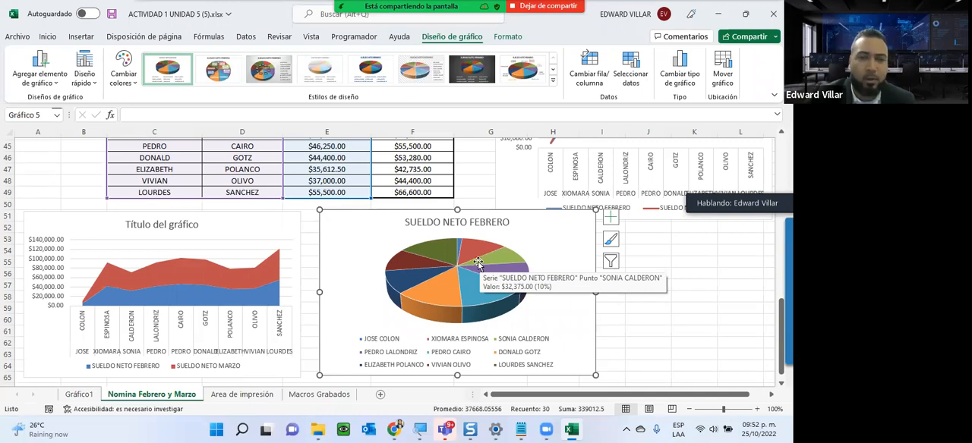
pyautogui.click(687, 308)
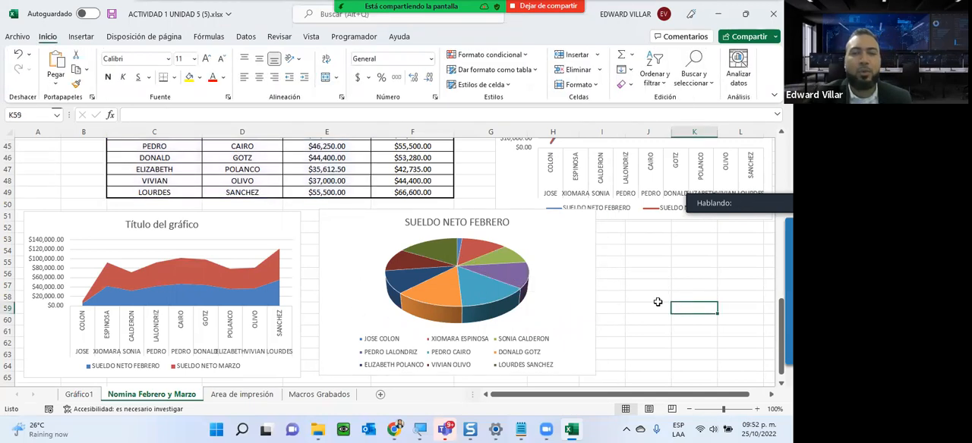
# - Try to chart both months' net salaries from C40:F49 in a 2D pie chart, and delete that chart
pyautogui.scroll(2, 658, 302)
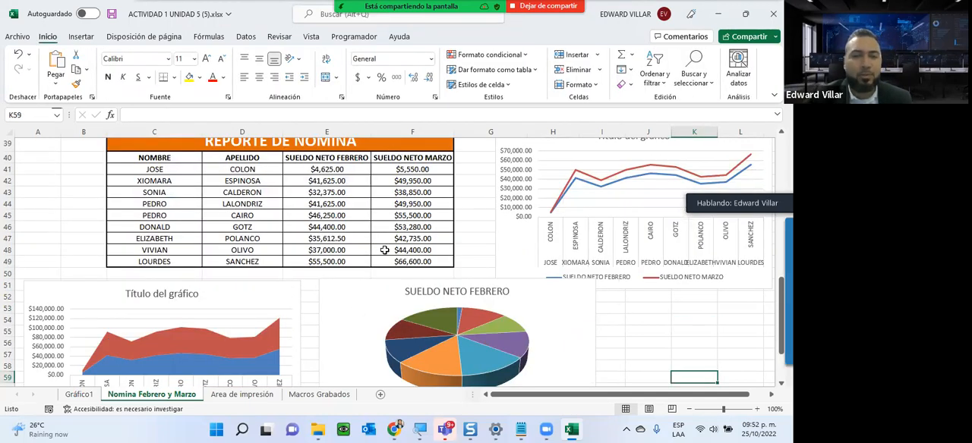
pyautogui.moveTo(115, 155); pyautogui.dragTo(390, 239)
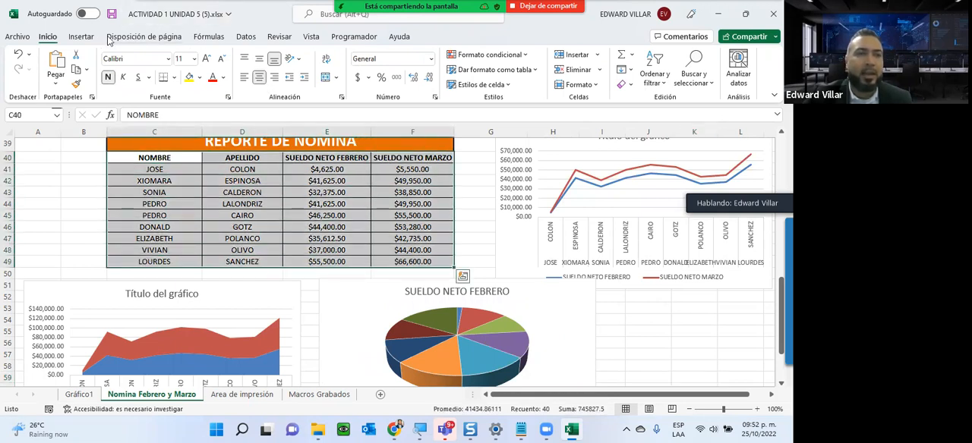
pyautogui.click(81, 36)
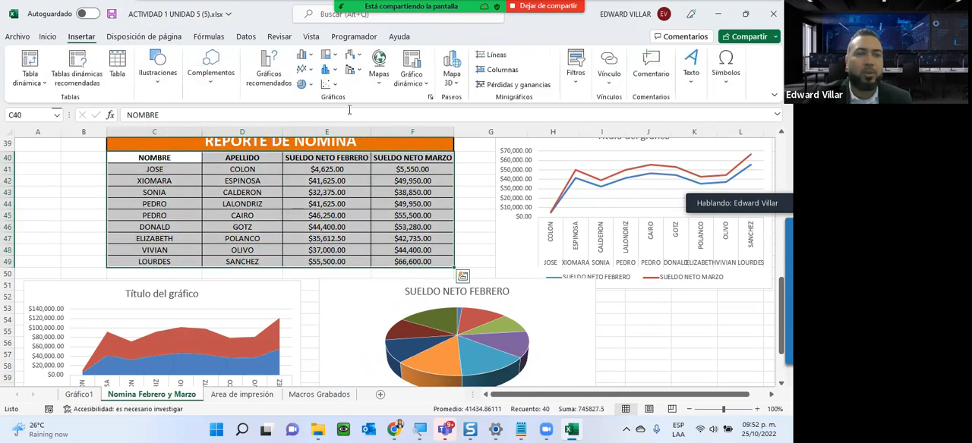
pyautogui.click(301, 85)
pyautogui.click(308, 126)
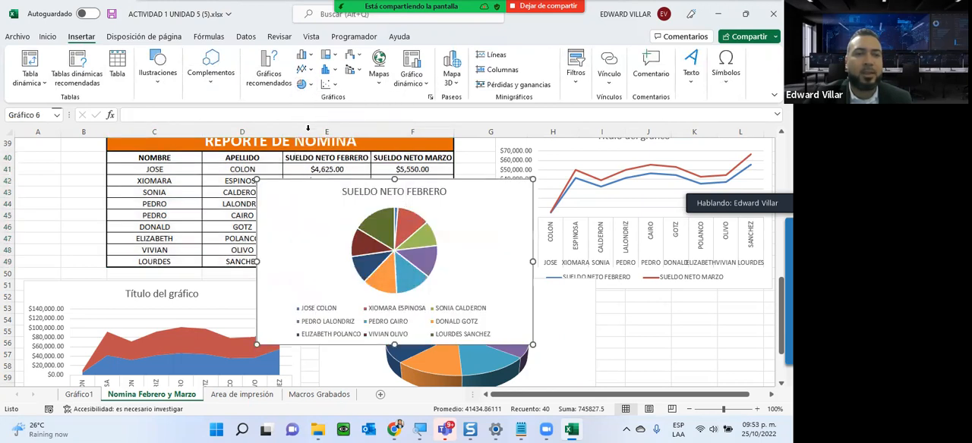
pyautogui.moveTo(470, 430)
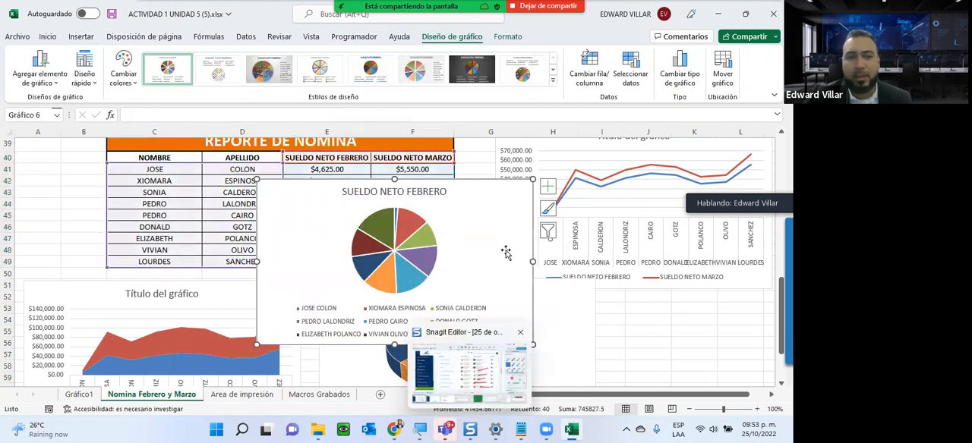
pyautogui.press('Delete')
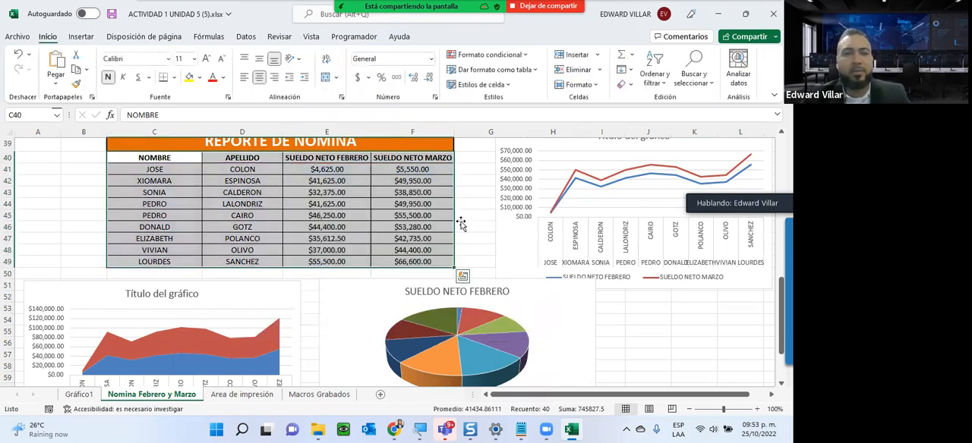
# - Insert a 3D pie chart of the March net salaries from the report ranges C40:D49 and F40:F49
pyautogui.moveTo(174, 160); pyautogui.dragTo(243, 262)
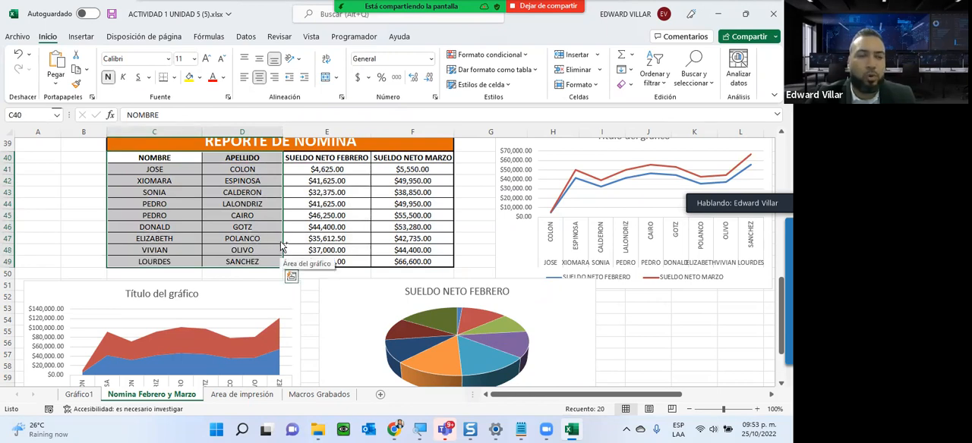
pyautogui.moveTo(410, 159); pyautogui.dragTo(400, 261)
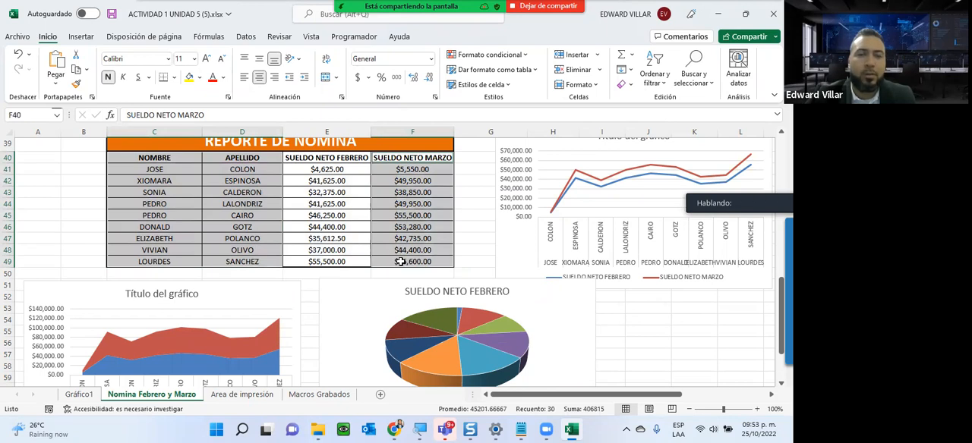
pyautogui.click(82, 36)
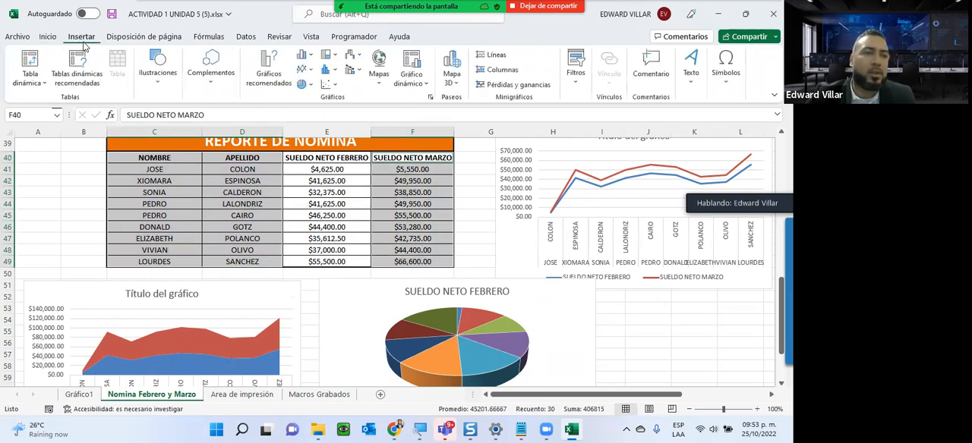
pyautogui.click(310, 87)
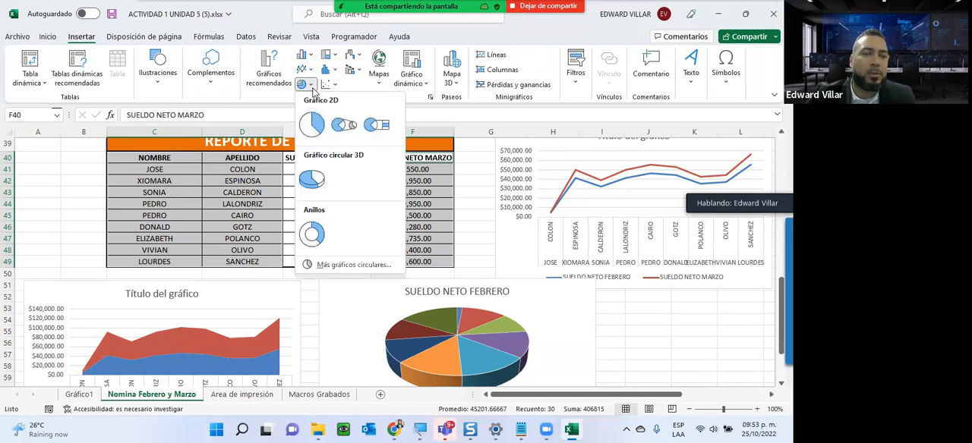
pyautogui.click(311, 179)
# - Give the March pie chart the dark gray style and a layout labeling slices with name and value, placing it below the line chart
pyautogui.click(471, 71)
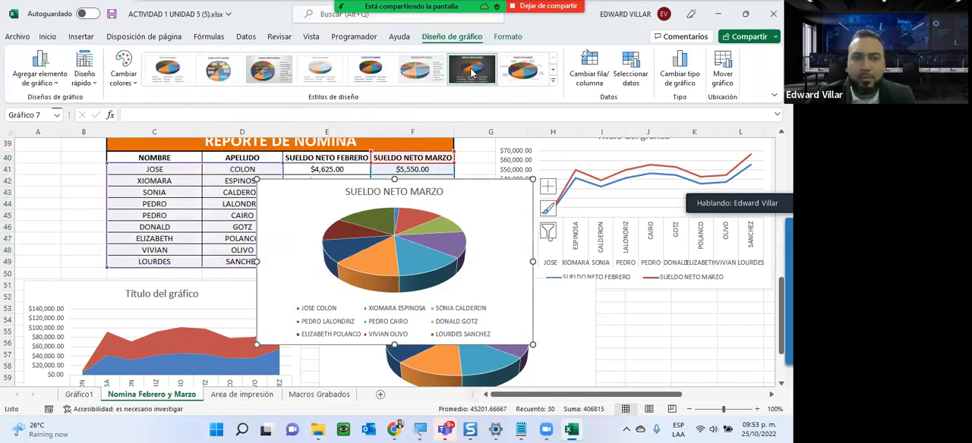
pyautogui.moveTo(475, 205); pyautogui.dragTo(727, 256)
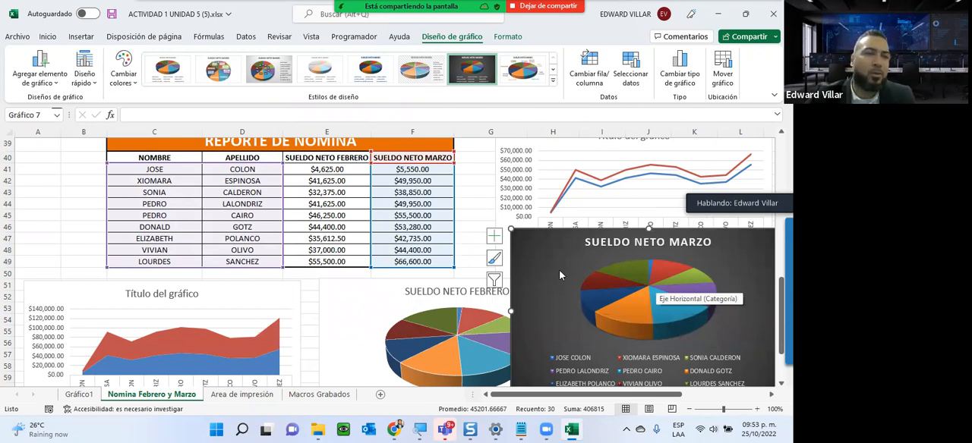
pyautogui.click(84, 74)
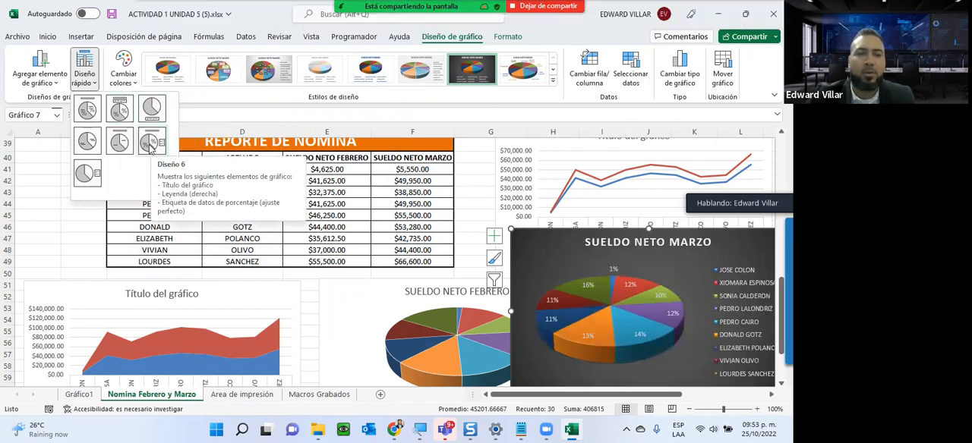
pyautogui.click(83, 142)
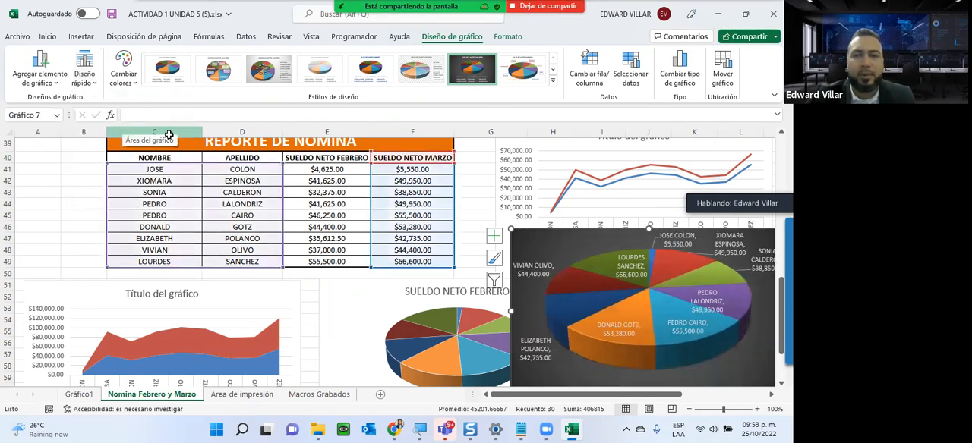
# - Try to move the March pie chart down to the empty rows below the area and February pie charts
pyautogui.scroll(-7, 532, 288)
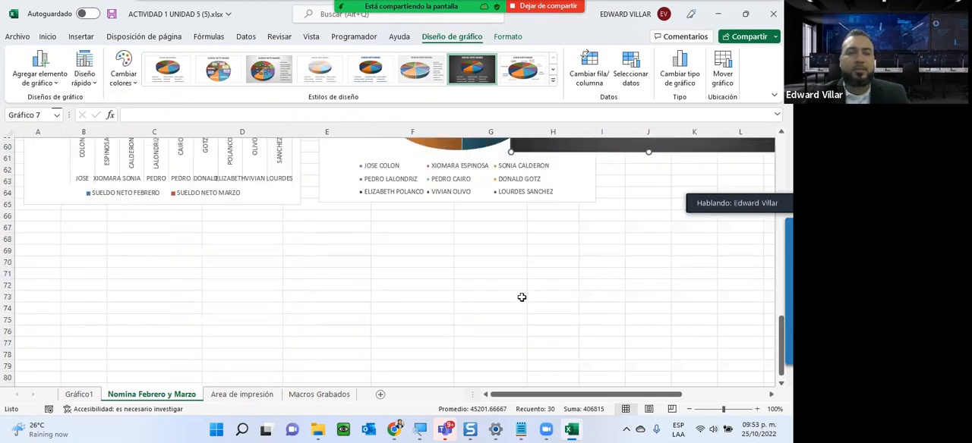
pyautogui.scroll(3, 521, 297)
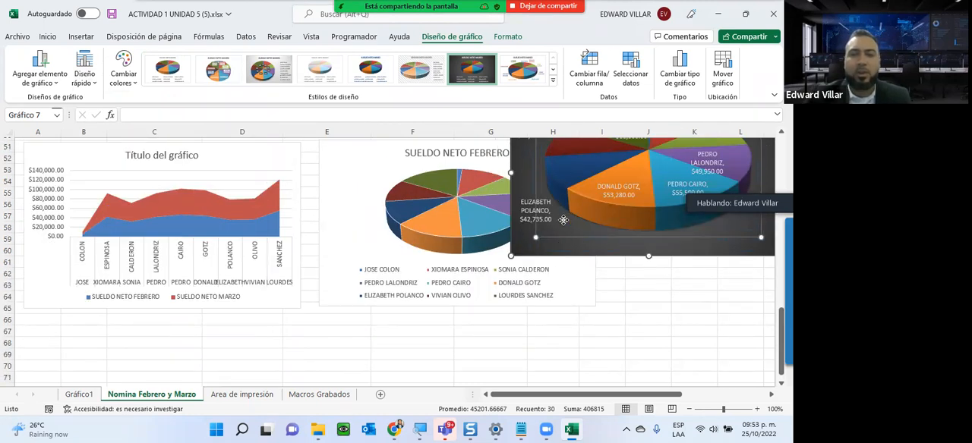
pyautogui.moveTo(540, 249); pyautogui.dragTo(204, 352)
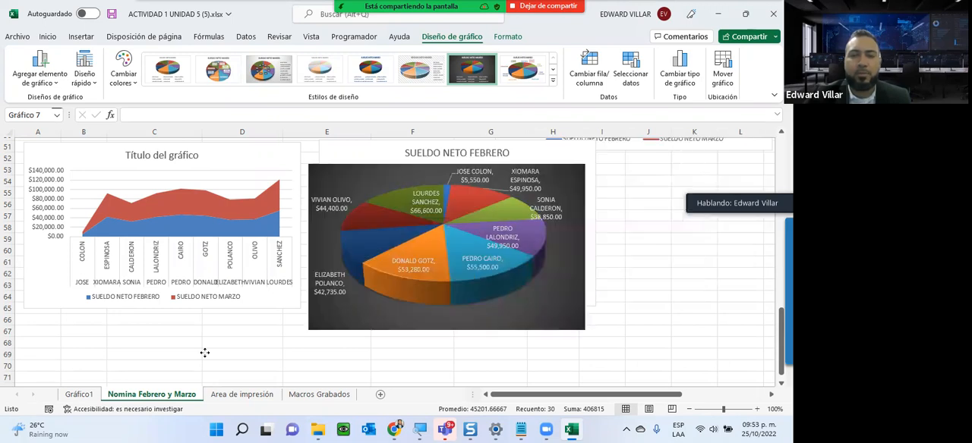
pyautogui.press('Escape')
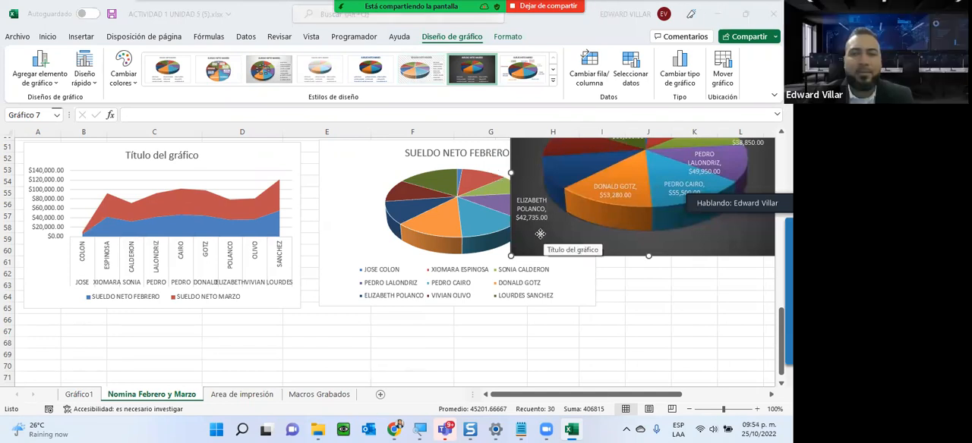
pyautogui.click(535, 239)
pyautogui.scroll(-1, 564, 383)
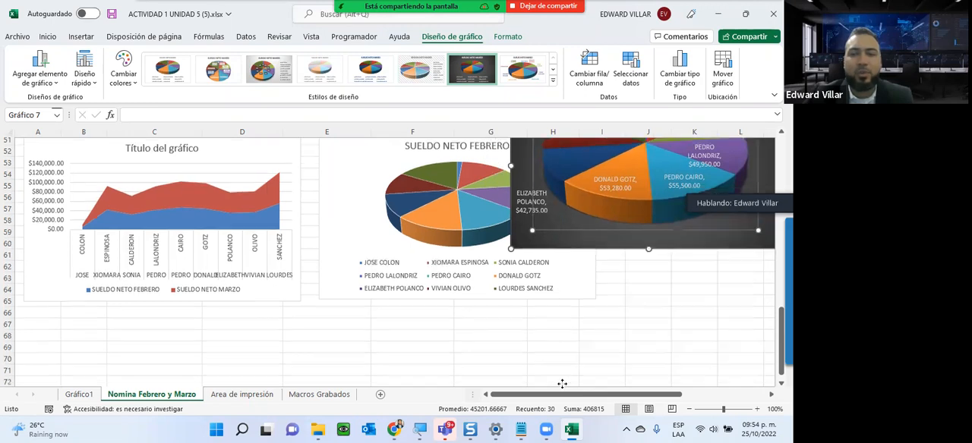
pyautogui.moveTo(572, 189); pyautogui.dragTo(501, 393)
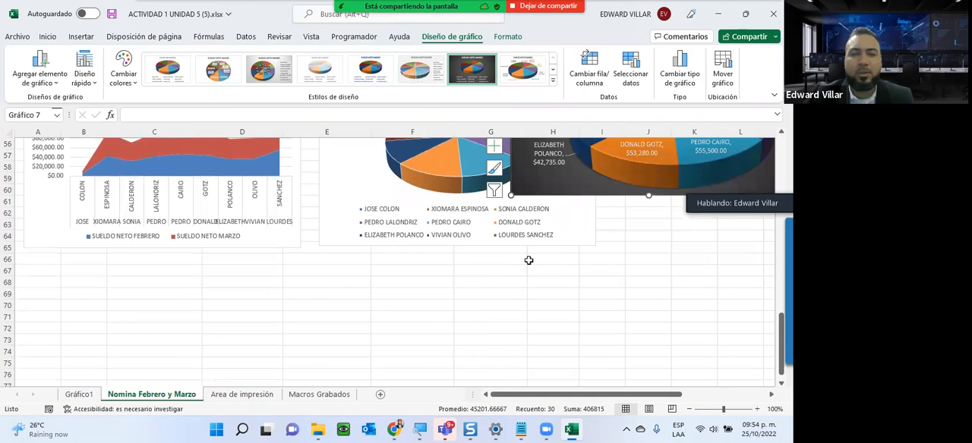
pyautogui.moveTo(539, 196); pyautogui.dragTo(567, 394)
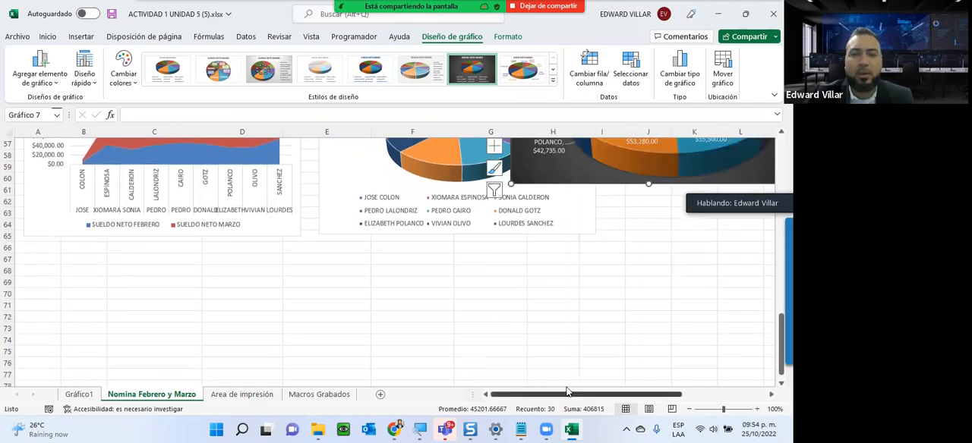
pyautogui.scroll(10, 247, 351)
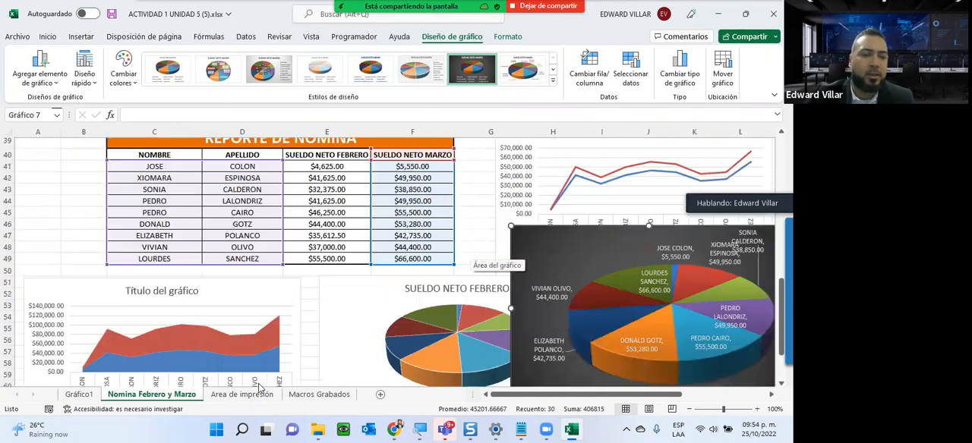
# - Deselect the chart and review the March payroll table, the Area de impresión sheet and the Macros Grabados sheet
pyautogui.click(422, 272)
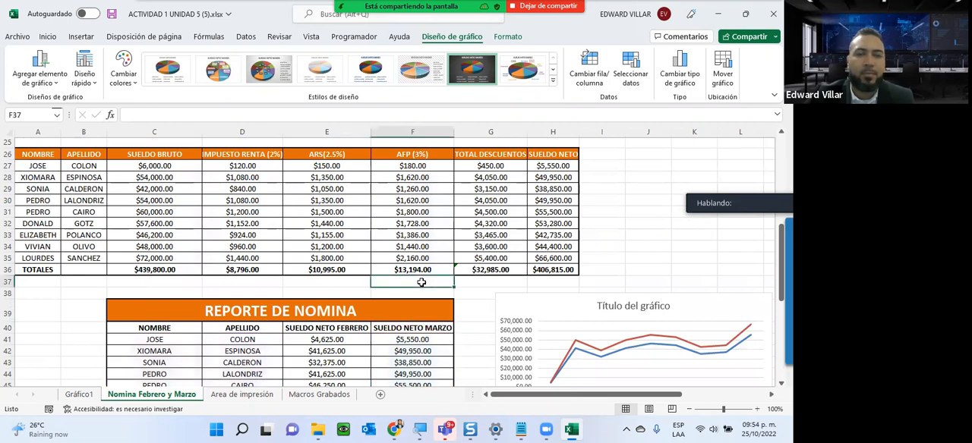
pyautogui.click(608, 203)
pyautogui.click(646, 163)
pyautogui.click(646, 209)
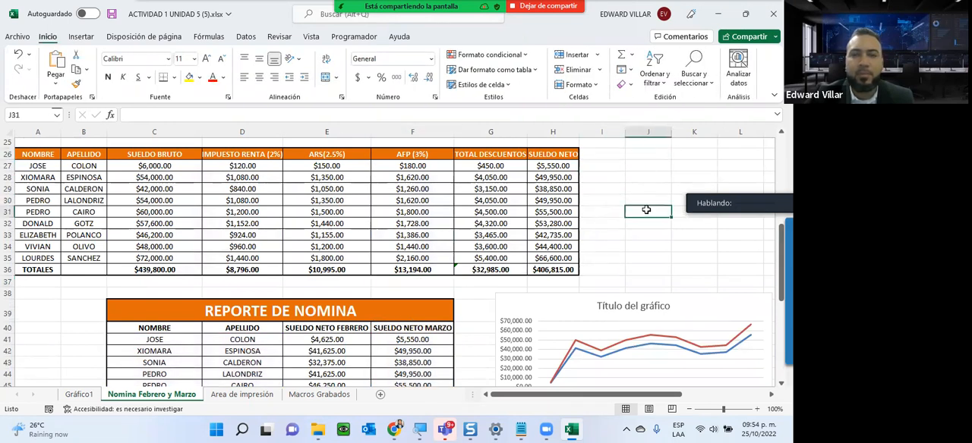
pyautogui.click(226, 397)
pyautogui.click(319, 395)
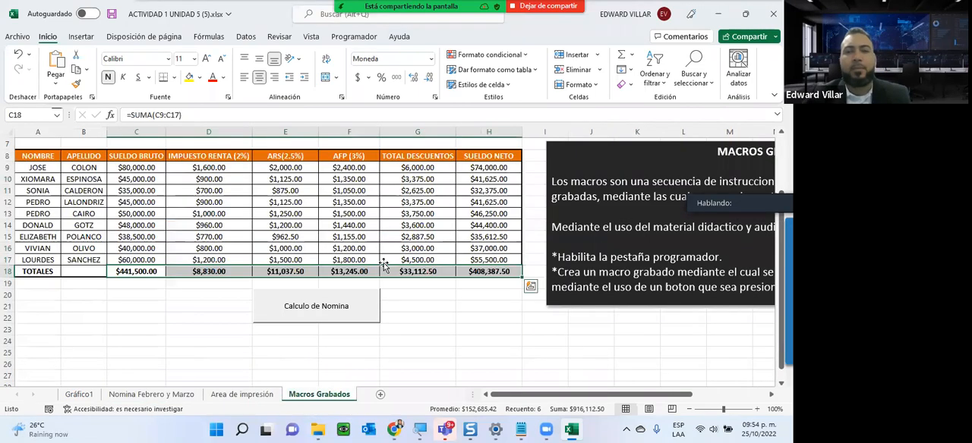
pyautogui.scroll(2, 384, 263)
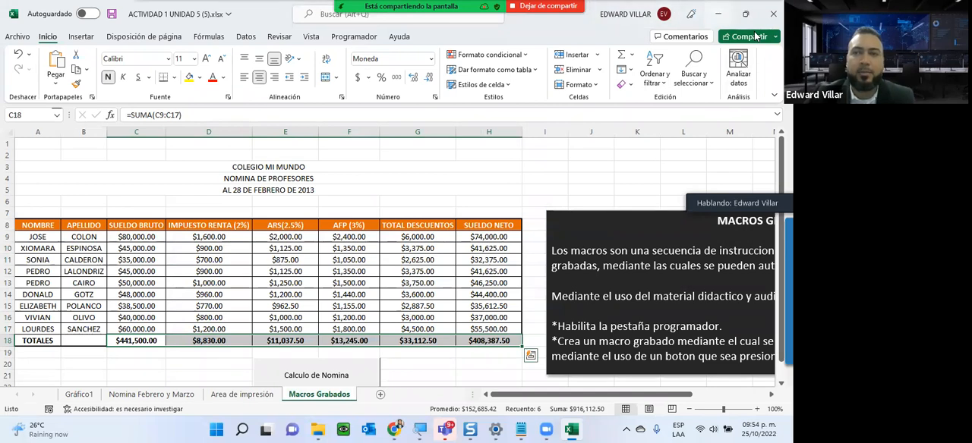
# - Switch to the INFOTEP Virtual course page in Chrome and check the Unidad V activity dates against the system calendar
pyautogui.click(718, 13)
pyautogui.scroll(-3, 360, 215)
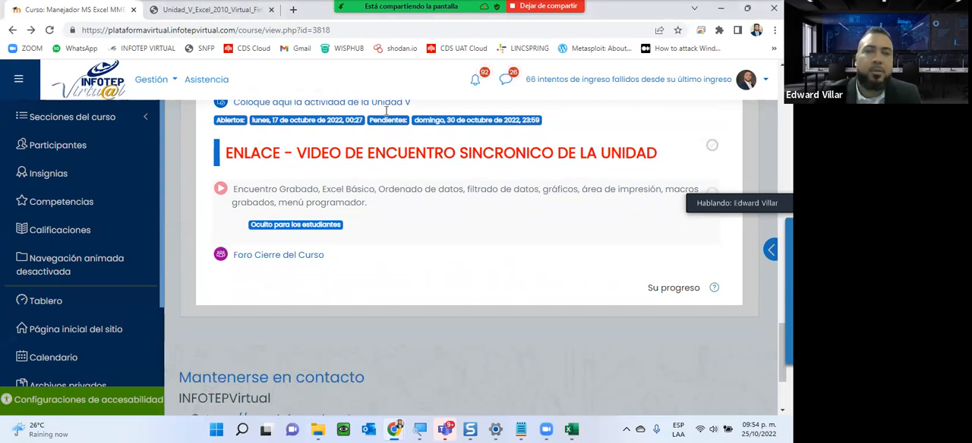
pyautogui.scroll(2, 488, 233)
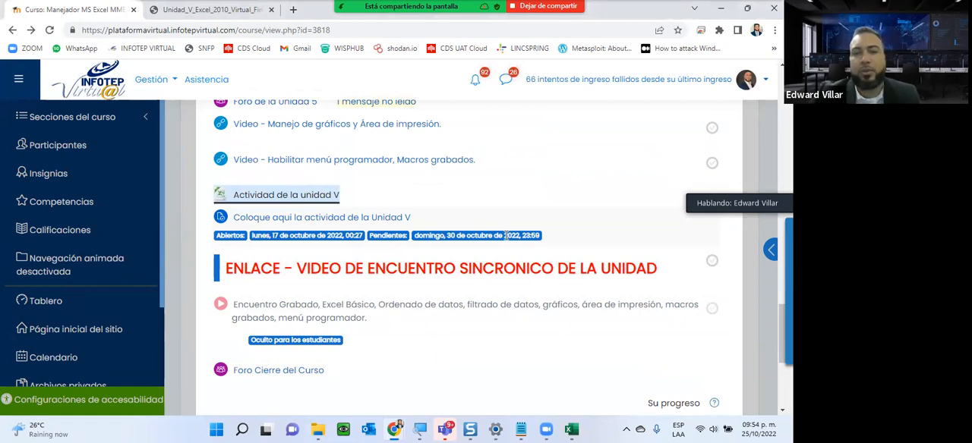
pyautogui.click(752, 430)
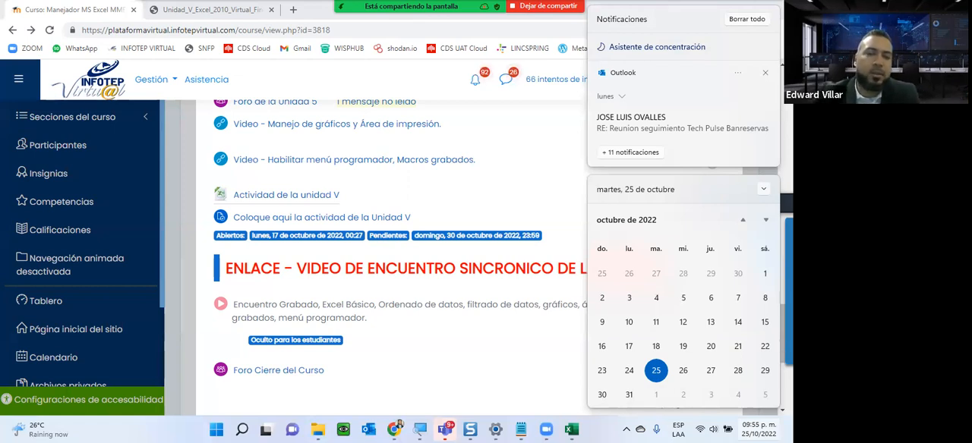
pyautogui.press('Escape')
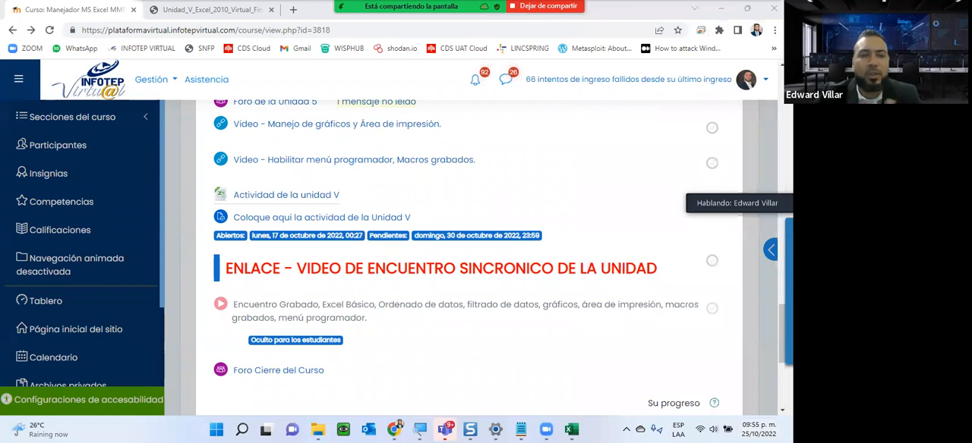